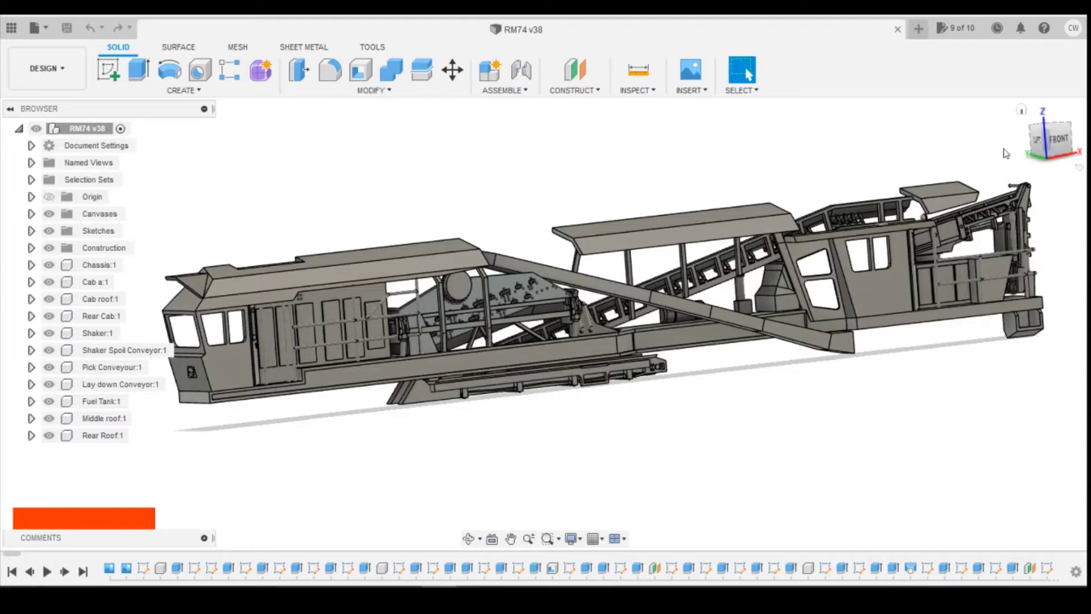
# Step: Examine the chassis beam above the lay-down conveyor in the model and in the reference photos of the real machine
pyautogui.moveTo(1051, 140); pyautogui.dragTo(1023, 130)
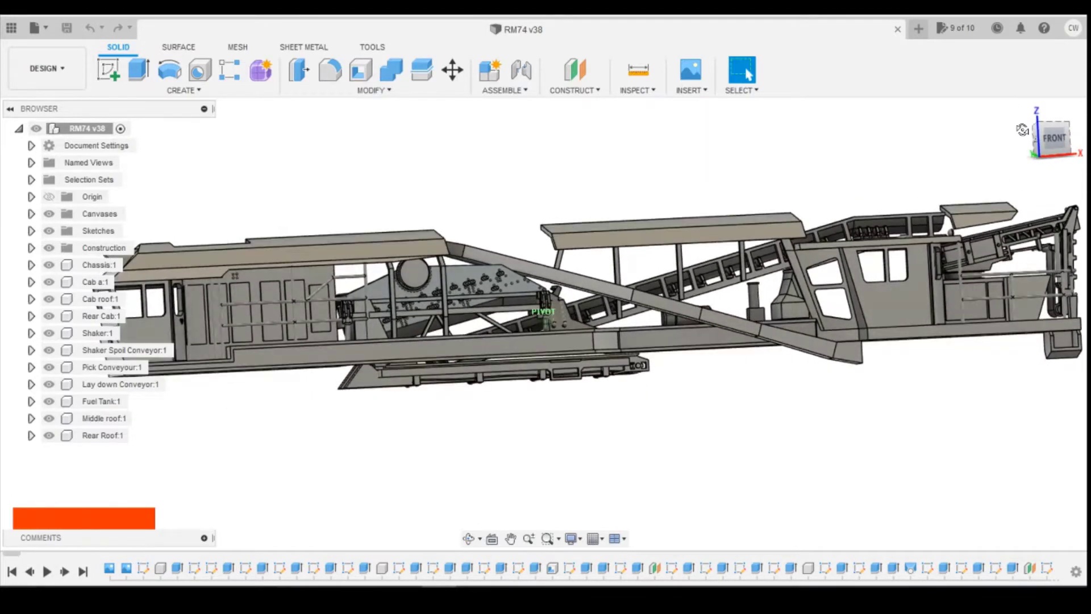
pyautogui.scroll(3, 608, 372)
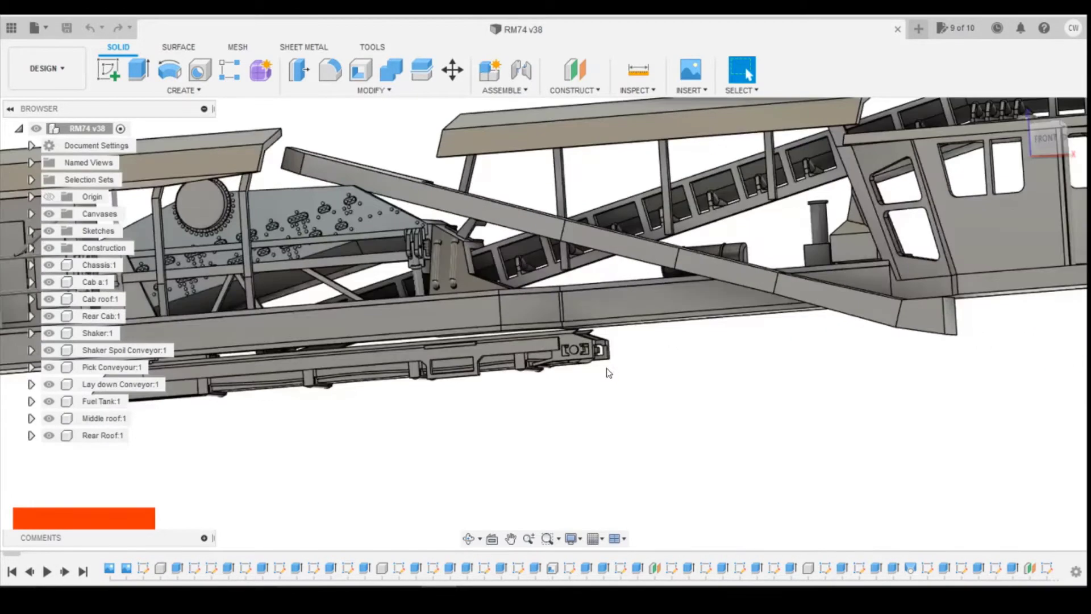
pyautogui.moveTo(1049, 139); pyautogui.dragTo(1043, 147)
pyautogui.scroll(2, 673, 383)
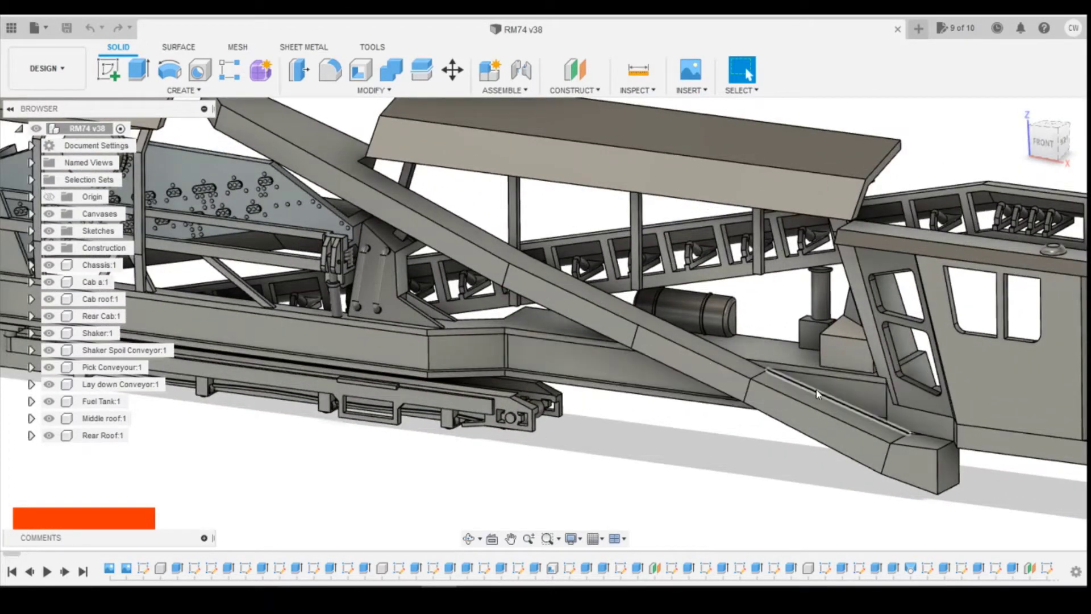
pyautogui.scroll(2, 574, 398)
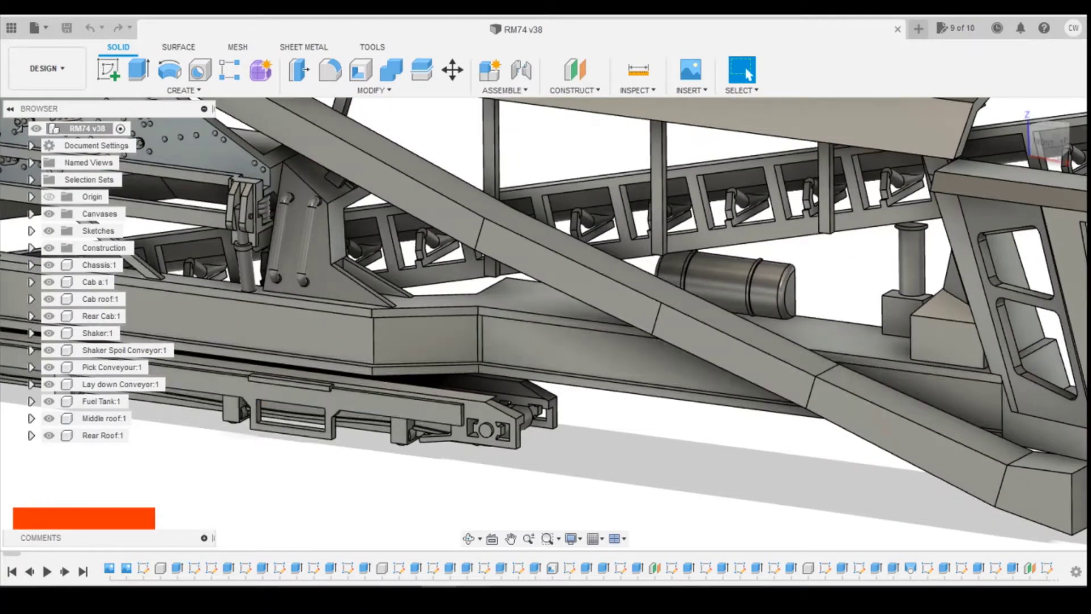
pyautogui.click(476, 587)
pyautogui.click(543, 522)
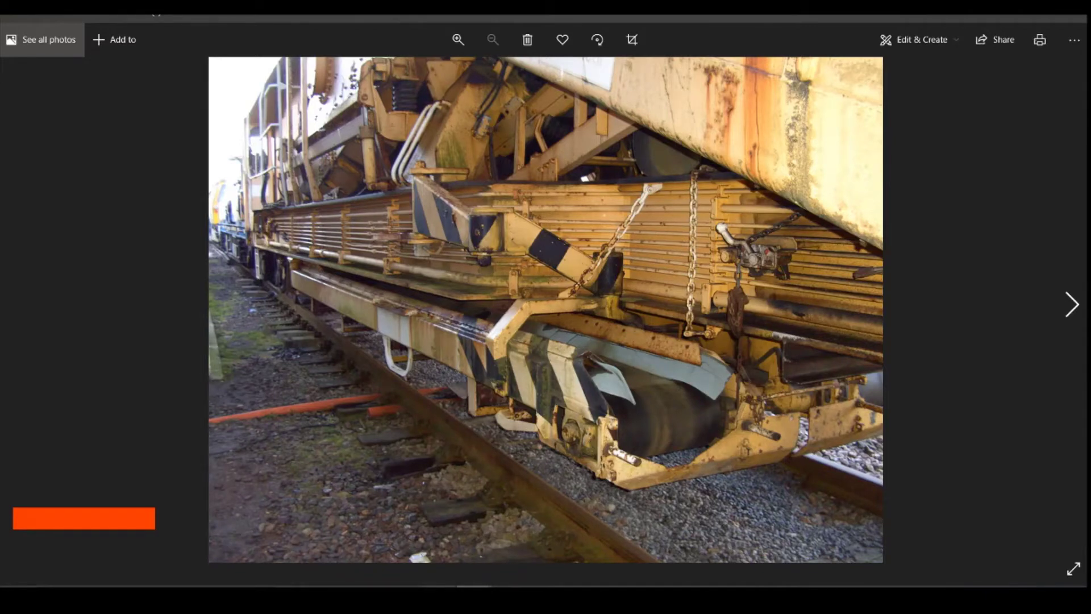
pyautogui.hotkey('shift', 'z')
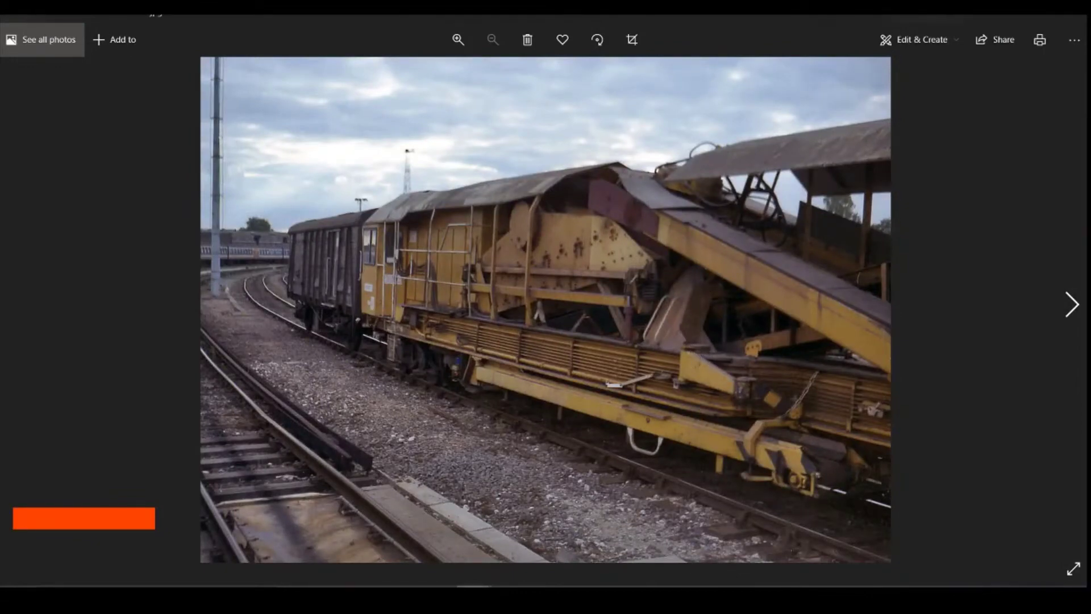
pyautogui.click(477, 472)
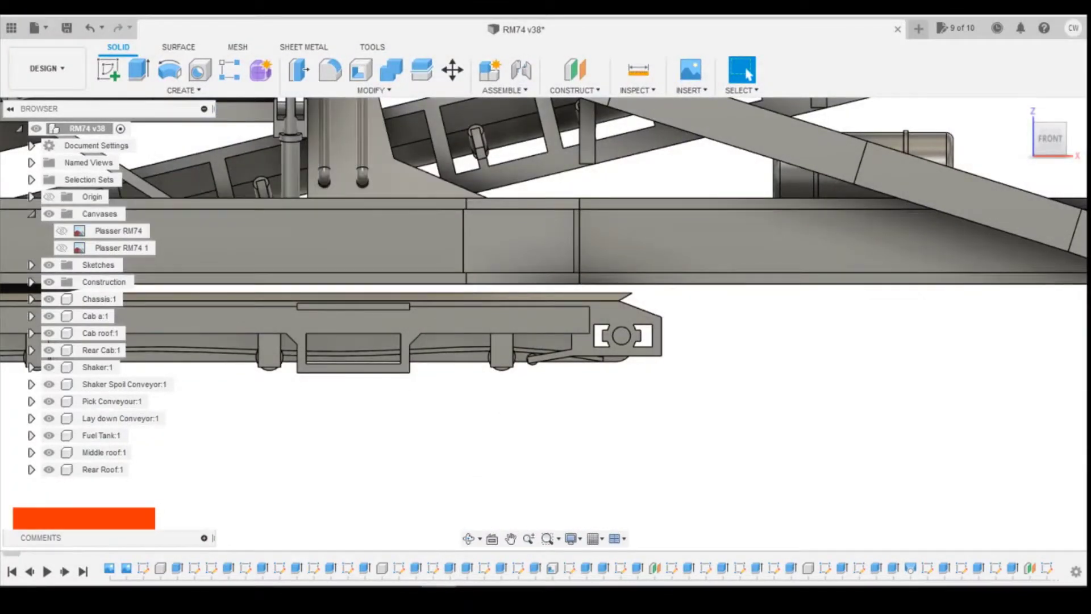
pyautogui.click(736, 433)
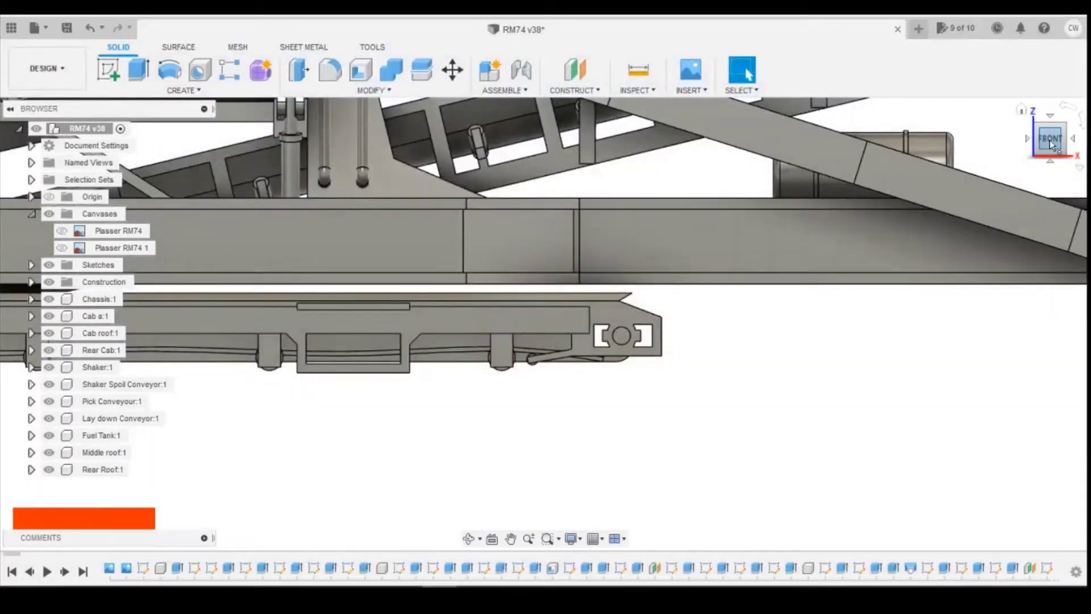
pyautogui.click(1048, 145)
pyautogui.moveTo(1049, 146); pyautogui.dragTo(1045, 157)
pyautogui.click(108, 67)
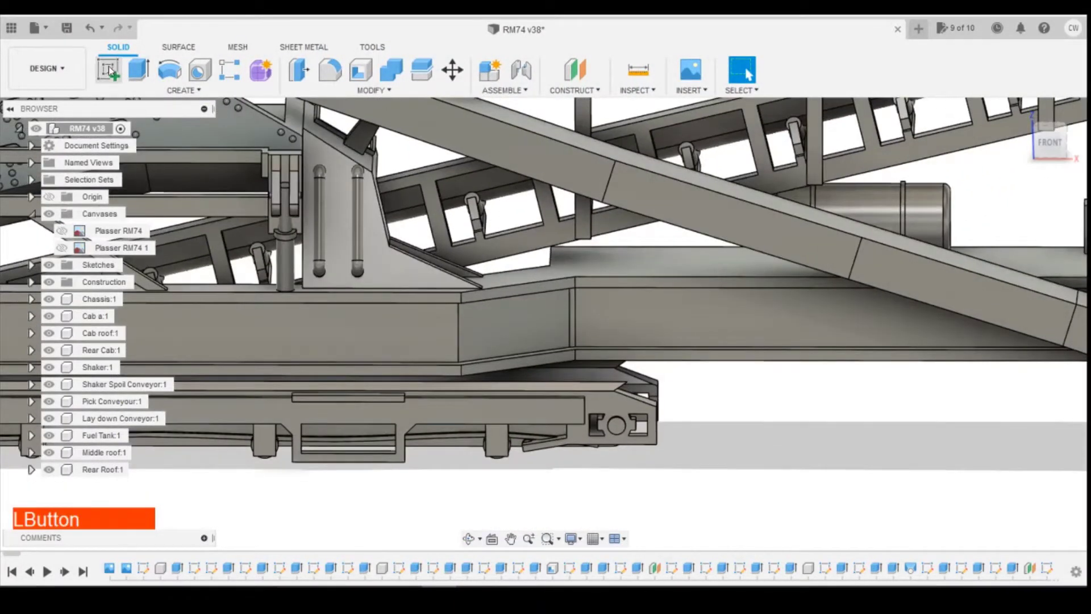
pyautogui.scroll(2, 490, 312)
pyautogui.scroll(2, 490, 313)
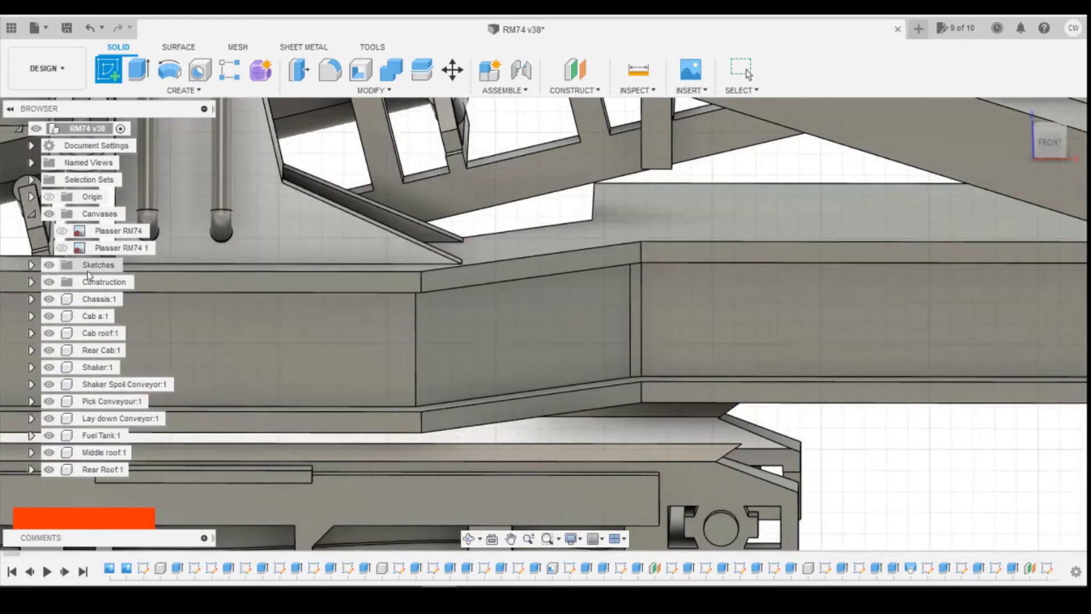
pyautogui.press('Escape')
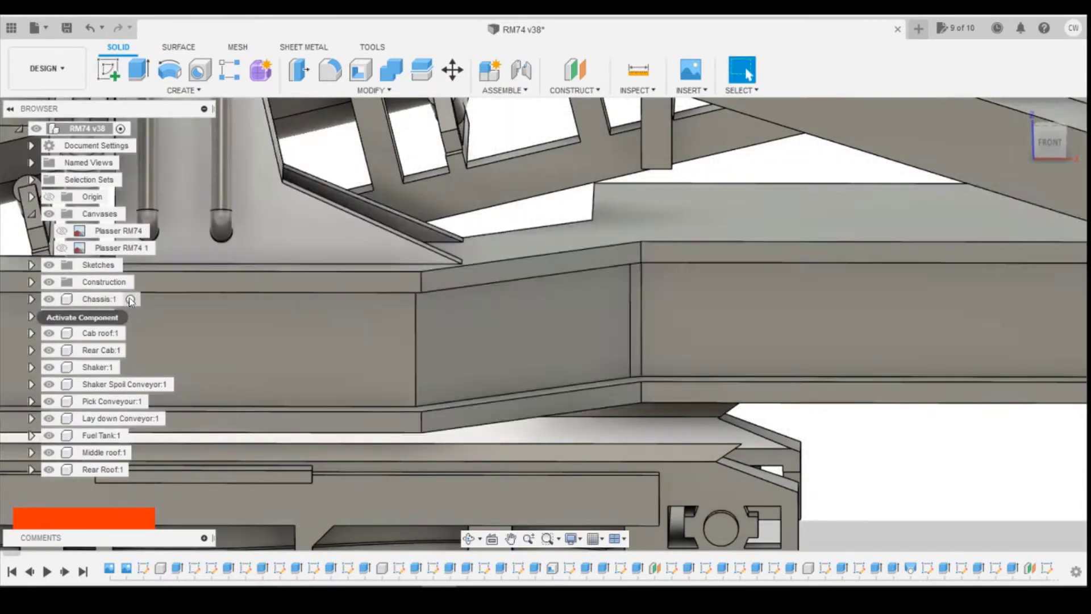
# Step: Activate the Chassis component and start a new sketch on the upper face of its frame near the angled bend
pyautogui.click(130, 302)
pyautogui.click(108, 67)
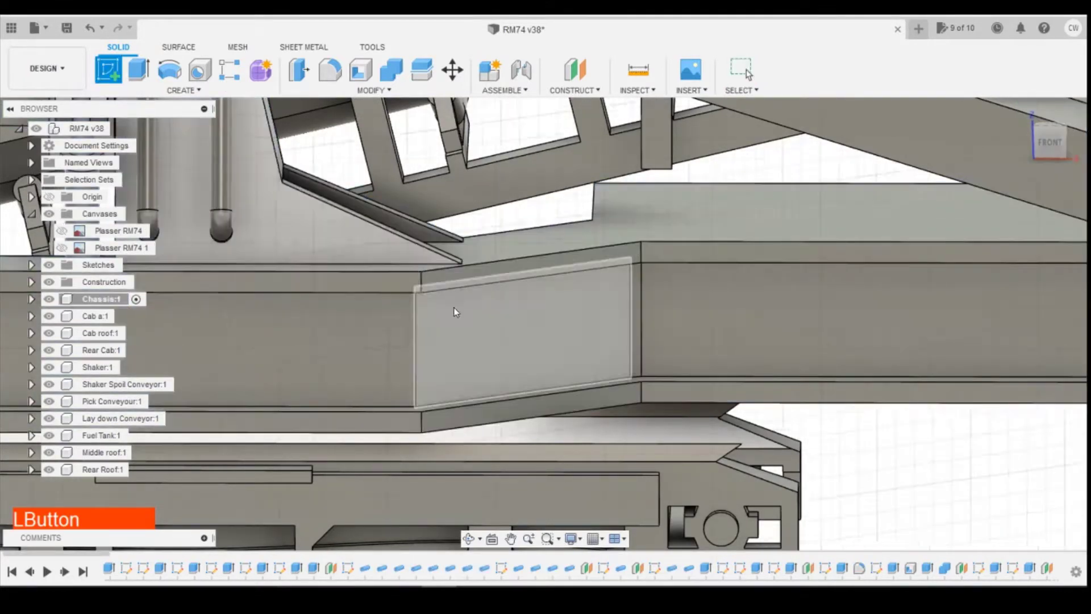
pyautogui.click(405, 271)
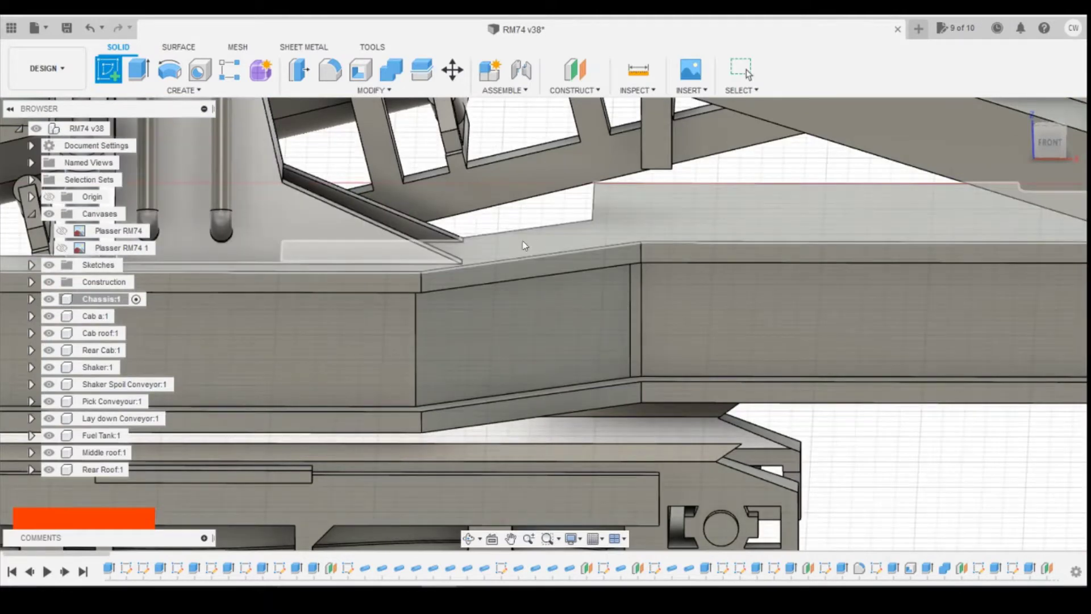
pyautogui.click(420, 246)
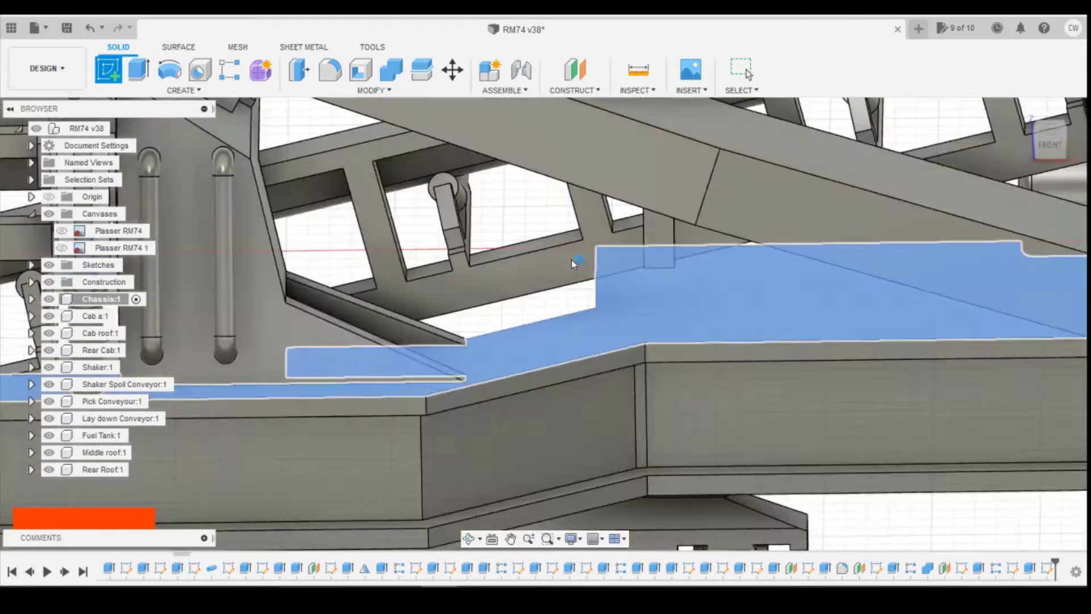
pyautogui.click(572, 260)
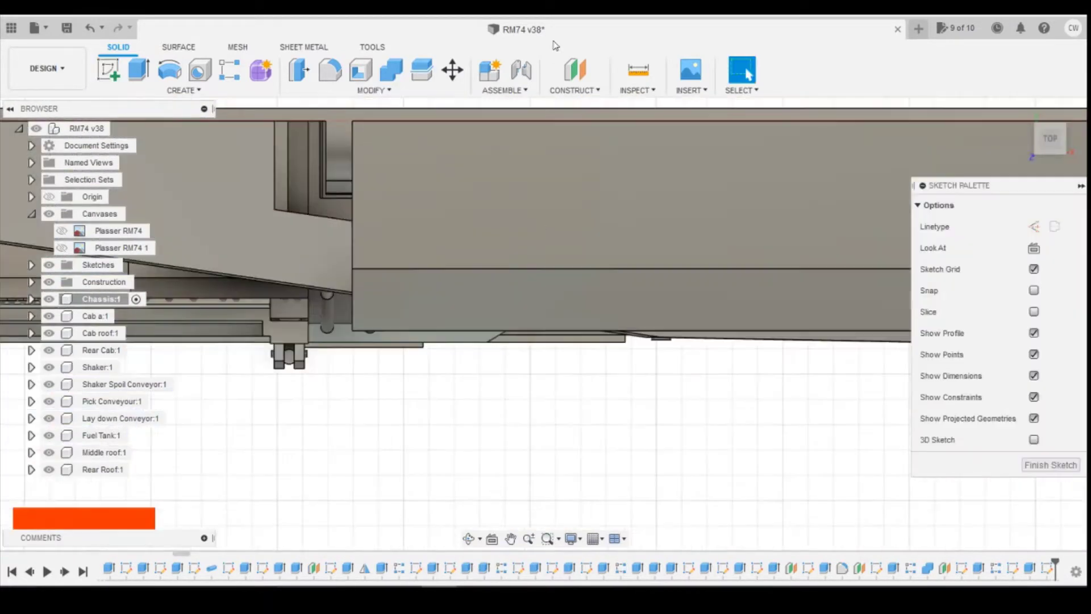
pyautogui.moveTo(1056, 145); pyautogui.dragTo(1054, 133)
# Step: Sketch a 1.5 mm by 1.4 mm rectangle over the chassis edge beside the angled bend, checking the reference photo for its placement
pyautogui.click(139, 69)
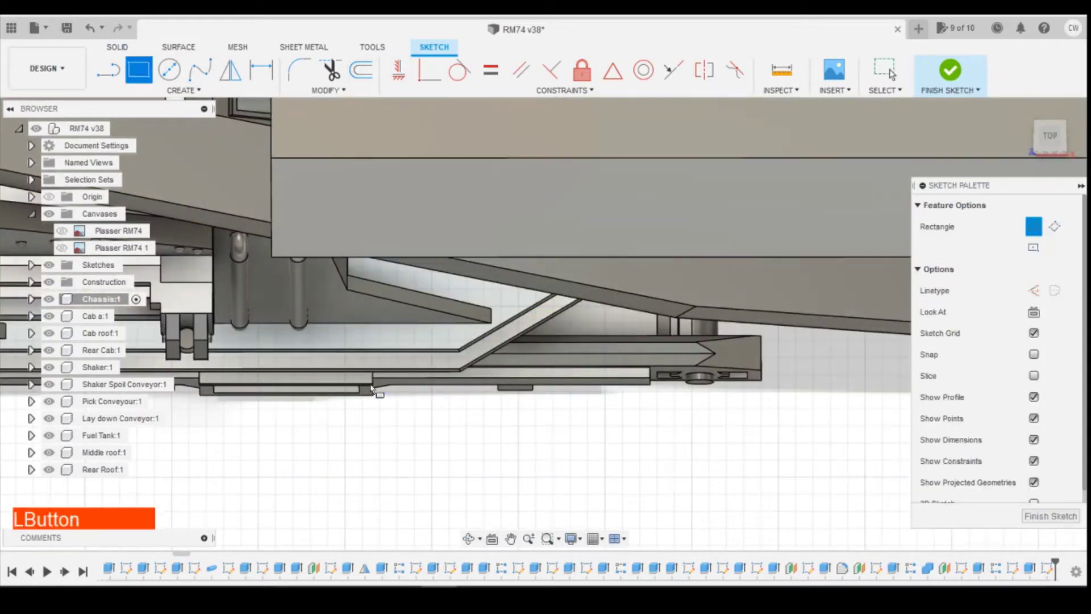
pyautogui.click(439, 349)
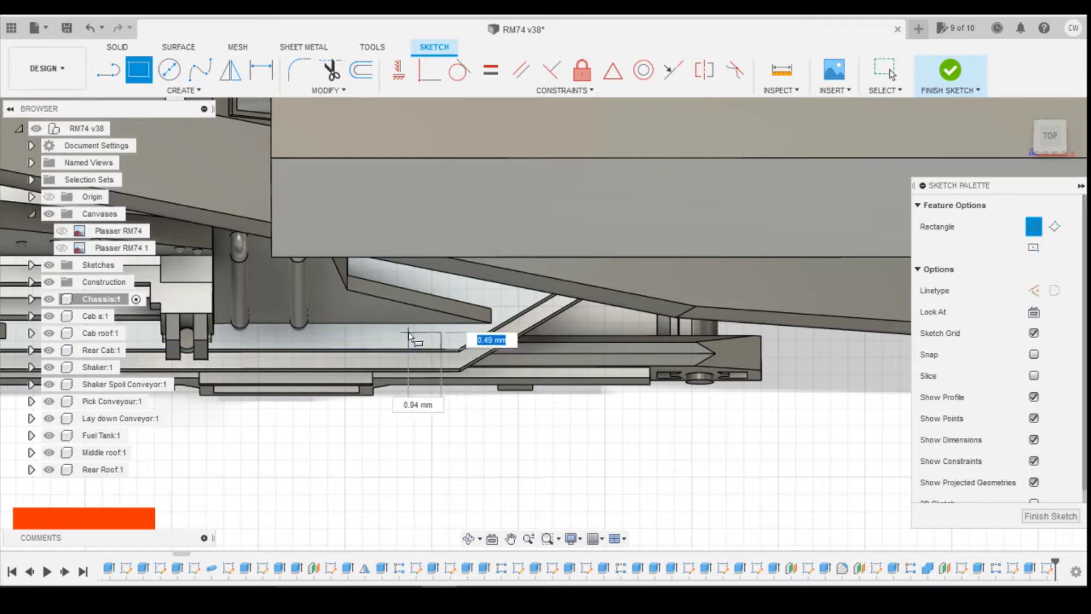
pyautogui.press('Escape')
pyautogui.click(455, 339)
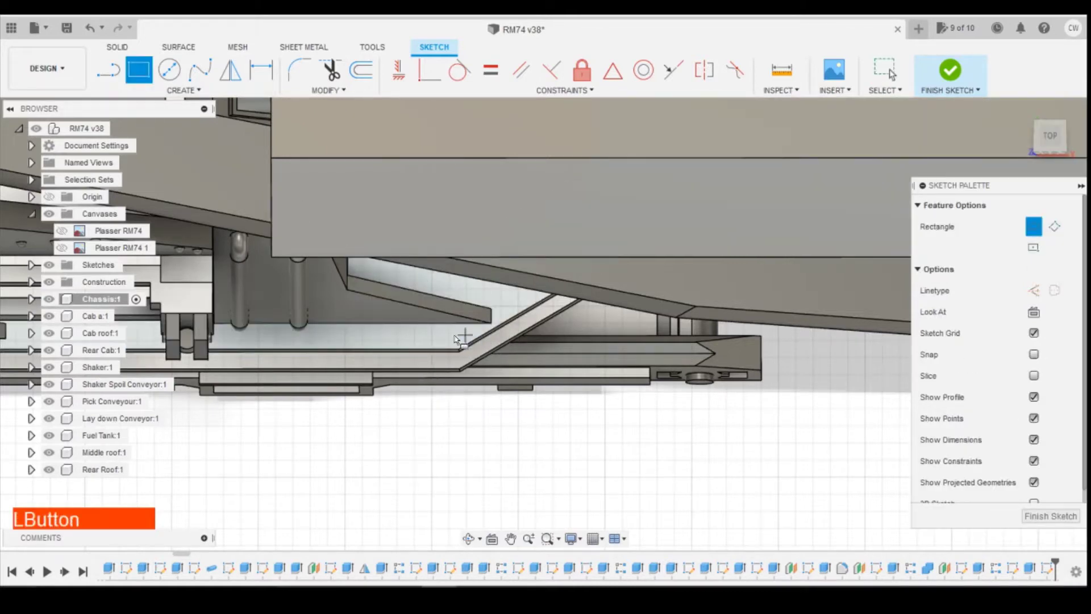
pyautogui.click(441, 333)
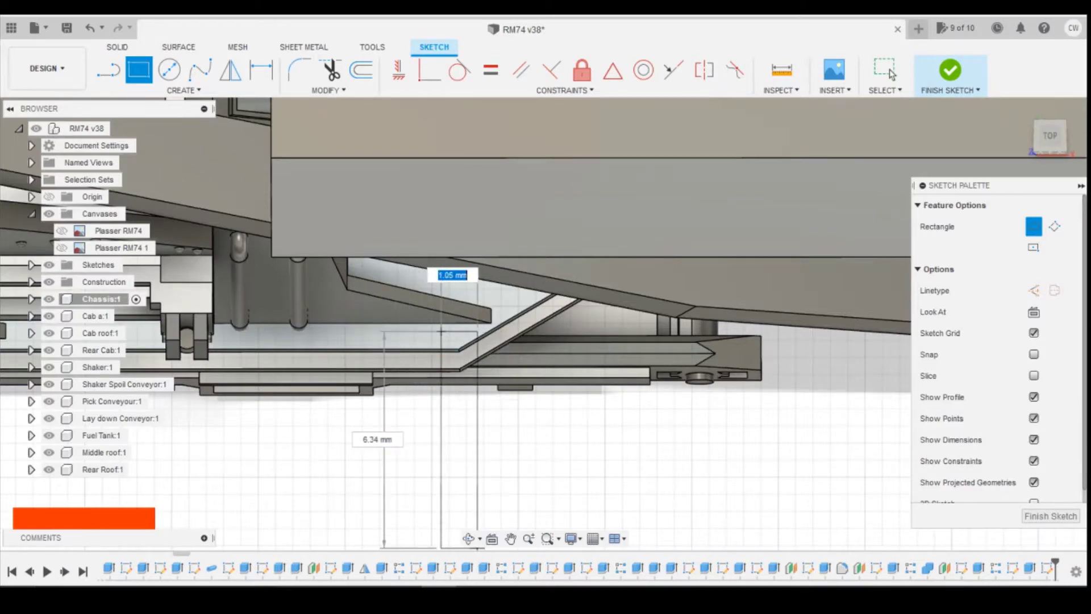
pyautogui.click(462, 600)
pyautogui.click(539, 496)
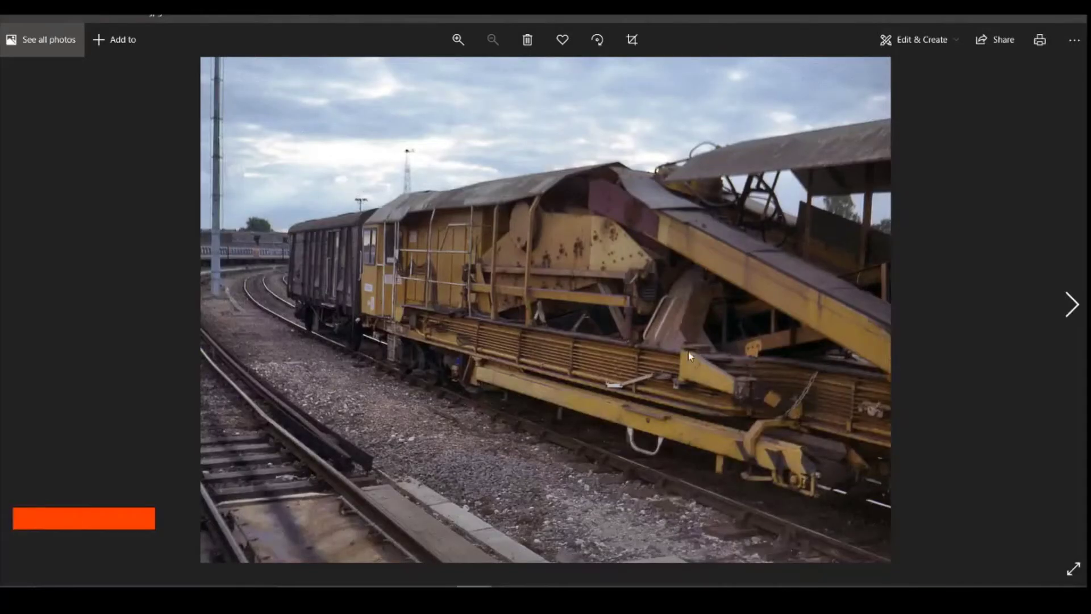
pyautogui.click(469, 600)
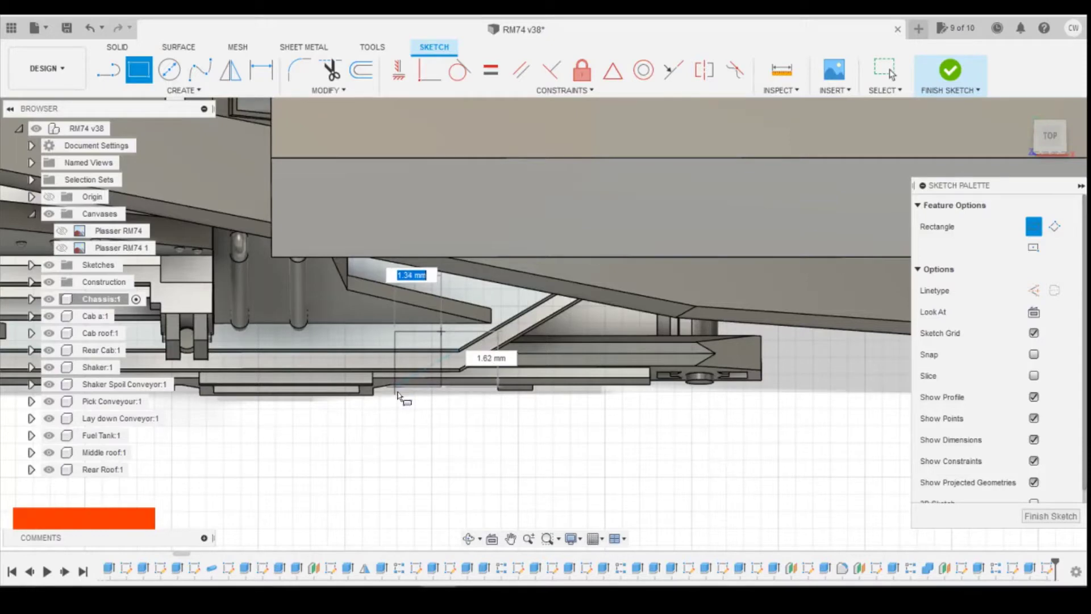
pyautogui.write('1.5')
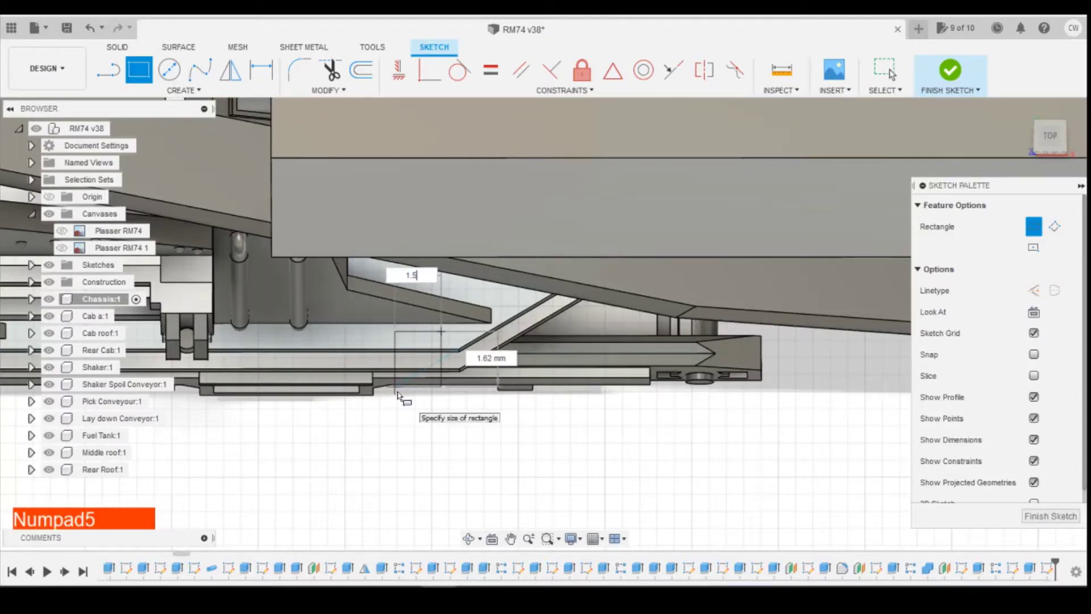
pyautogui.press('Tab')
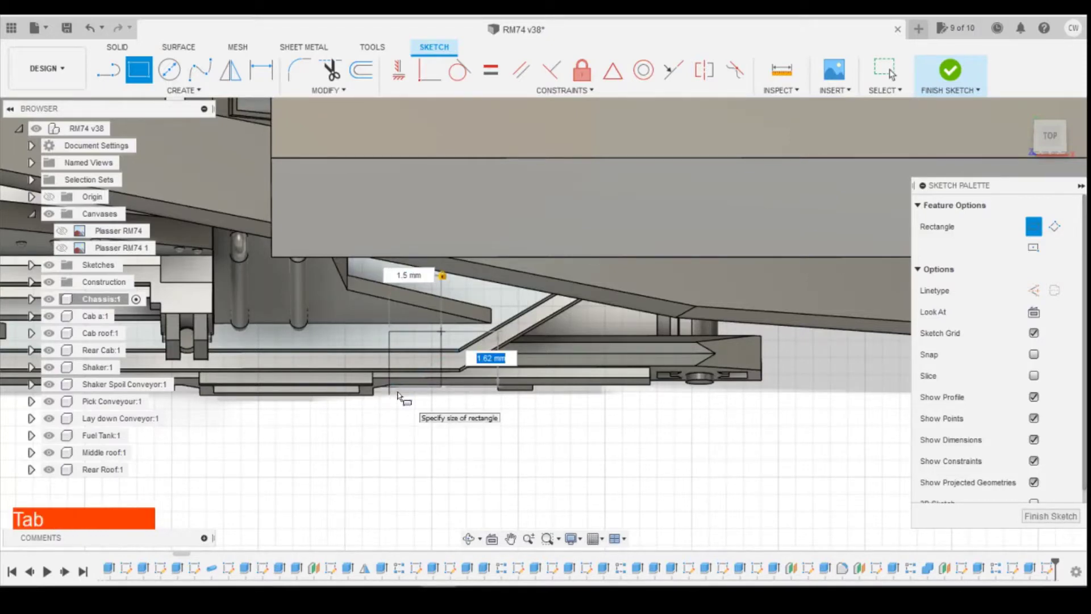
pyautogui.click(1050, 138)
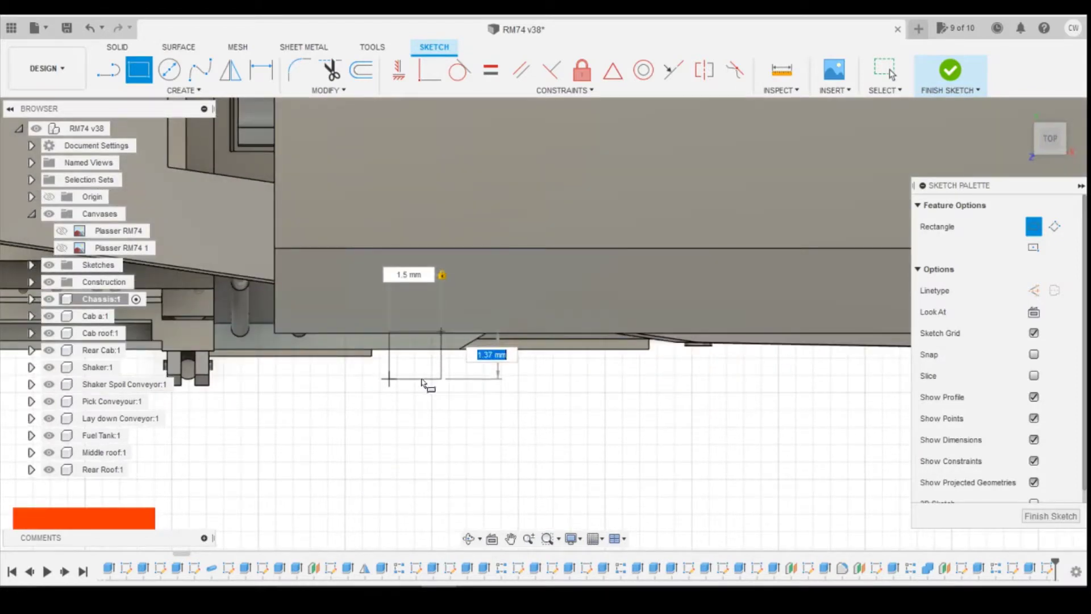
pyautogui.write('1.4')
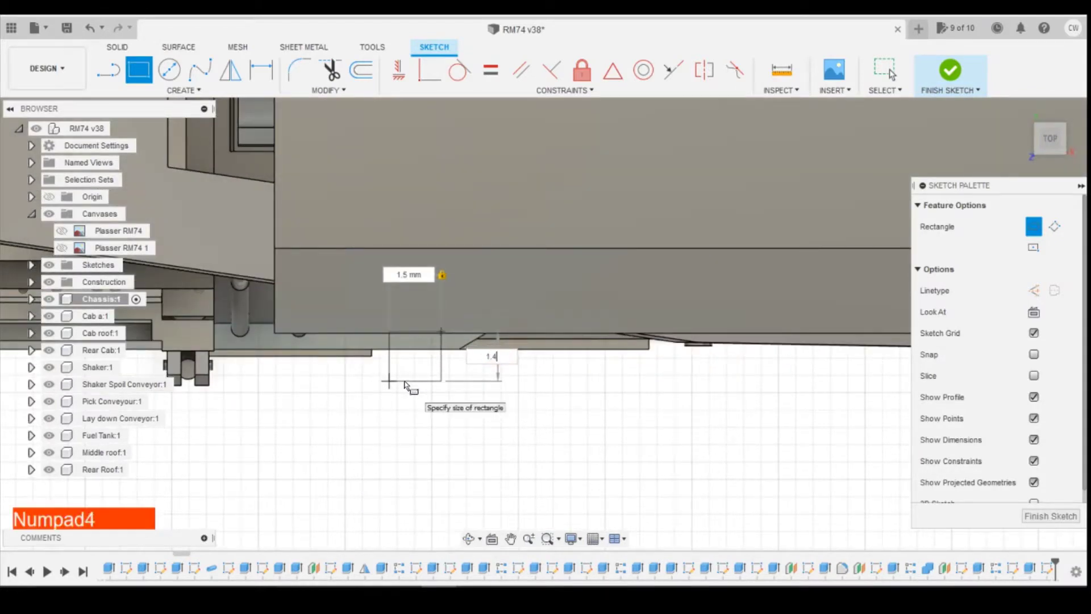
pyautogui.press('Return')
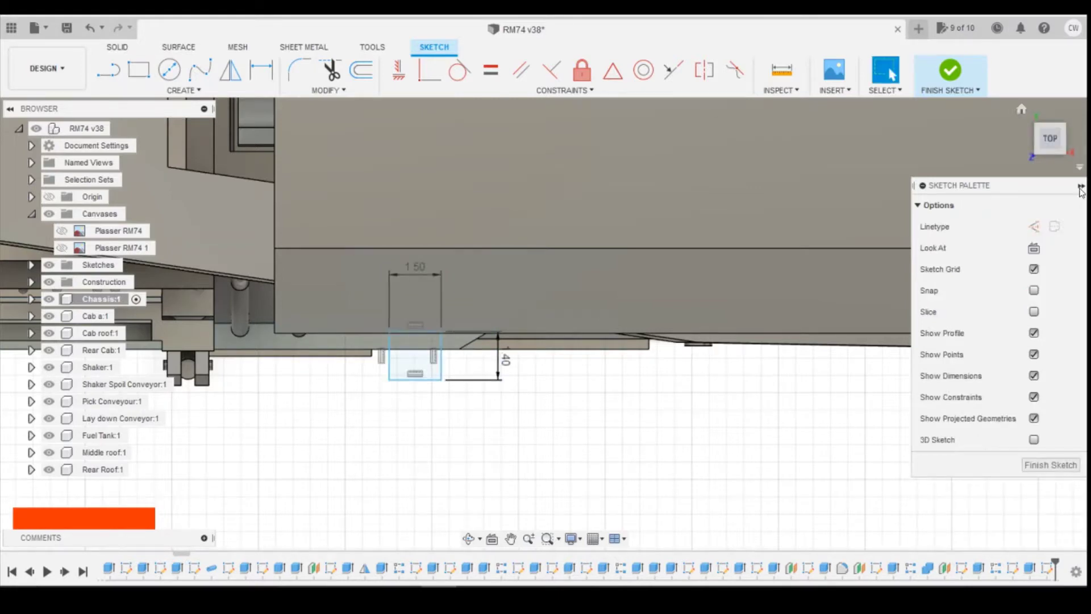
# Step: Dimension the rectangle's side nearest the bend 0.5 mm lengthwise from the chassis corner point
pyautogui.click(1058, 149)
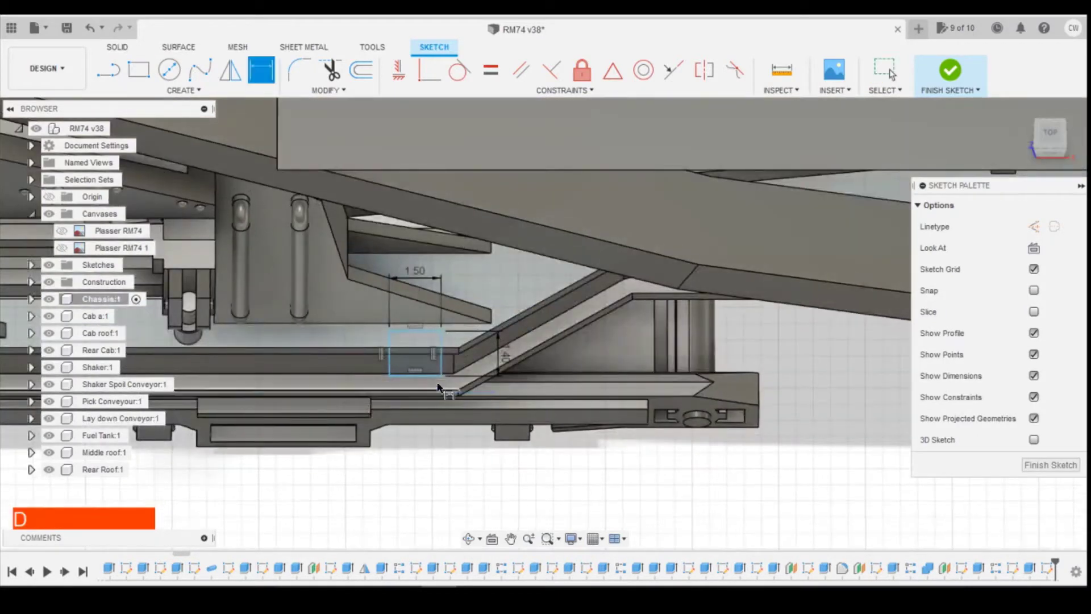
pyautogui.press('d')
pyautogui.click(446, 352)
pyautogui.click(442, 347)
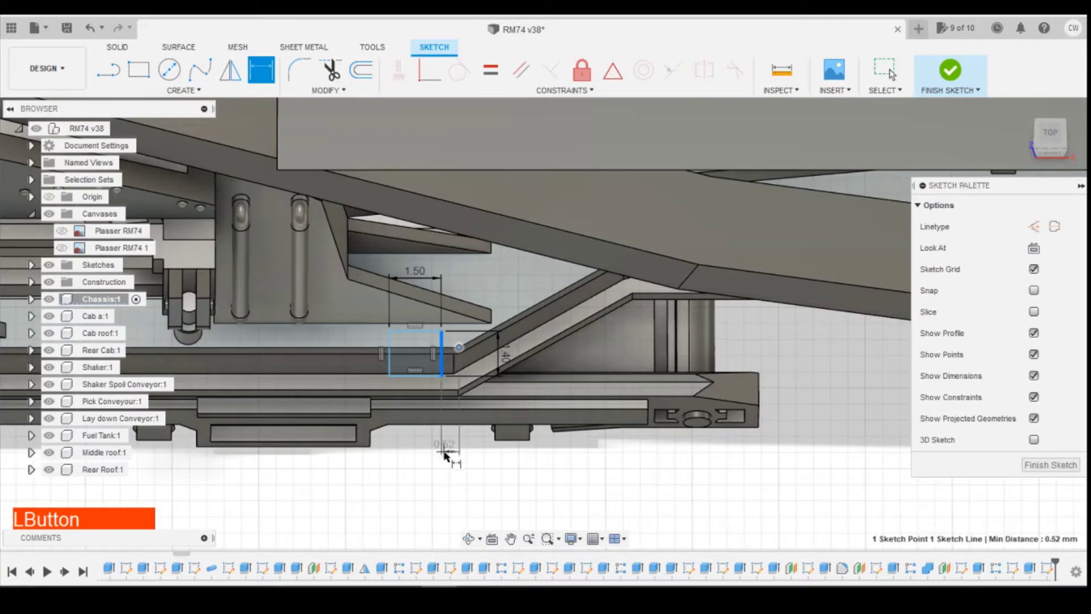
pyautogui.click(453, 461)
pyautogui.write('0.5')
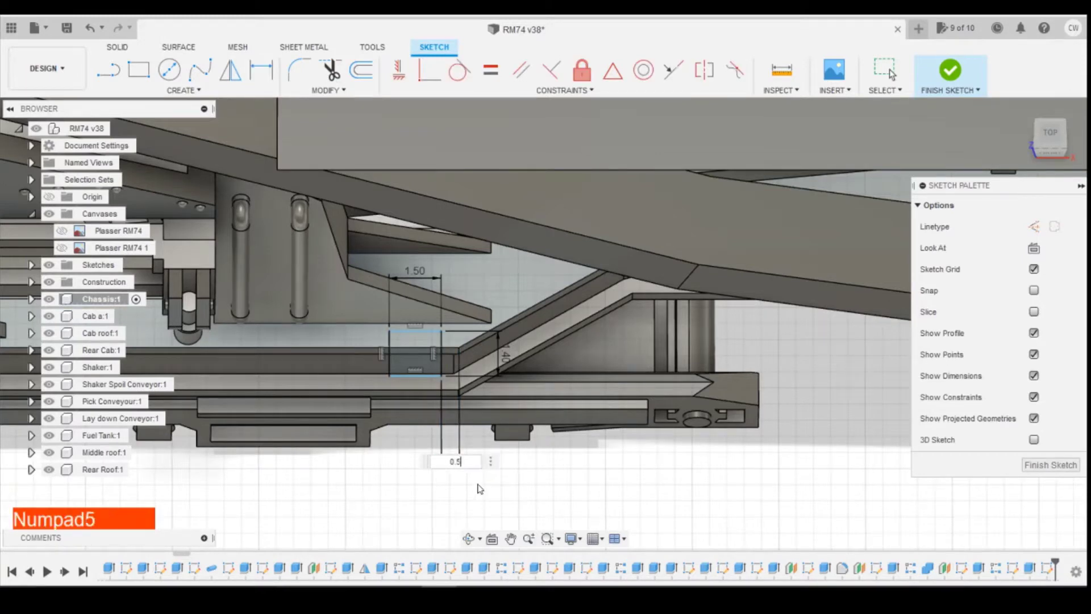
pyautogui.press('Return')
# Step: Dimension the rectangle's inner corner 0.5 mm crosswise from the same chassis corner point
pyautogui.click(439, 333)
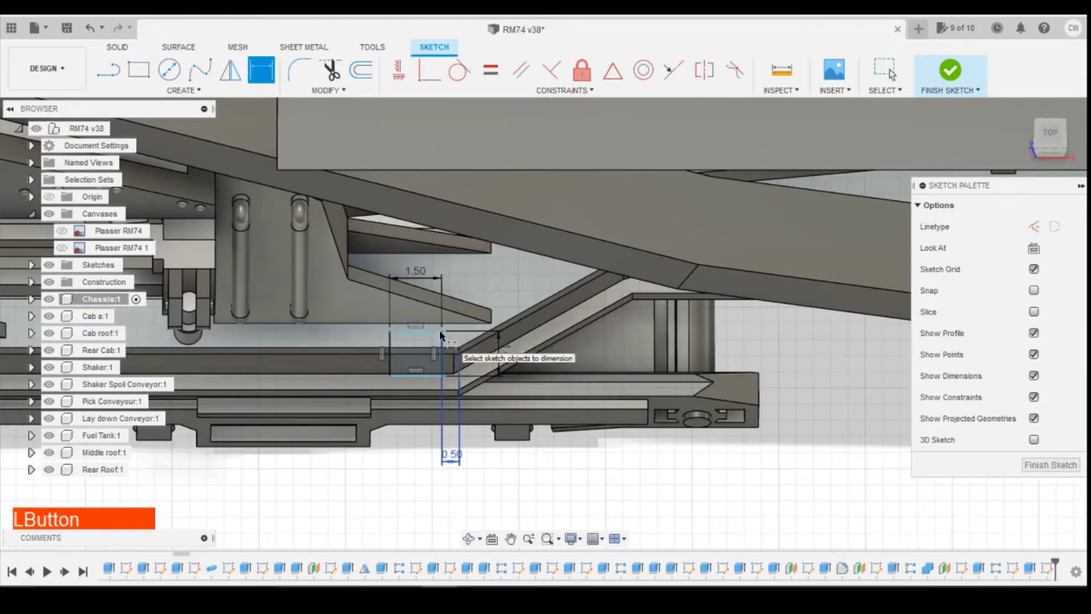
pyautogui.press('Escape')
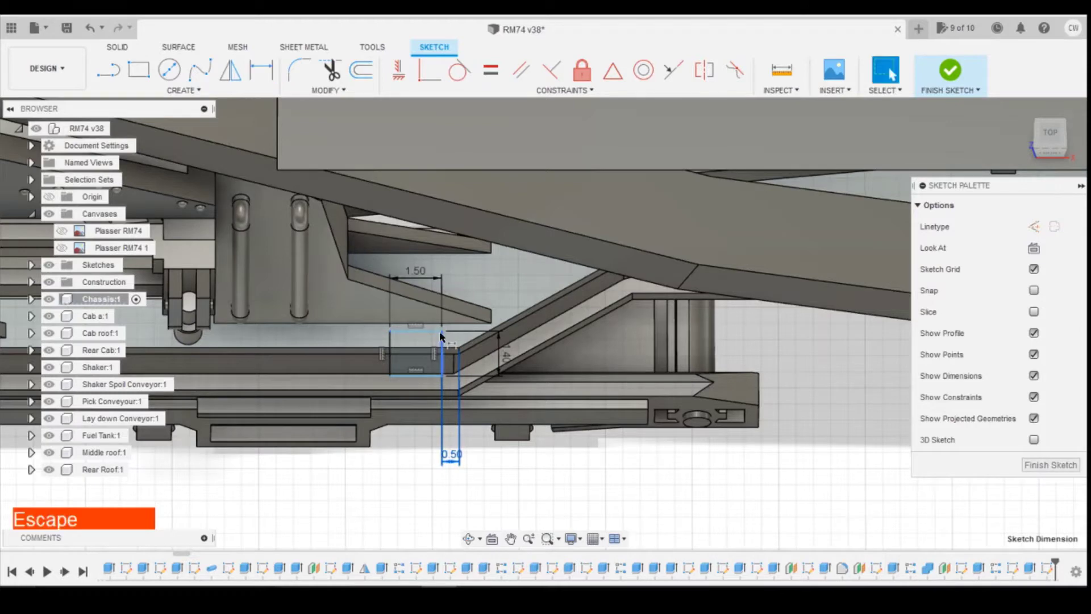
pyautogui.press('d')
pyautogui.click(442, 332)
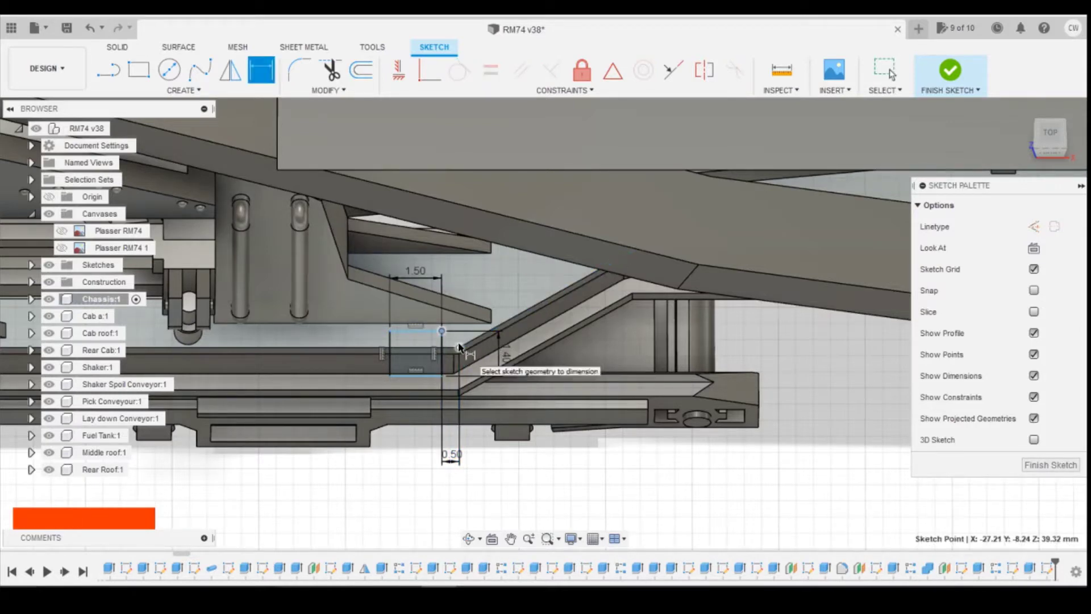
pyautogui.click(459, 347)
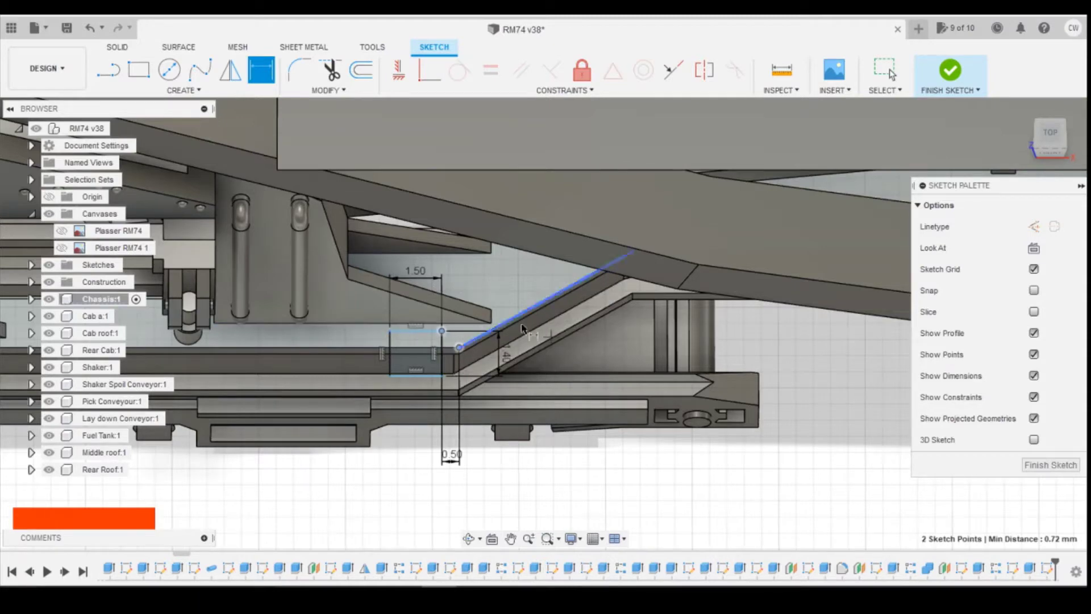
pyautogui.click(739, 341)
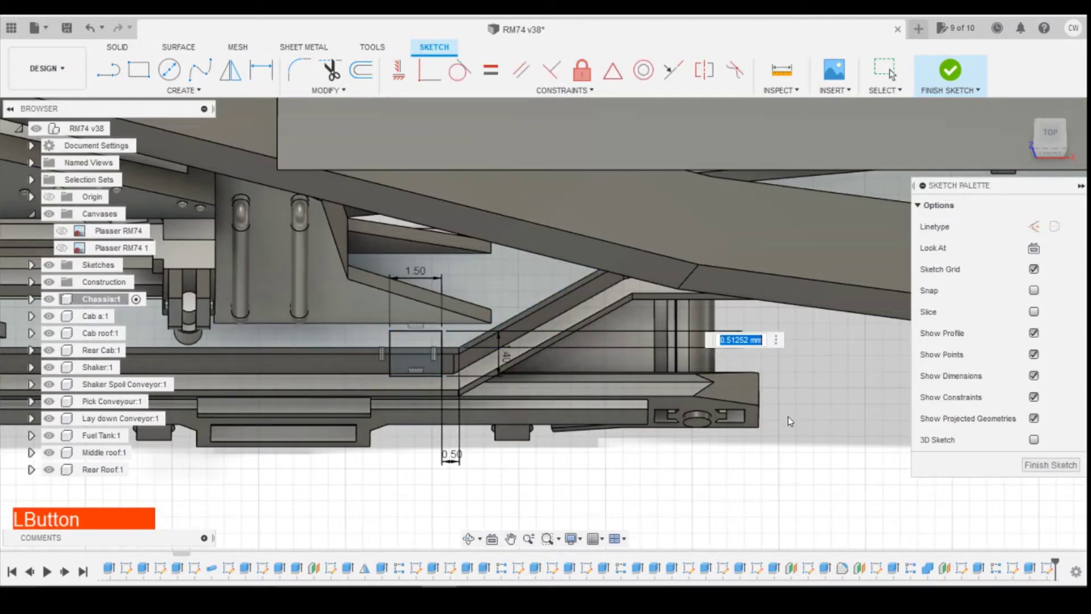
pyautogui.write('0.5')
pyautogui.press('Return')
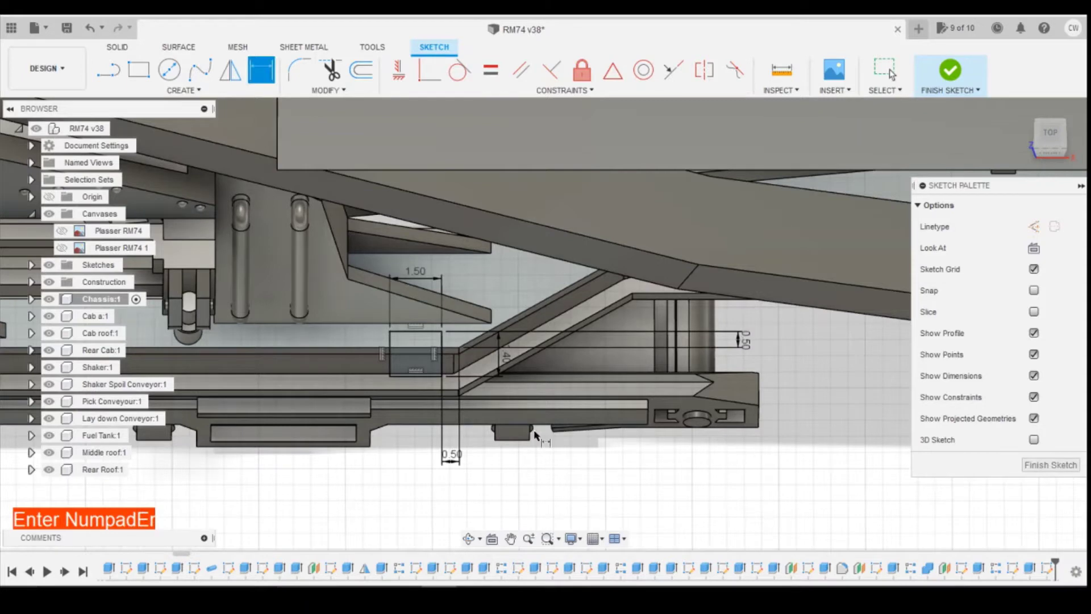
# Step: Set up an upward extrusion of both rectangle profiles beside the bend with a distance of 0.50 mm
pyautogui.press('Escape')
pyautogui.click(422, 342)
pyautogui.keyDown('shift'); pyautogui.click(422, 362); pyautogui.keyUp('shift')
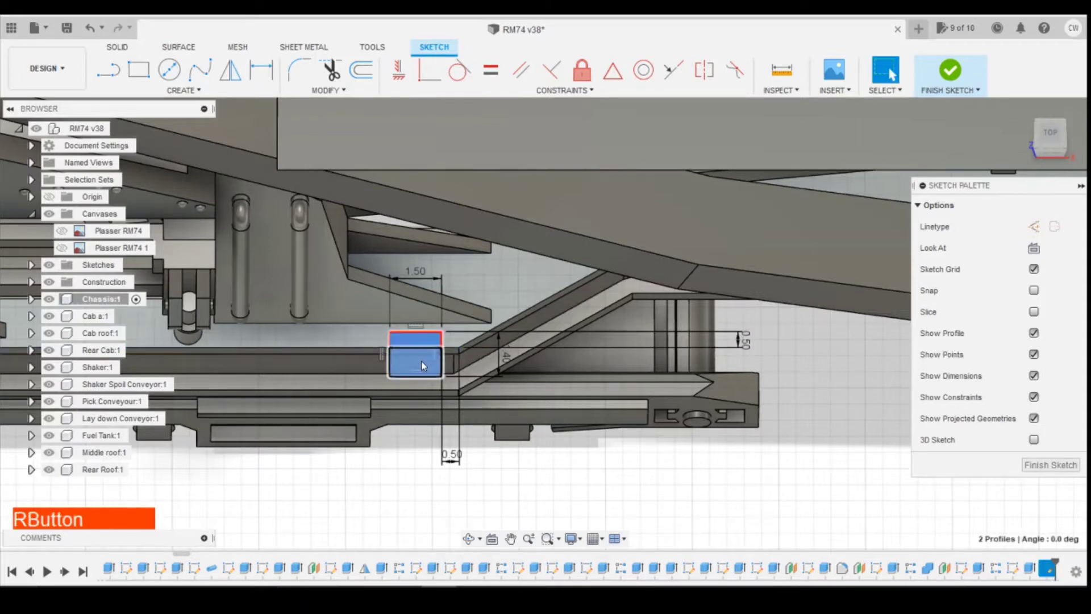
pyautogui.rightClick(422, 364)
pyautogui.click(415, 399)
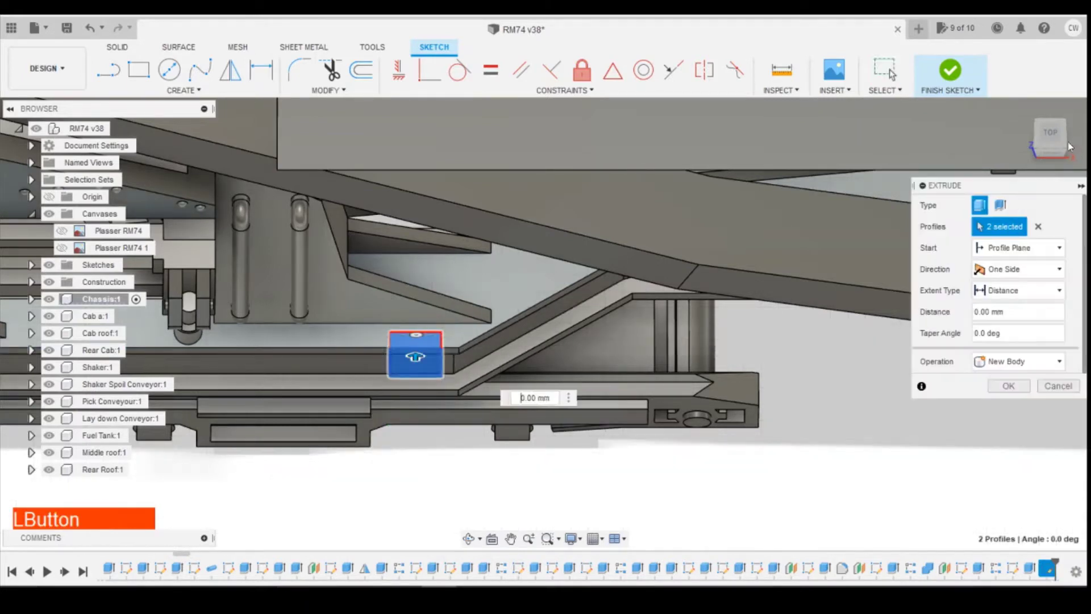
pyautogui.click(1052, 151)
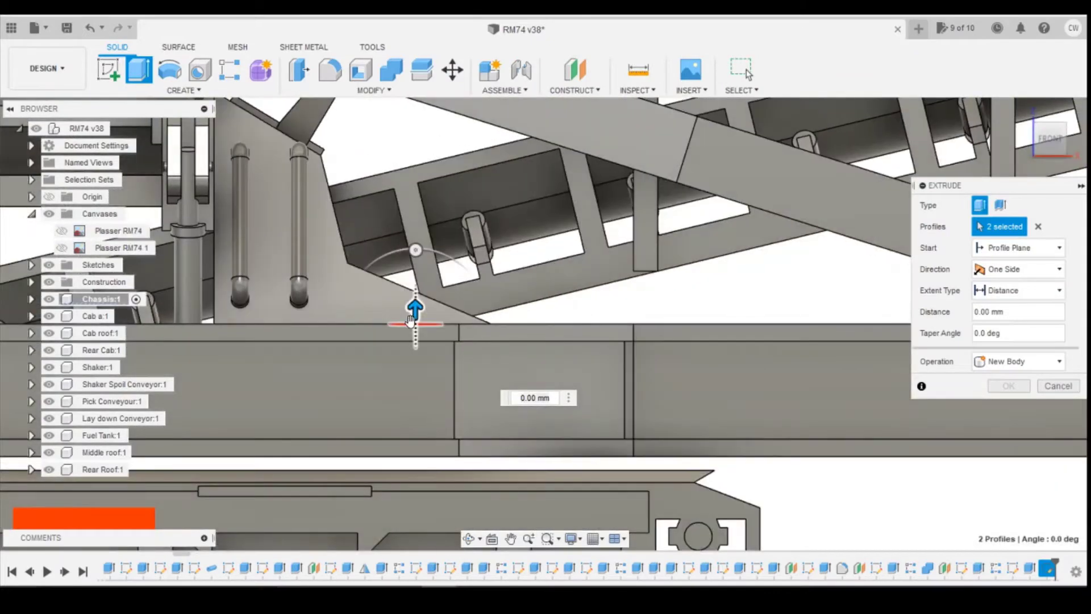
pyautogui.moveTo(415, 310); pyautogui.dragTo(419, 293)
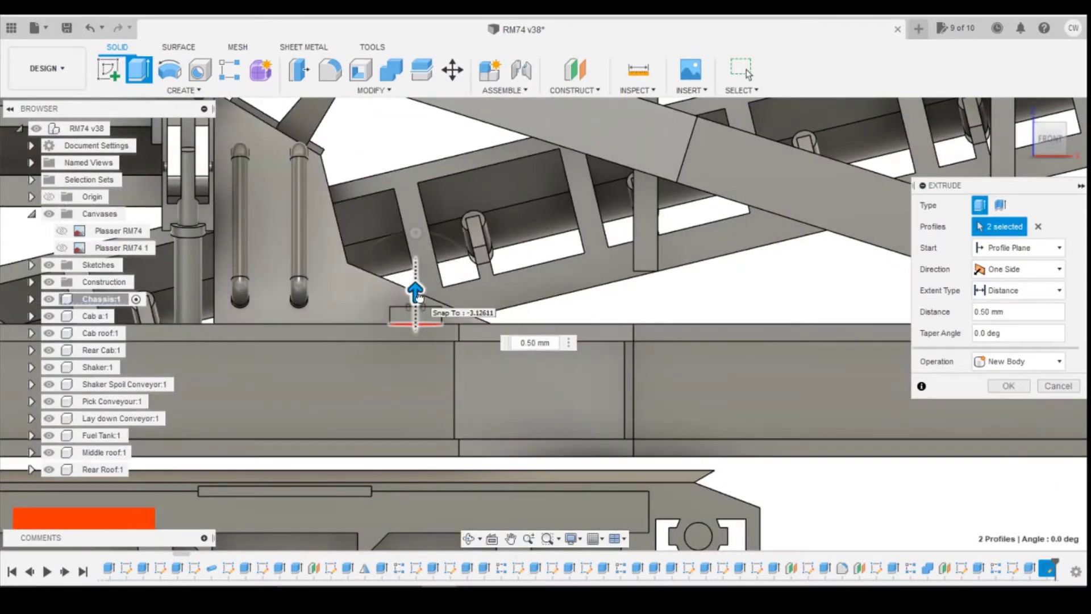
pyautogui.moveTo(1057, 142); pyautogui.dragTo(1083, 173)
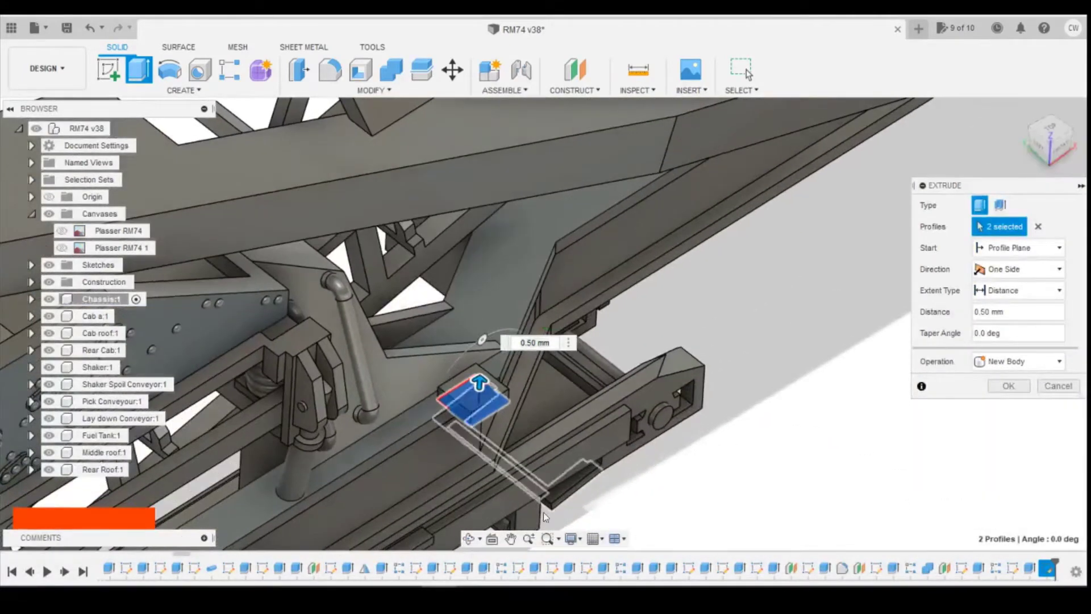
# Step: Check the bracket in the reference photo, choose the extrusion's operation and complete the 0.50 mm extrusion
pyautogui.click(476, 591)
pyautogui.click(538, 499)
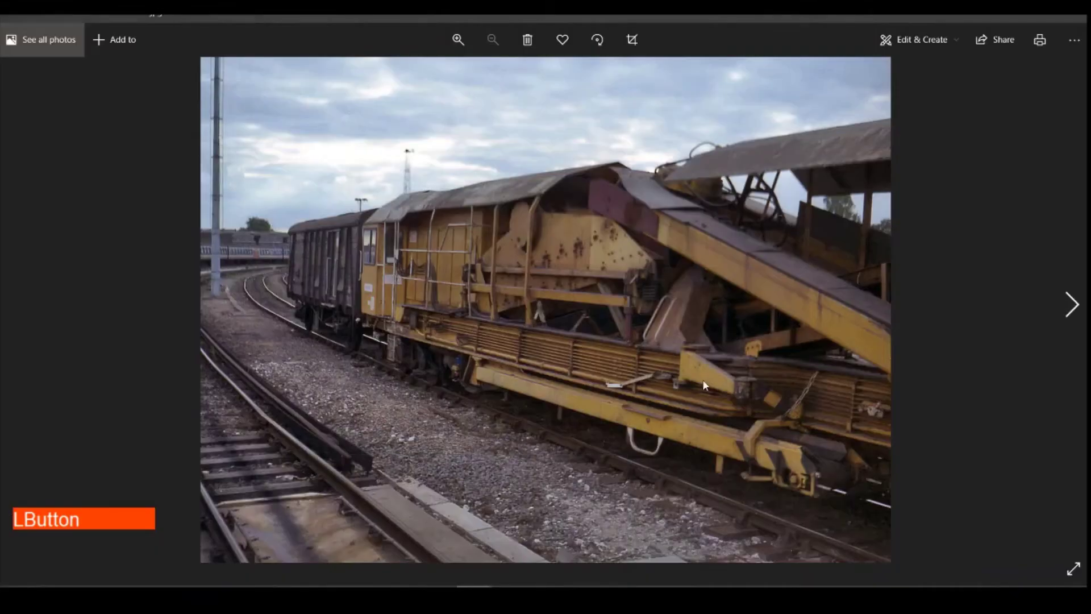
pyautogui.click(440, 596)
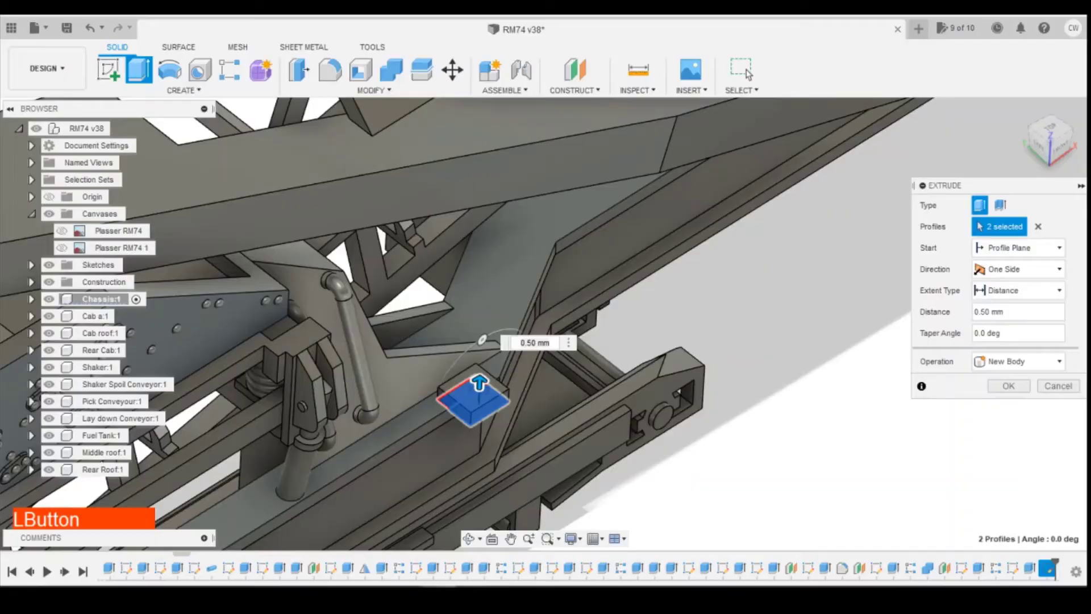
pyautogui.click(1026, 366)
pyautogui.click(1006, 392)
pyautogui.click(1009, 386)
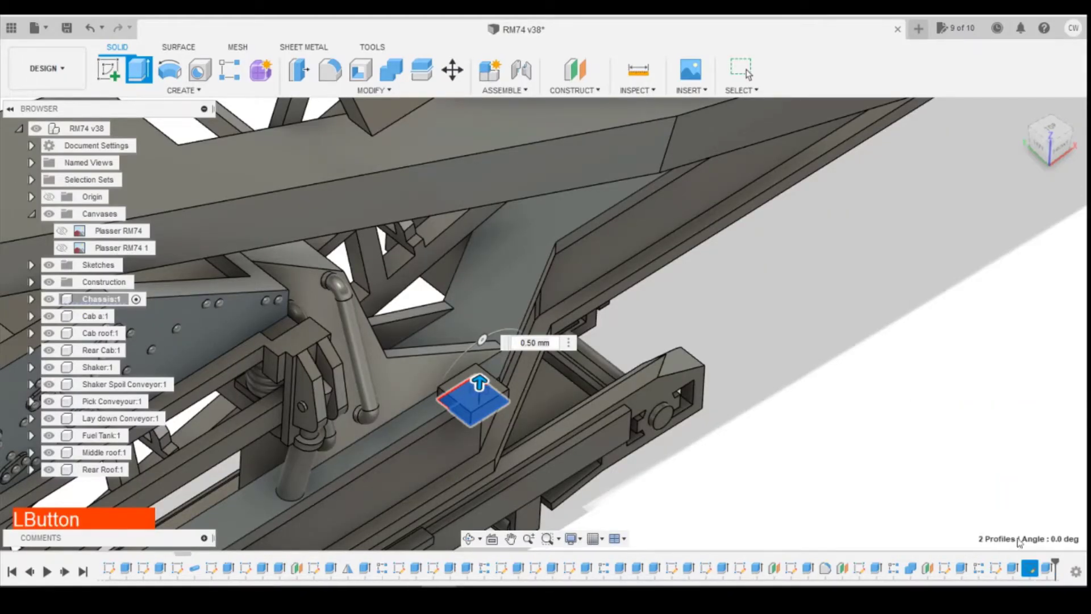
# Step: Edit the rectangle sketch to fillet its two outer corners with a 0.50 mm radius, and finish the sketch
pyautogui.rightClick(1030, 569)
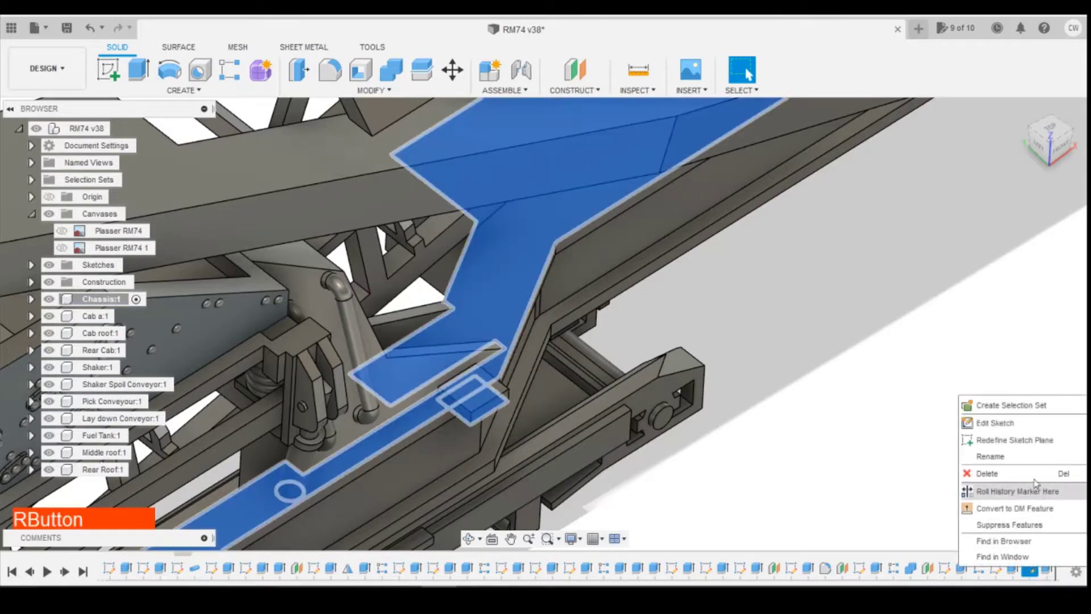
pyautogui.click(1020, 423)
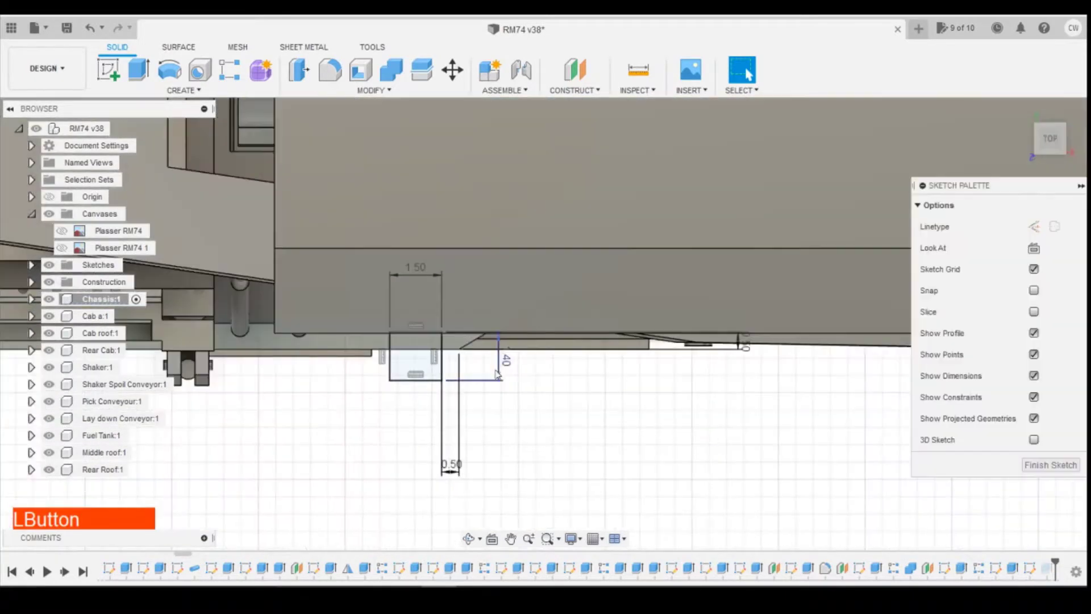
pyautogui.click(392, 378)
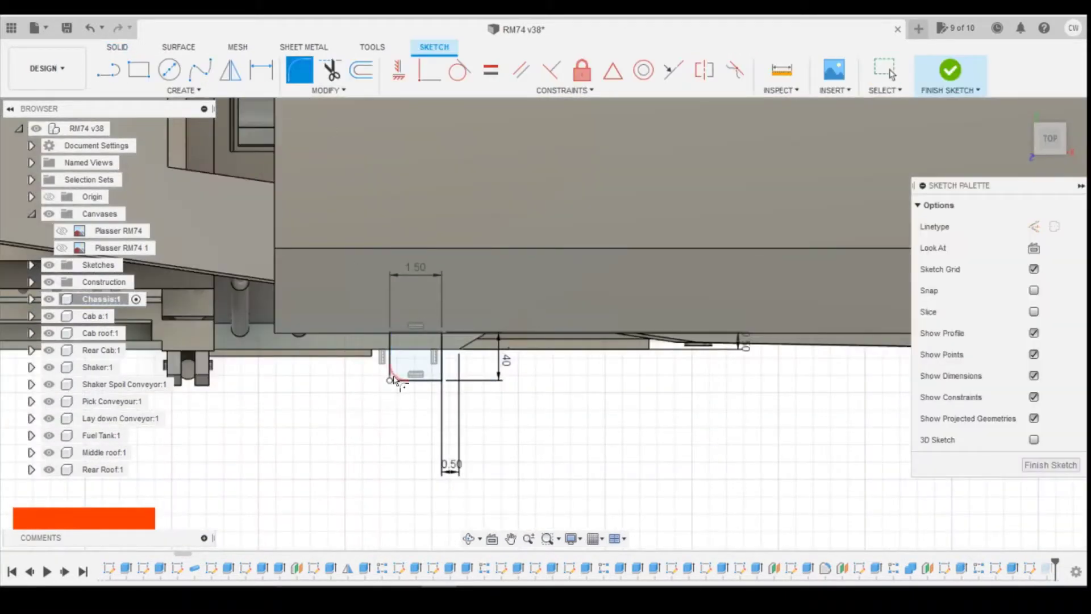
pyautogui.click(442, 380)
pyautogui.click(443, 381)
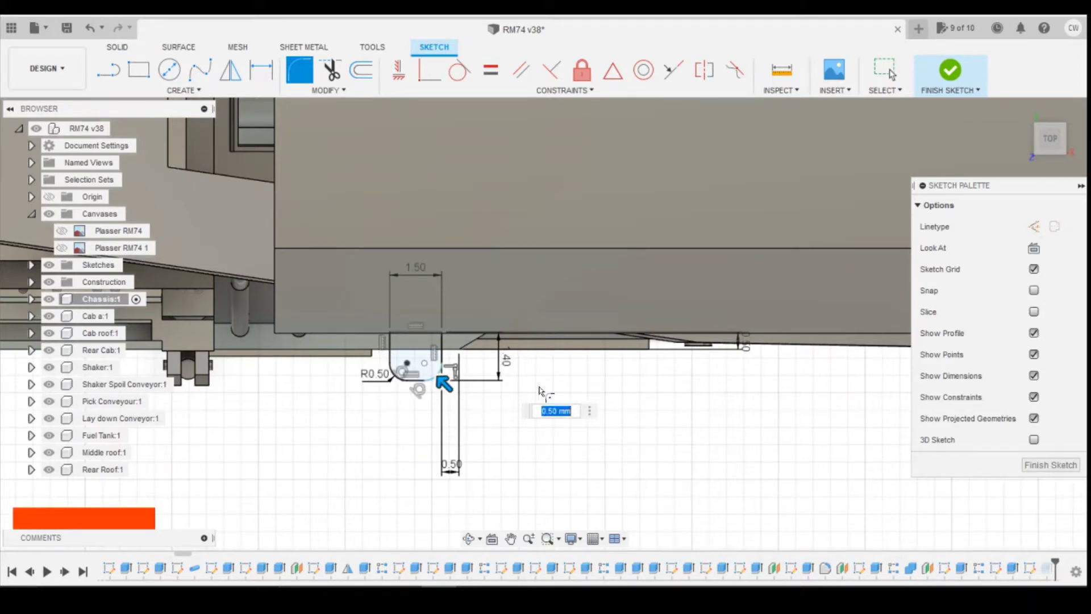
pyautogui.press('Return')
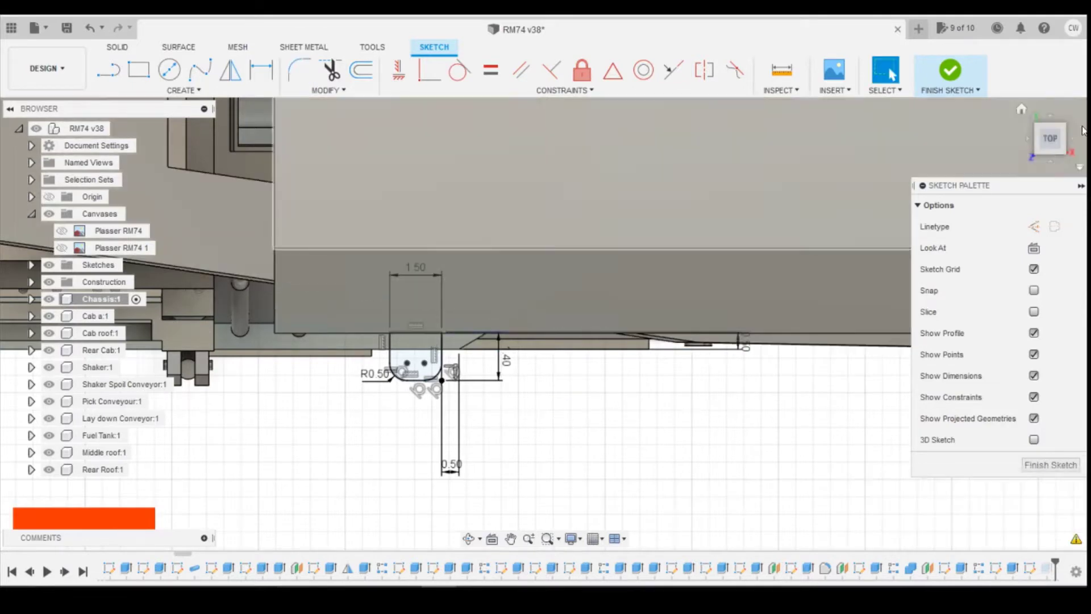
pyautogui.click(826, 232)
pyautogui.click(951, 71)
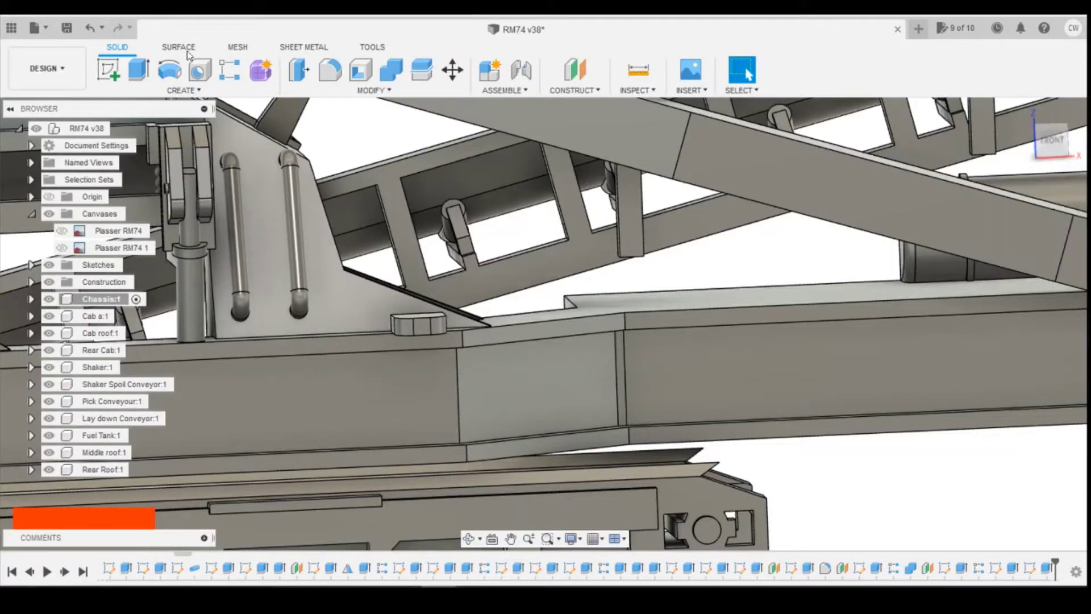
# Step: Start a sketch on the rounded plate's front face and draw a vertical line about 1.9 mm long below its lower corner
pyautogui.click(108, 70)
pyautogui.keyDown('shift'); pyautogui.moveTo(1014, 177); pyautogui.dragTo(396, 319, button='middle'); pyautogui.keyUp('shift')
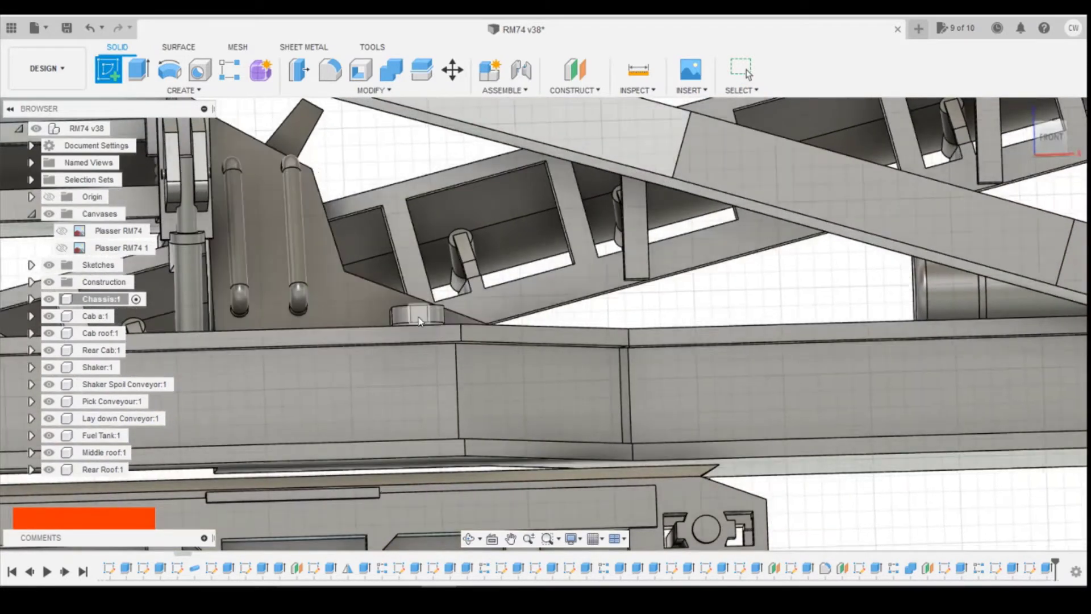
pyautogui.click(399, 318)
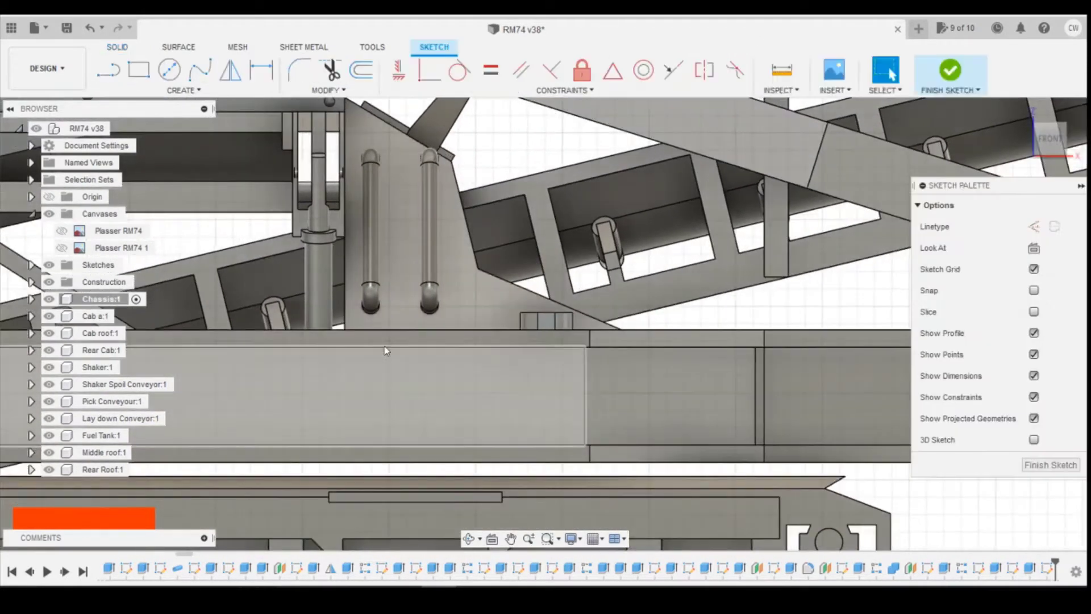
pyautogui.click(112, 73)
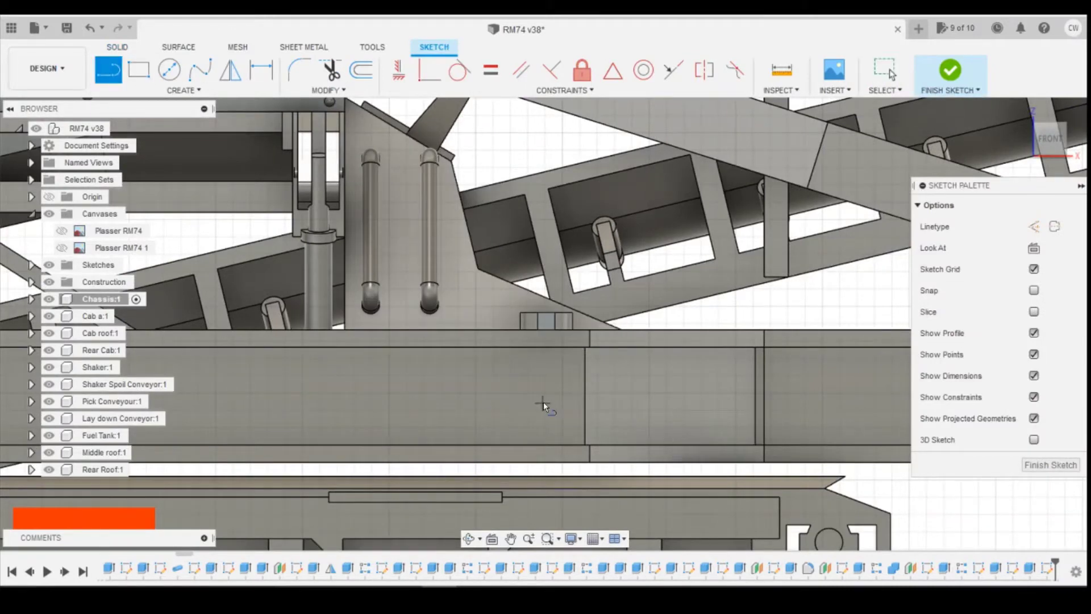
pyautogui.click(539, 331)
pyautogui.click(523, 400)
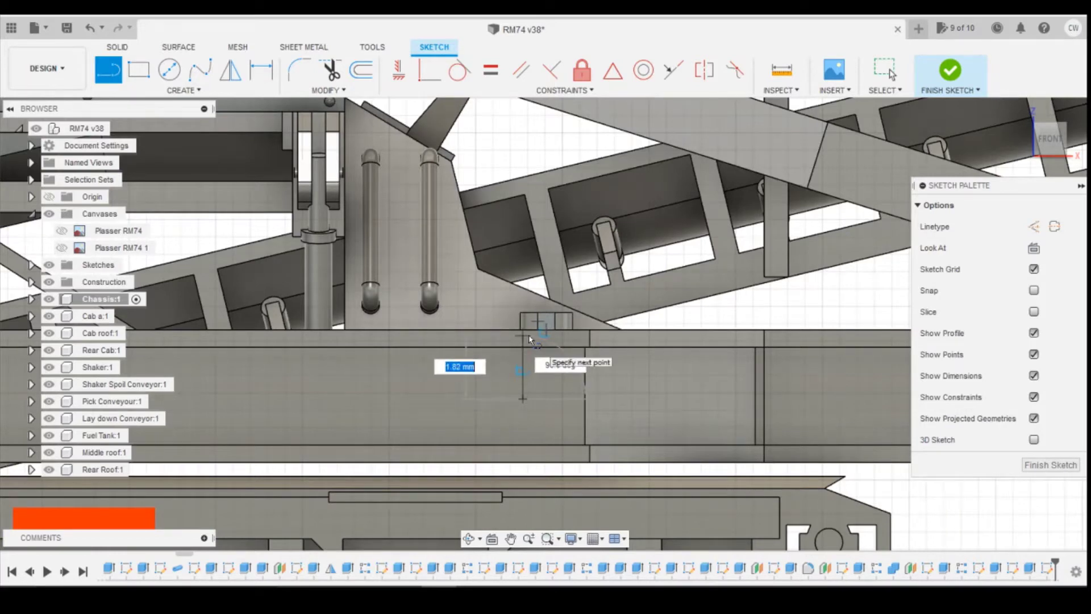
pyautogui.scroll(1, 524, 337)
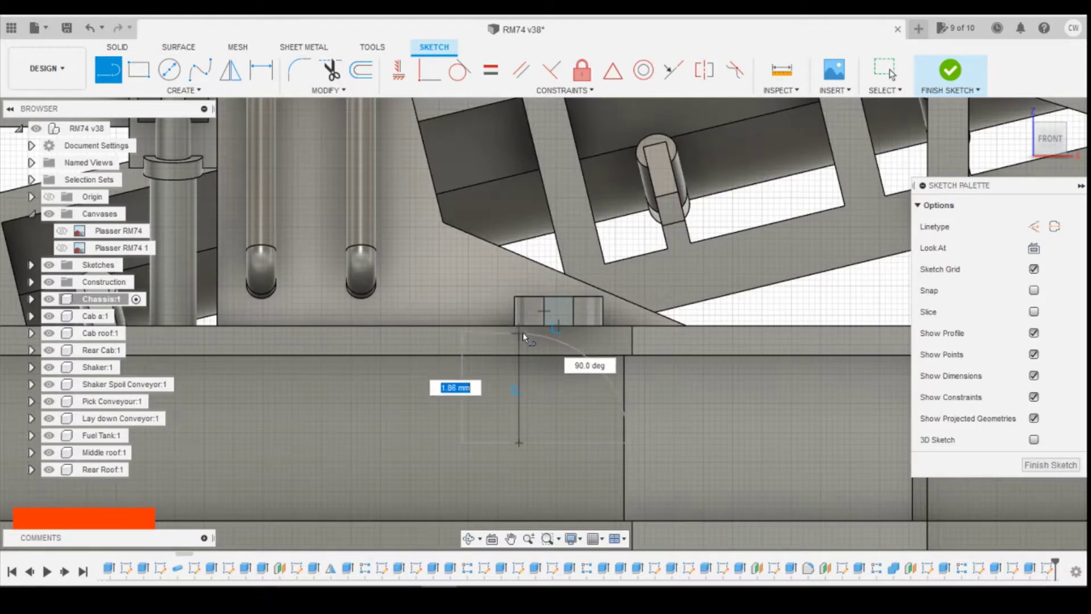
pyautogui.click(523, 333)
pyautogui.press('Escape')
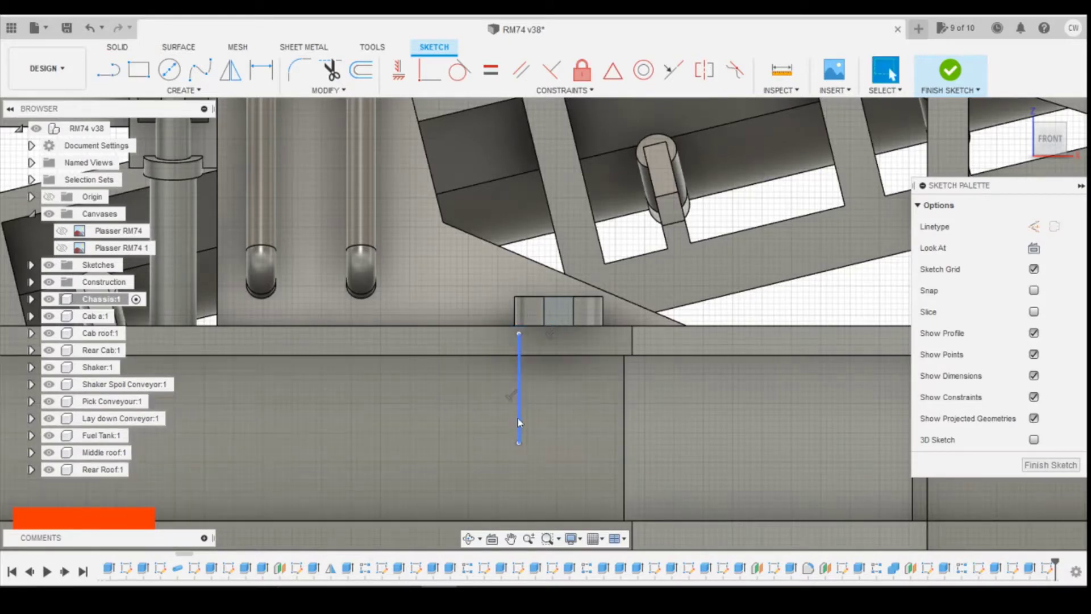
# Step: Project the plate's lower corner into the sketch and make the vertical line's upper end coincident with it
pyautogui.press('p')
pyautogui.click(514, 328)
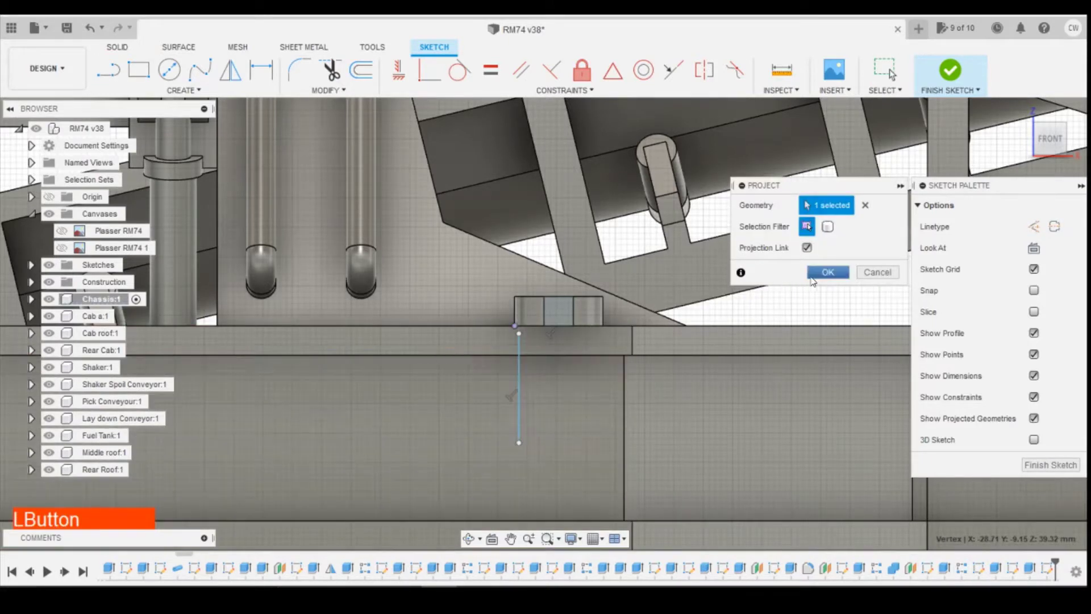
pyautogui.click(821, 274)
pyautogui.click(428, 83)
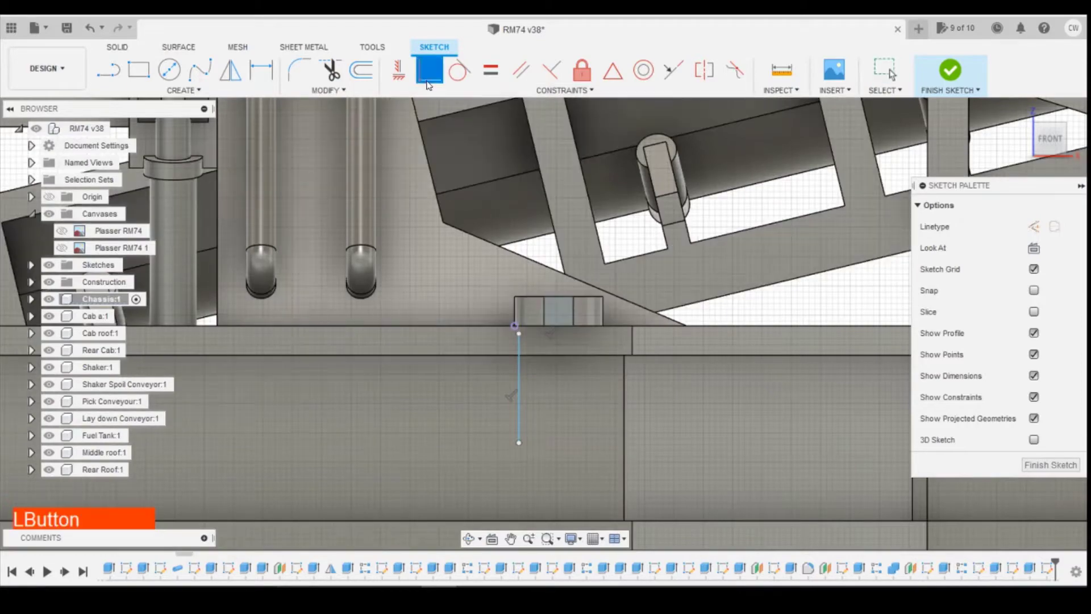
pyautogui.click(521, 418)
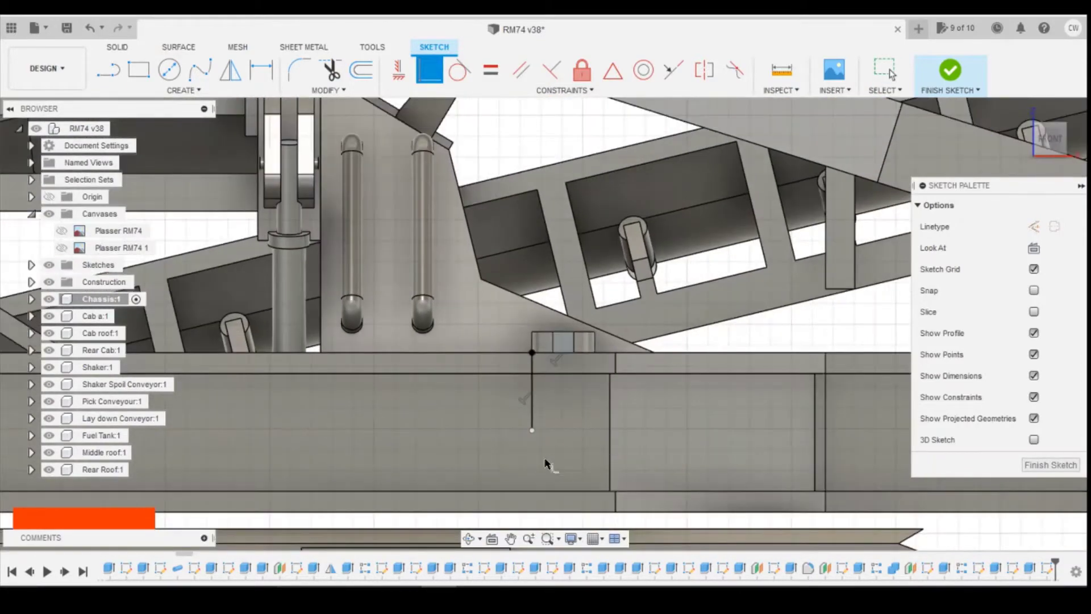
# Step: Draw a 5.5 mm horizontal line from the vertical line's lower end toward the bend, checking the reference photo for the bracket's shape
pyautogui.click(115, 80)
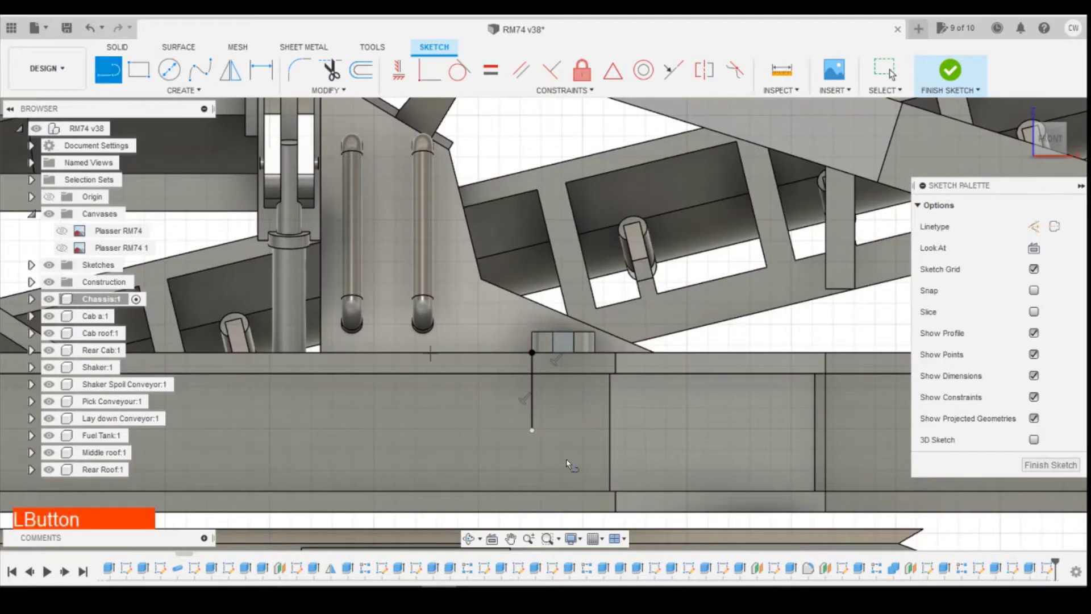
pyautogui.click(532, 431)
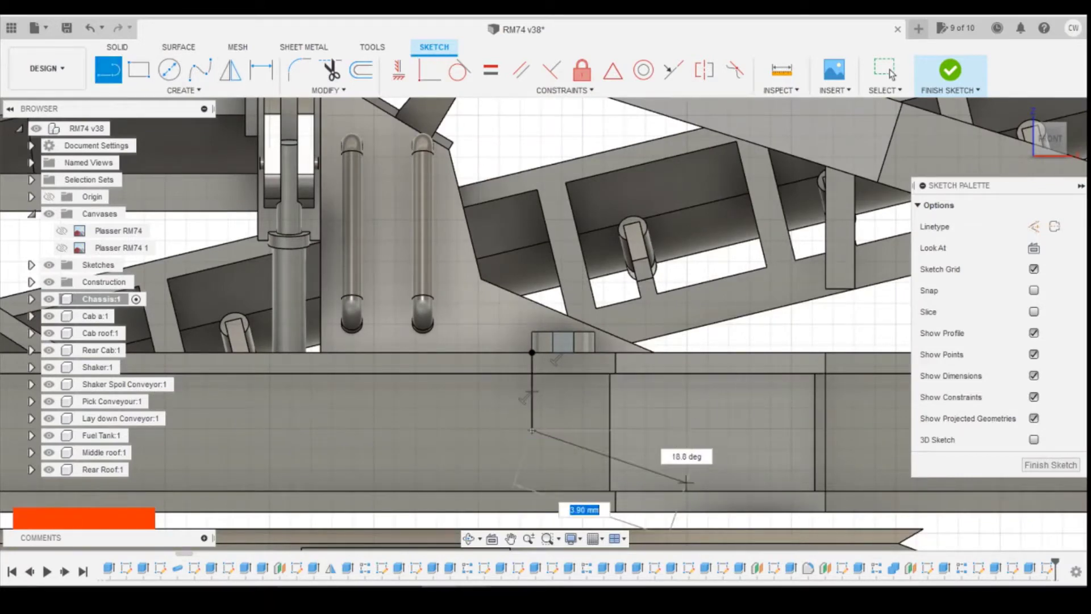
pyautogui.click(474, 595)
pyautogui.click(550, 517)
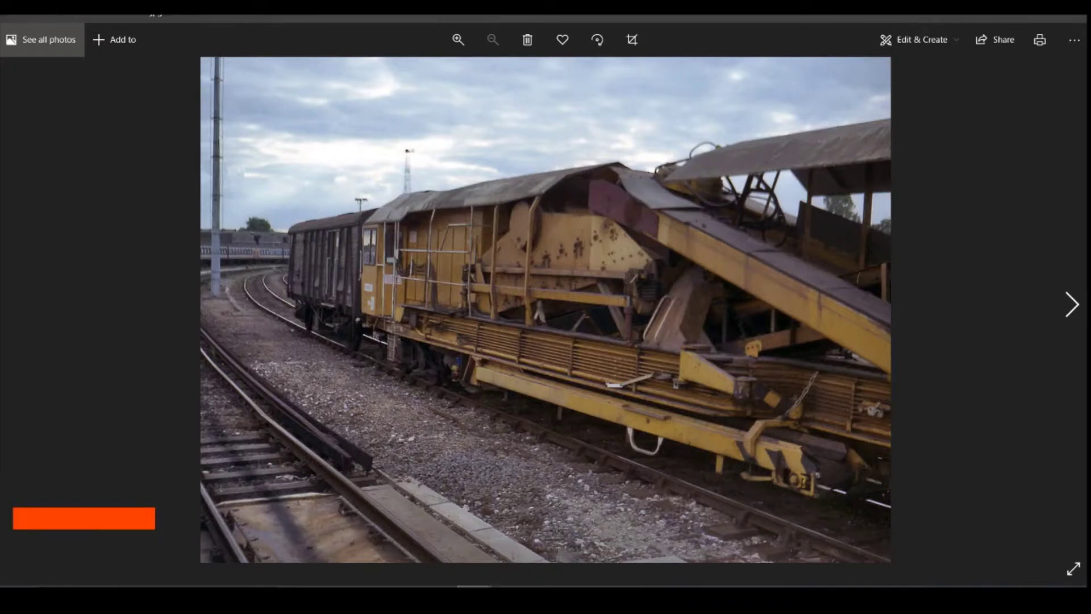
pyautogui.click(474, 596)
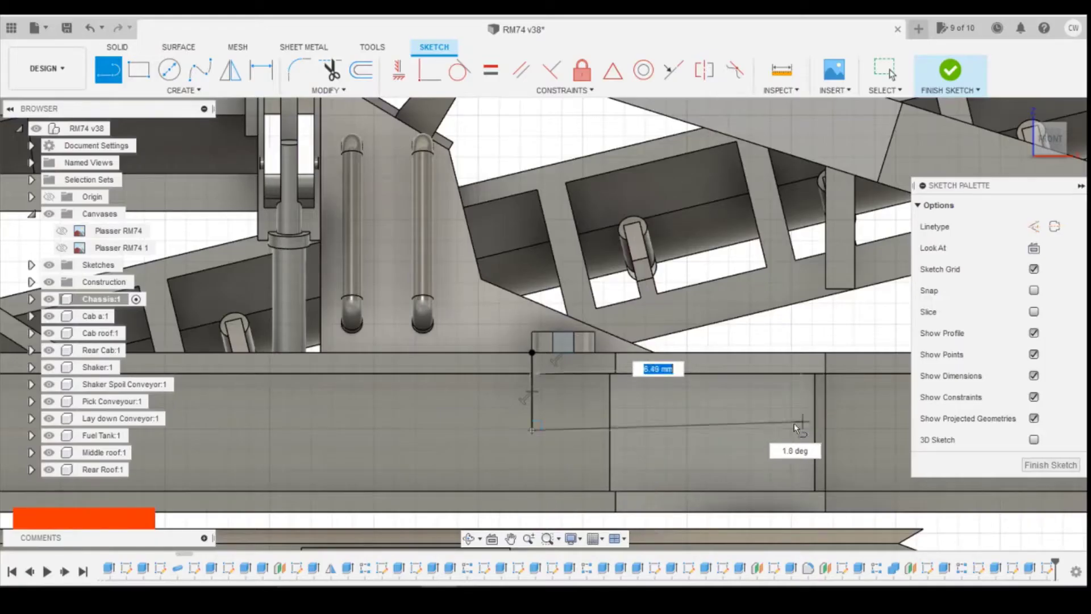
pyautogui.scroll(1, 795, 423)
pyautogui.scroll(-3, 761, 415)
pyautogui.scroll(3, 735, 412)
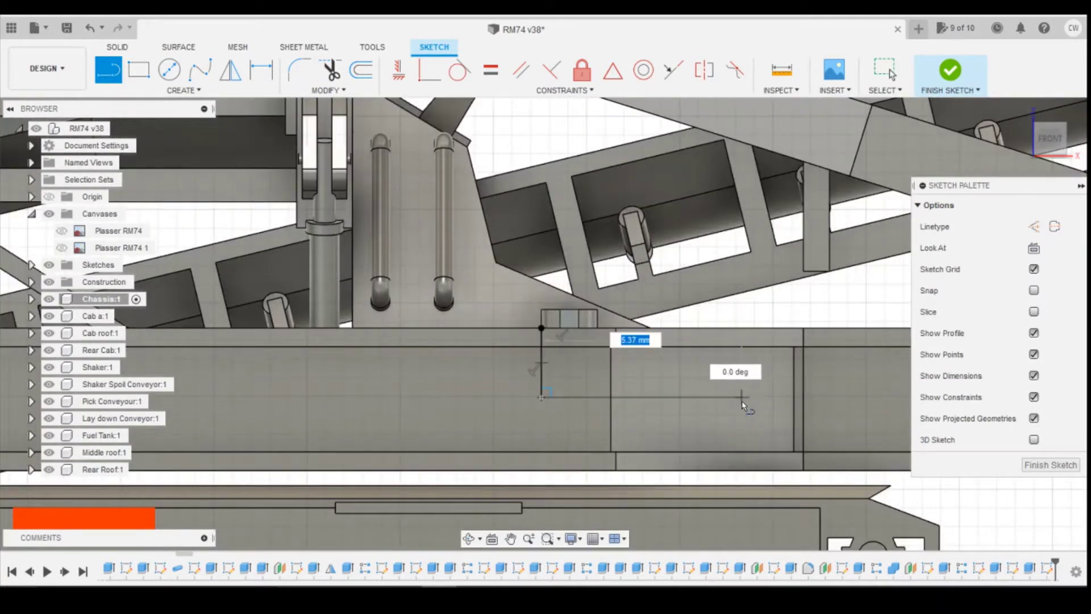
pyautogui.write('5.5')
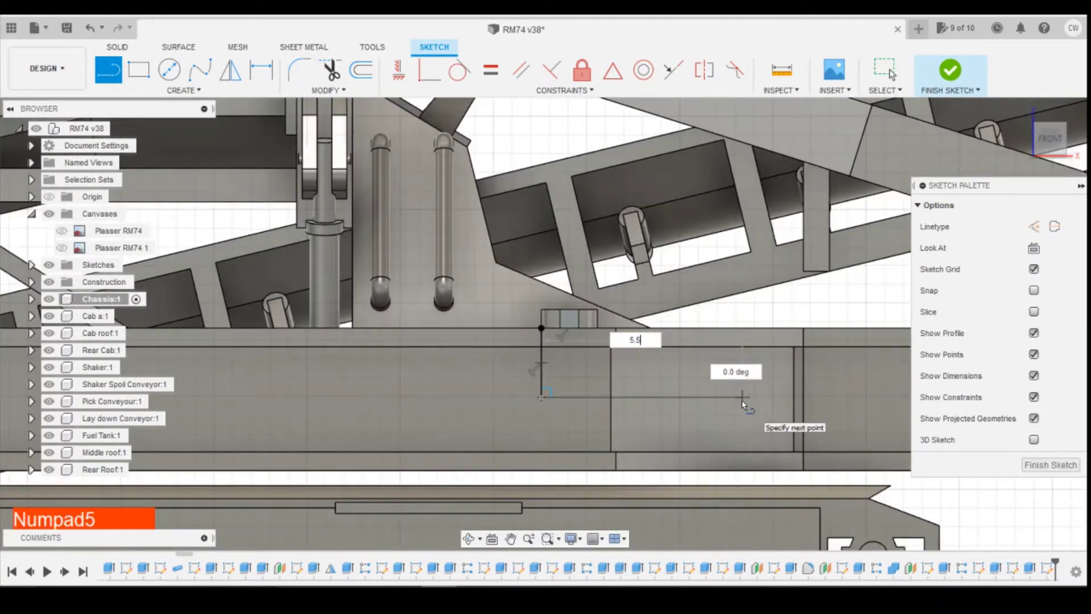
pyautogui.press('Return')
pyautogui.press('Return')
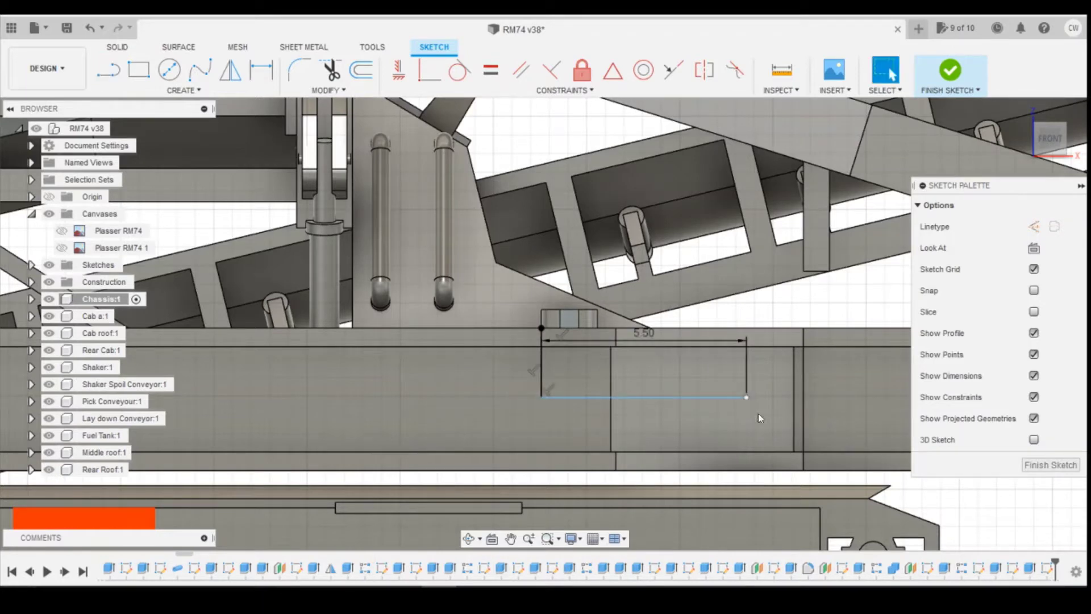
# Step: Dimension the vertical line below the rounded plate's corner to 1.9 mm
pyautogui.scroll(3, 551, 353)
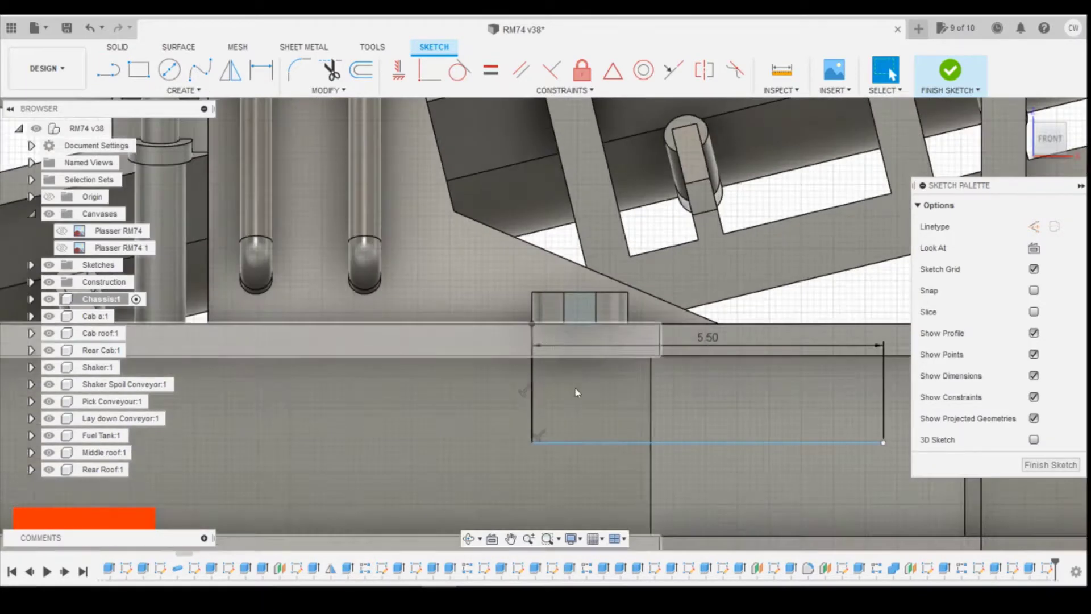
pyautogui.click(555, 443)
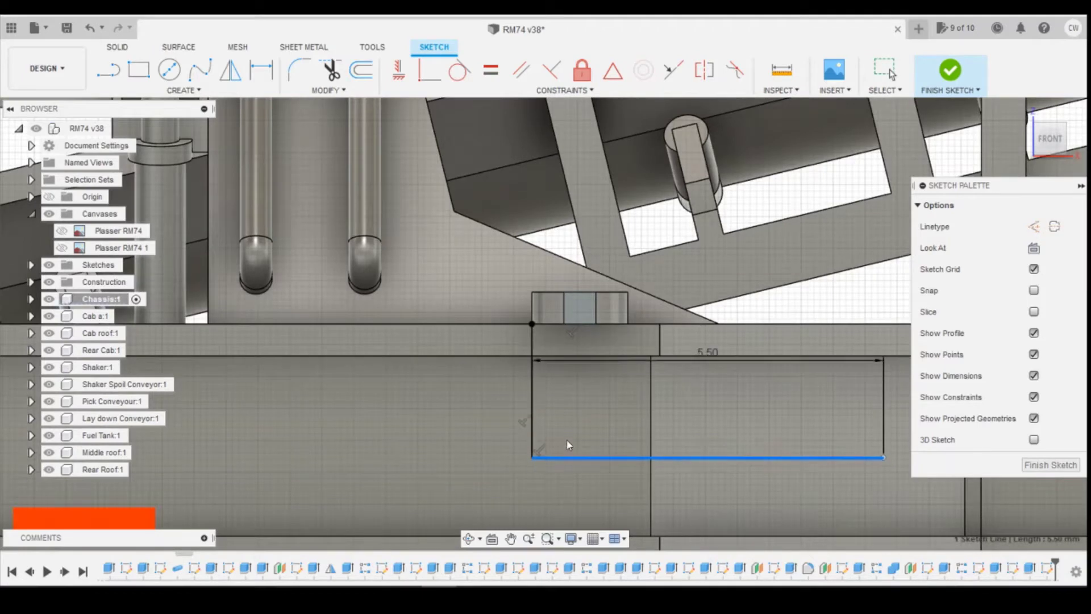
pyautogui.press('d')
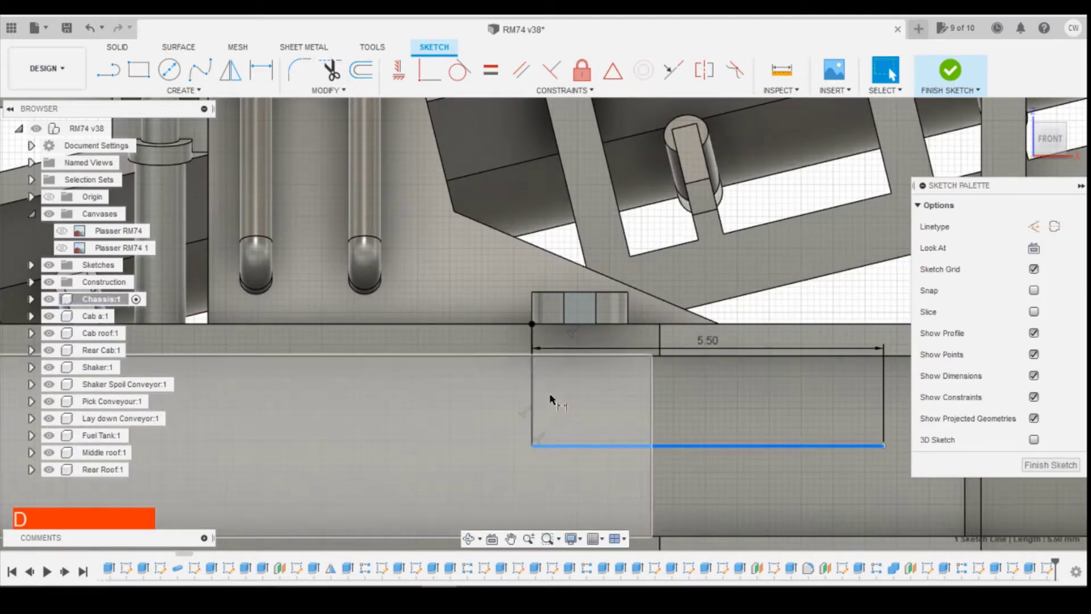
pyautogui.click(535, 390)
pyautogui.press('Escape')
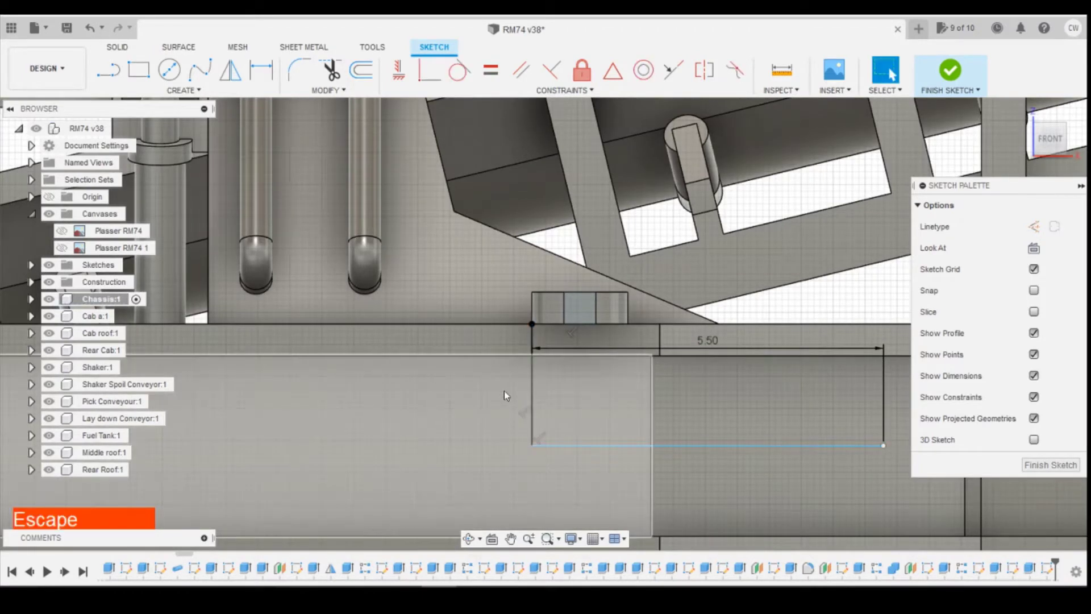
pyautogui.click(533, 393)
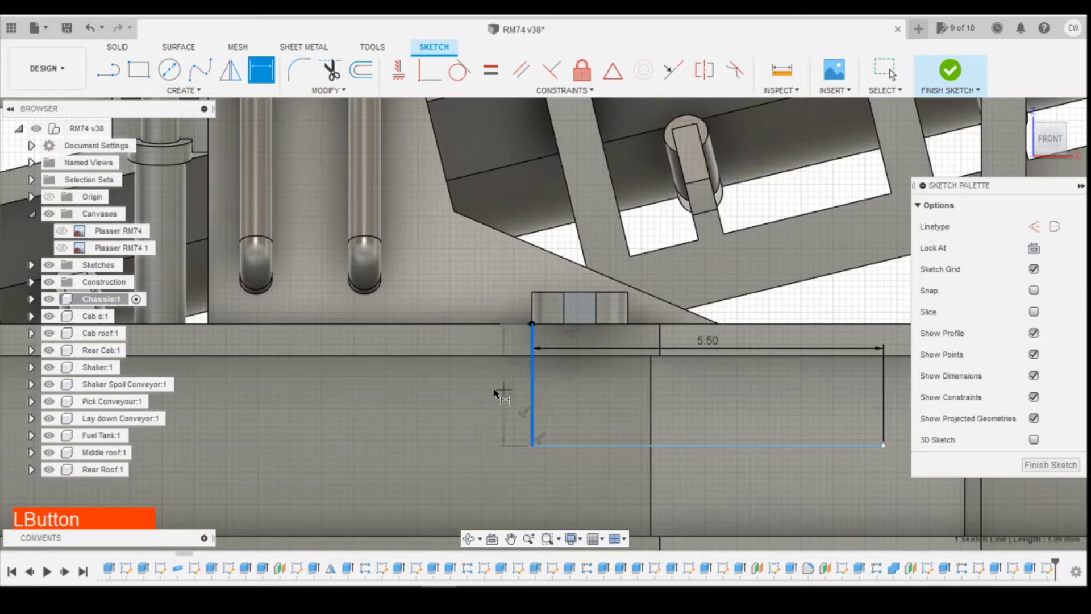
pyautogui.click(462, 503)
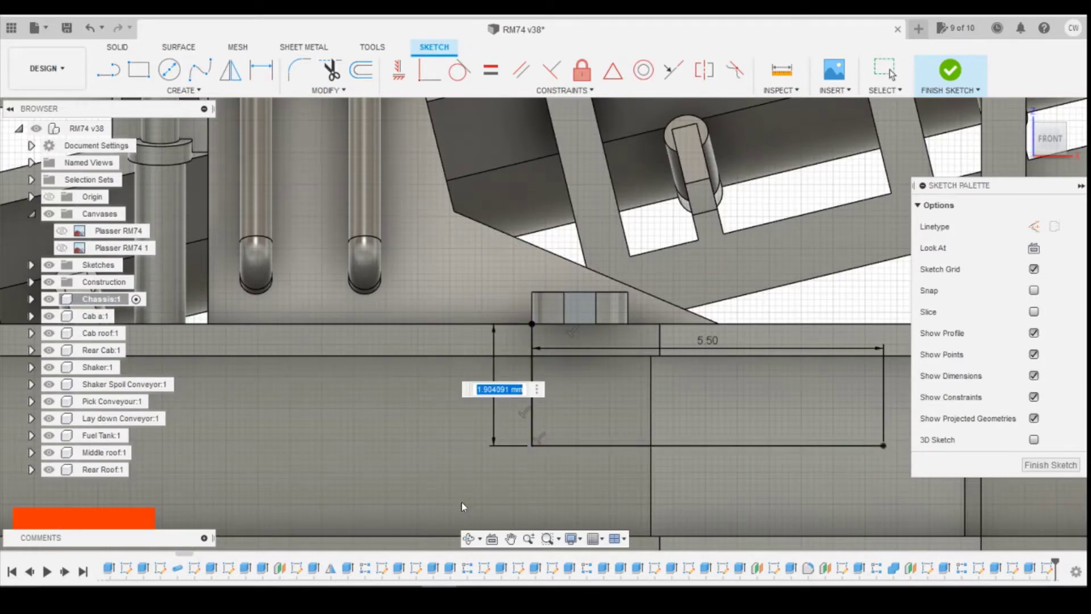
pyautogui.write('19')
pyautogui.press('Return')
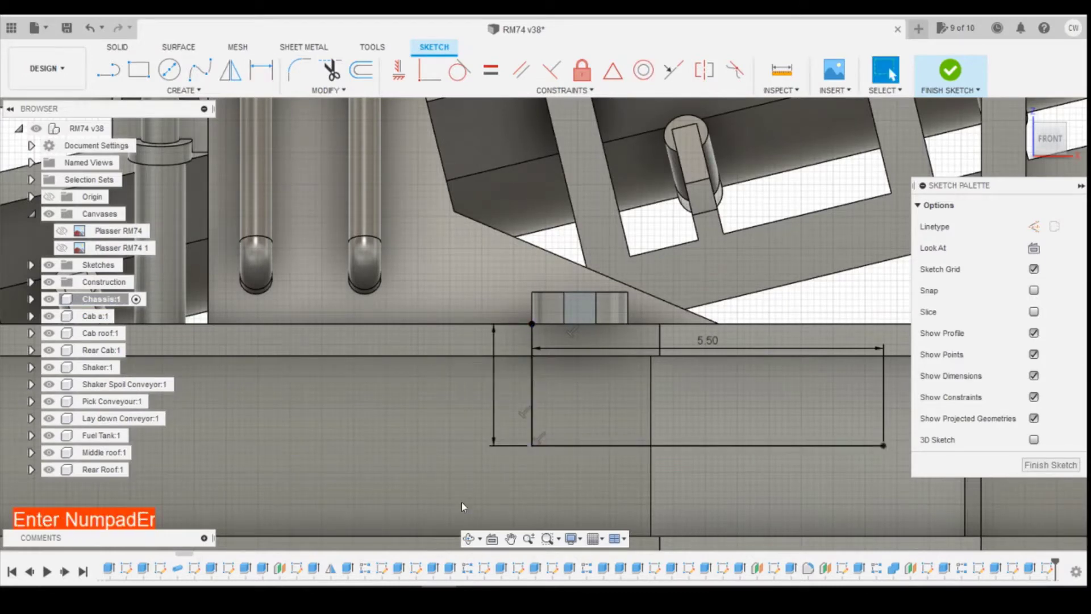
# Step: Check the reference photo, draw a 1 mm vertical line up from the horizontal line's free end, and move the 1.00 and 5.50 dimensions clear of the profile
pyautogui.click(474, 596)
pyautogui.click(543, 523)
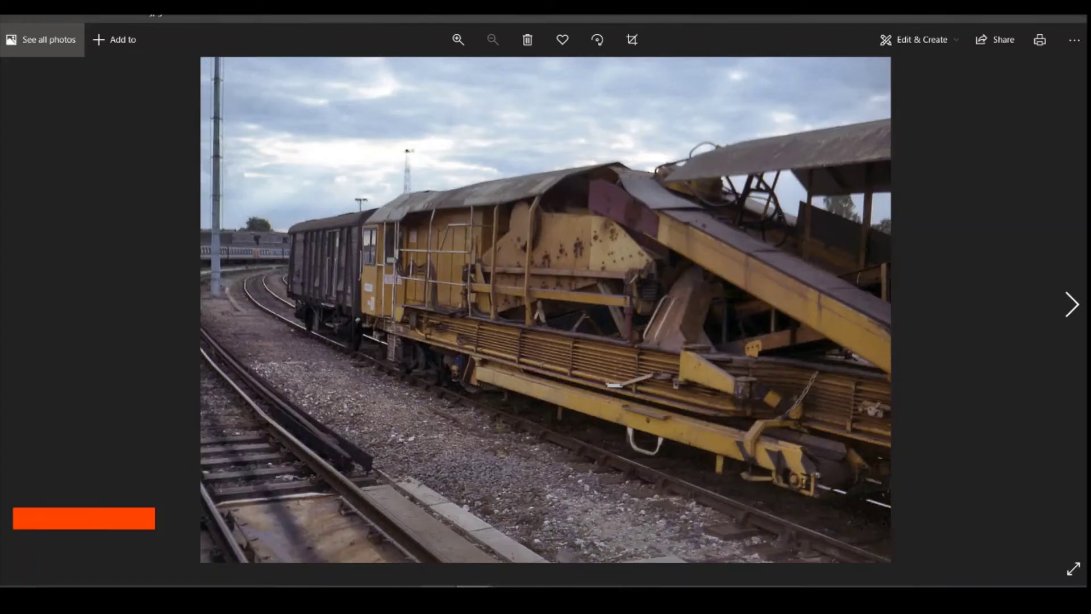
pyautogui.click(439, 597)
pyautogui.scroll(-3, 370, 307)
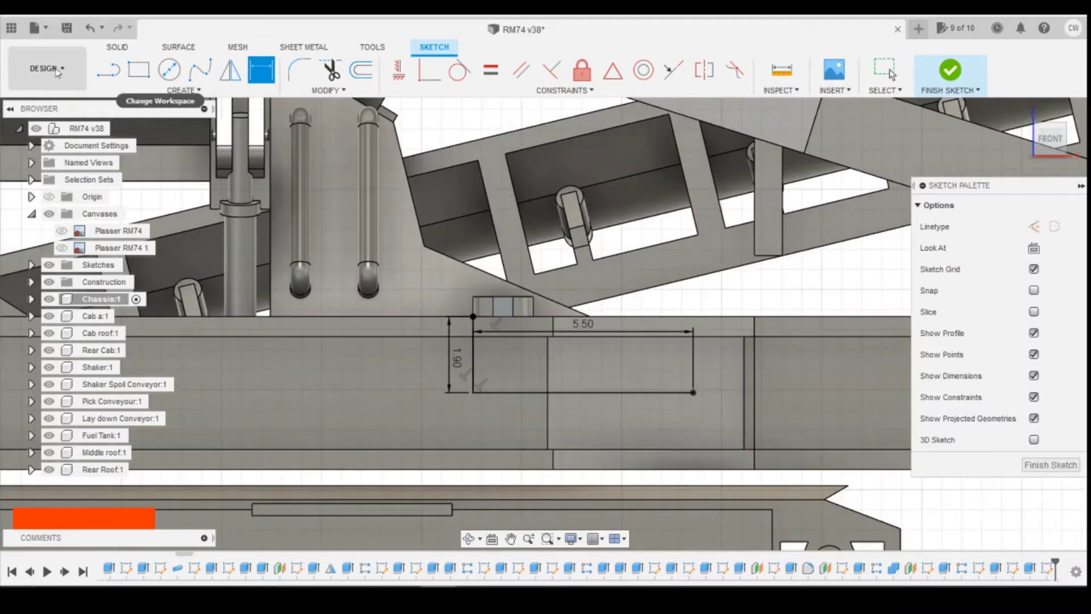
pyautogui.click(108, 70)
pyautogui.click(693, 392)
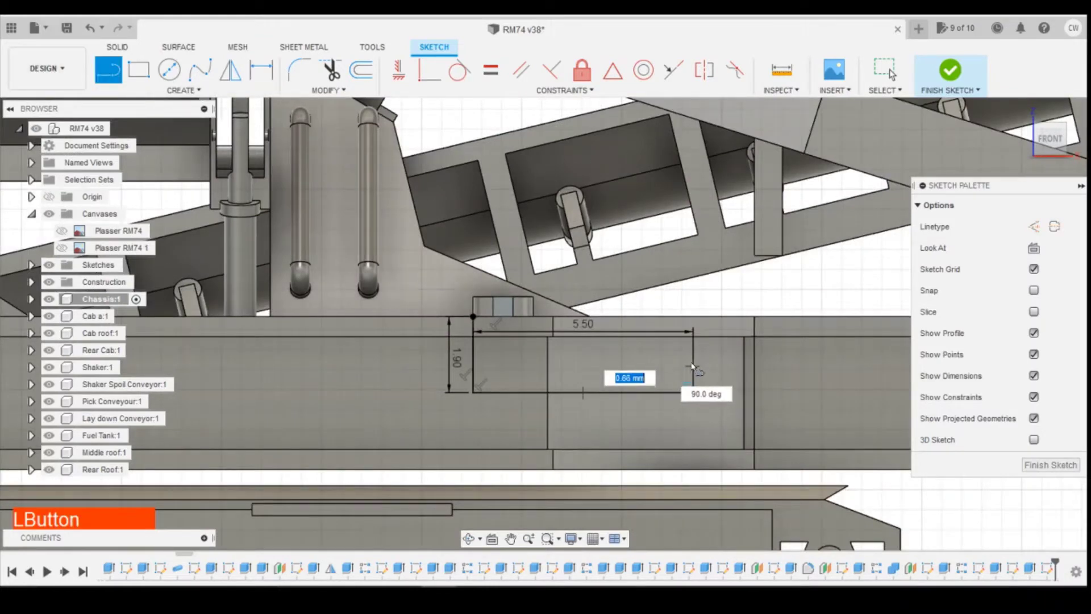
pyautogui.write('1')
pyautogui.press('Return')
pyautogui.press('Return')
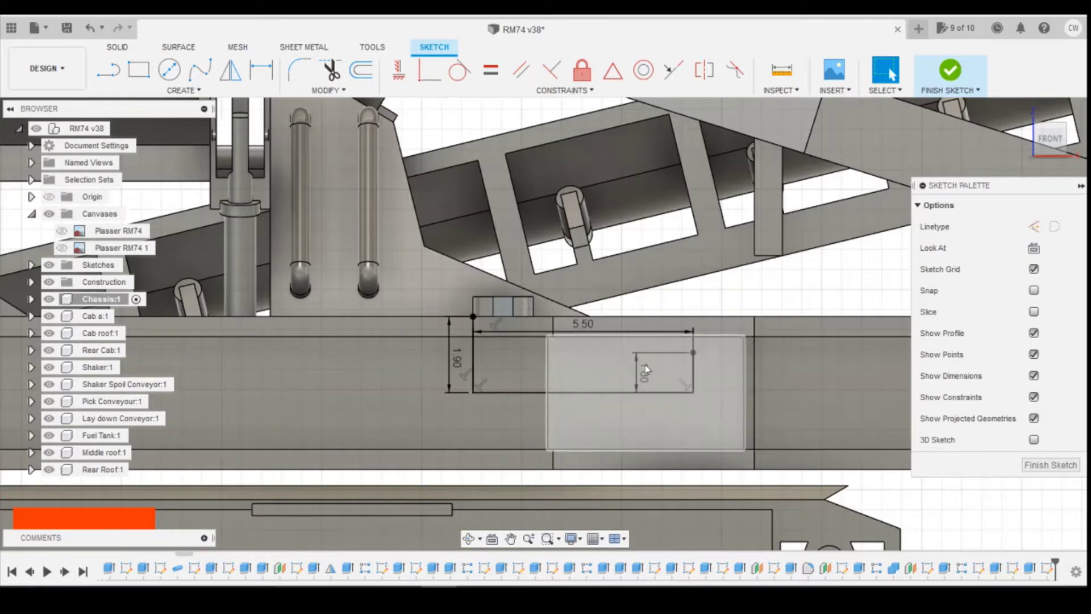
pyautogui.moveTo(644, 372); pyautogui.dragTo(756, 373)
pyautogui.moveTo(557, 328); pyautogui.dragTo(560, 241)
# Step: Check the reference photo again and project the rounded plate's other lower corner into the sketch
pyautogui.click(104, 78)
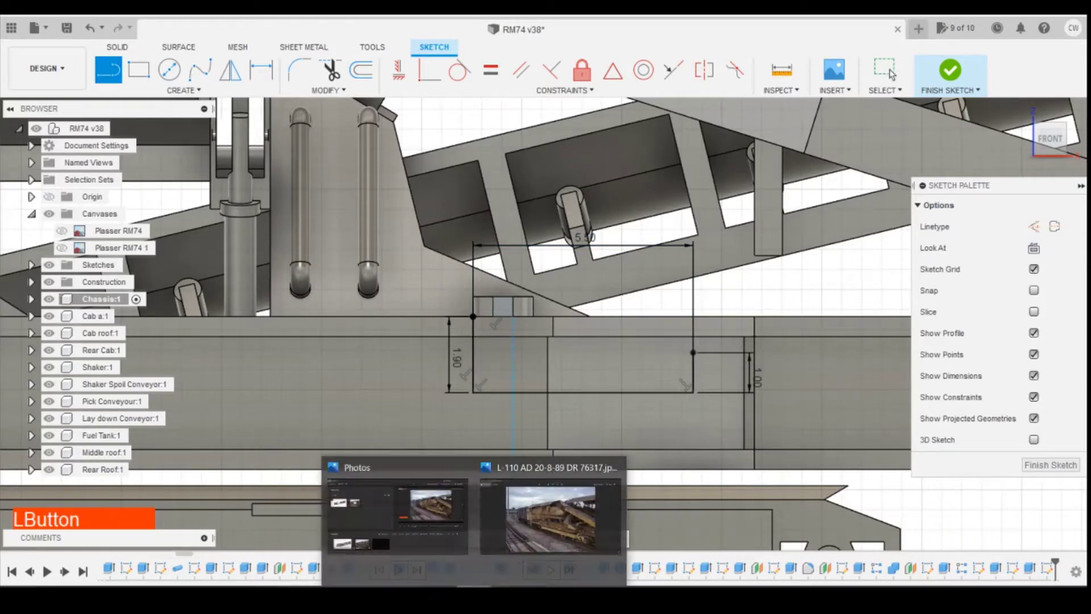
pyautogui.click(526, 531)
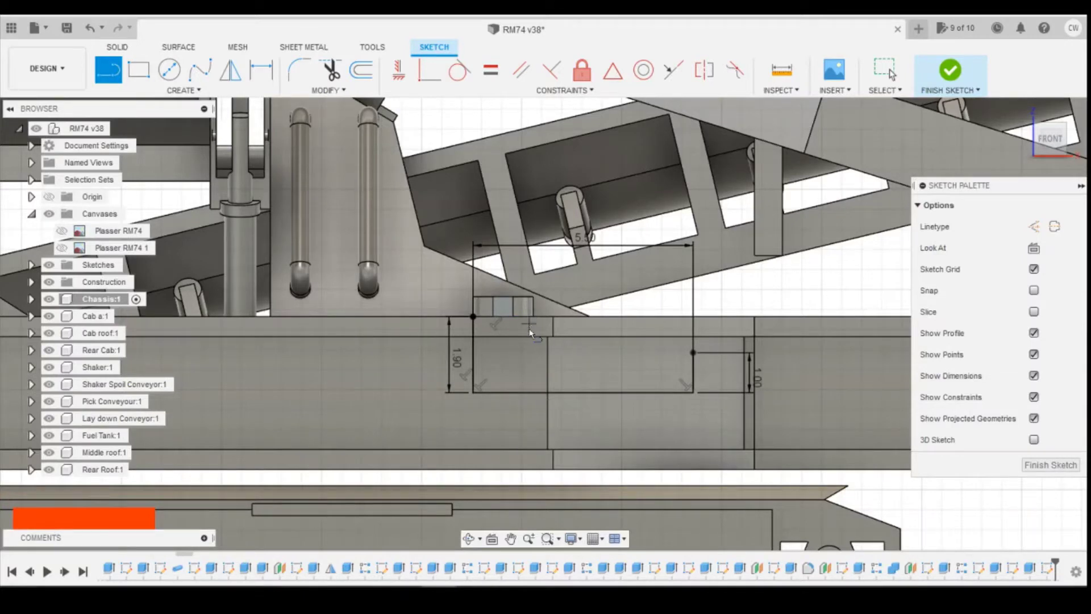
pyautogui.press('p')
pyautogui.click(537, 330)
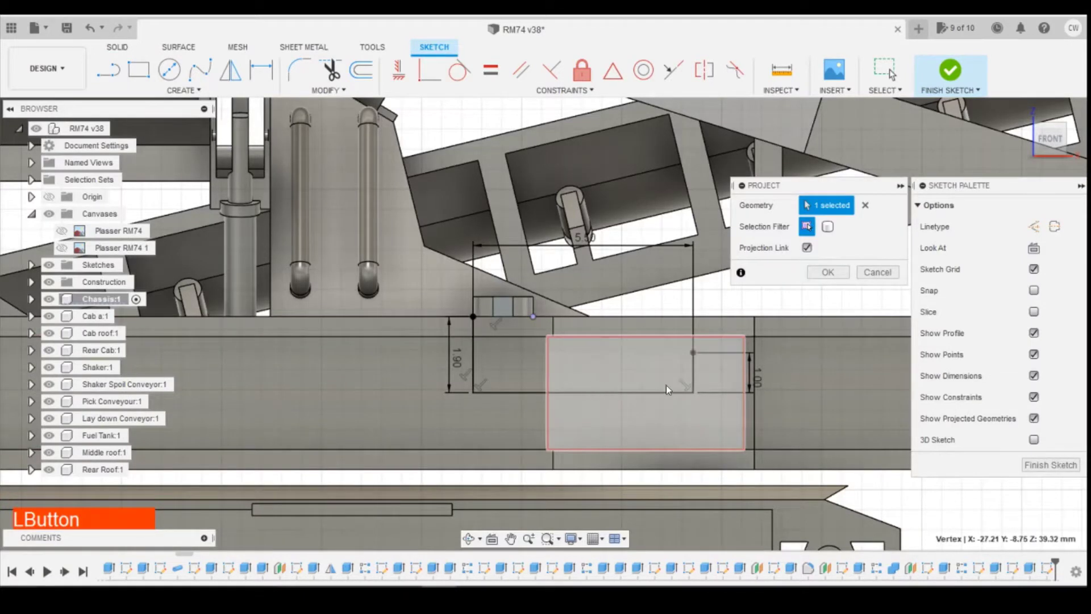
pyautogui.click(829, 272)
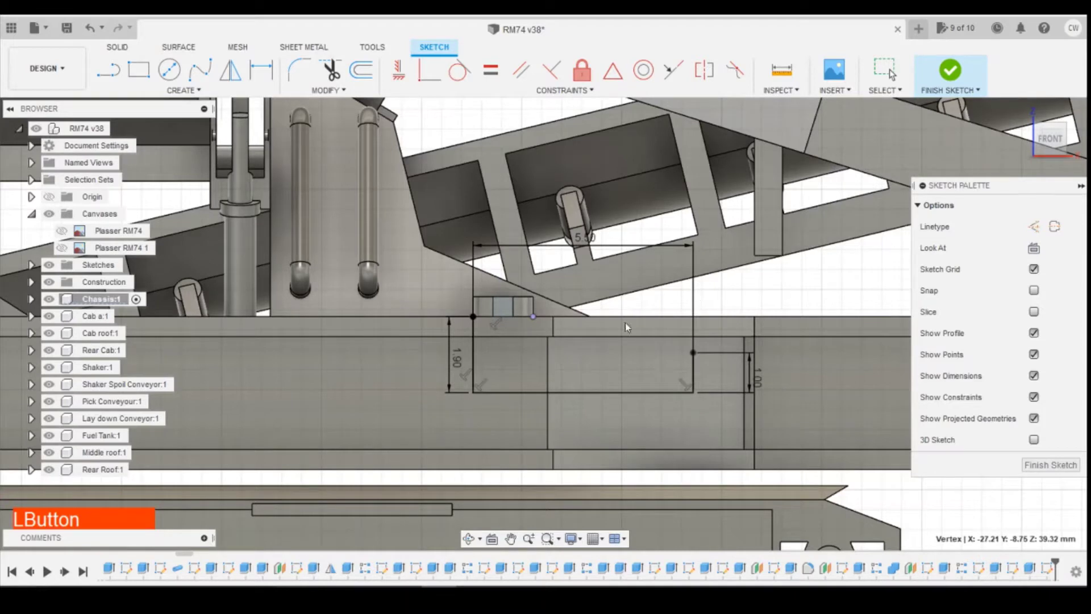
# Step: Close the profile with a sloping line from the 1 mm line's upper end to the projected corner and a line along the plate's lower edge
pyautogui.click(111, 75)
pyautogui.click(692, 353)
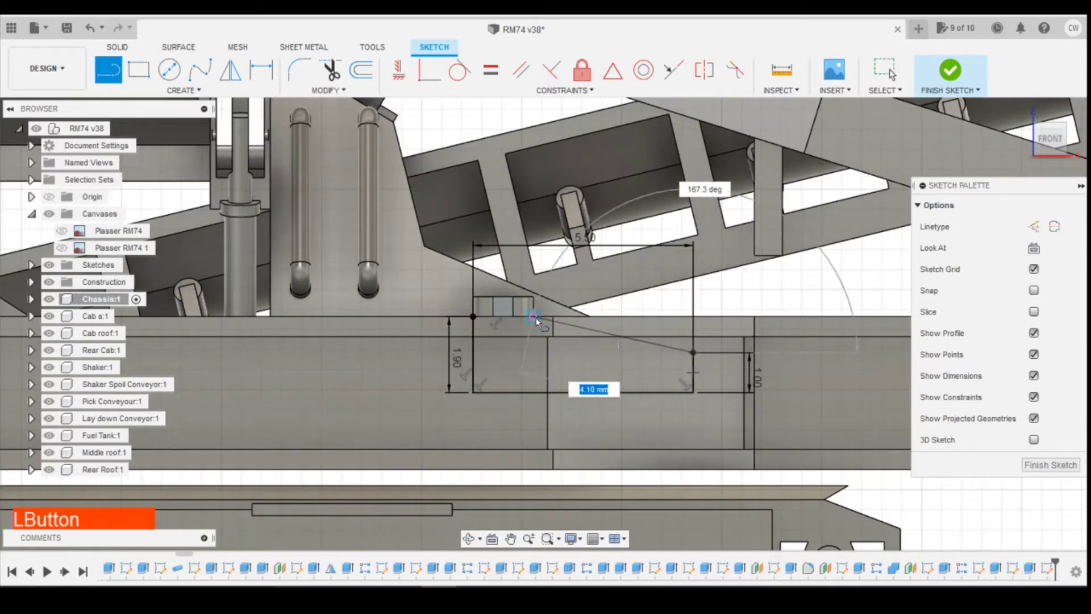
pyautogui.click(534, 316)
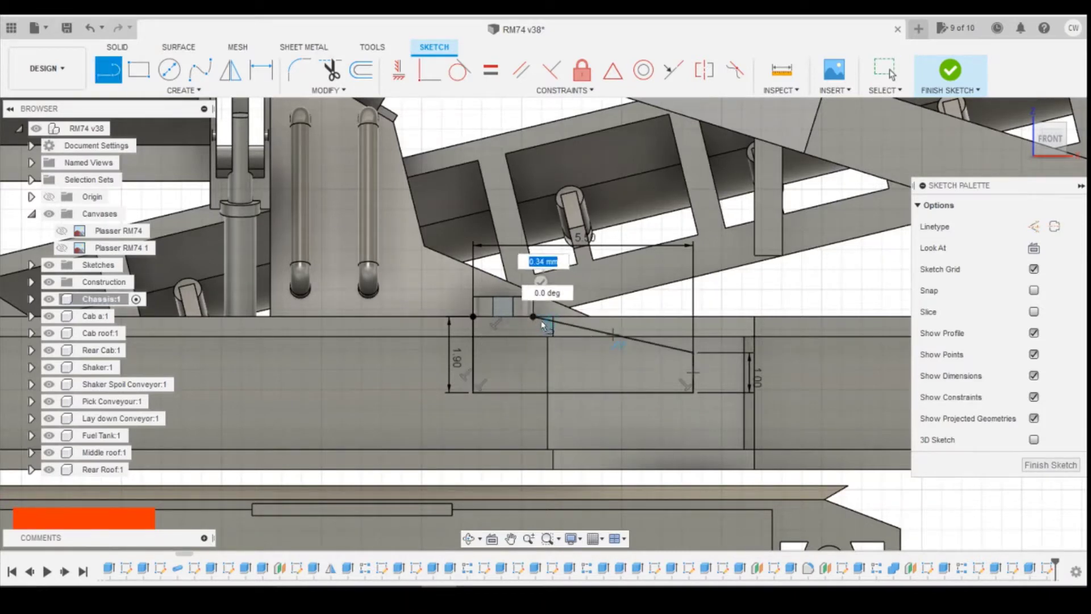
pyautogui.click(474, 317)
pyautogui.press('Escape')
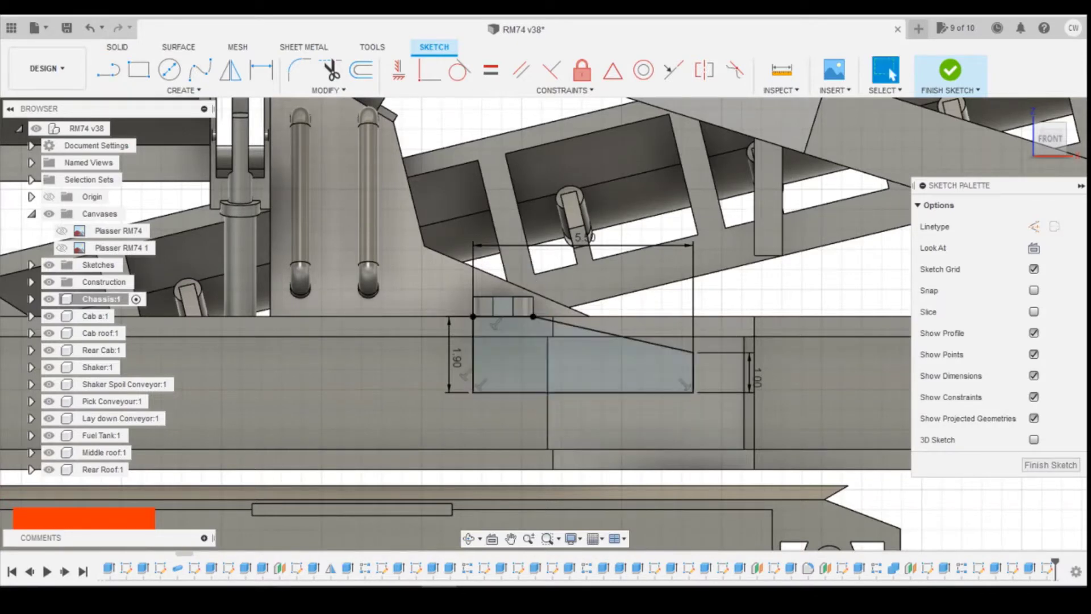
# Step: Compare the profile with the reference photo and extrude it -1.00 mm toward the chassis as a Join
pyautogui.click(472, 585)
pyautogui.click(538, 524)
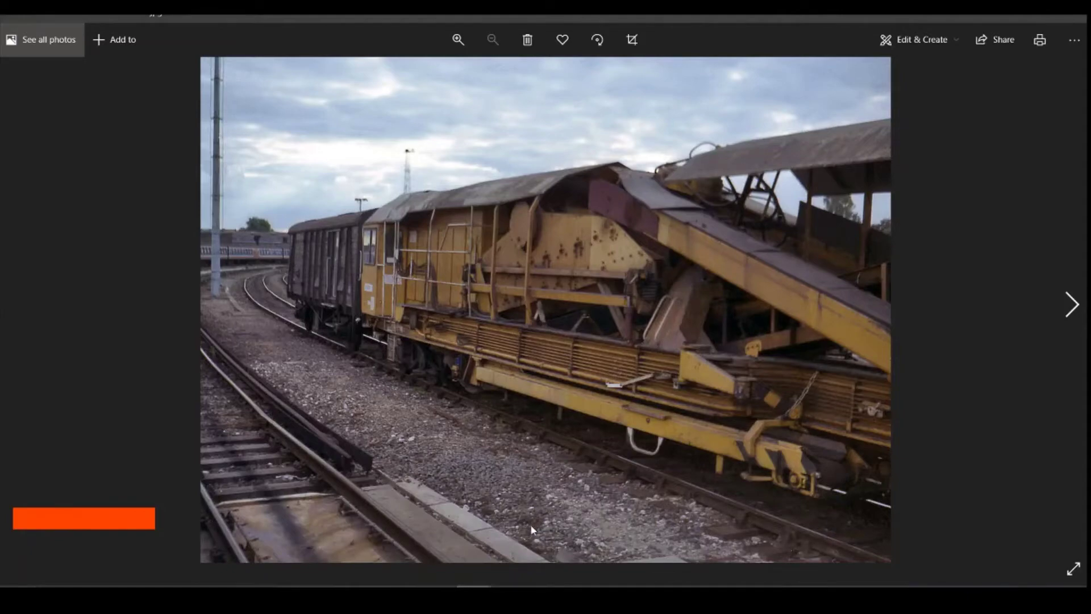
pyautogui.click(474, 586)
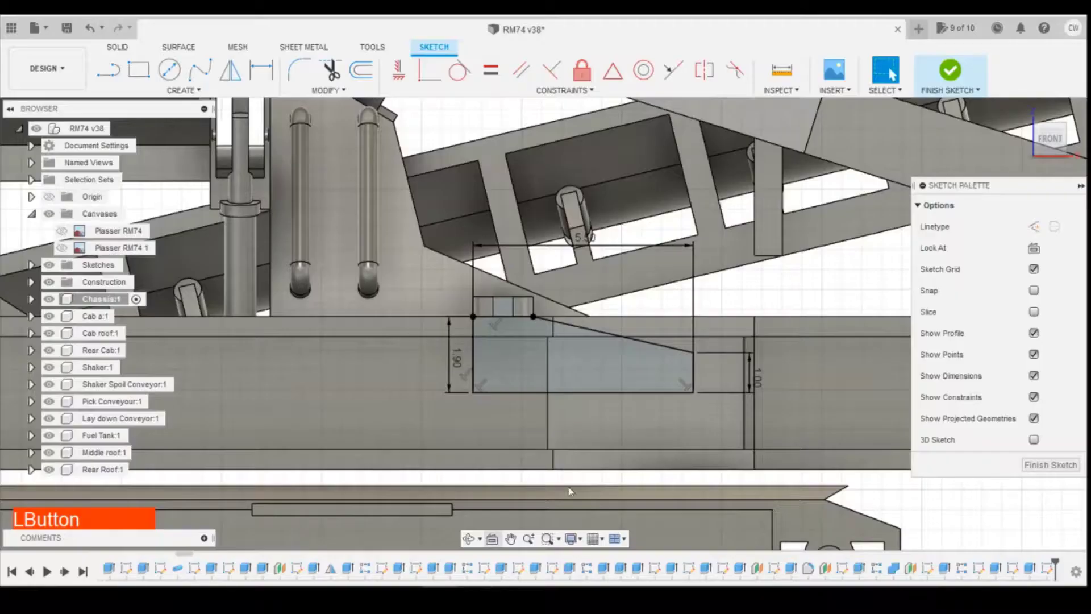
pyautogui.rightClick(598, 354)
pyautogui.click(597, 432)
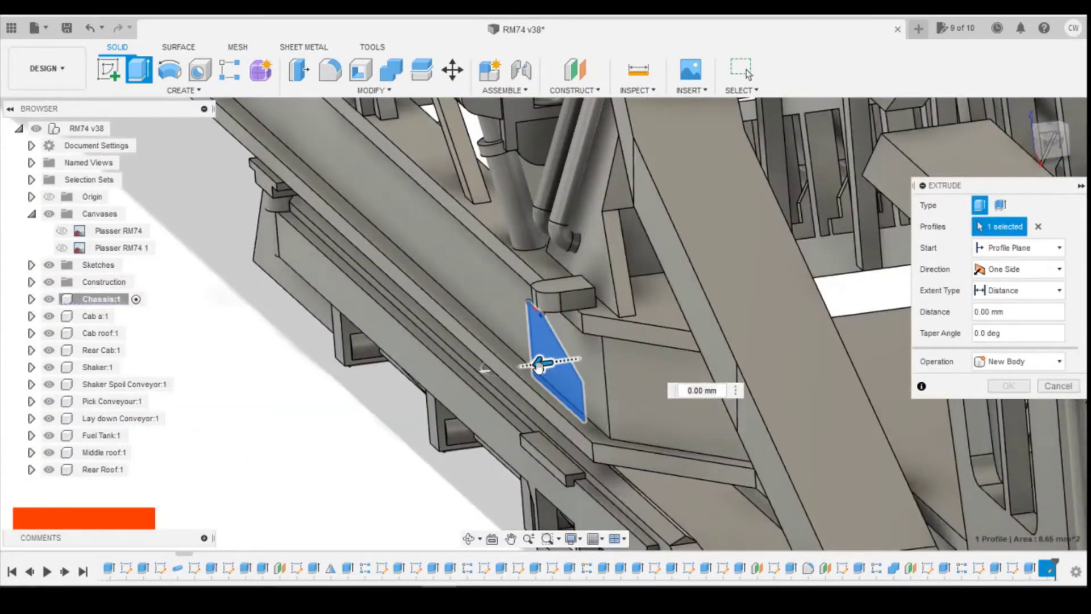
pyautogui.moveTo(539, 367); pyautogui.dragTo(575, 357)
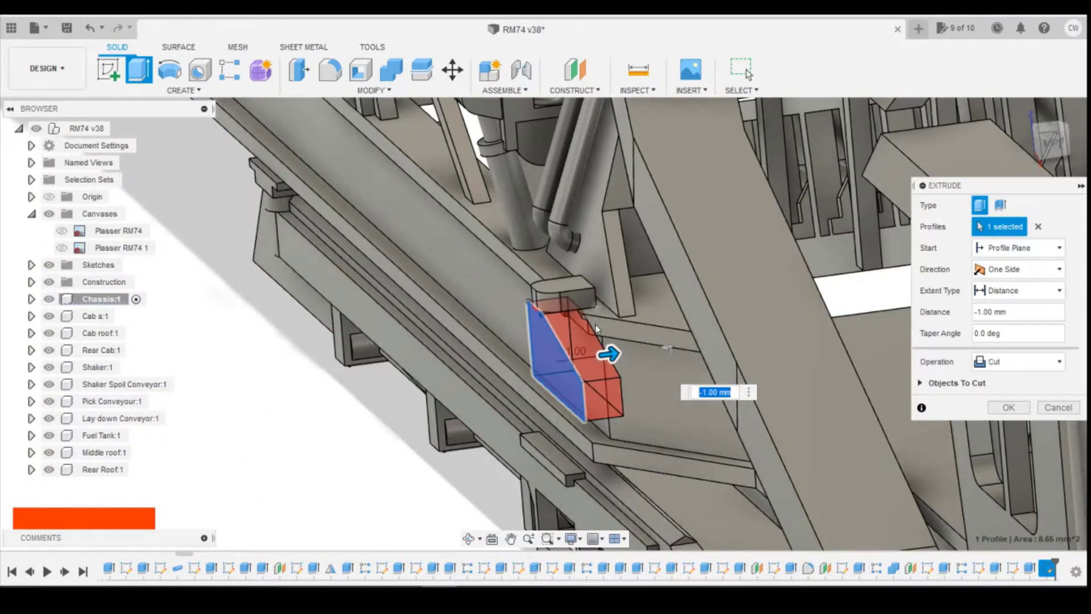
pyautogui.scroll(3, 575, 355)
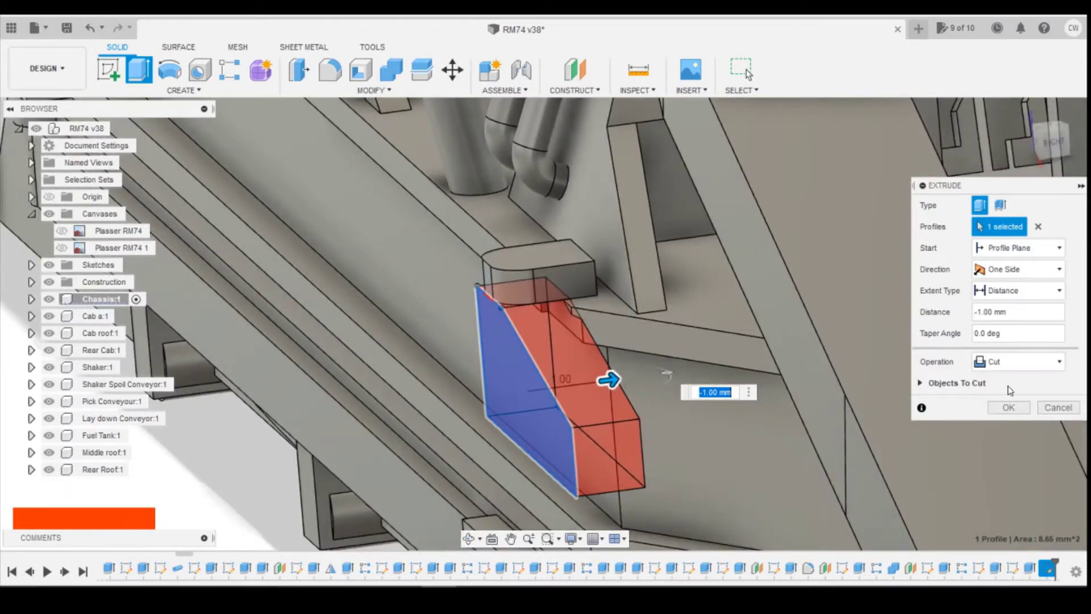
pyautogui.click(1018, 362)
pyautogui.click(1003, 377)
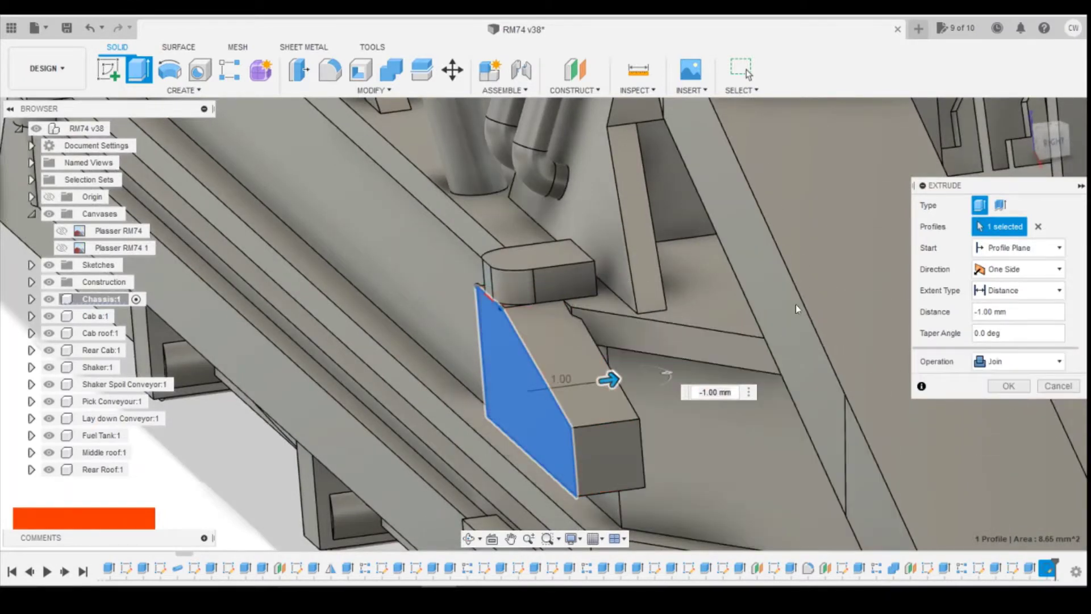
pyautogui.click(1010, 389)
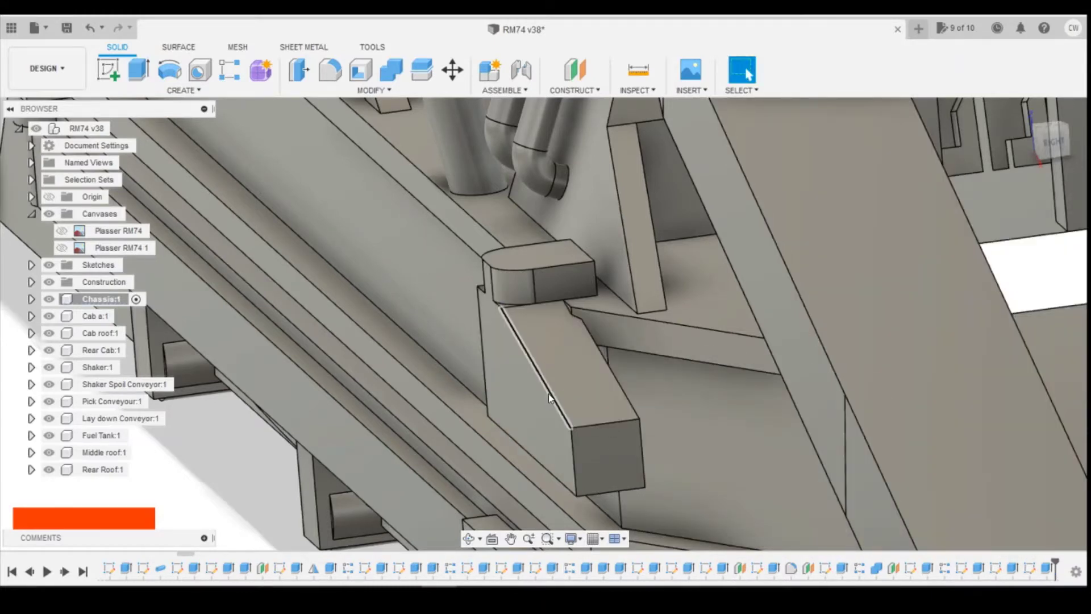
# Step: Fillet the two vertical edges at the tall end of the bracket with a 0.50 mm radius
pyautogui.moveTo(1060, 142); pyautogui.dragTo(1081, 142)
pyautogui.moveTo(363, 347)
pyautogui.keyDown('shift'); pyautogui.mouseDown(button='middle')
pyautogui.moveTo(451, 290)
pyautogui.moveTo(476, 295)
pyautogui.mouseUp(button='middle'); pyautogui.keyUp('shift')
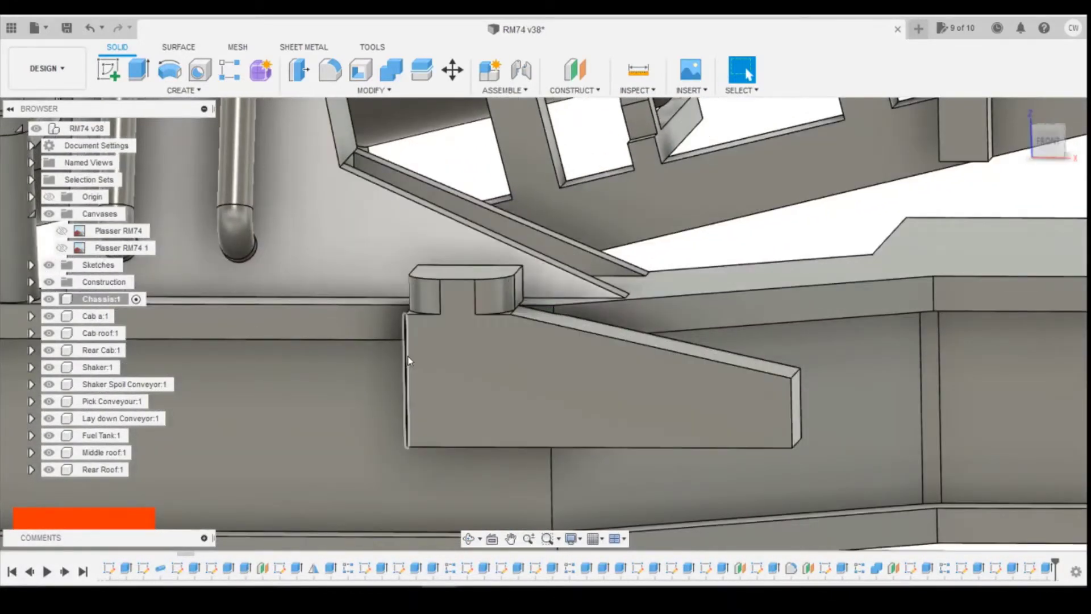
pyautogui.click(407, 372)
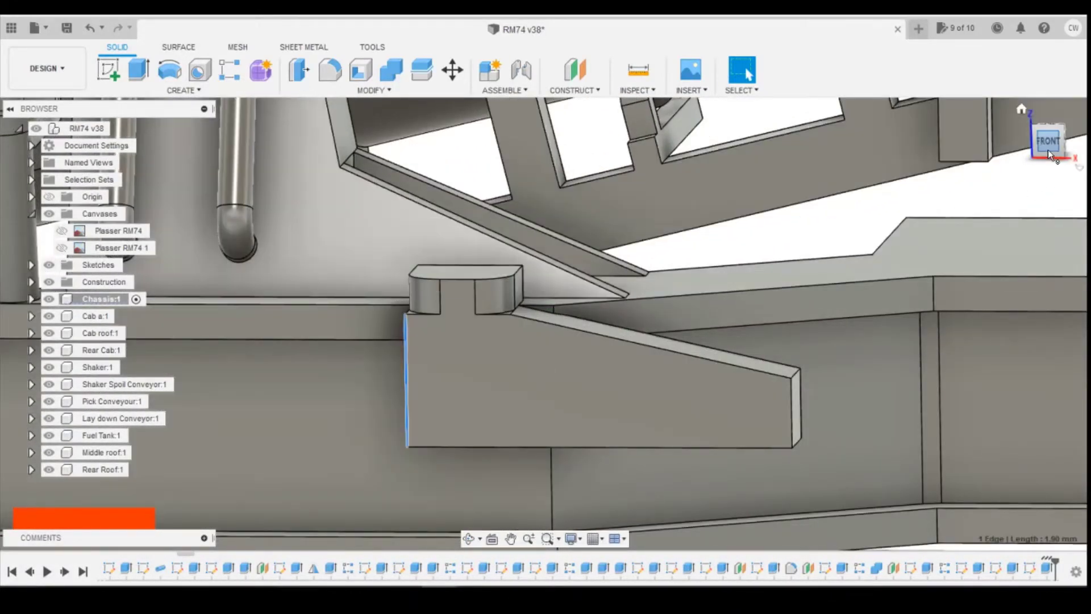
pyautogui.keyDown('shift'); pyautogui.moveTo(546, 323); pyautogui.dragTo(432, 387, button='middle'); pyautogui.keyUp('shift')
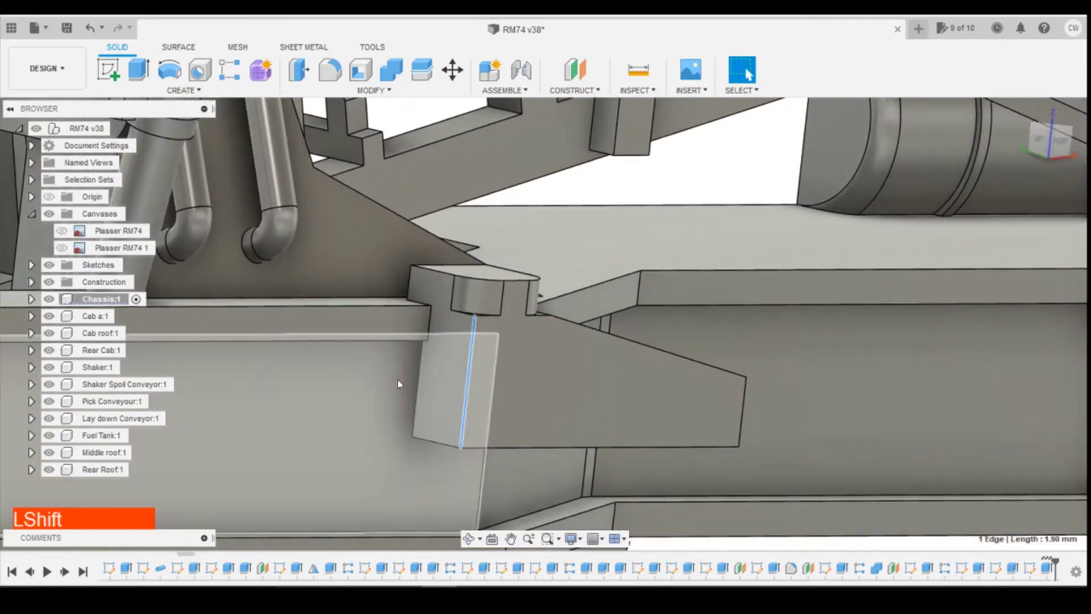
pyautogui.keyDown('shift'); pyautogui.click(417, 379); pyautogui.keyUp('shift')
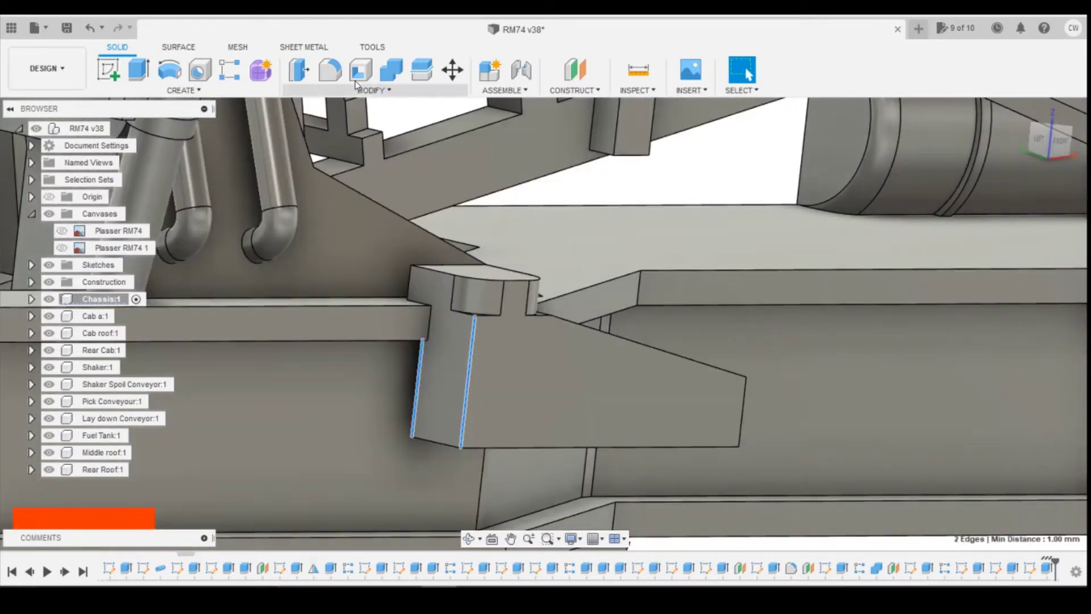
pyautogui.click(330, 69)
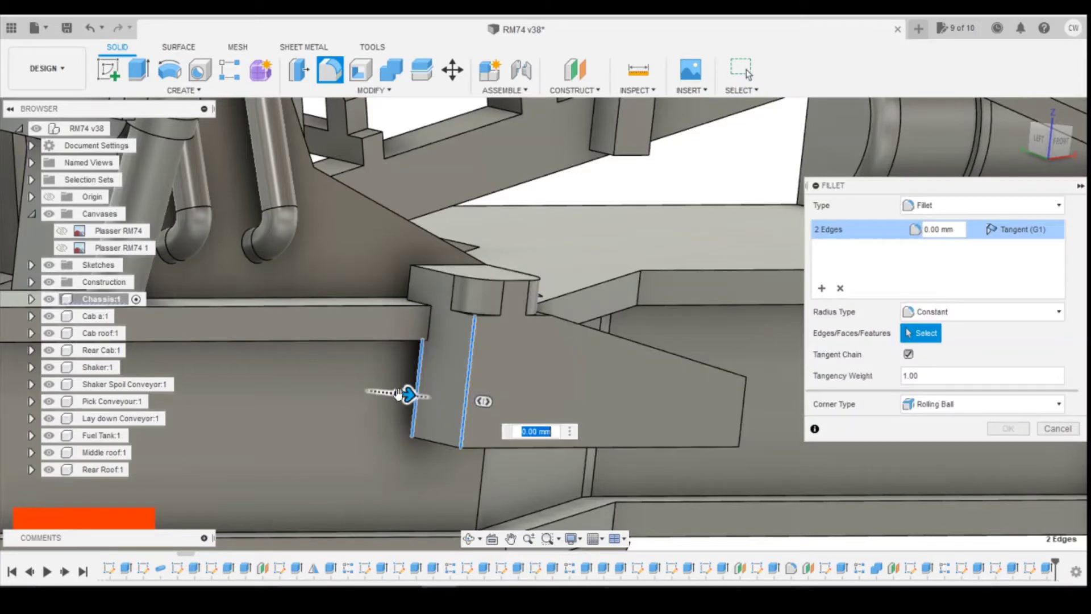
pyautogui.moveTo(409, 392); pyautogui.dragTo(415, 401)
pyautogui.keyDown('shift'); pyautogui.moveTo(467, 318); pyautogui.dragTo(501, 262, button='middle'); pyautogui.keyUp('shift')
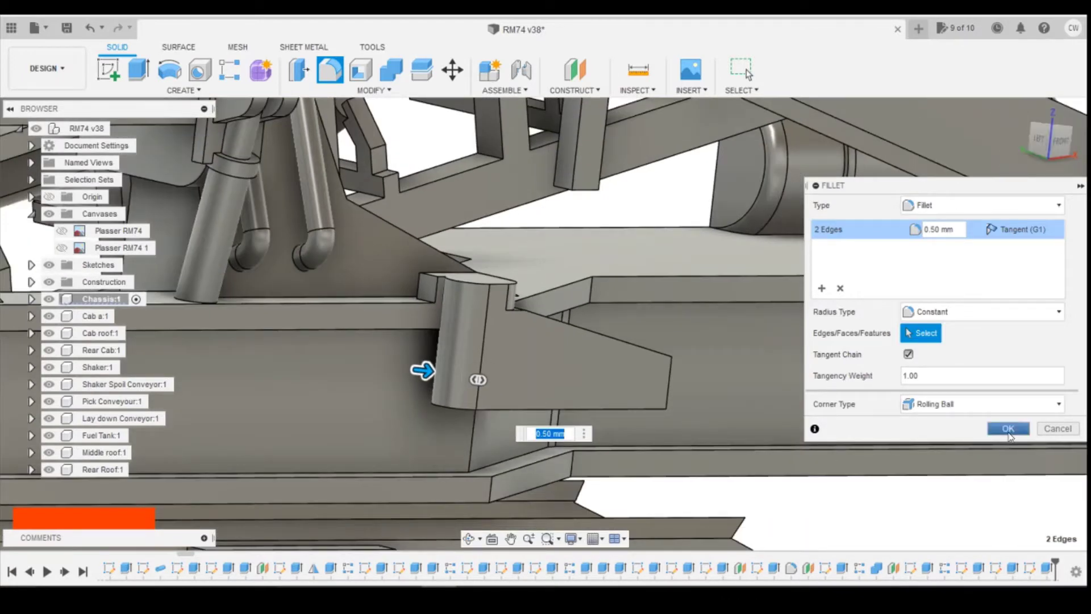
pyautogui.click(1009, 429)
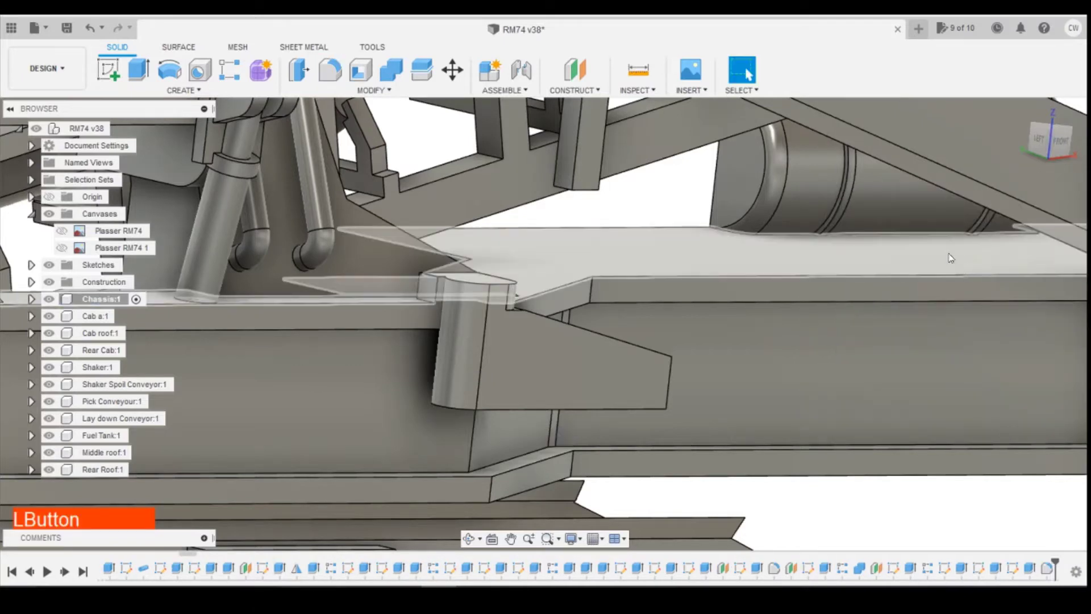
# Step: Check the bracket in the reference photo and start a sketch on the bracket's flat underside
pyautogui.click(473, 591)
pyautogui.click(580, 523)
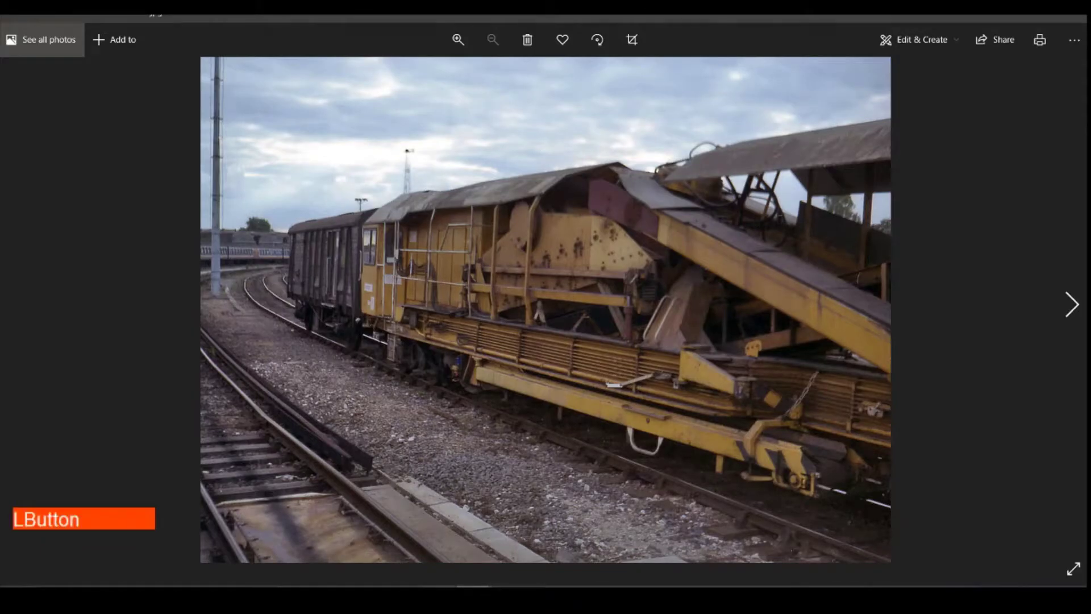
pyautogui.click(1006, 17)
pyautogui.moveTo(1059, 153); pyautogui.dragTo(1049, 100)
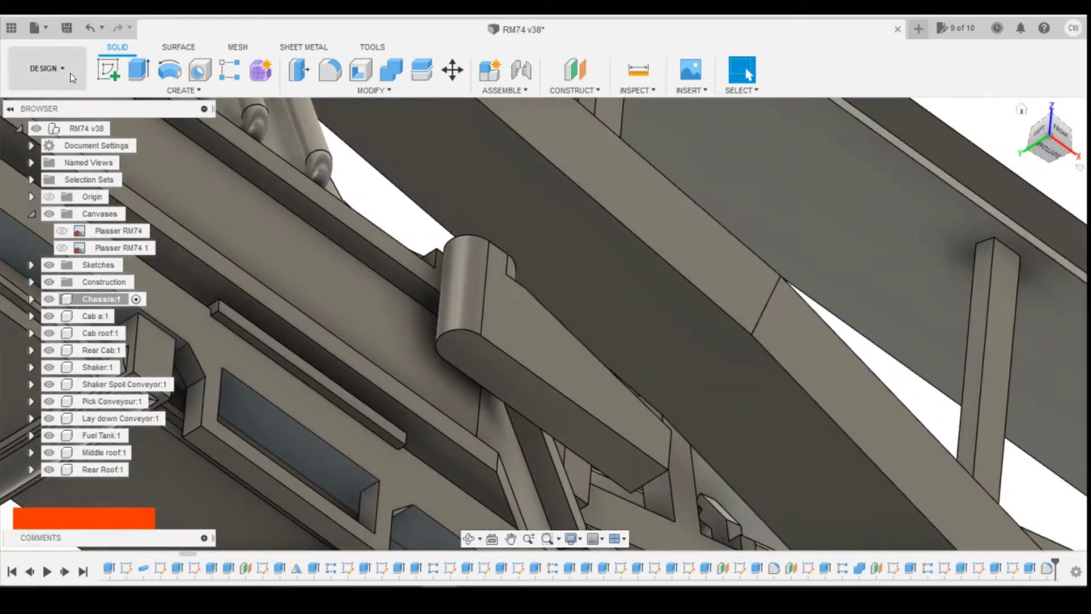
pyautogui.click(116, 76)
pyautogui.click(455, 349)
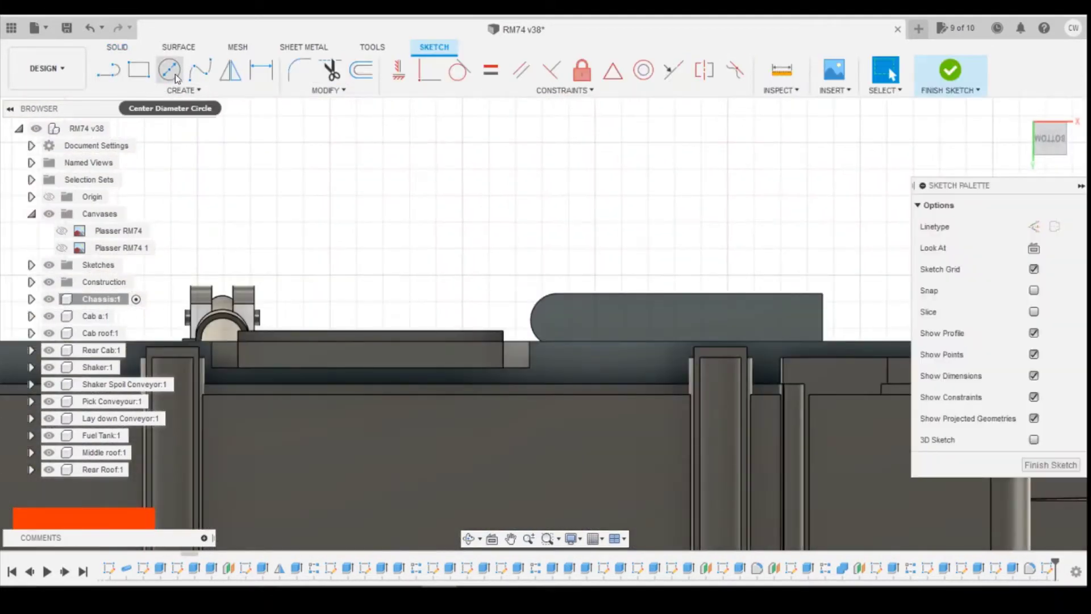
# Step: Draw a 1.1 mm diameter circle centred on the bracket's rounded end, checking the reference photo for its size
pyautogui.click(169, 69)
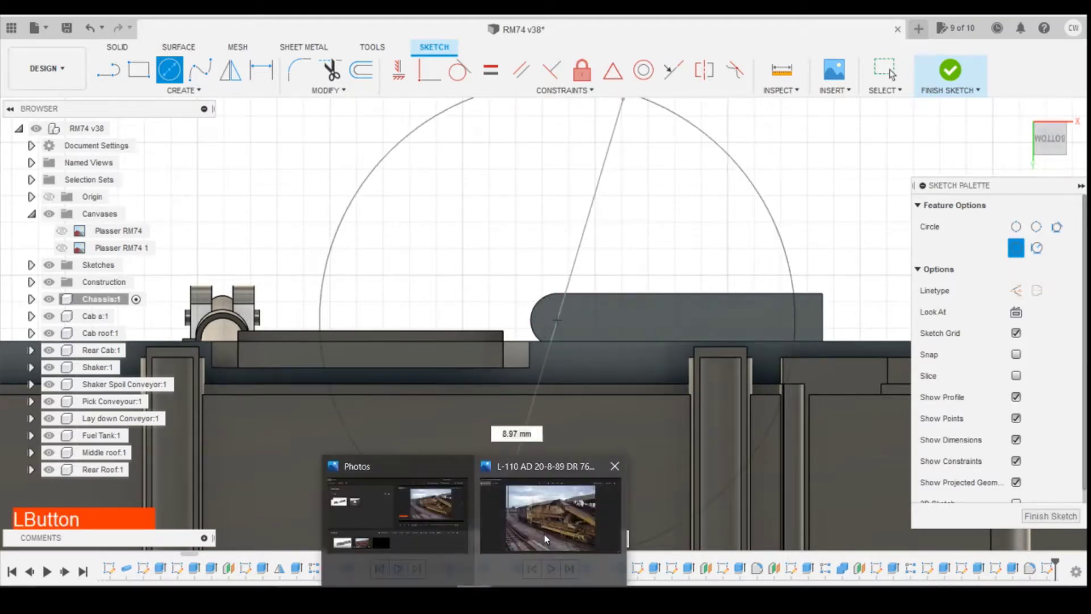
pyautogui.click(545, 538)
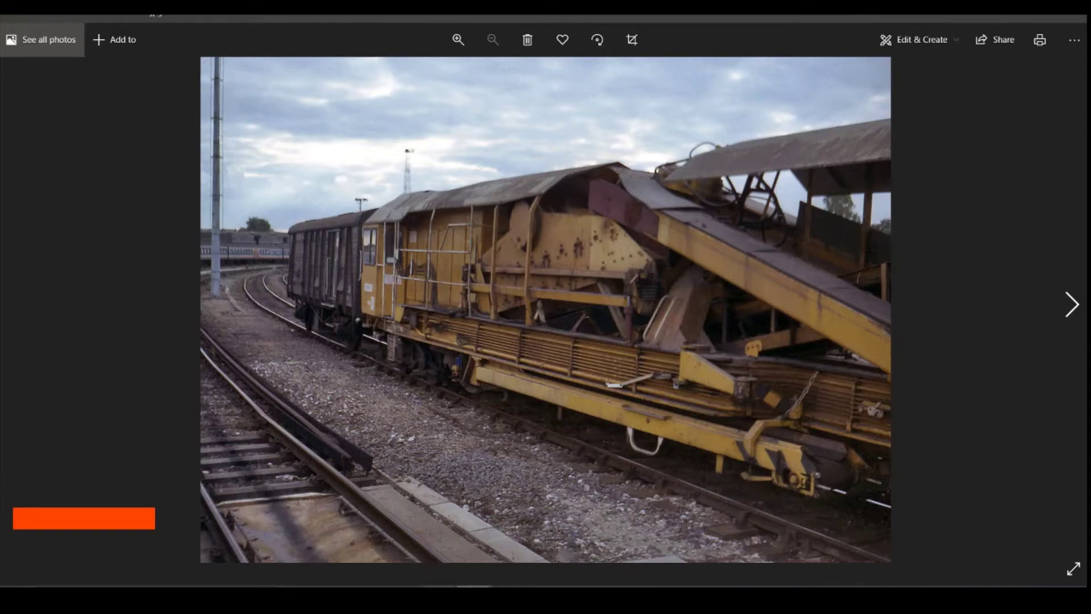
pyautogui.moveTo(439, 588)
pyautogui.click(439, 542)
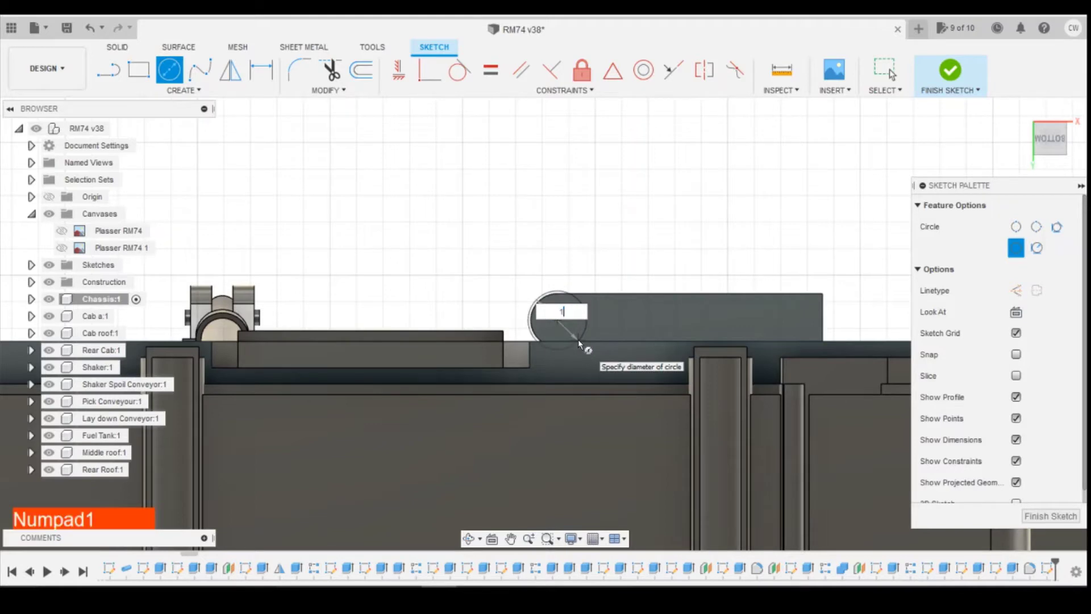
pyautogui.write('1.1')
pyautogui.press('Return')
pyautogui.press('Return')
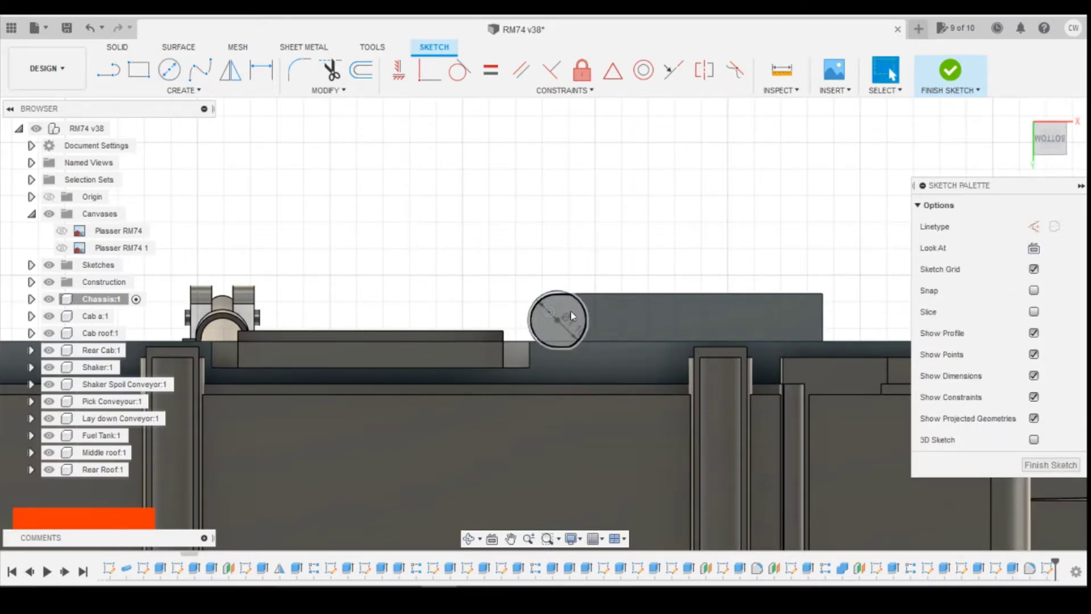
pyautogui.click(571, 311)
pyautogui.rightClick(571, 312)
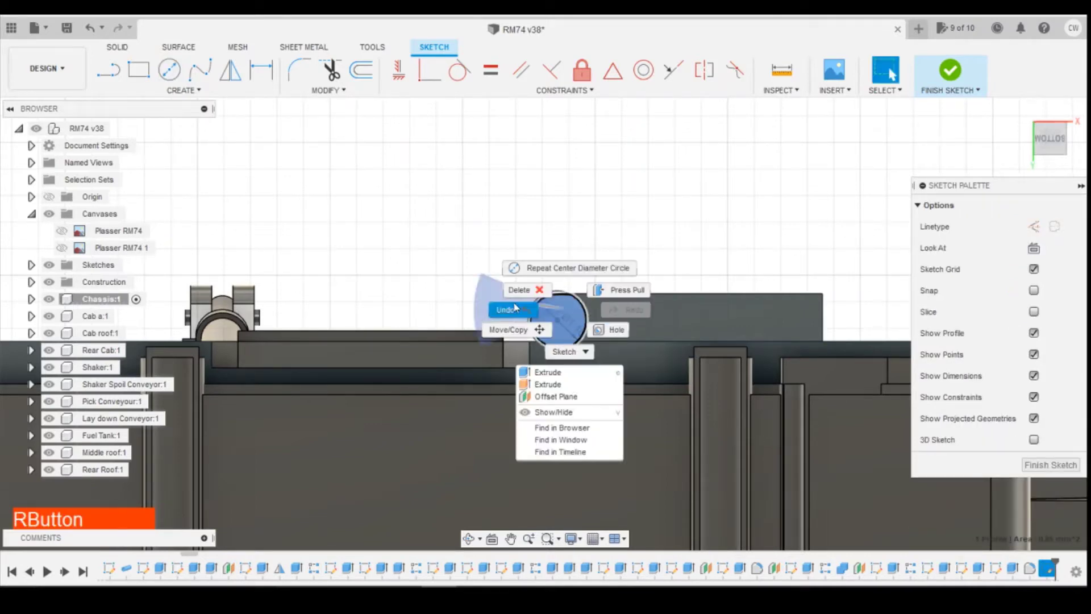
pyautogui.press('Escape')
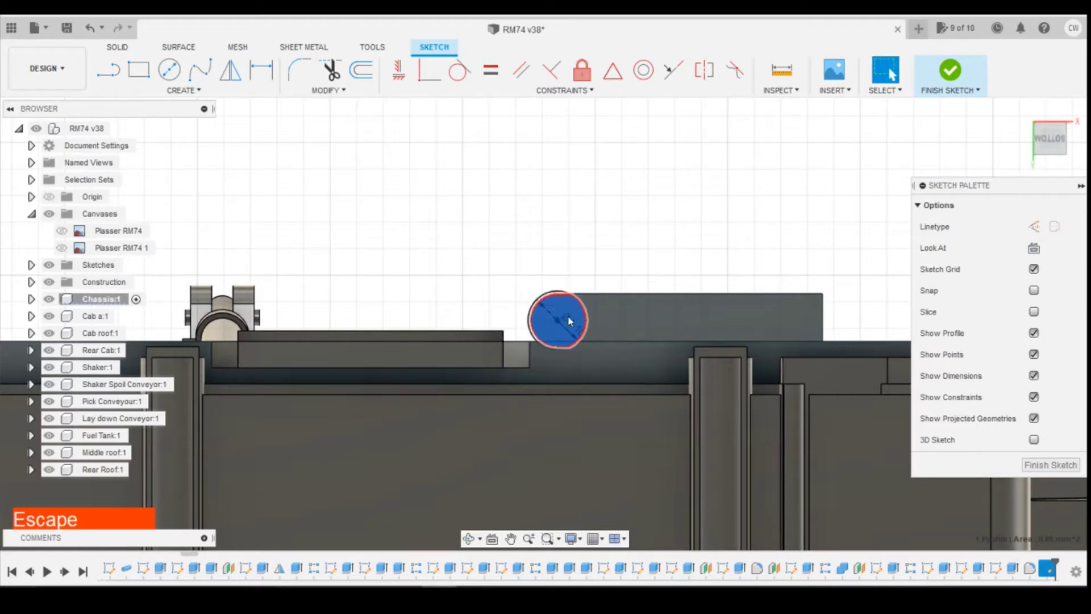
pyautogui.click(626, 222)
# Step: Start an extrusion of the circle's inner area together with the thin crescent outside the bracket's rounded end
pyautogui.scroll(3, 626, 269)
pyautogui.scroll(-1, 594, 280)
pyautogui.moveTo(594, 280); pyautogui.dragTo(612, 241, button='middle')
pyautogui.scroll(3, 566, 319)
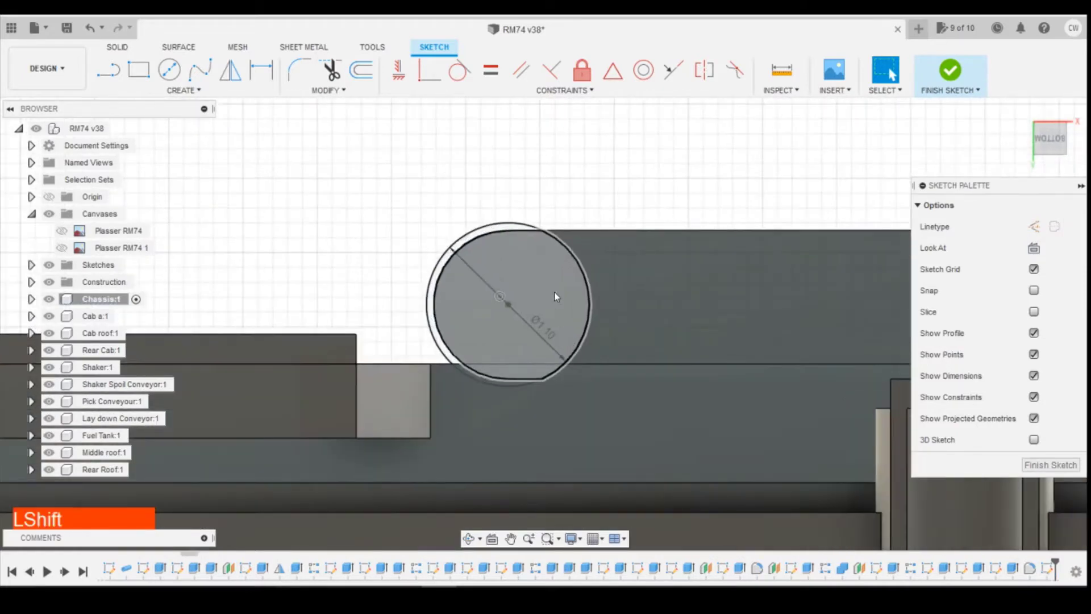
pyautogui.keyDown('shift'); pyautogui.click(533, 302); pyautogui.keyUp('shift')
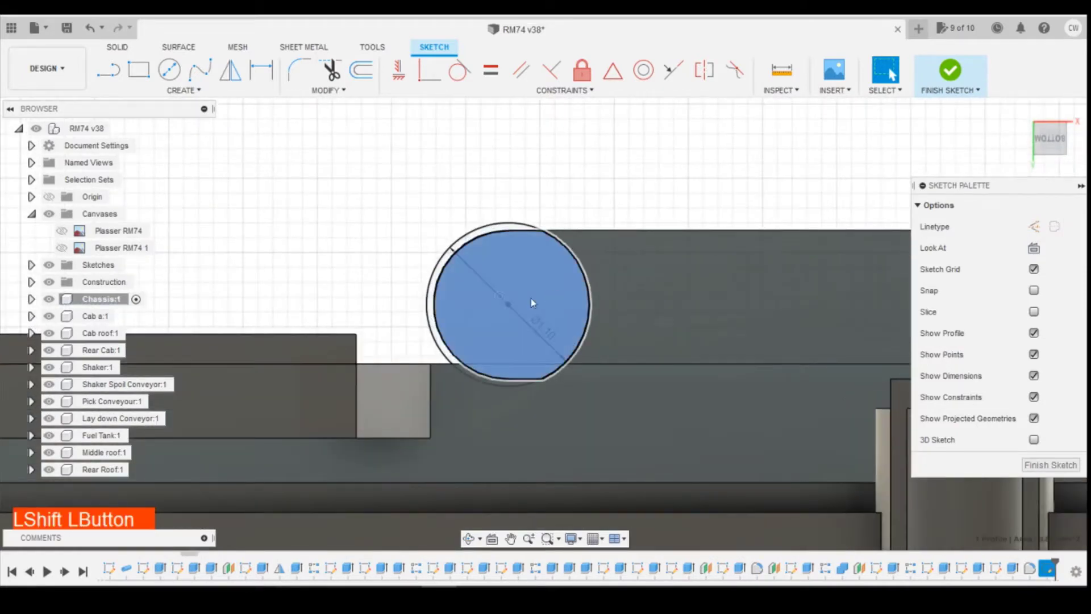
pyautogui.scroll(4, 439, 268)
pyautogui.keyDown('shift'); pyautogui.click(441, 272); pyautogui.keyUp('shift')
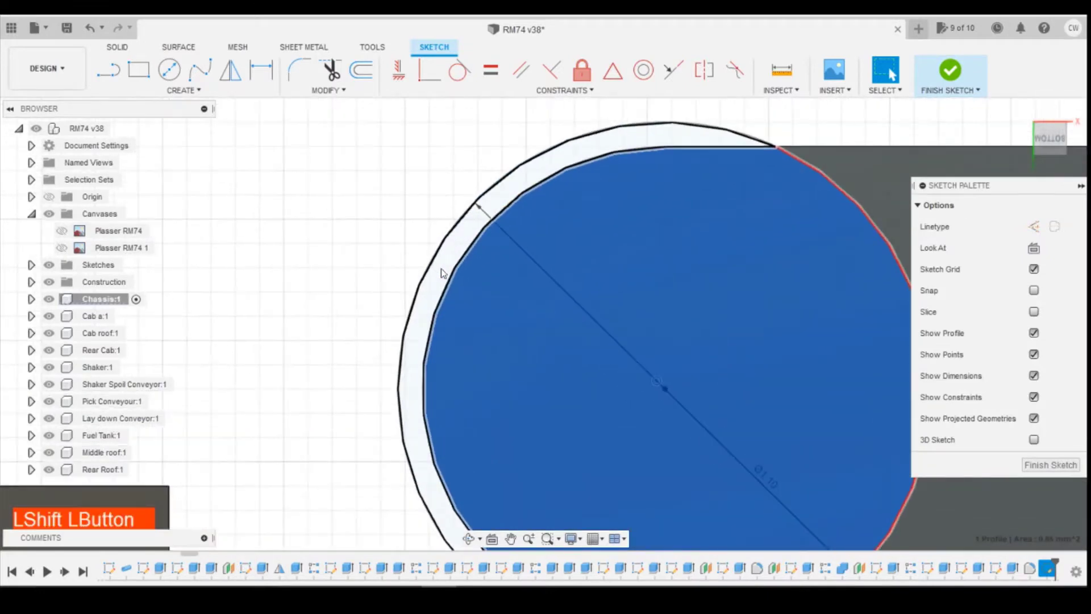
pyautogui.rightClick(442, 287)
pyautogui.click(419, 329)
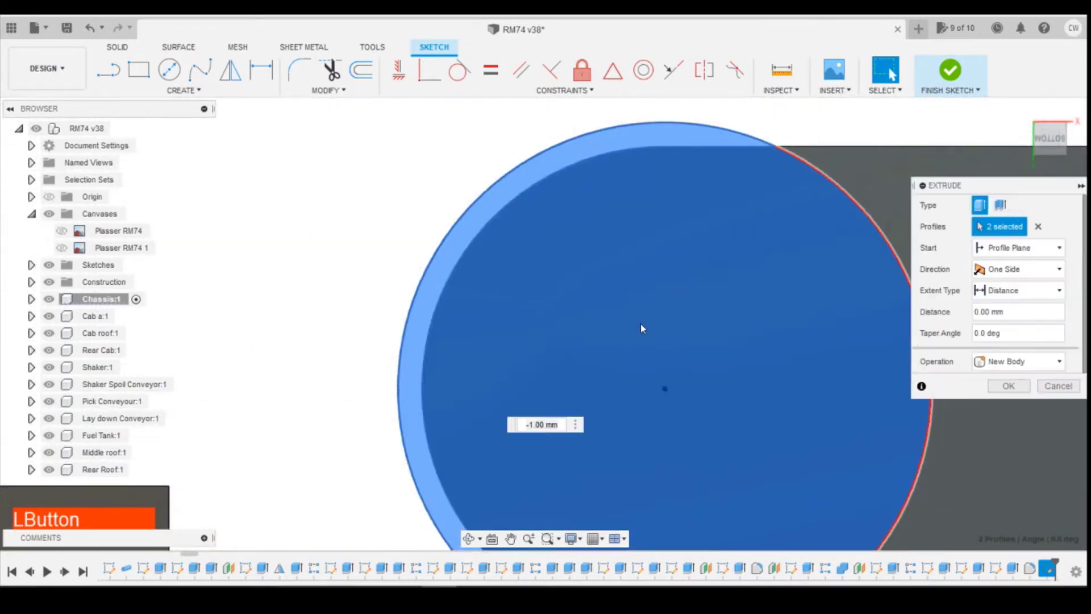
# Step: Set the circle's extrusion to -1.80 mm, running up along the bracket's rounded end, with Join as the operation
pyautogui.click(1049, 153)
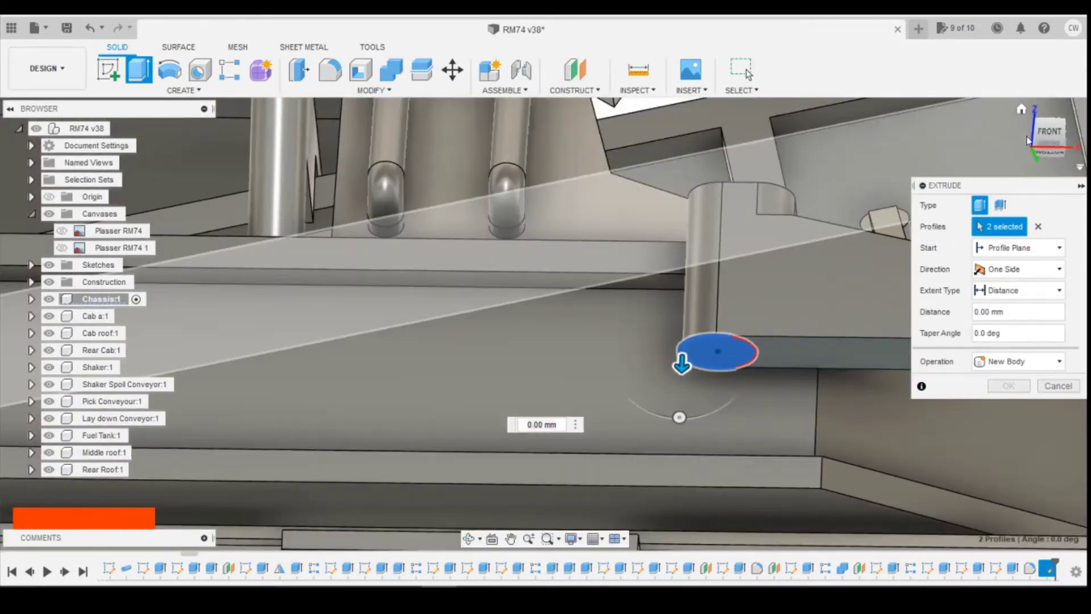
pyautogui.click(1048, 146)
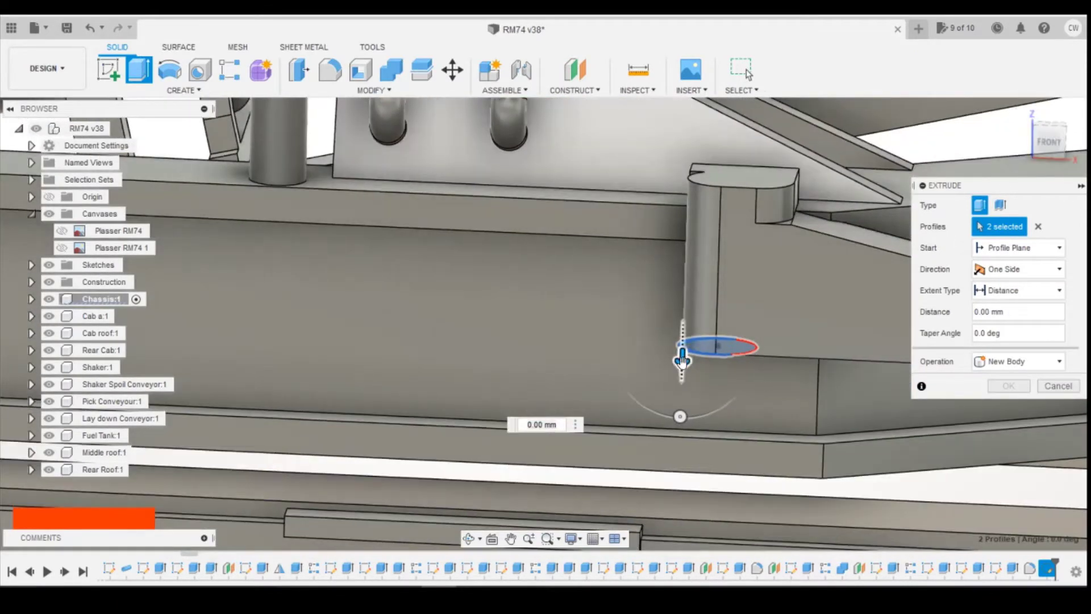
pyautogui.moveTo(683, 358); pyautogui.dragTo(687, 198)
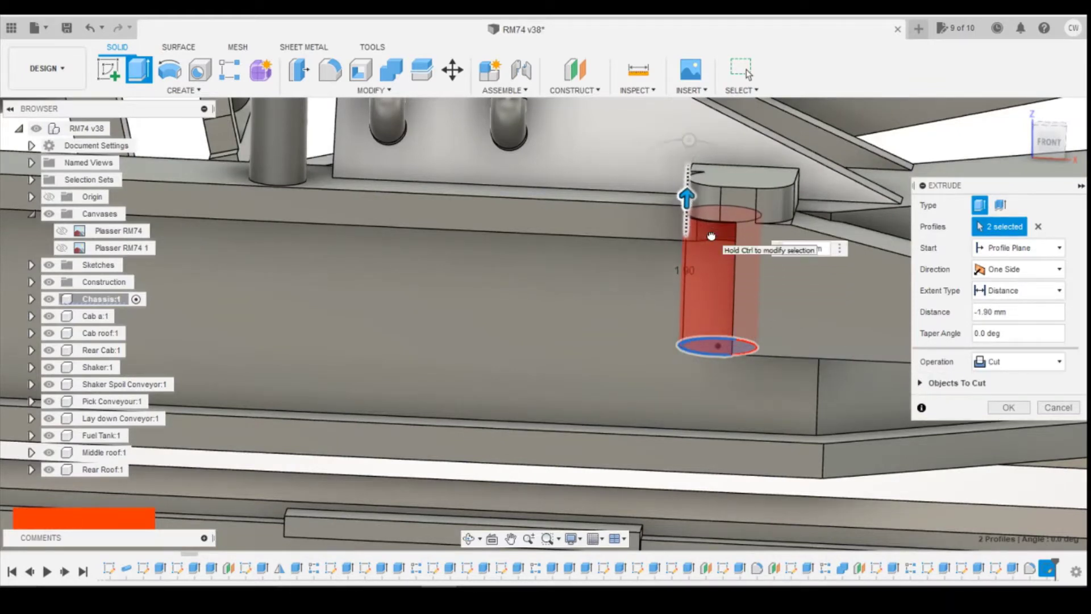
pyautogui.moveTo(711, 235); pyautogui.dragTo(711, 237)
pyautogui.click(1018, 362)
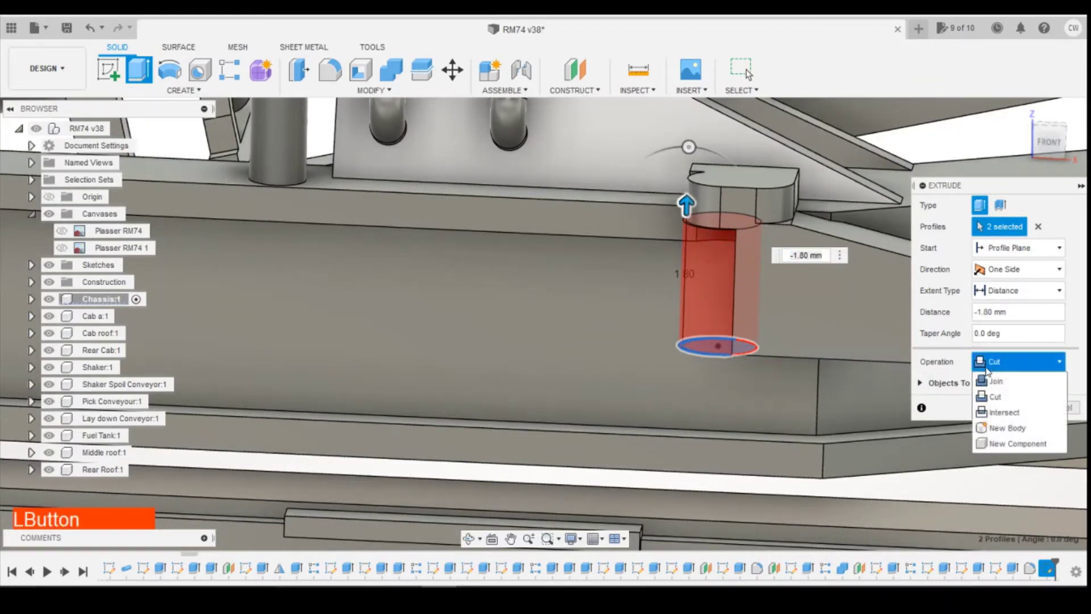
pyautogui.click(943, 362)
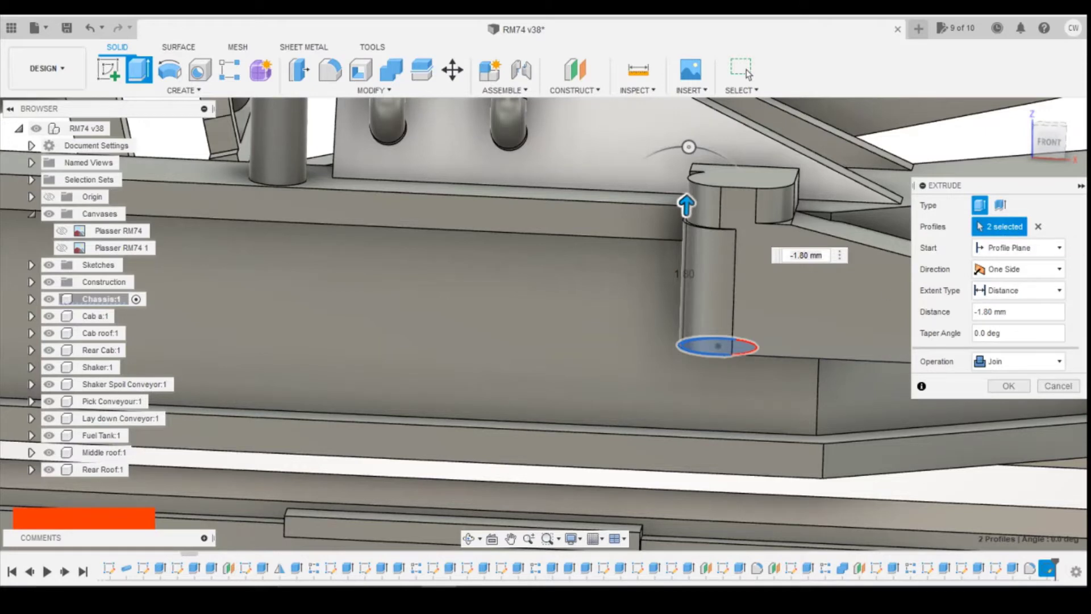
# Step: Change the extrusion distance to -1.90 mm and complete the joined cylinder on the bracket's rounded end
pyautogui.moveTo(1049, 142); pyautogui.dragTo(1038, 145)
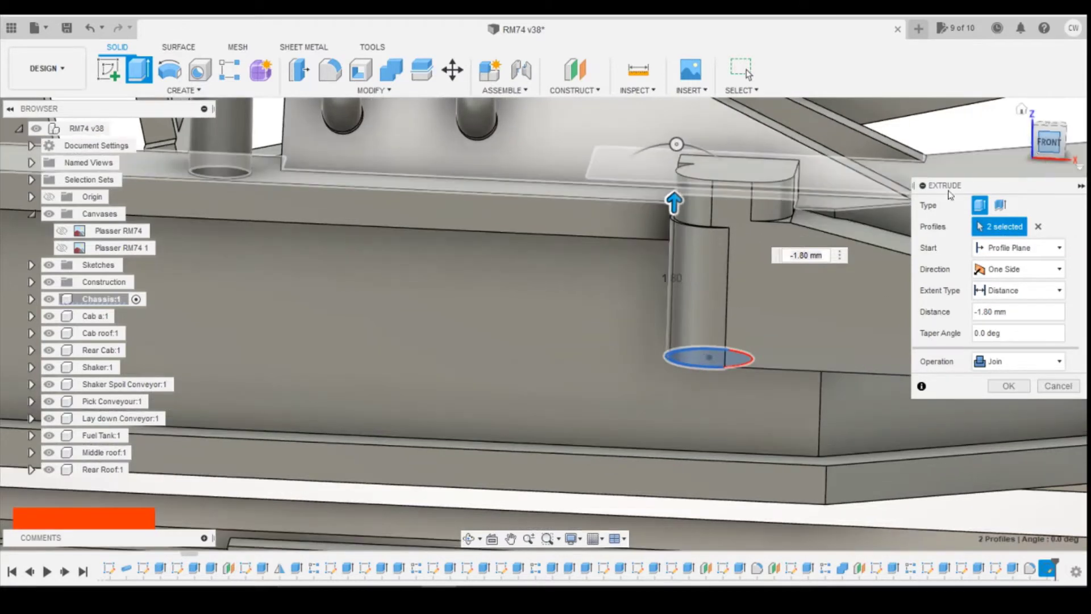
pyautogui.scroll(5, 788, 214)
pyautogui.click(791, 225)
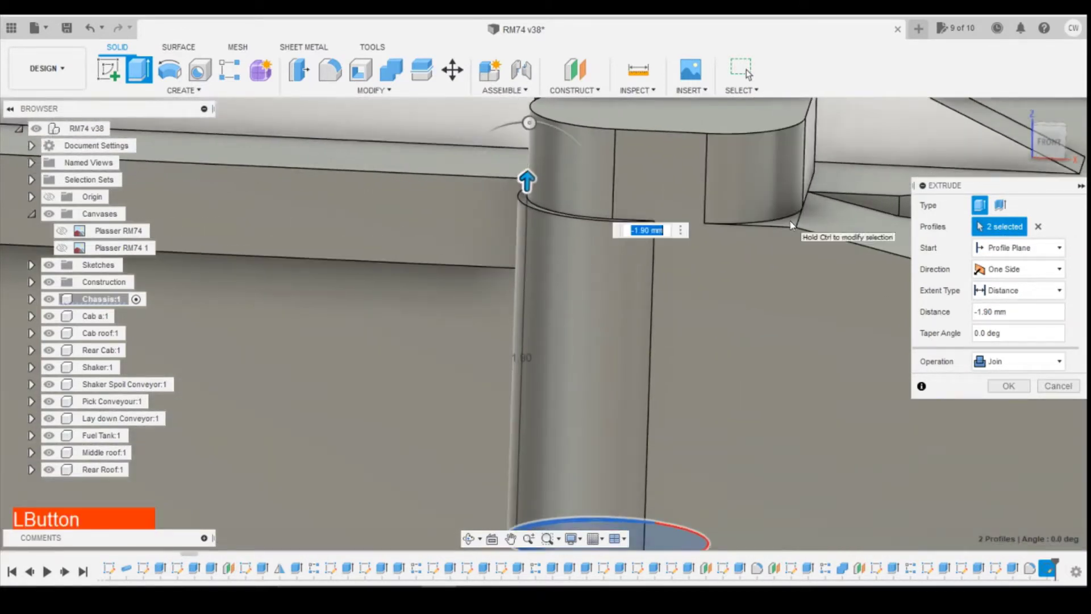
pyautogui.scroll(-3, 742, 260)
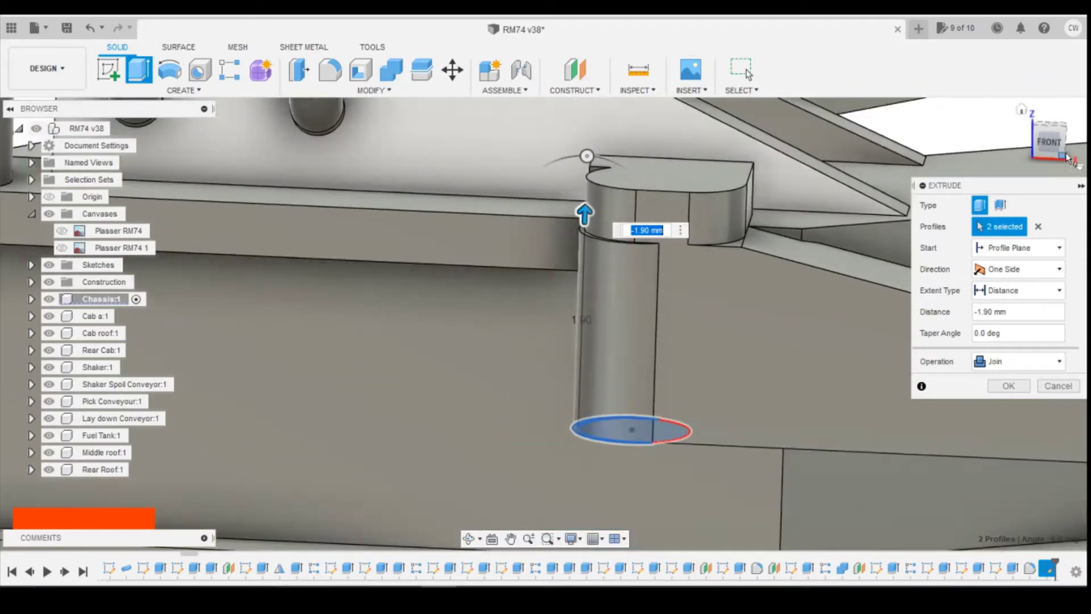
pyautogui.moveTo(1054, 151); pyautogui.dragTo(1010, 161)
pyautogui.scroll(-3, 654, 478)
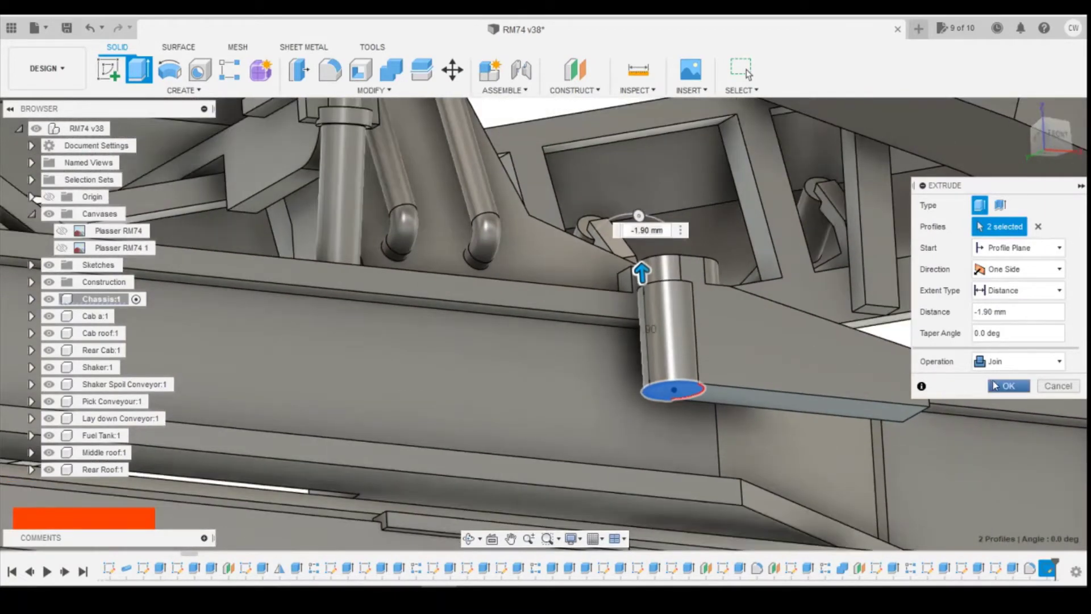
pyautogui.click(694, 438)
# Step: Consult the reference photo again and start another sketch on the bracket's underside
pyautogui.moveTo(474, 591)
pyautogui.click(570, 504)
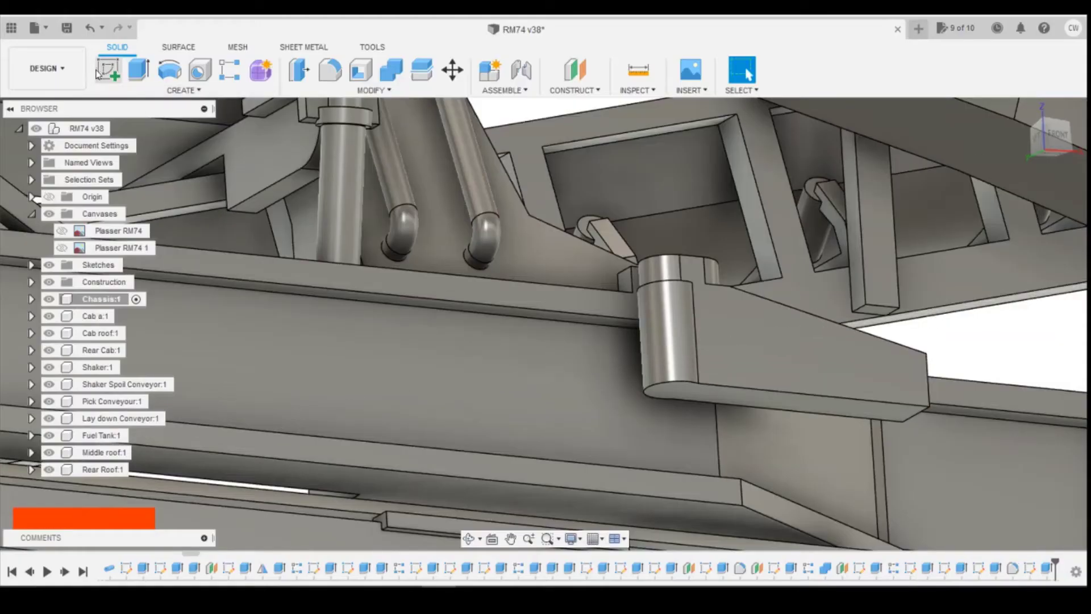
pyautogui.click(465, 304)
pyautogui.click(673, 396)
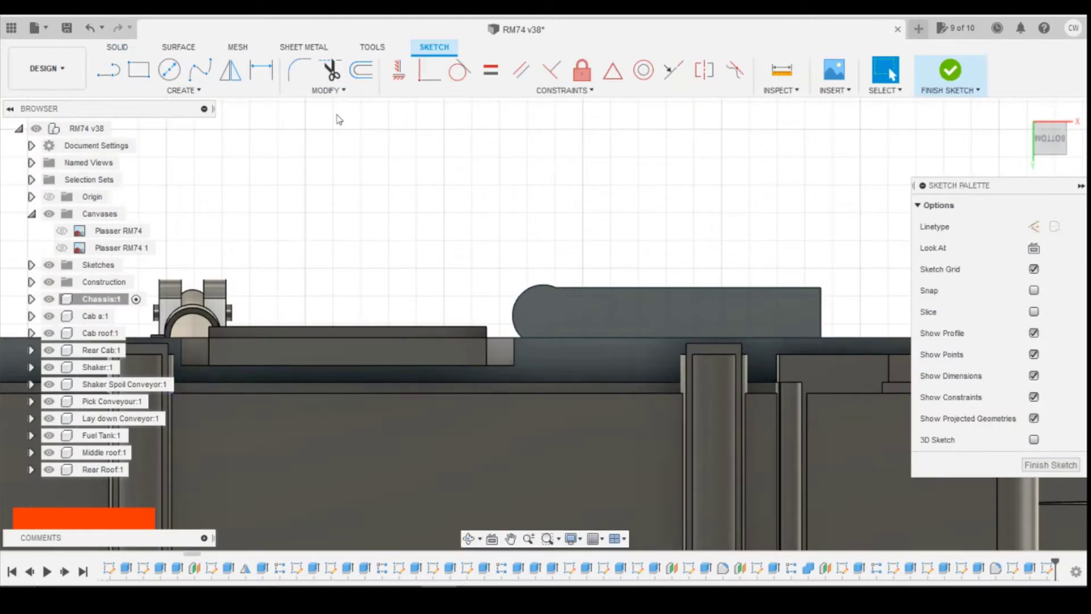
# Step: Draw a 1.5 by 1.5 mm rectangle from the bracket's outer edge, spanning its rounded end toward the chassis
pyautogui.click(139, 69)
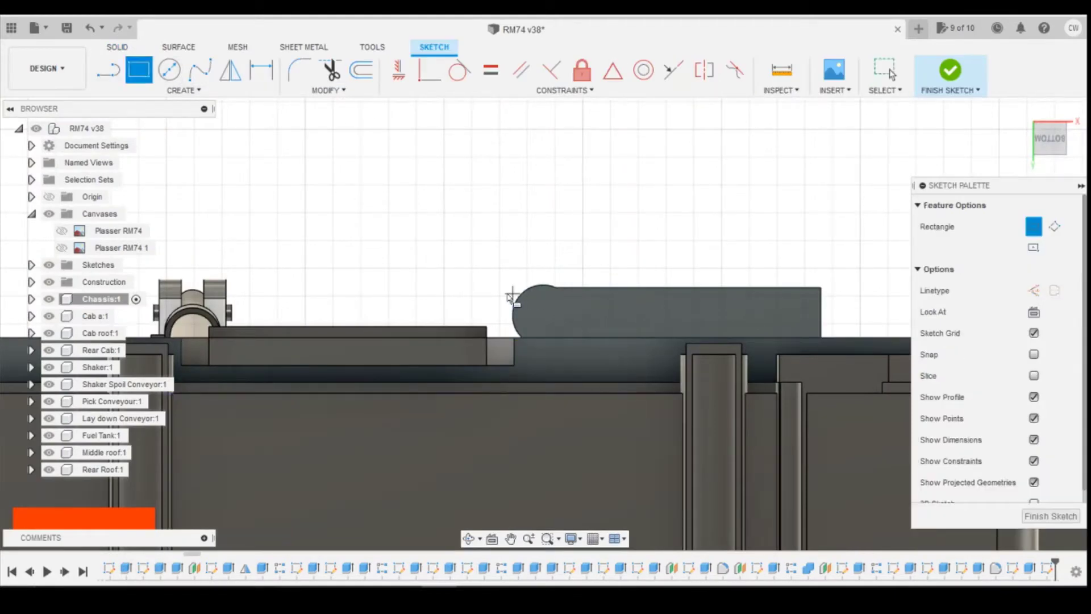
pyautogui.click(580, 288)
pyautogui.press('Tab')
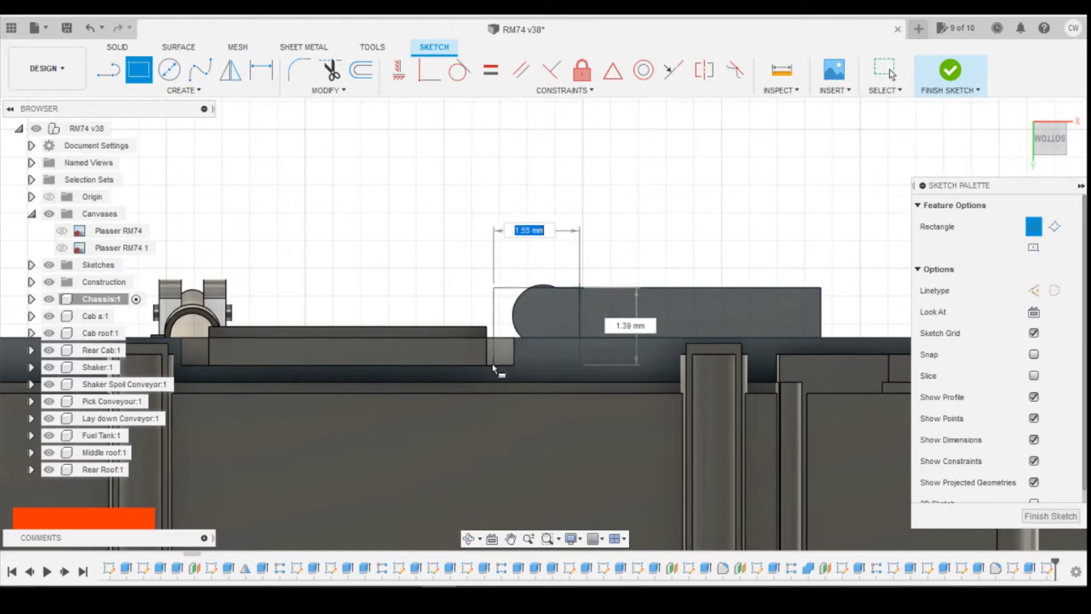
pyautogui.write('1.5')
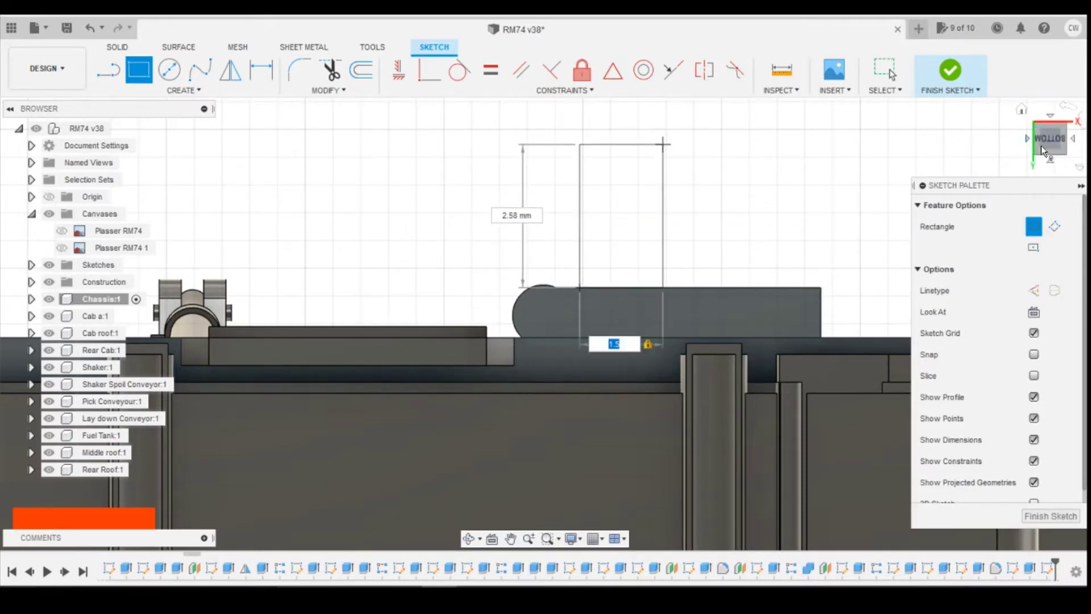
pyautogui.moveTo(1047, 143); pyautogui.dragTo(1037, 183)
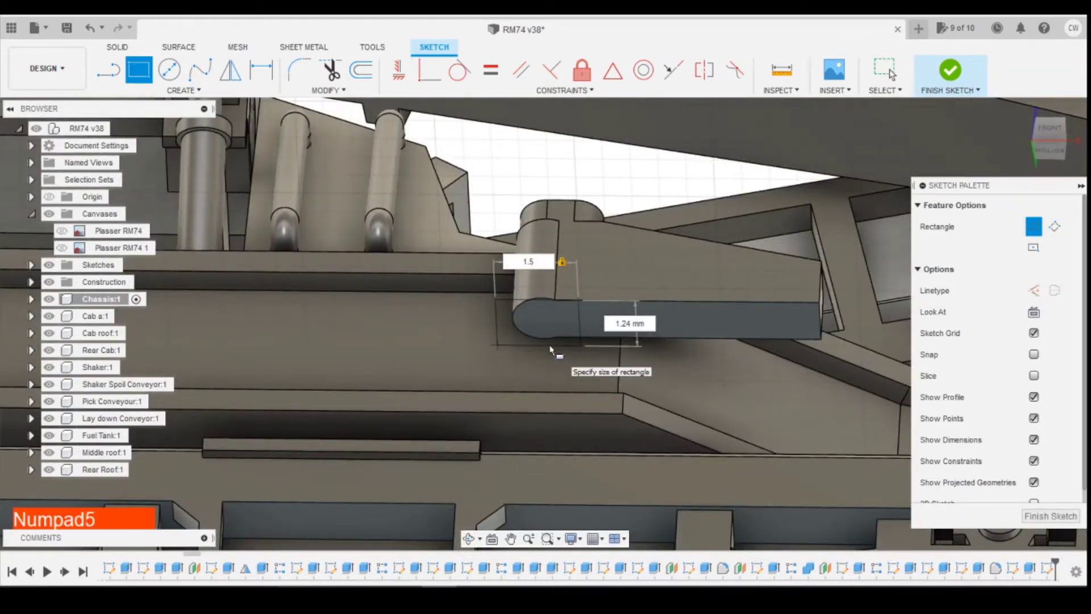
pyautogui.write('1.5')
pyautogui.press('Return')
pyautogui.press('Return')
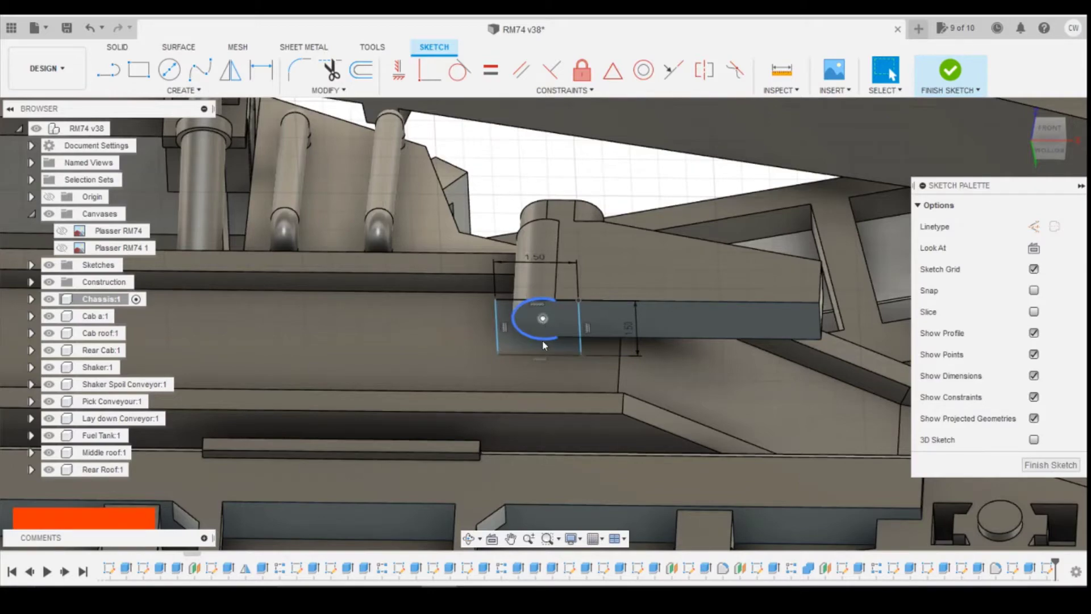
# Step: Look at the reference photo again to check the shape below the bracket's rounded end
pyautogui.click(475, 594)
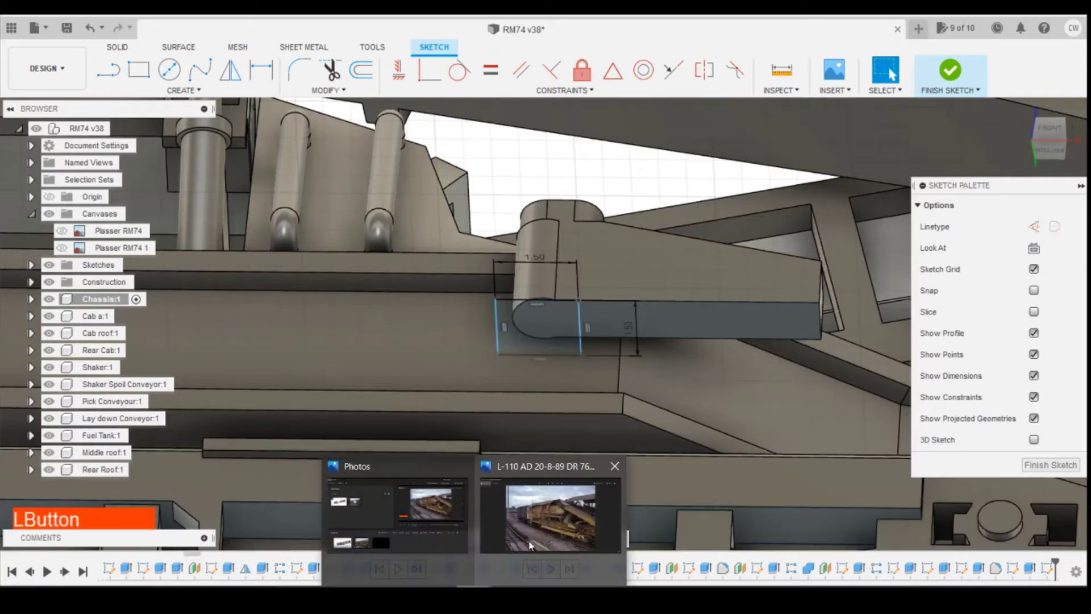
pyautogui.click(538, 517)
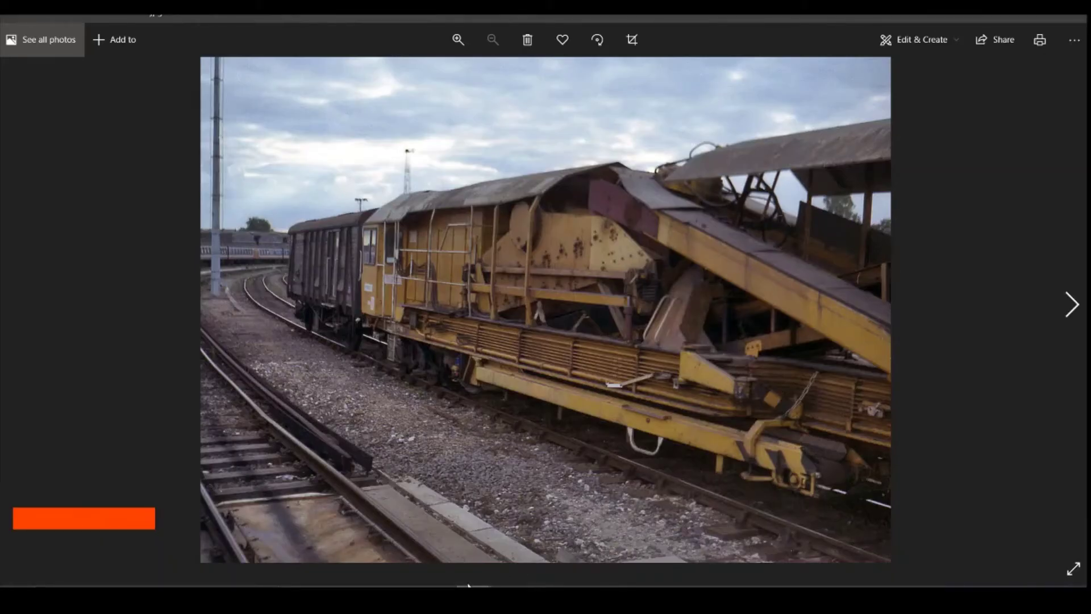
pyautogui.click(469, 591)
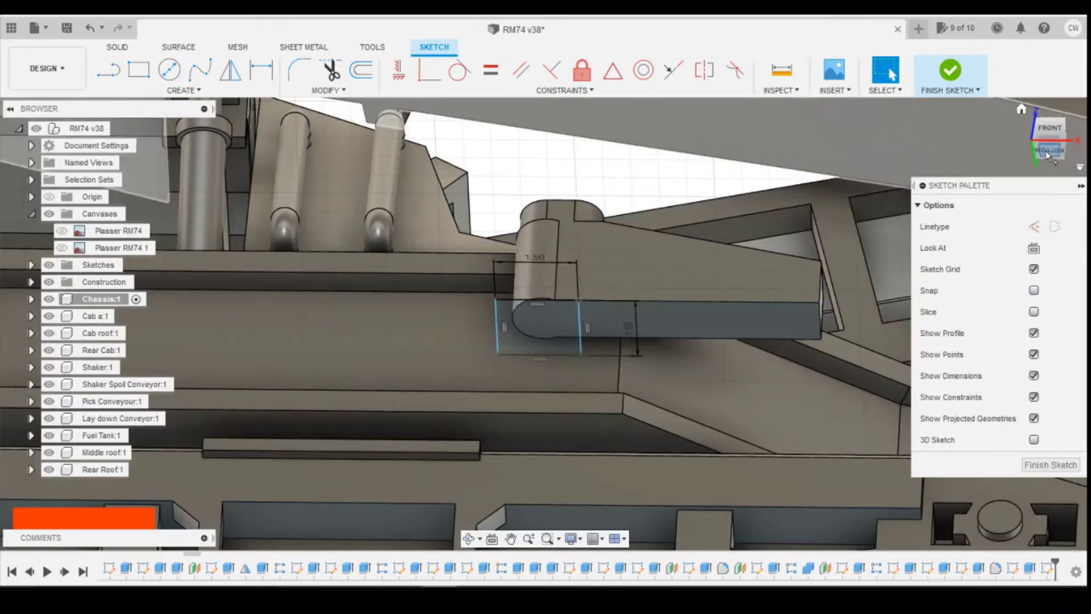
# Step: Dimension the square's outer corner nearest the bracket's free end 0.40 mm from the endpoint of the rounded edge
pyautogui.click(1046, 150)
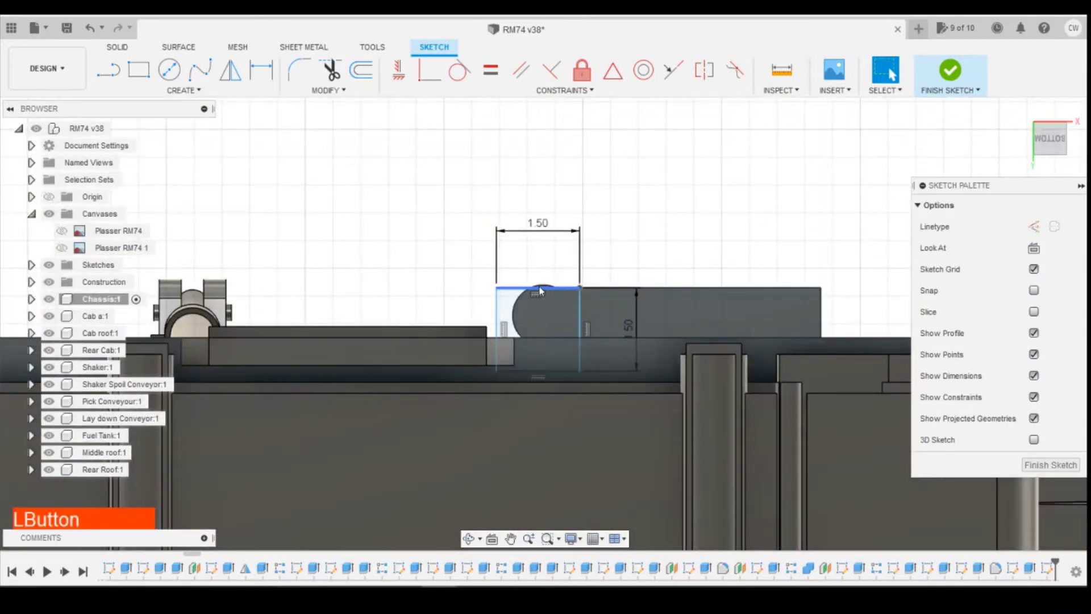
pyautogui.moveTo(540, 291); pyautogui.dragTo(536, 277)
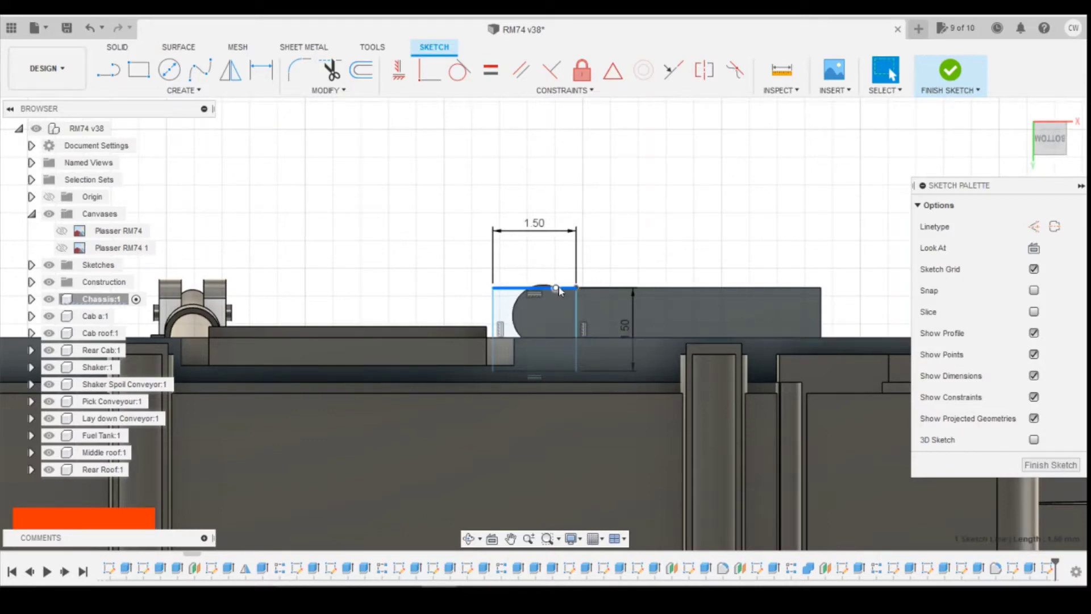
pyautogui.click(558, 287)
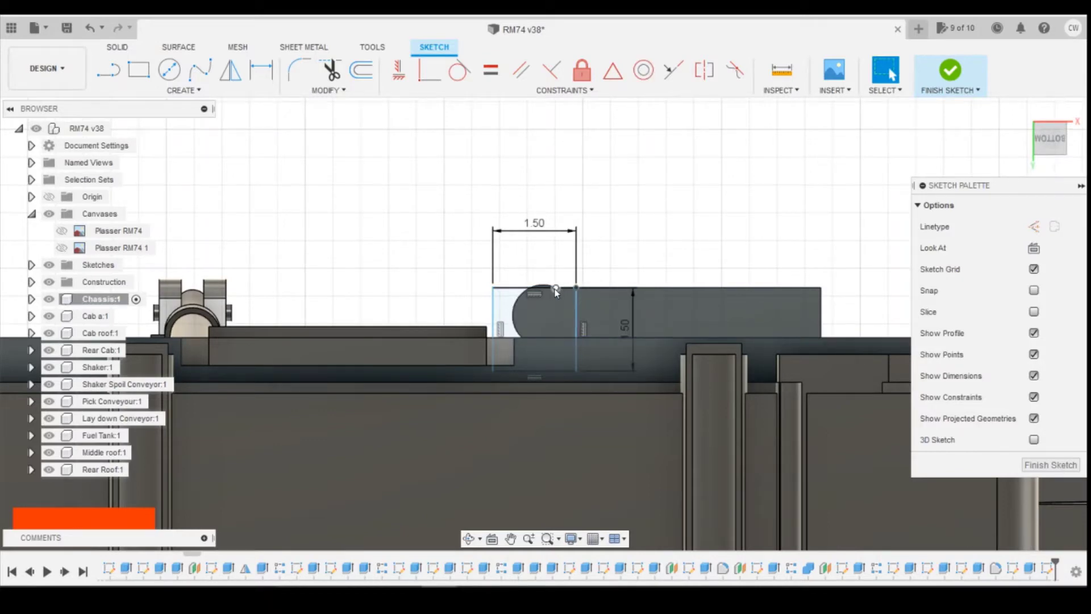
pyautogui.press('d')
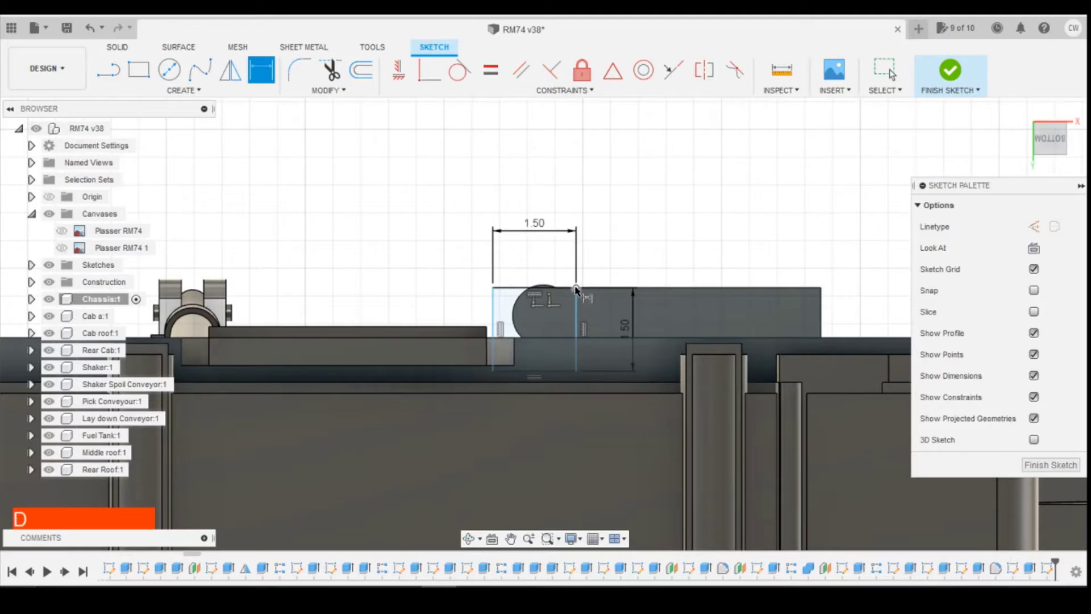
pyautogui.click(557, 289)
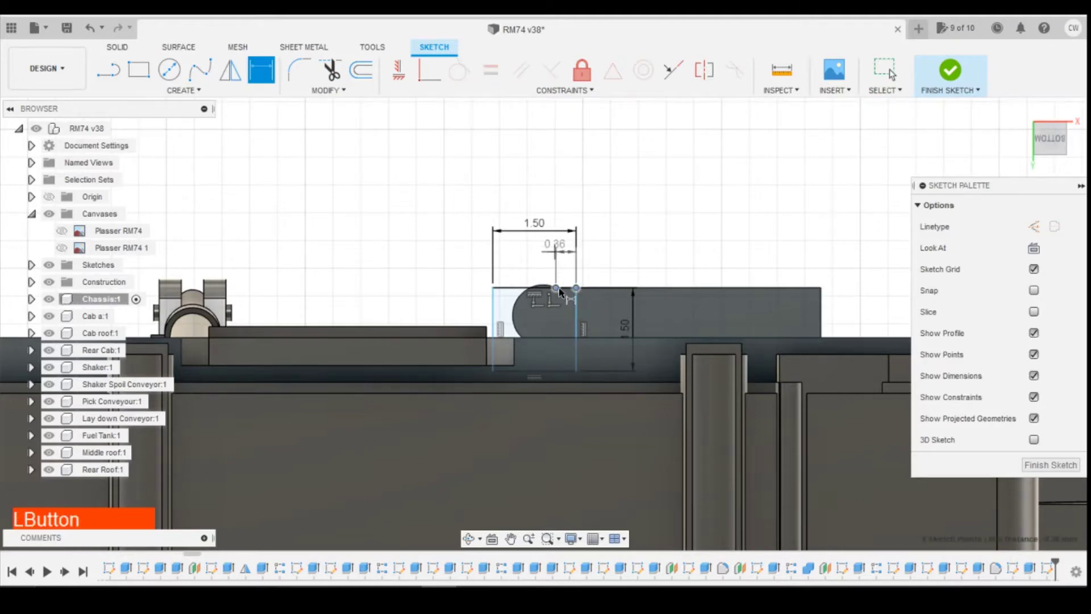
pyautogui.click(563, 281)
pyautogui.write('.4')
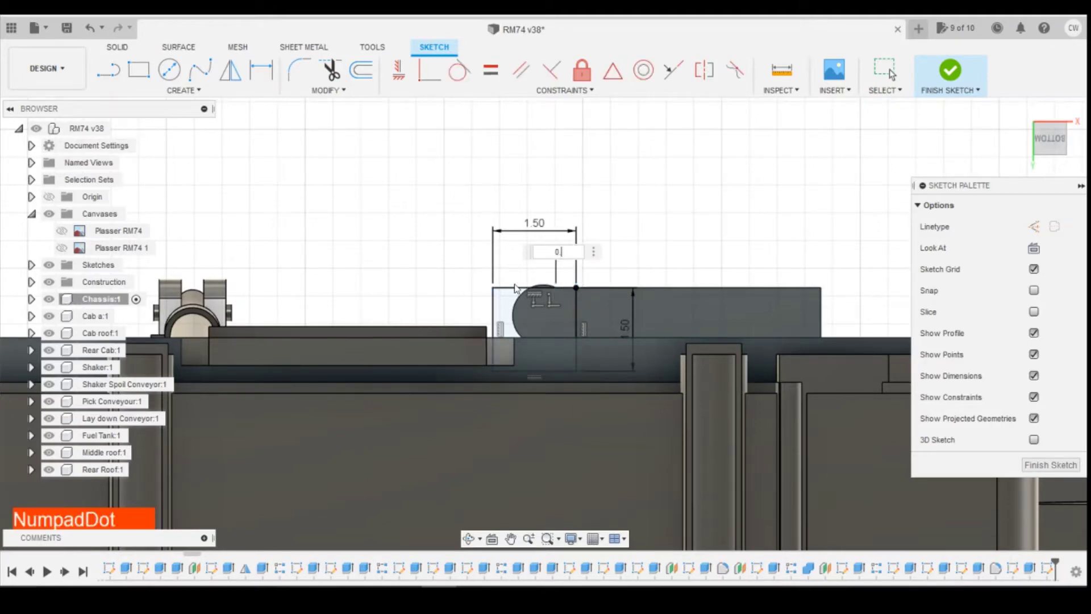
pyautogui.press('Return')
pyautogui.press('Escape')
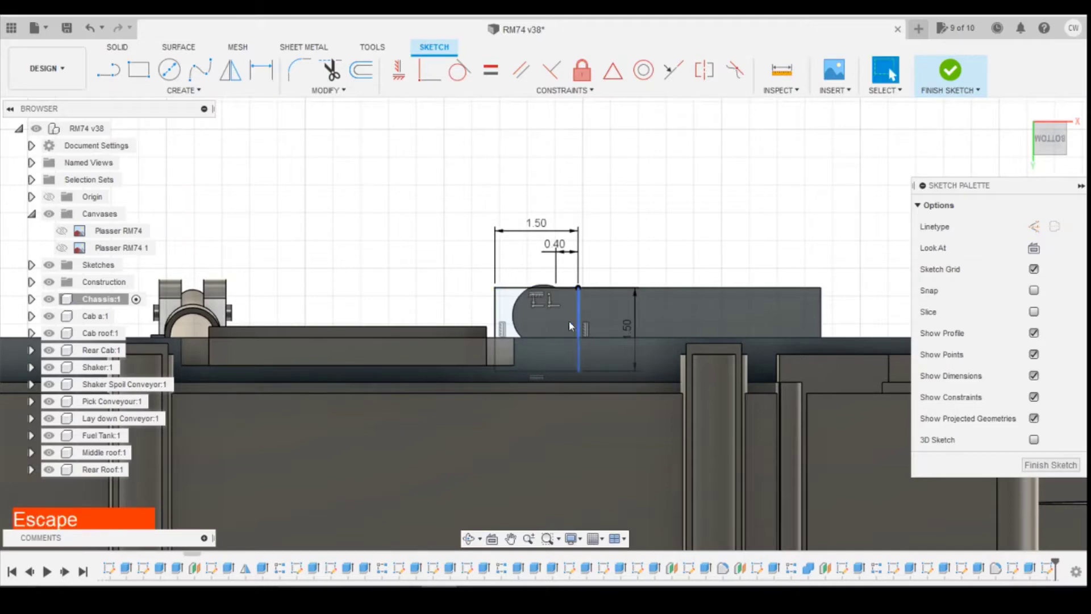
# Step: Start an extrusion using both profiles of the square, including the area under the bracket's rounded end
pyautogui.keyDown('shift'); pyautogui.click(502, 316); pyautogui.keyUp('shift')
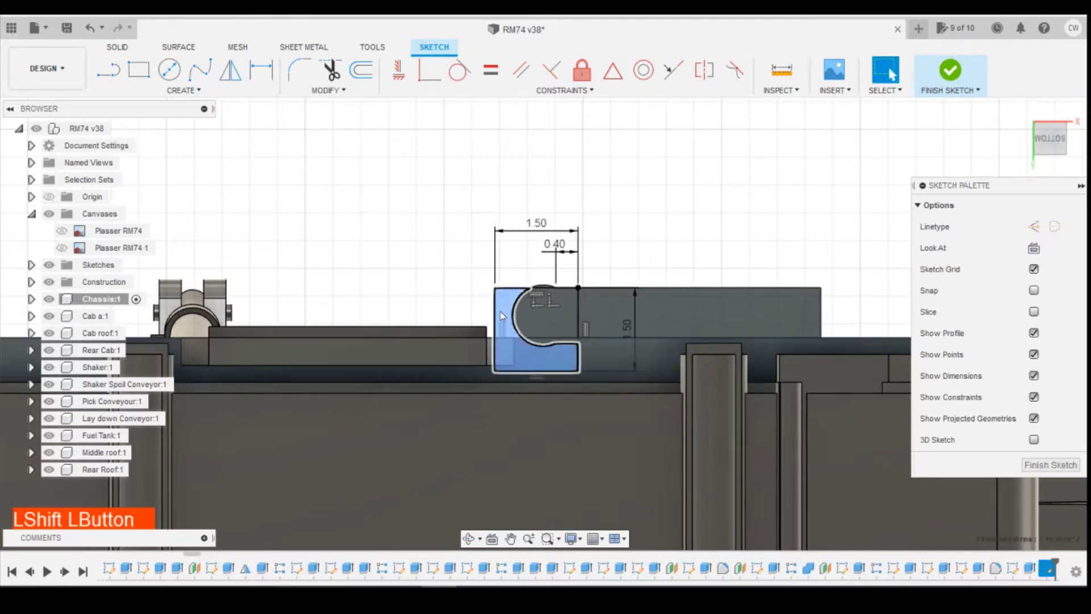
pyautogui.rightClick(502, 316)
pyautogui.click(476, 370)
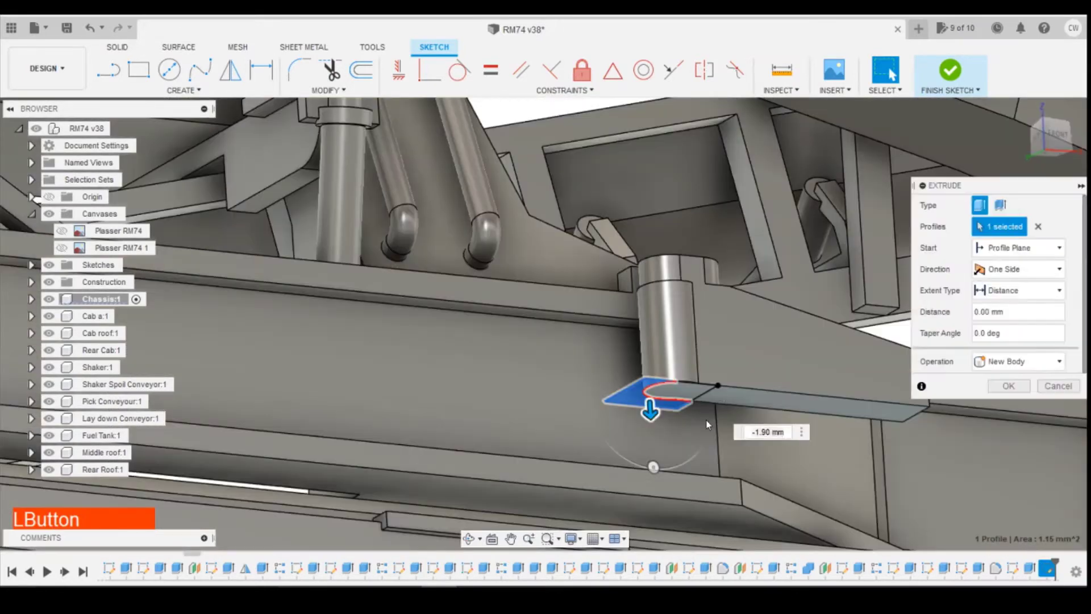
pyautogui.moveTo(650, 409)
pyautogui.mouseDown()
pyautogui.moveTo(652, 434)
pyautogui.moveTo(651, 409)
pyautogui.moveTo(670, 405)
pyautogui.mouseUp()
pyautogui.keyDown('shift'); pyautogui.click(662, 414); pyautogui.keyUp('shift')
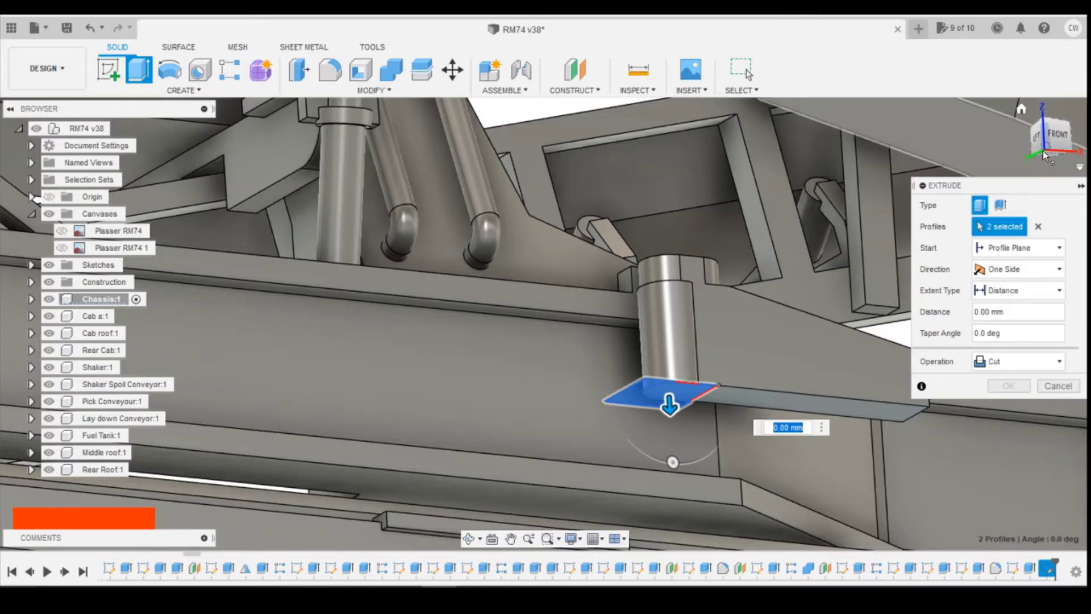
pyautogui.moveTo(1046, 153); pyautogui.dragTo(1048, 119)
pyautogui.scroll(8, 670, 390)
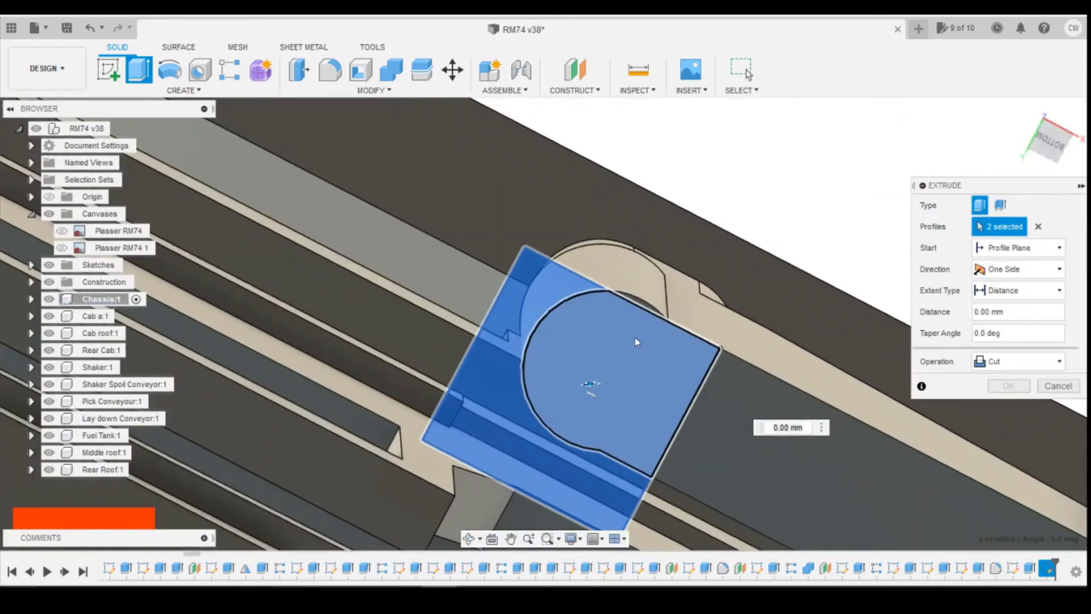
pyautogui.scroll(-3, 669, 390)
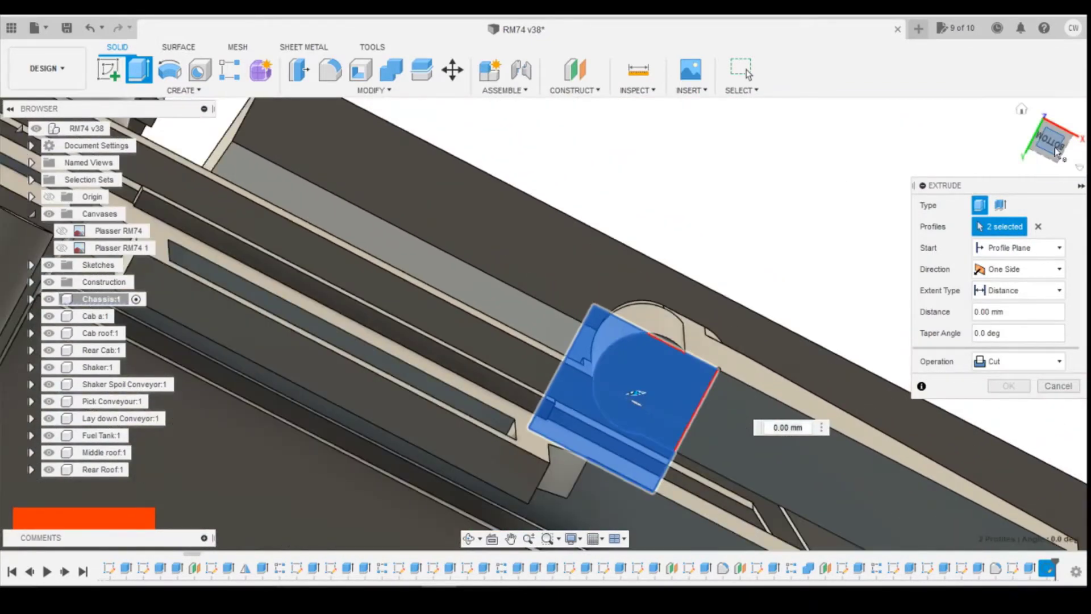
pyautogui.moveTo(1053, 147); pyautogui.dragTo(1060, 182)
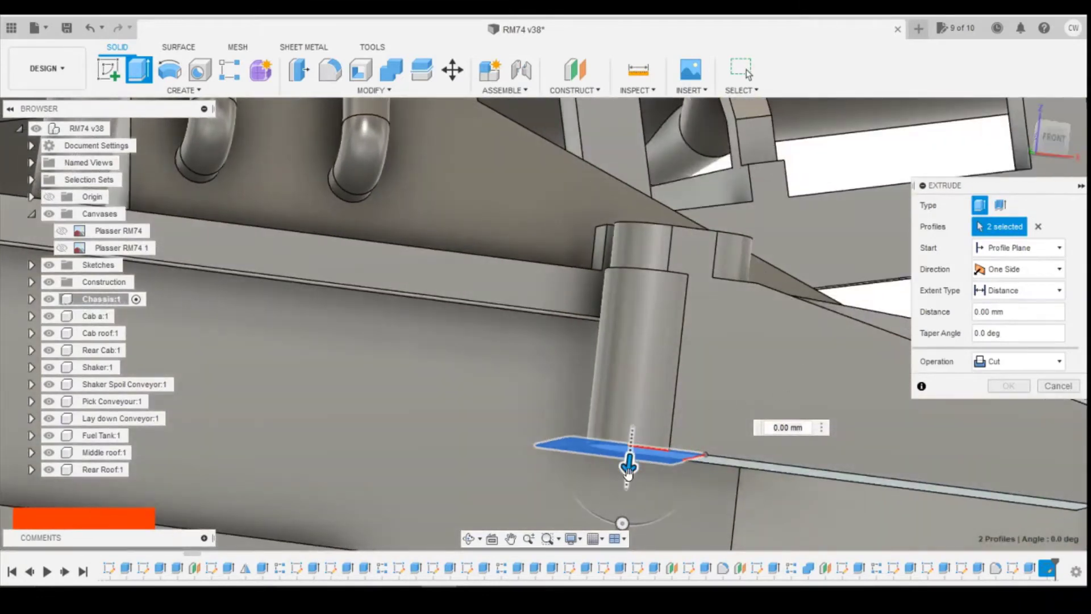
# Step: Extrude the square 0.40 mm downward and join it beneath the cylinder as a base plate
pyautogui.moveTo(628, 471); pyautogui.dragTo(625, 502)
pyautogui.click(1018, 361)
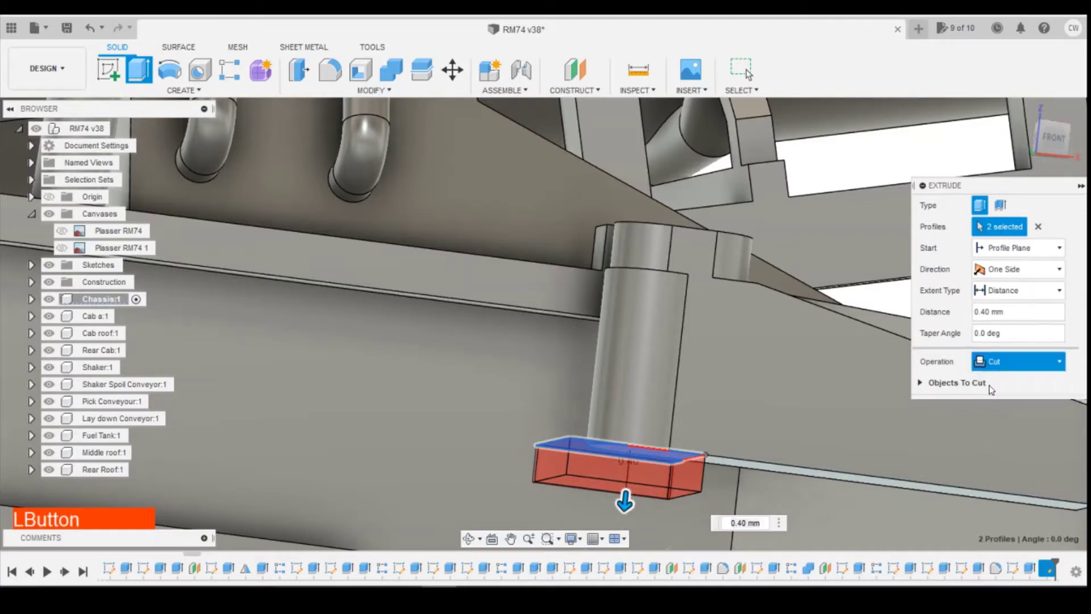
pyautogui.click(995, 375)
pyautogui.keyDown('shift'); pyautogui.moveTo(799, 381); pyautogui.dragTo(1078, 223, button='middle'); pyautogui.keyUp('shift')
pyautogui.moveTo(1054, 139); pyautogui.dragTo(1059, 156)
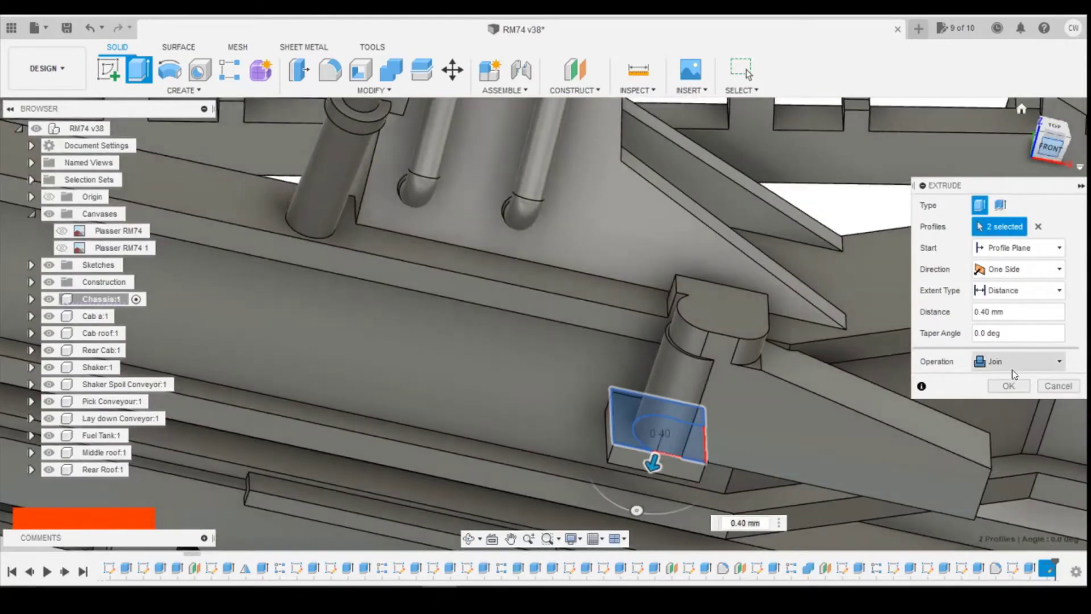
pyautogui.click(1009, 386)
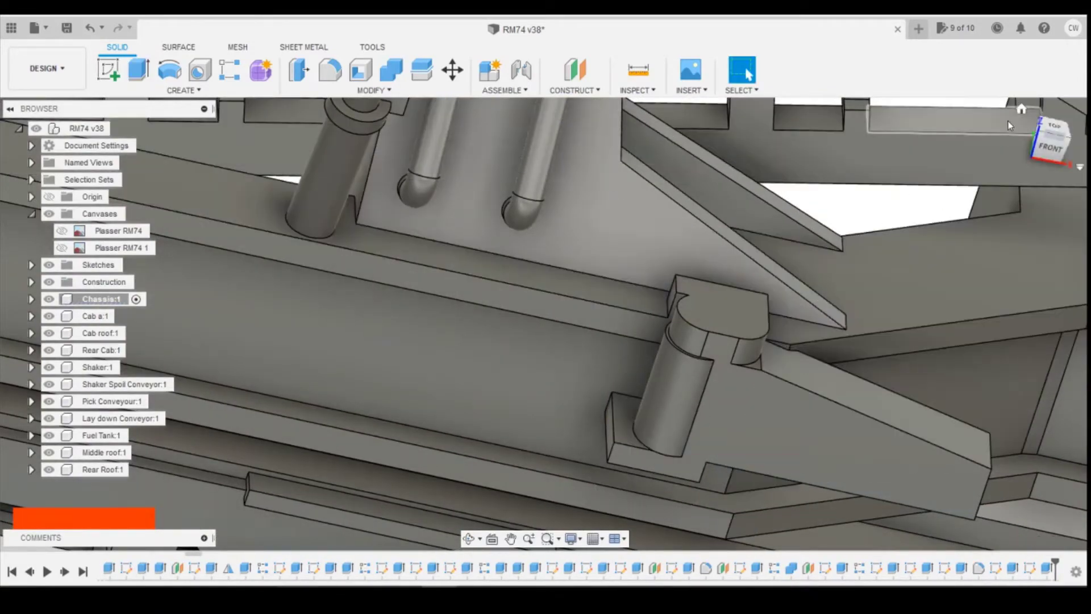
# Step: Compare the bracket with the reference photo and start a new sketch on its underside
pyautogui.moveTo(1056, 143)
pyautogui.mouseDown()
pyautogui.moveTo(1031, 122)
pyautogui.moveTo(1049, 141)
pyautogui.moveTo(1062, 137)
pyautogui.moveTo(1044, 119)
pyautogui.mouseUp()
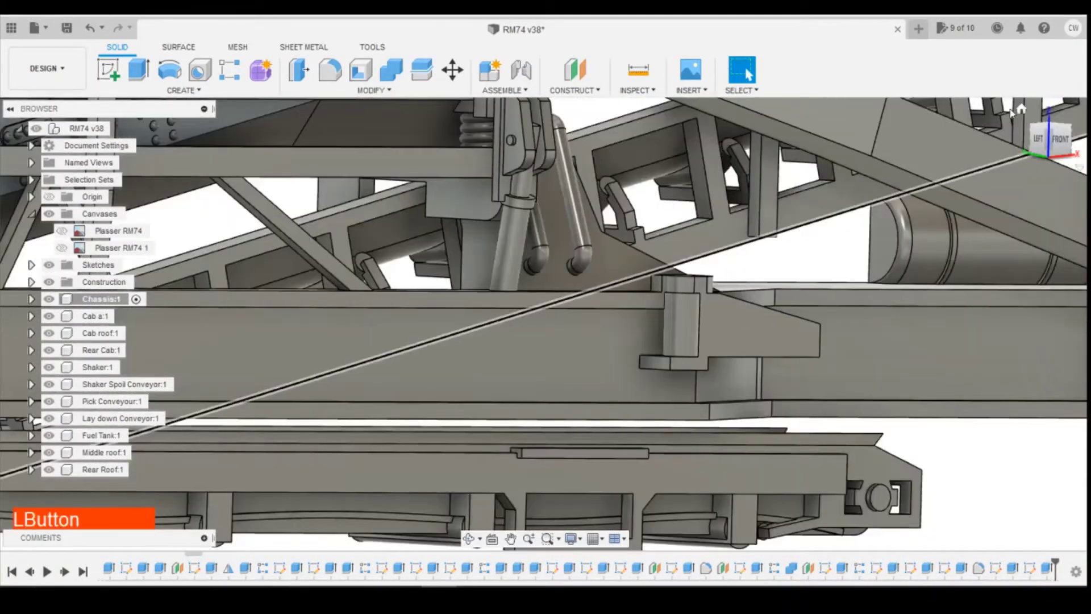
pyautogui.click(474, 600)
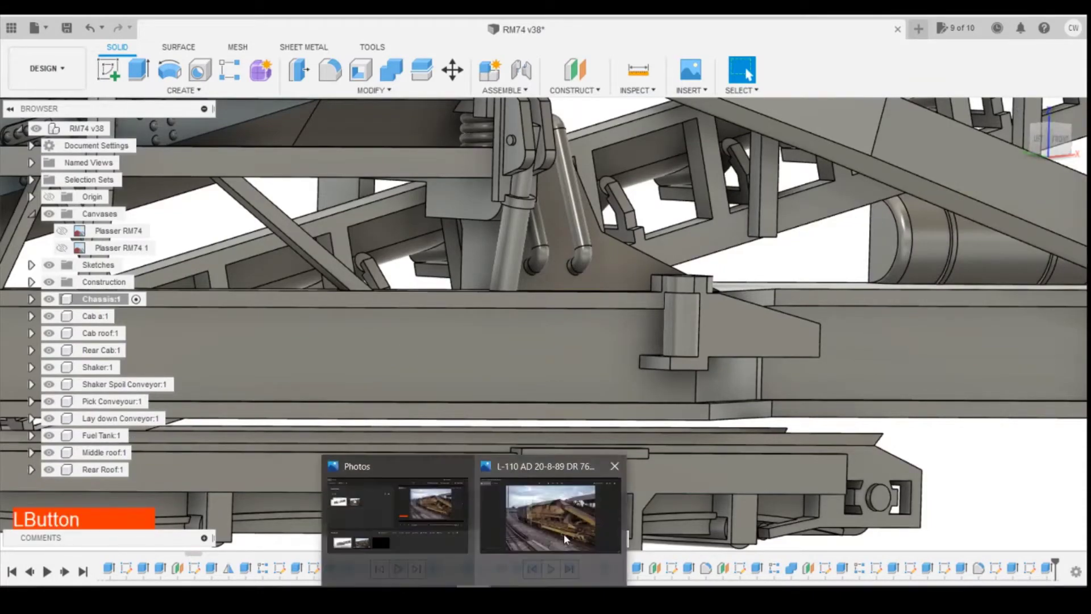
pyautogui.click(564, 534)
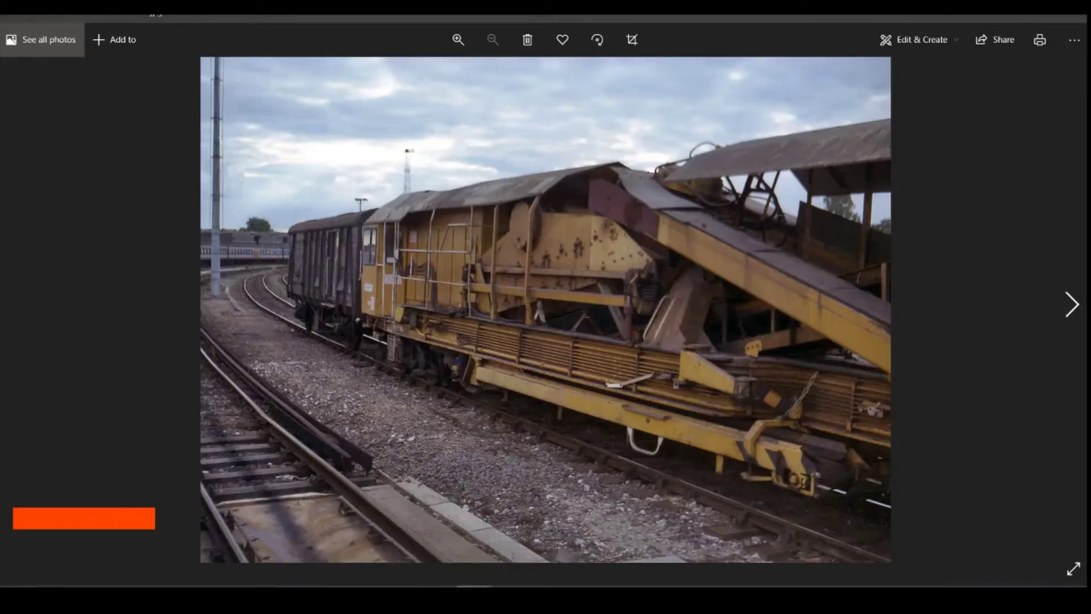
pyautogui.click(440, 600)
pyautogui.moveTo(1054, 139); pyautogui.dragTo(1041, 116)
pyautogui.click(108, 69)
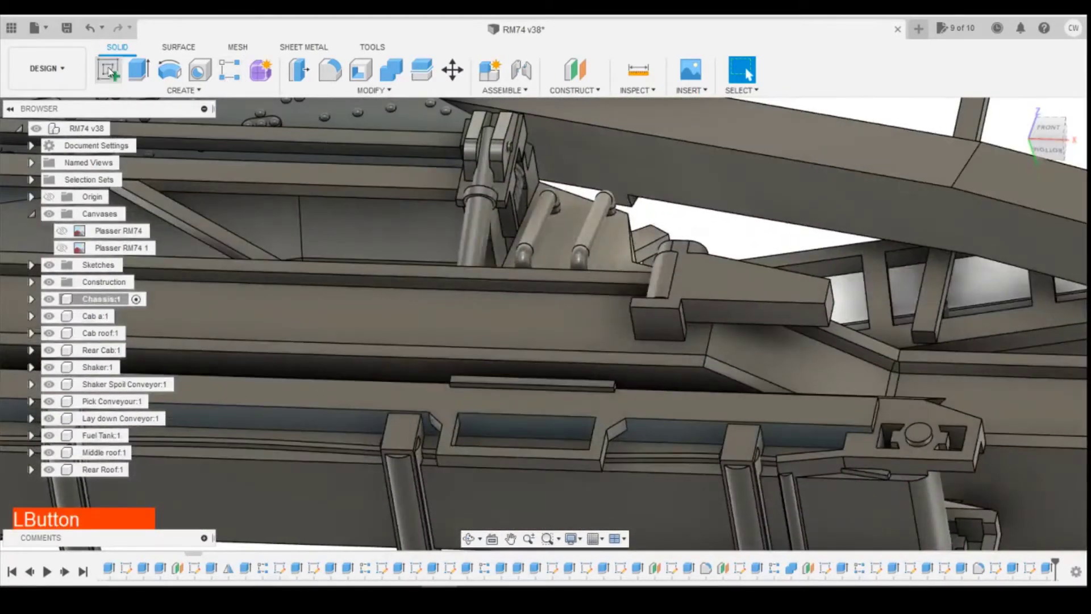
pyautogui.click(808, 316)
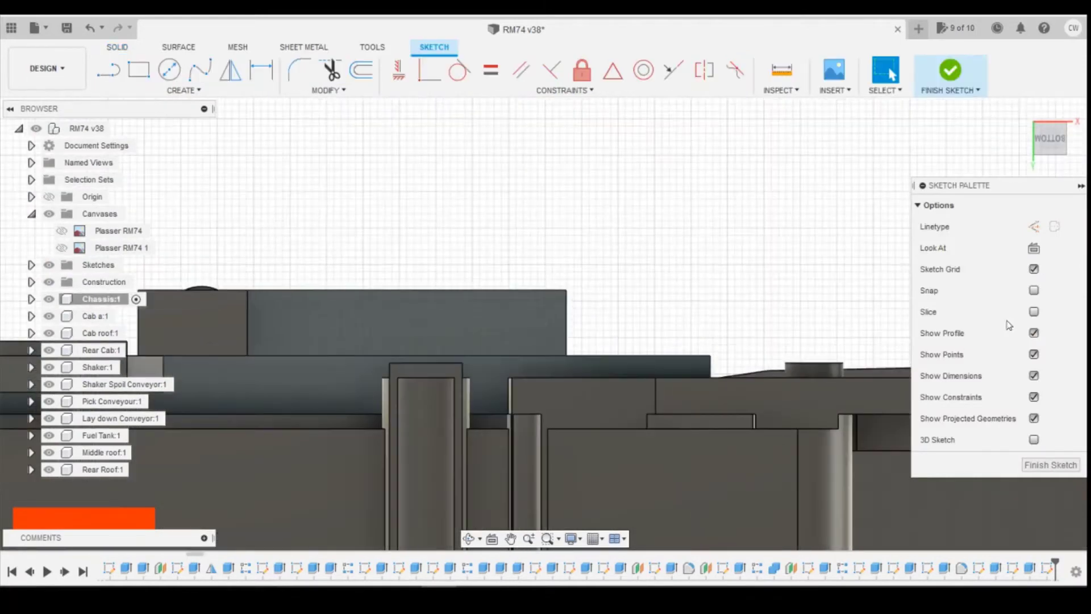
# Step: Turn on Slice and draw a 1.3 mm diameter circle overlapping the bracket's free end
pyautogui.press('c')
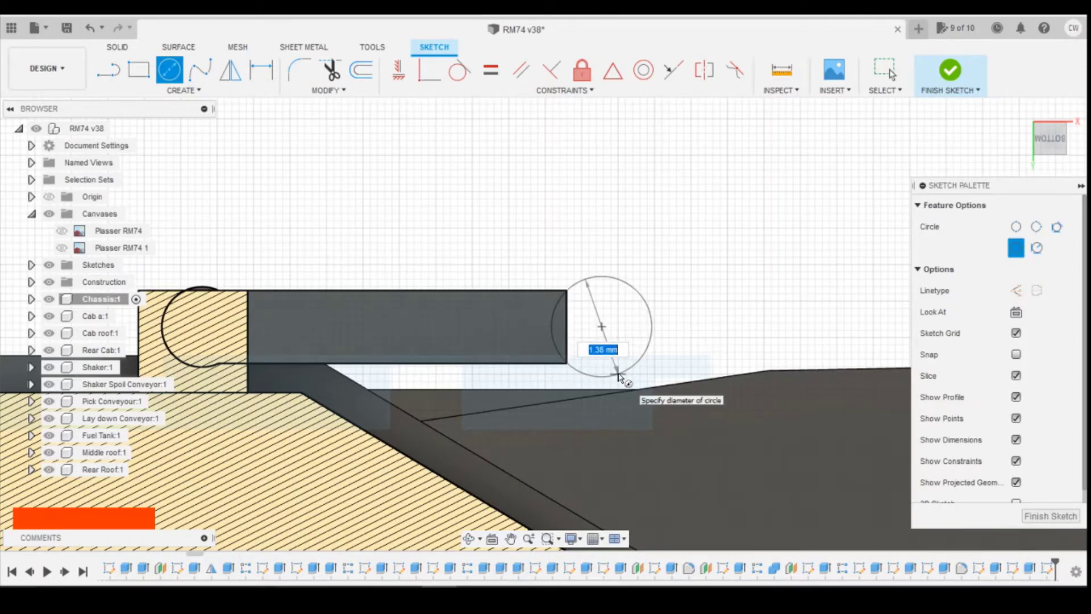
pyautogui.write('1.3')
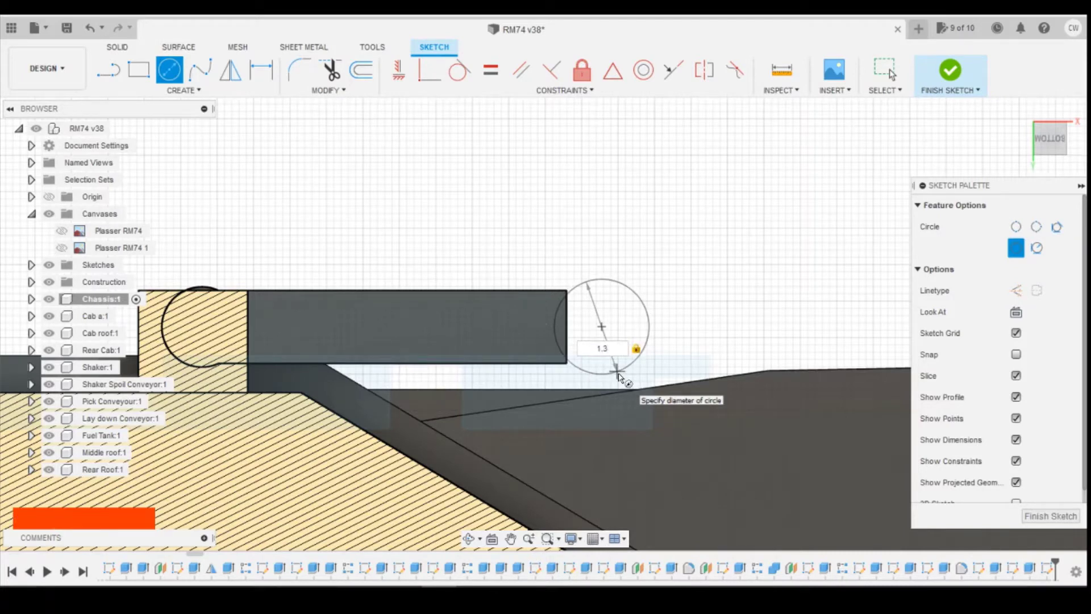
pyautogui.press('Return')
# Step: Dimension the circle's centre 0.40 mm beyond the bracket's end edge and 0.50 mm in from its outer corner
pyautogui.press('d')
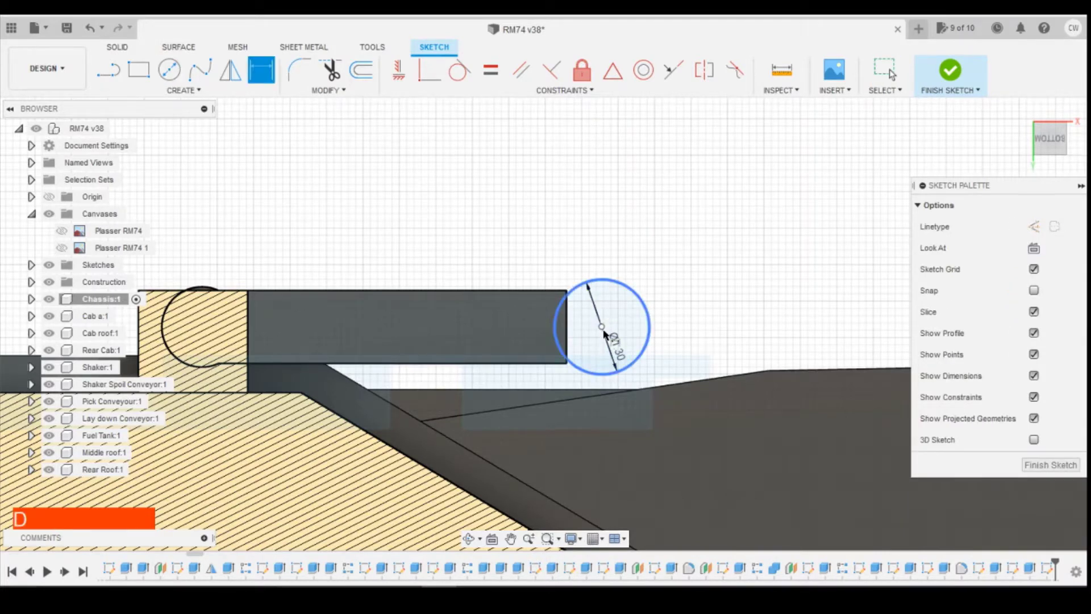
pyautogui.click(603, 328)
pyautogui.click(567, 318)
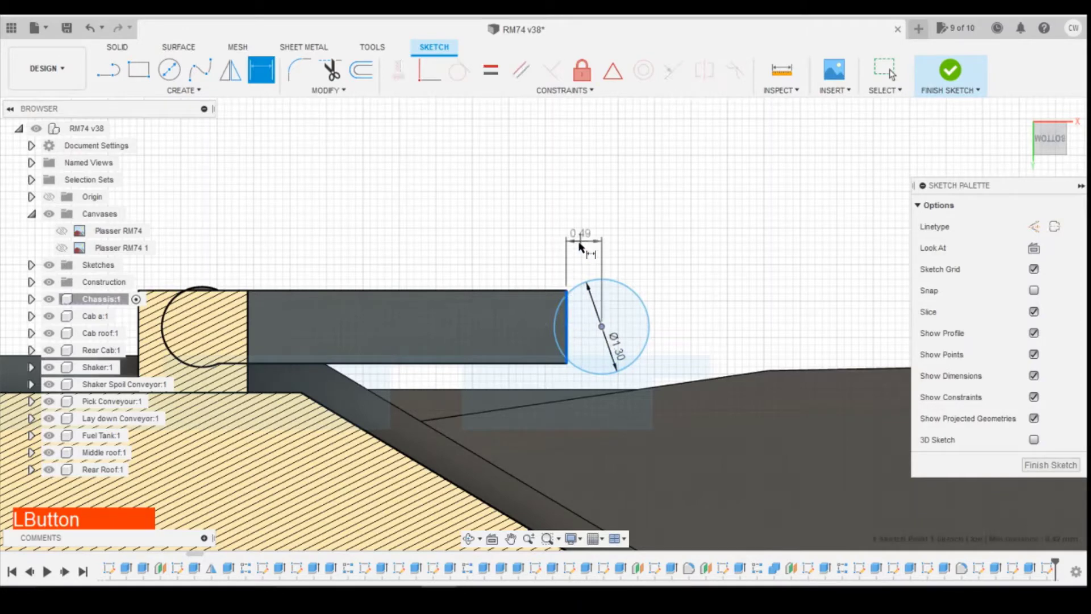
pyautogui.click(580, 246)
pyautogui.write('0.')
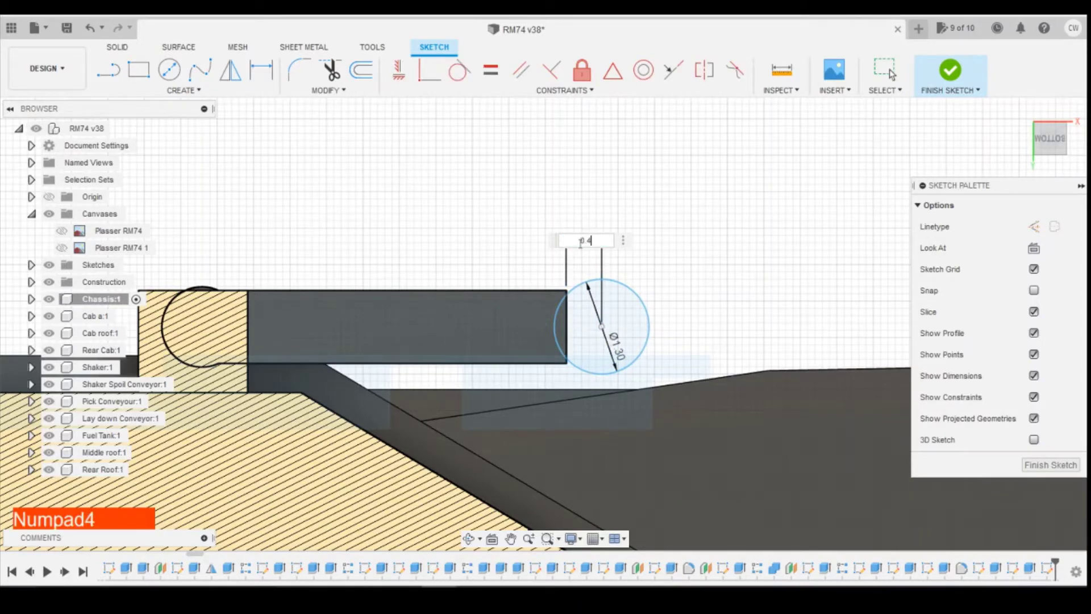
pyautogui.write('4')
pyautogui.press('Return')
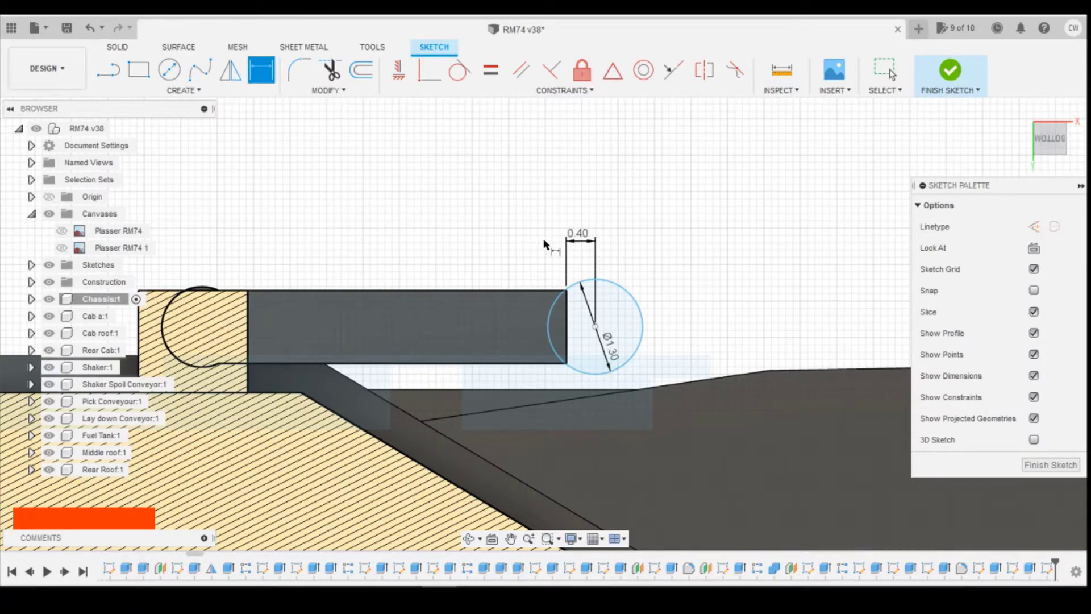
pyautogui.click(597, 328)
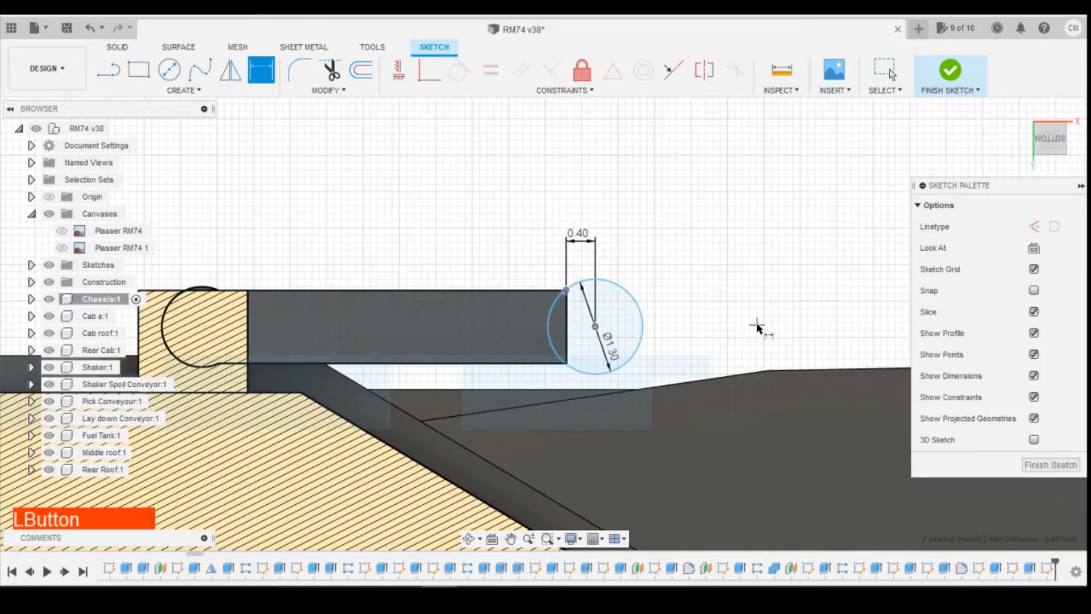
pyautogui.click(698, 308)
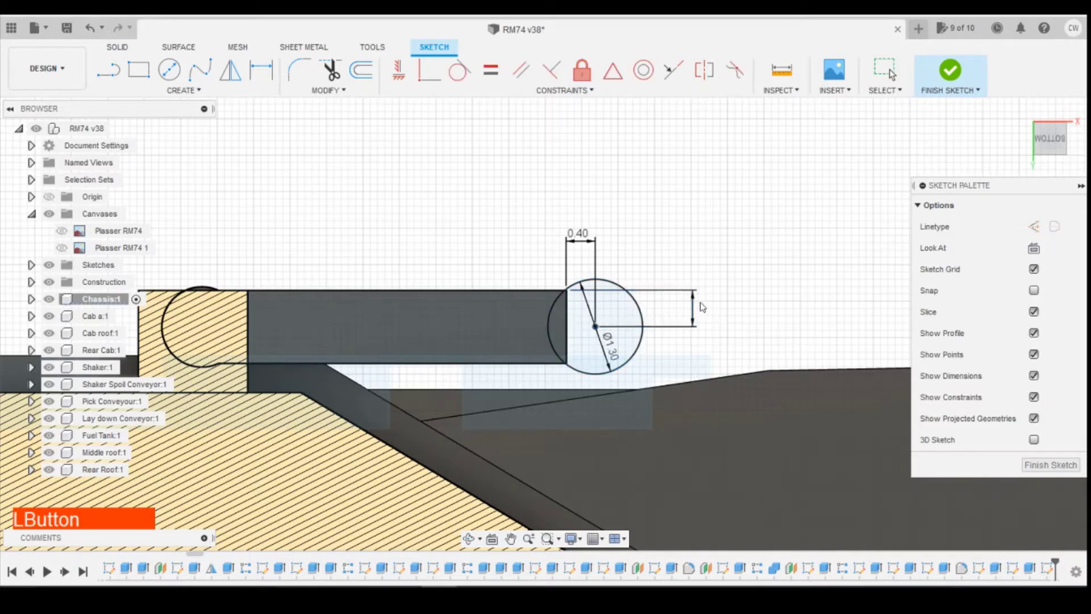
pyautogui.press('Return')
pyautogui.press('Escape')
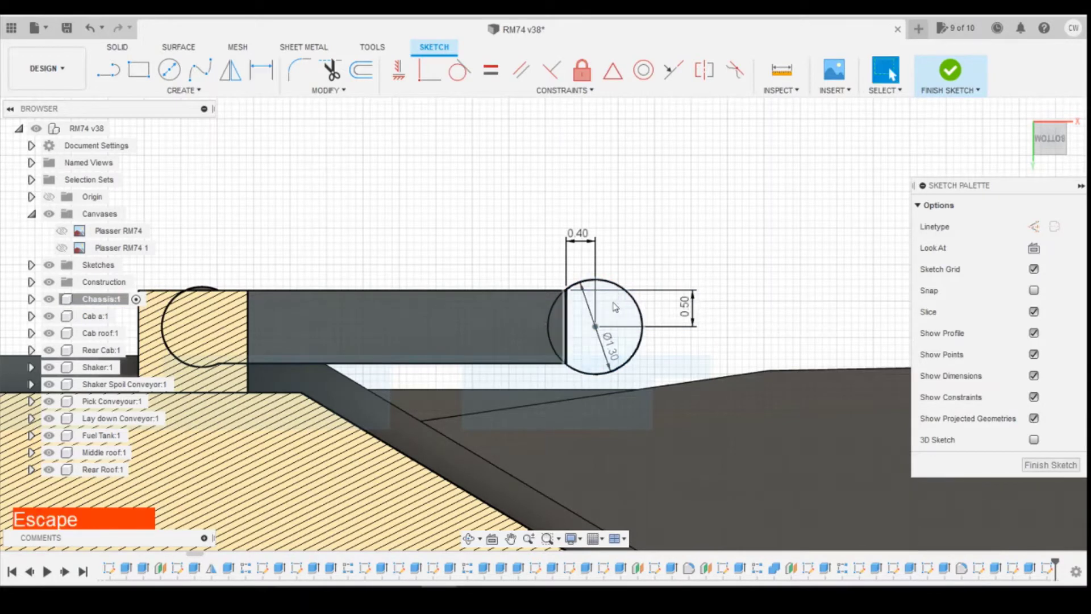
# Step: Extrude both parts of the circle profile in two directions, 0.10 mm downward and 1.10 mm upward, checking the reference photo
pyautogui.click(616, 311)
pyautogui.rightClick(617, 310)
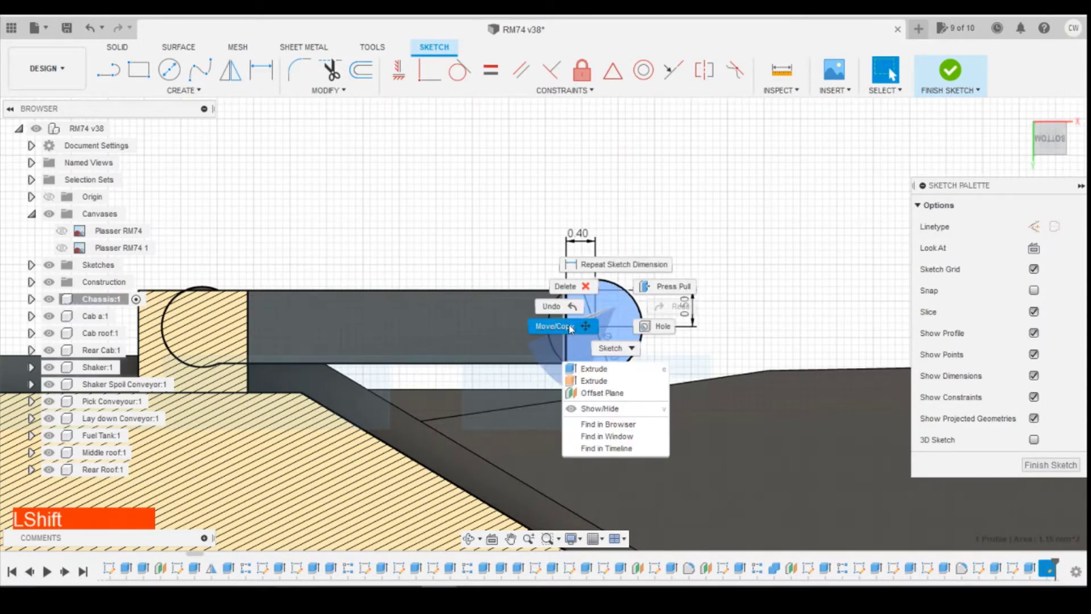
pyautogui.press('Escape')
pyautogui.click(595, 313)
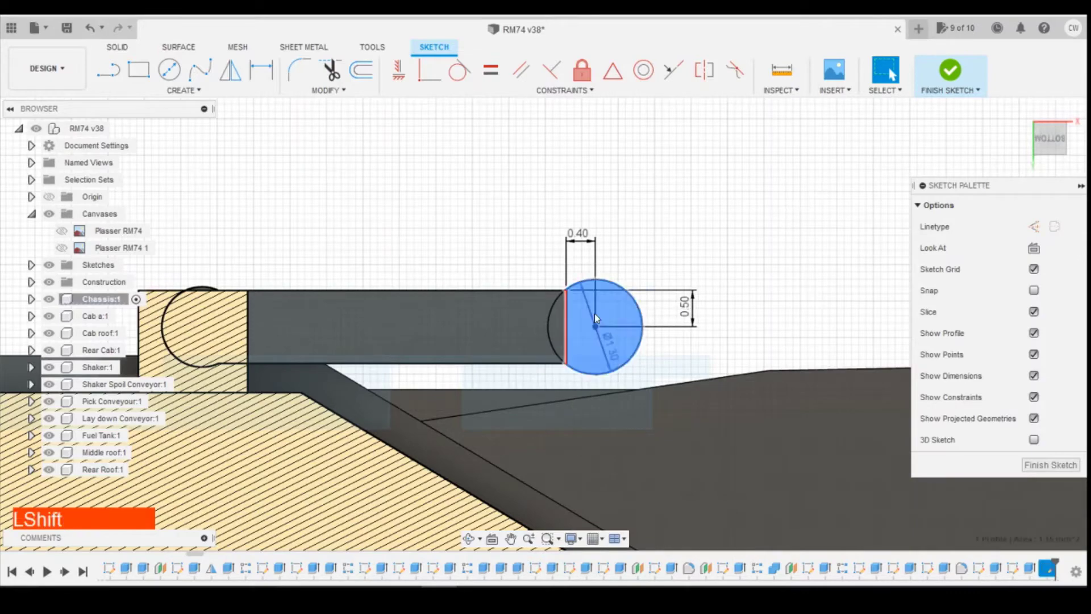
pyautogui.rightClick(557, 321)
pyautogui.click(532, 384)
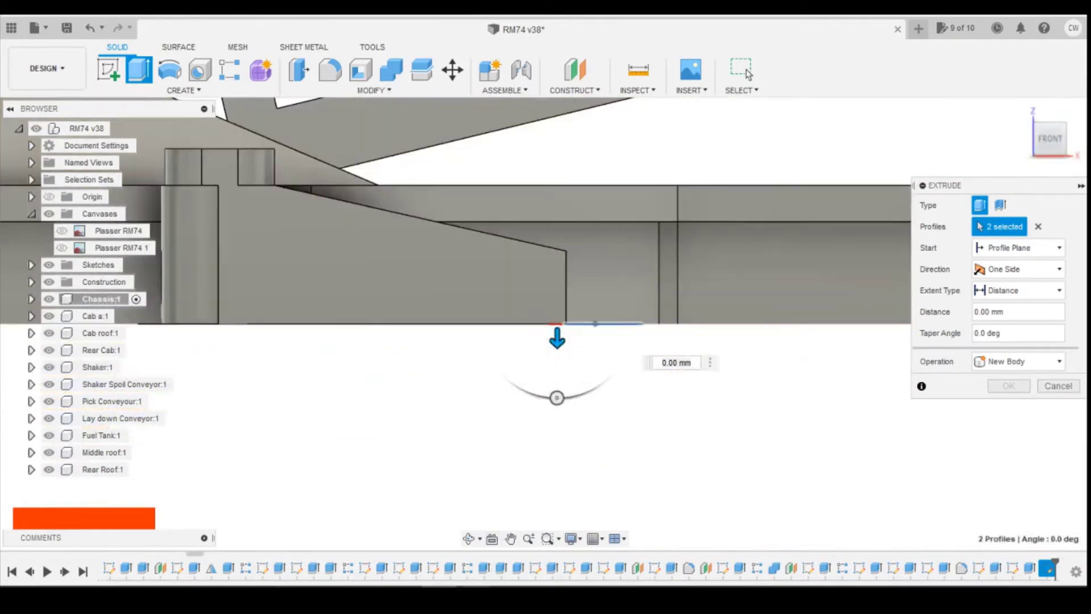
pyautogui.click(474, 597)
pyautogui.click(551, 512)
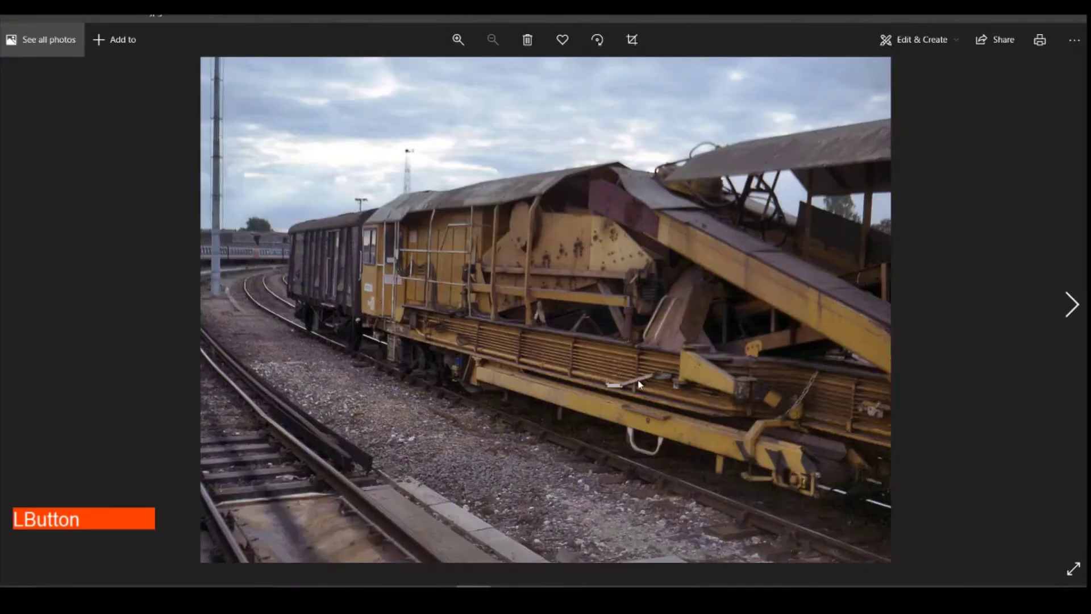
pyautogui.click(446, 594)
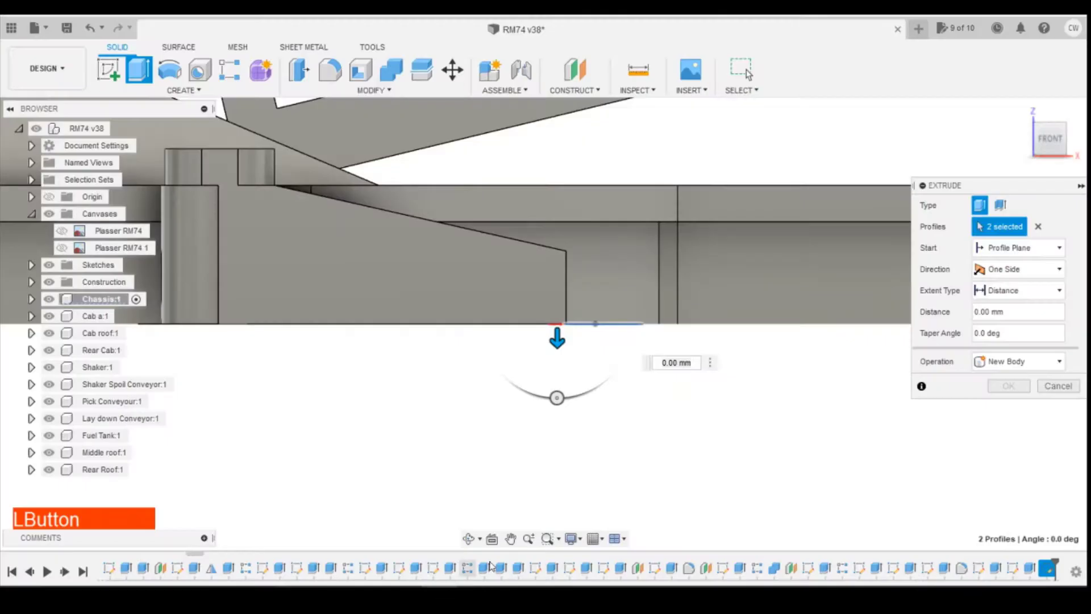
pyautogui.click(1002, 271)
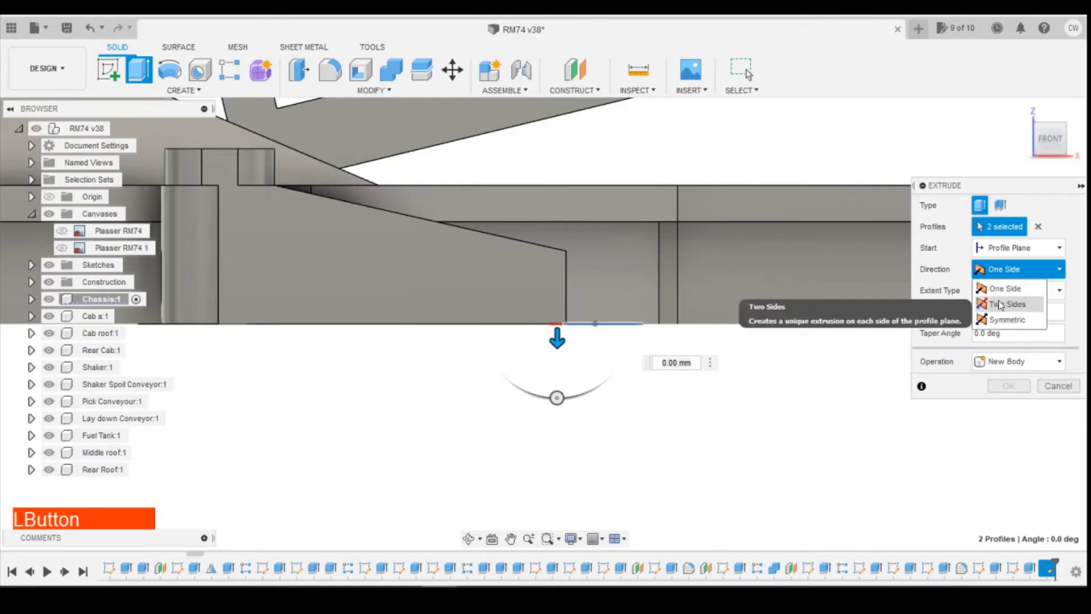
pyautogui.click(1006, 302)
pyautogui.moveTo(557, 340); pyautogui.dragTo(562, 240)
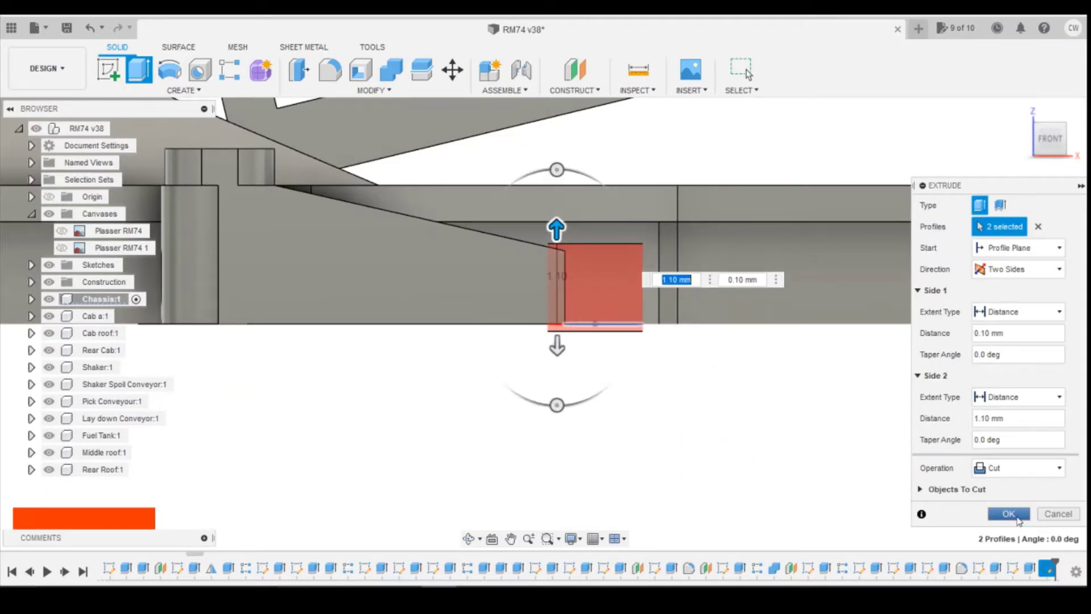
pyautogui.click(1016, 517)
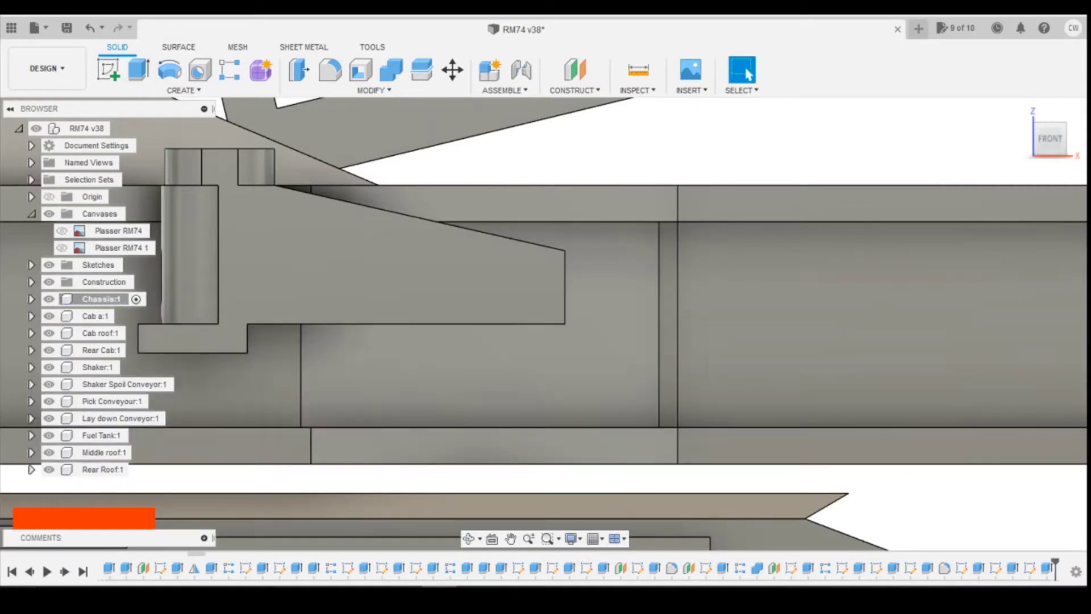
# Step: Change the operation of the two-sided circle extrusion to Join
pyautogui.rightClick(1047, 568)
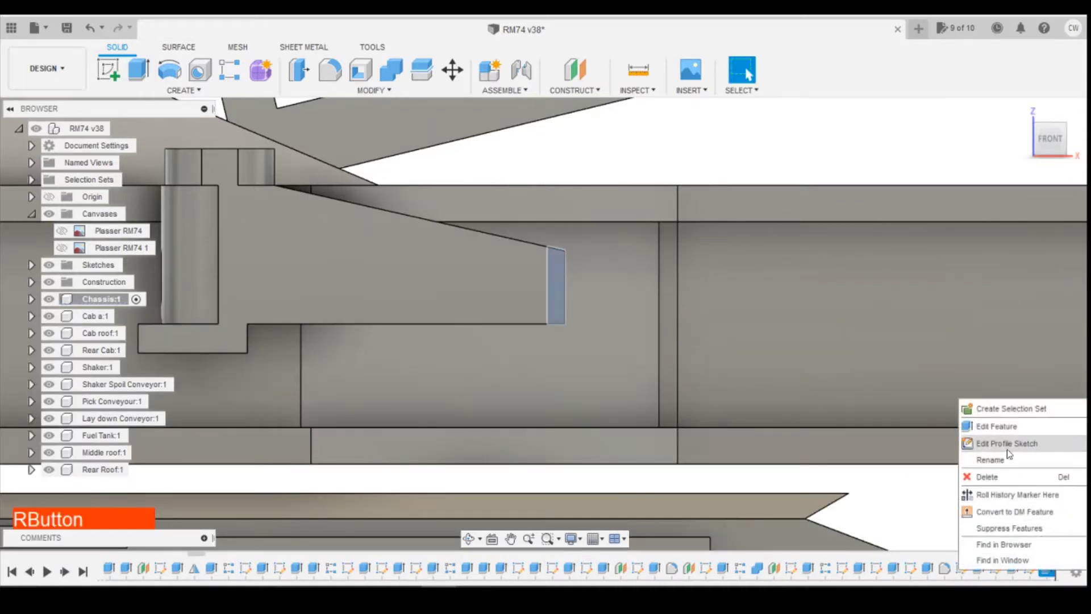
pyautogui.click(1005, 425)
pyautogui.click(1018, 468)
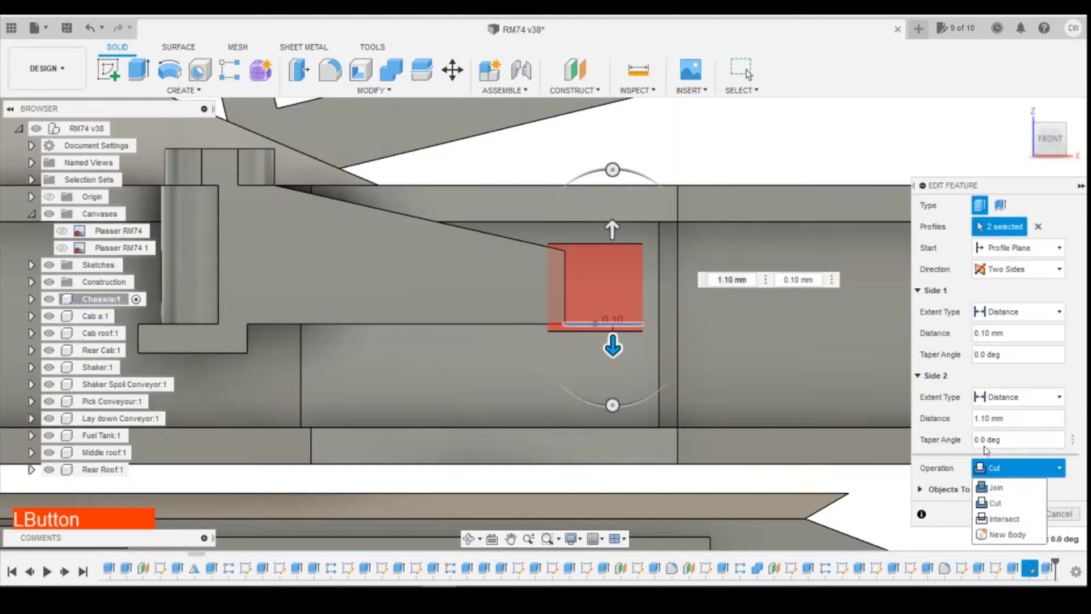
pyautogui.click(1000, 489)
pyautogui.click(1017, 495)
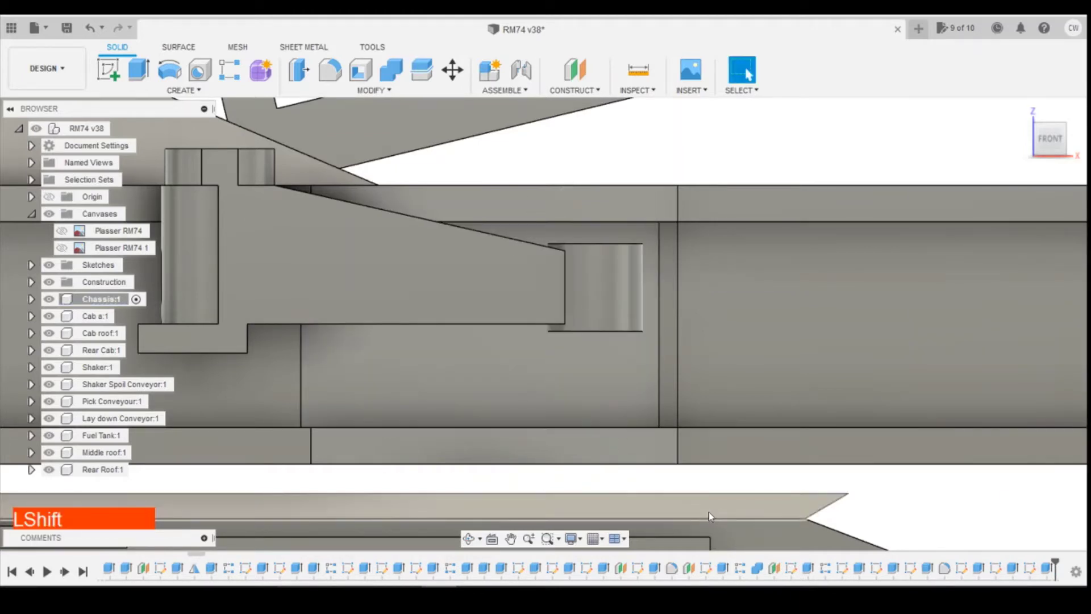
# Step: Check the reference photo and construct a midplane between the upper and lower faces of the bracket's end cylinder
pyautogui.hotkey('shift', 'z')
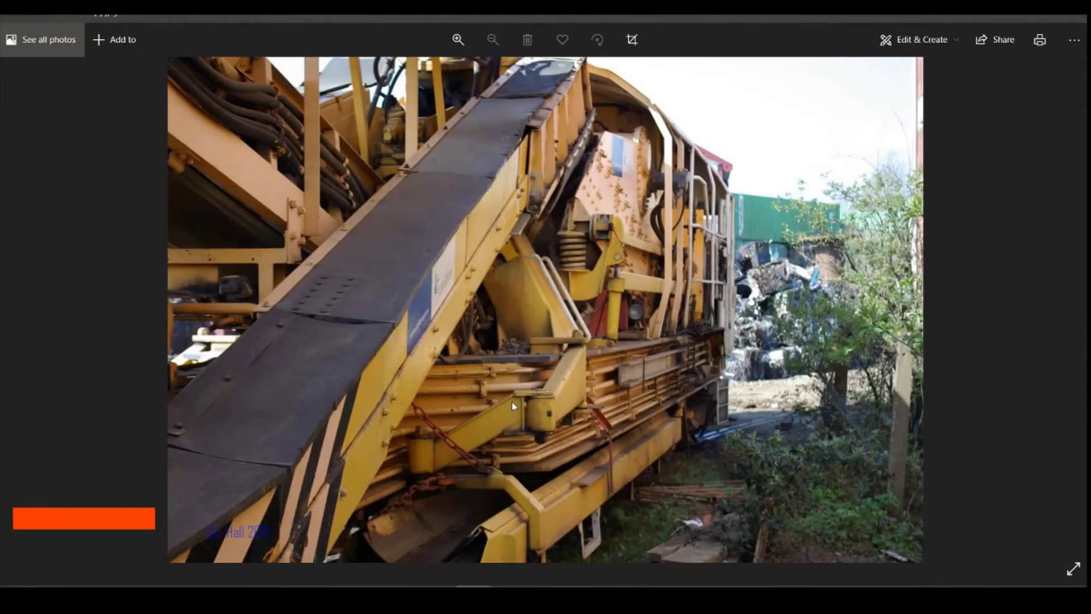
pyautogui.click(557, 455)
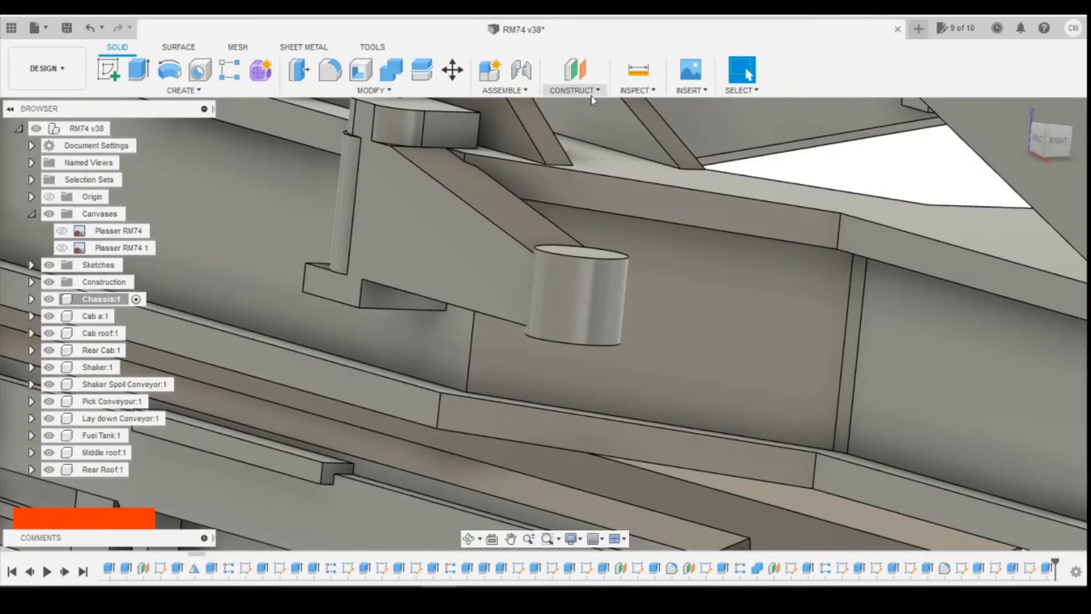
pyautogui.click(591, 92)
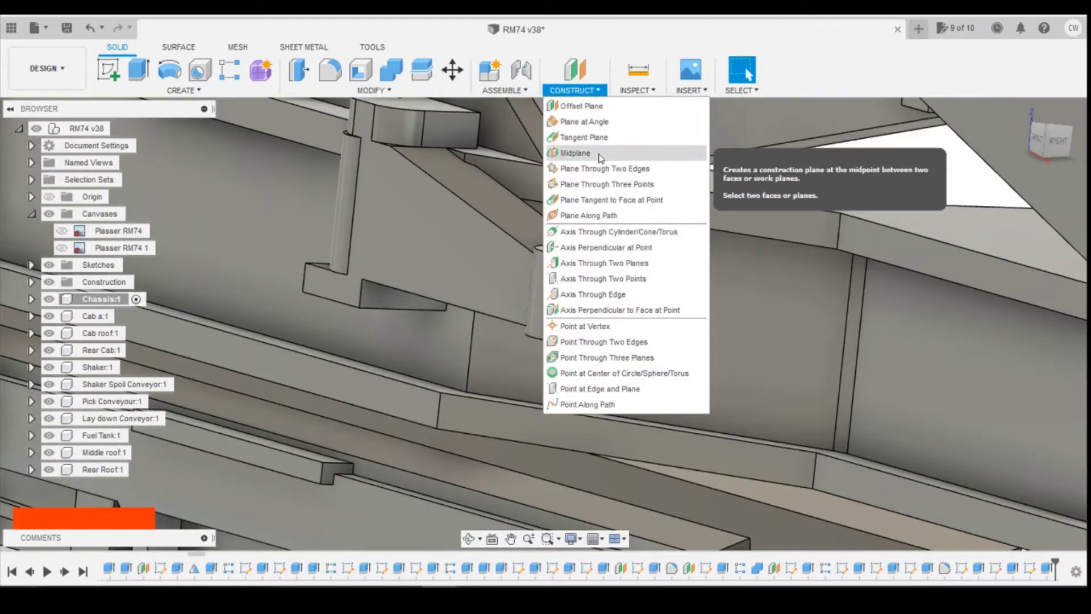
pyautogui.click(575, 153)
pyautogui.click(586, 251)
pyautogui.moveTo(1078, 145); pyautogui.dragTo(1072, 121)
pyautogui.click(576, 322)
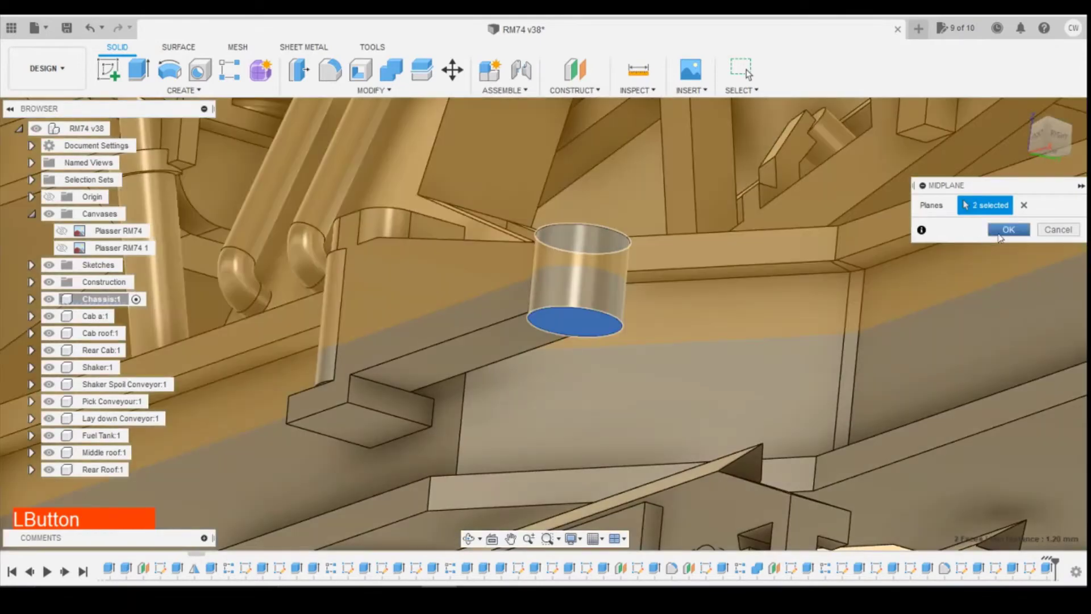
pyautogui.click(1009, 230)
# Step: Hide the new midplane, Plane15, among the Chassis component's construction planes
pyautogui.click(1058, 145)
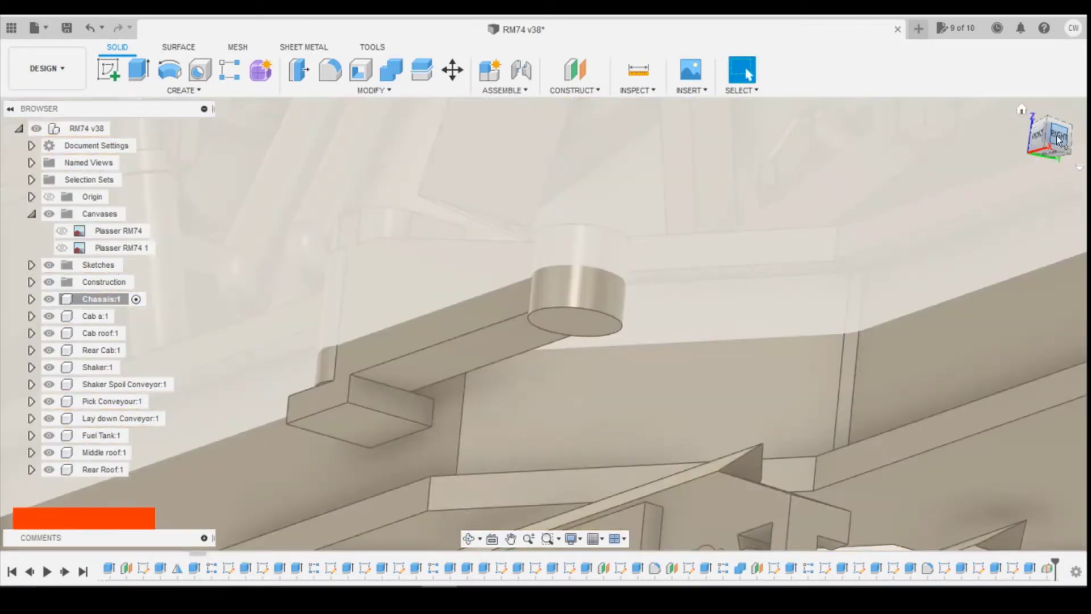
pyautogui.click(1063, 156)
pyautogui.moveTo(1063, 157); pyautogui.dragTo(973, 206)
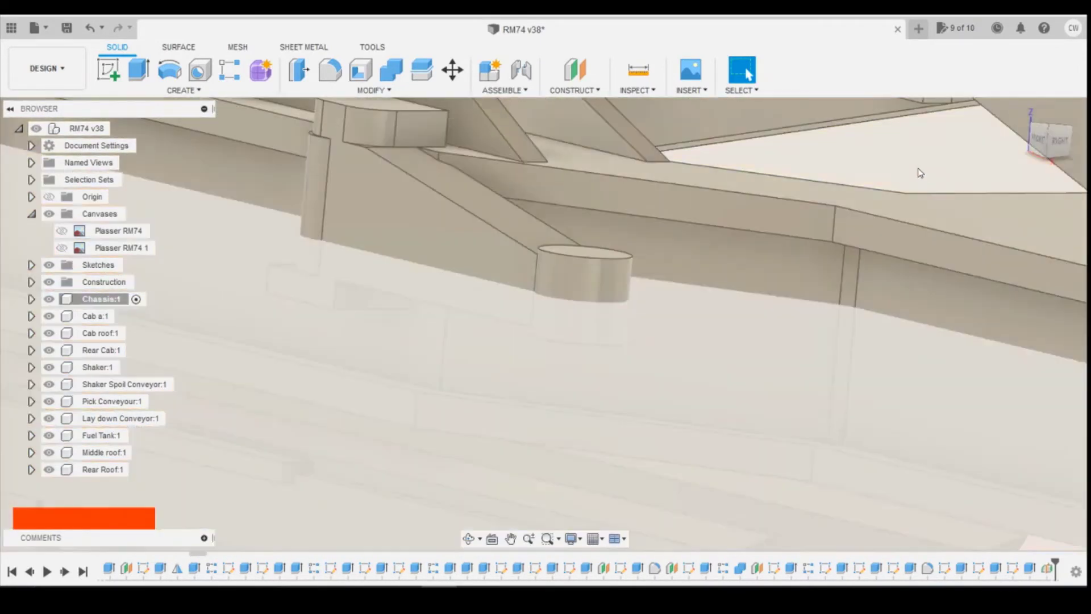
pyautogui.scroll(-3, 287, 382)
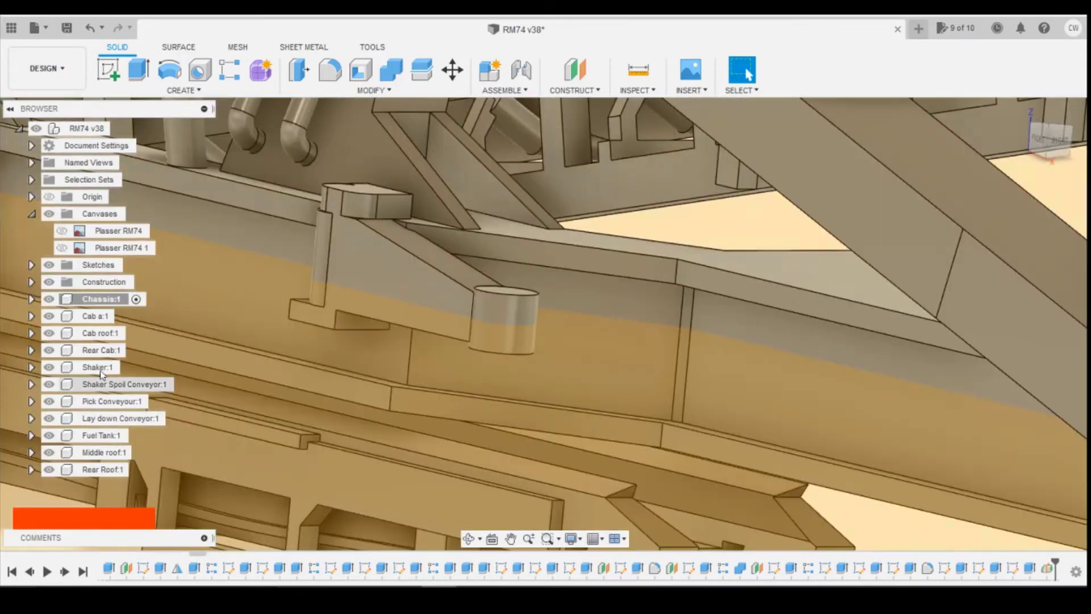
pyautogui.click(32, 301)
pyautogui.click(44, 334)
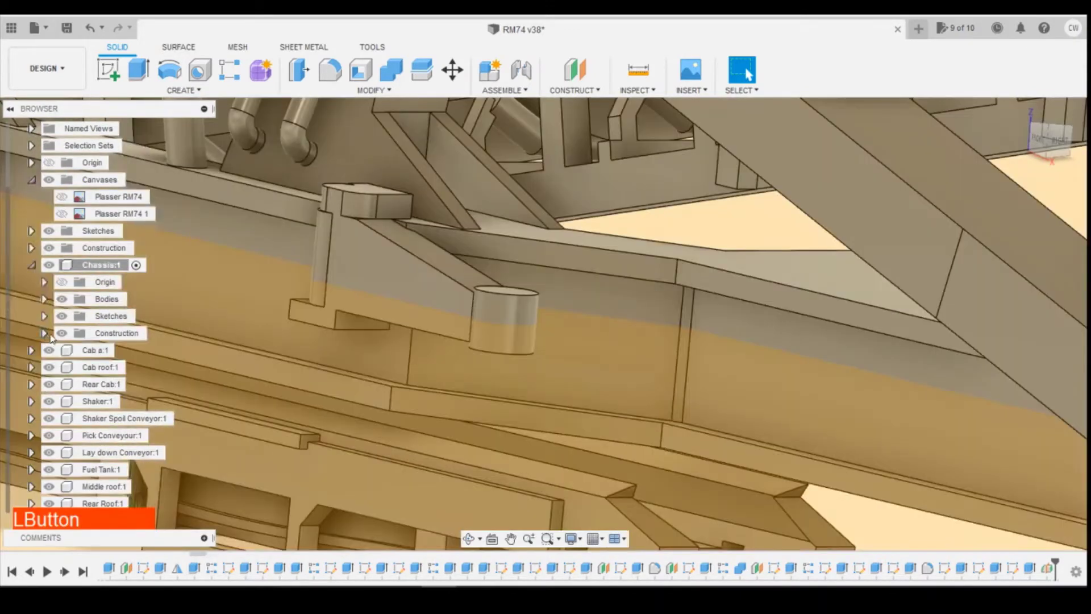
pyautogui.click(75, 402)
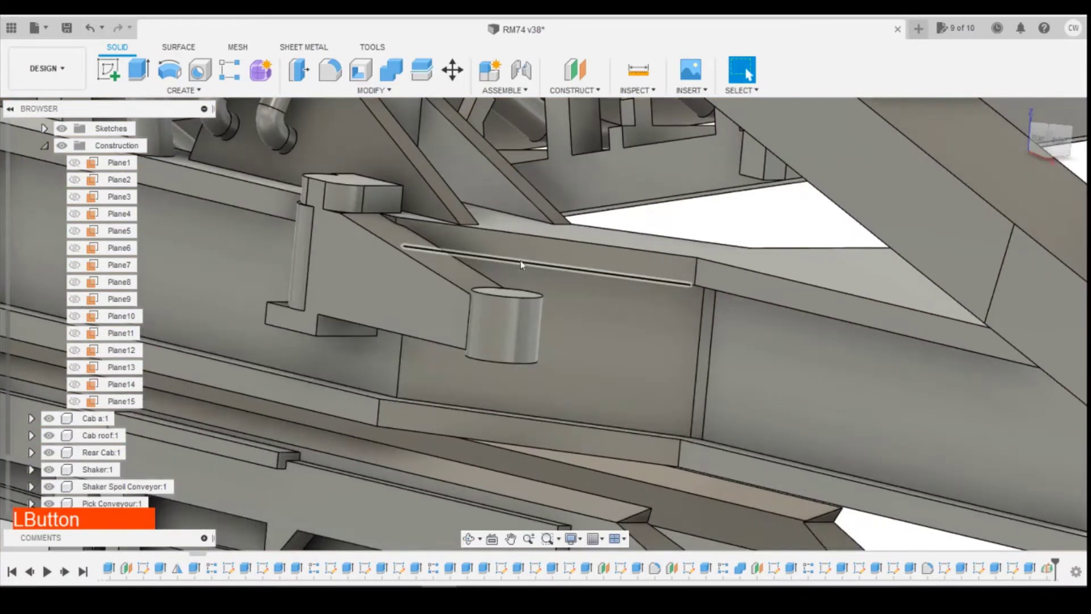
# Step: Start a sketch on the upper face of the bracket's end cylinder and turn on Slice
pyautogui.click(124, 73)
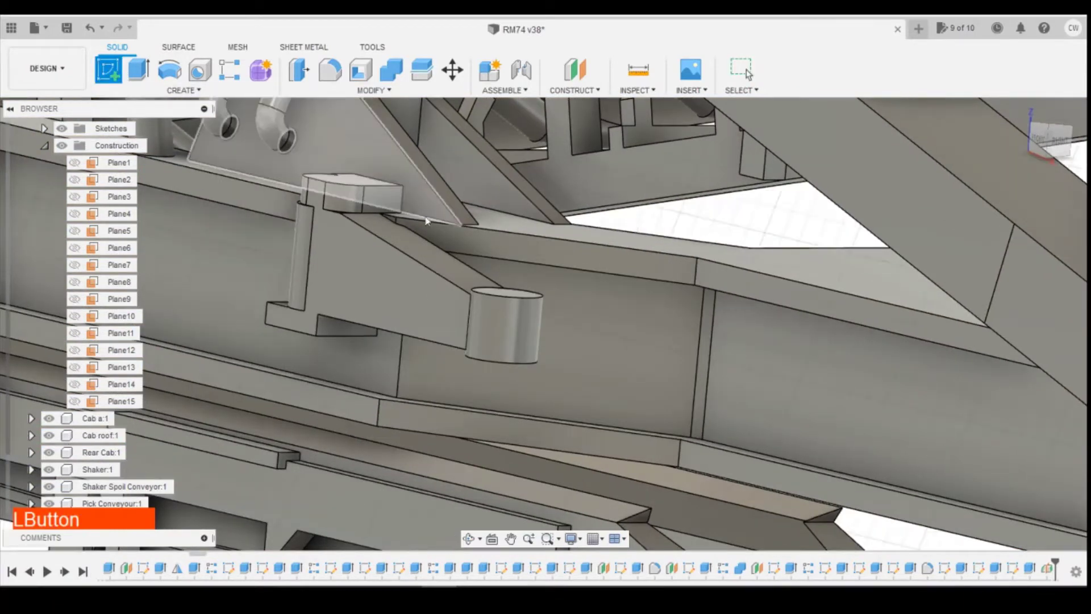
pyautogui.click(509, 294)
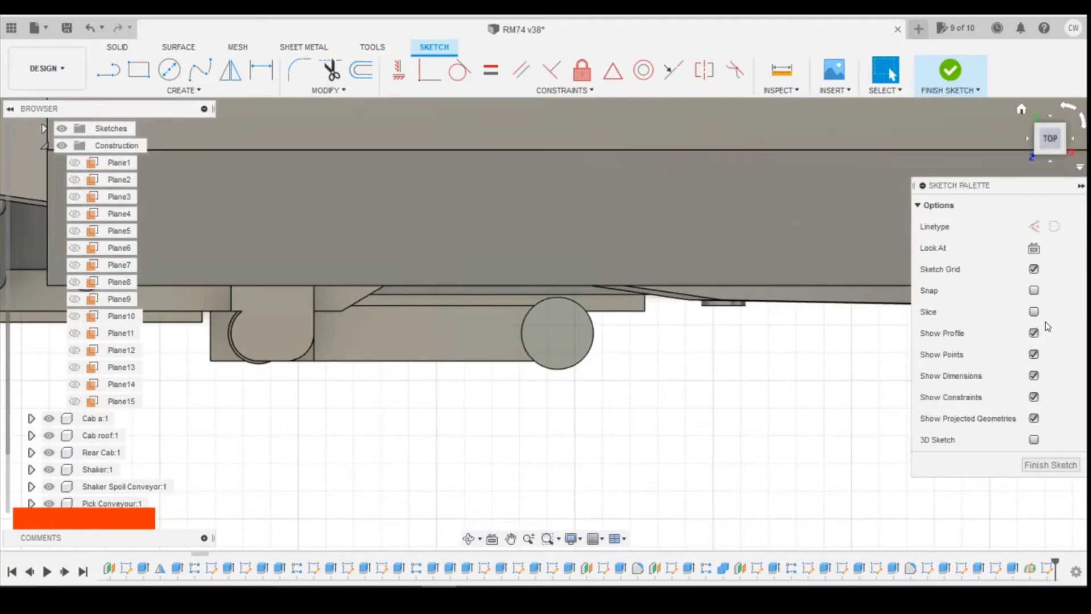
pyautogui.click(1034, 312)
pyautogui.scroll(3, 791, 324)
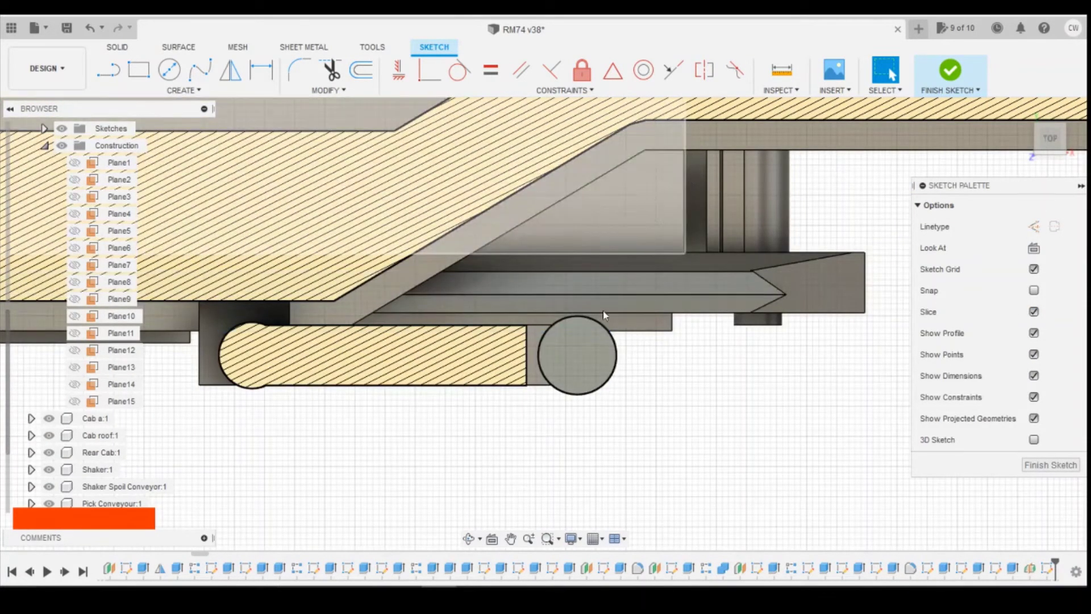
pyautogui.click(136, 75)
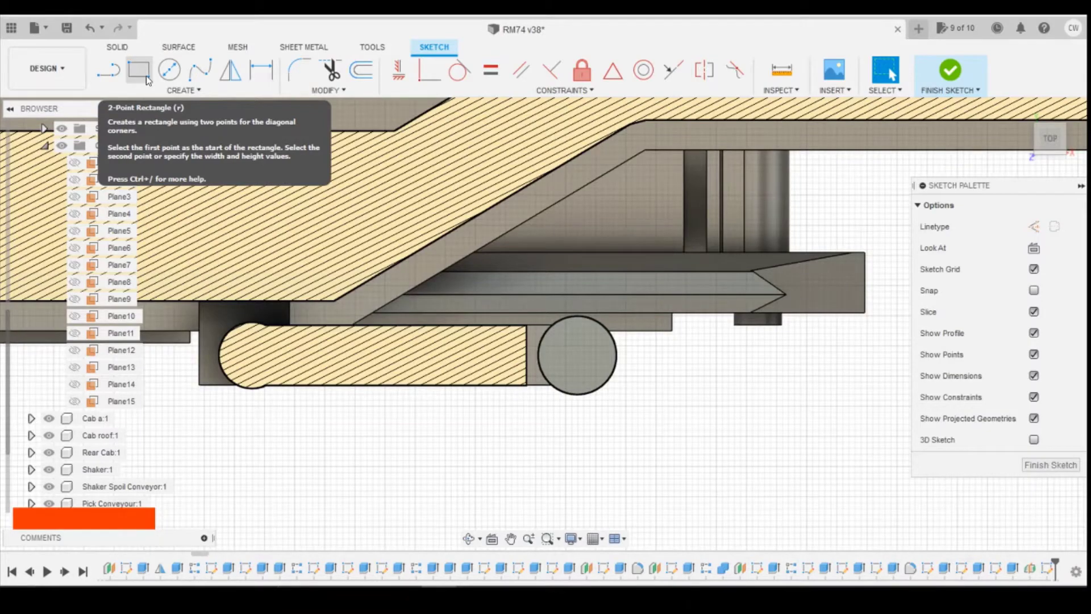
pyautogui.click(146, 76)
pyautogui.click(578, 517)
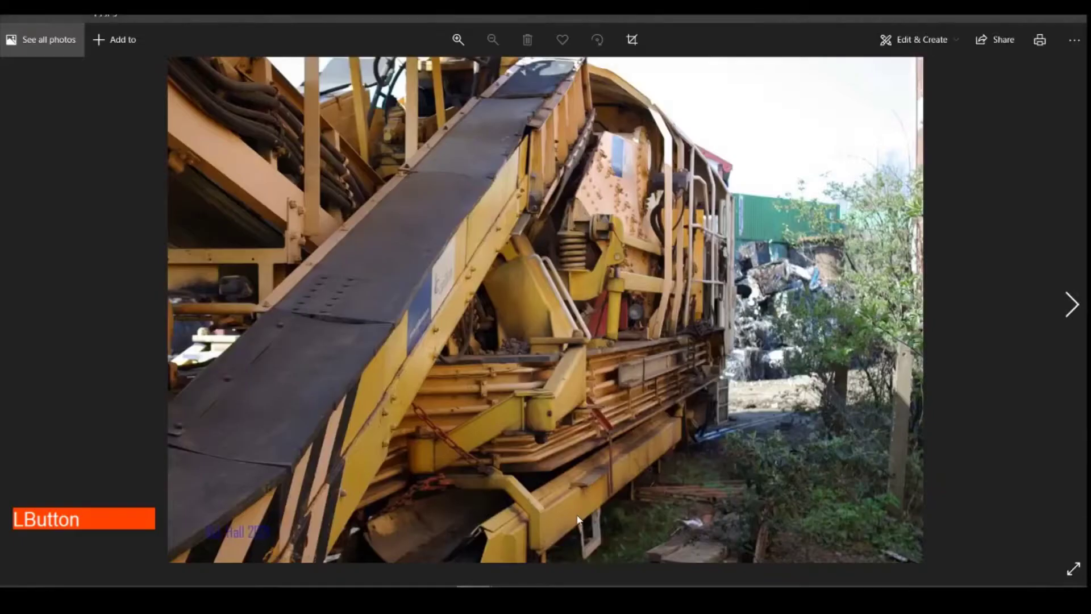
pyautogui.click(474, 595)
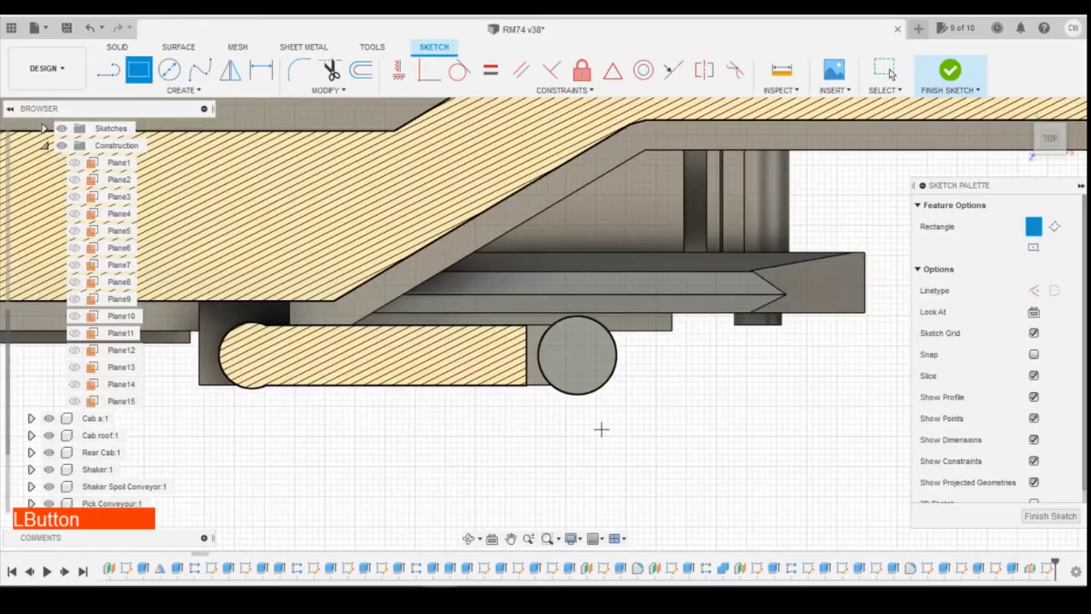
pyautogui.click(574, 267)
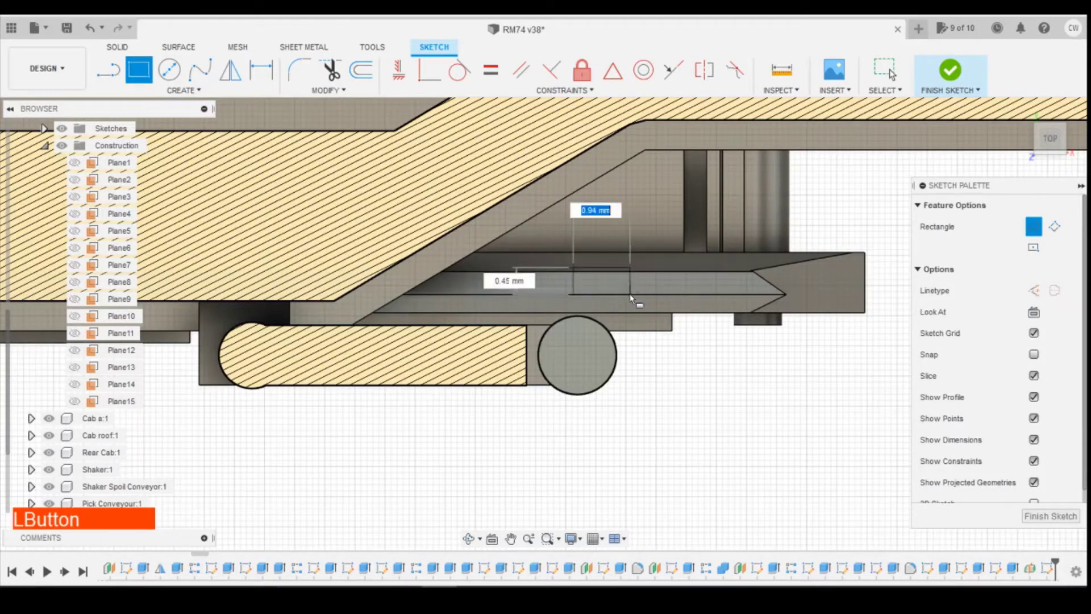
pyautogui.press('Escape')
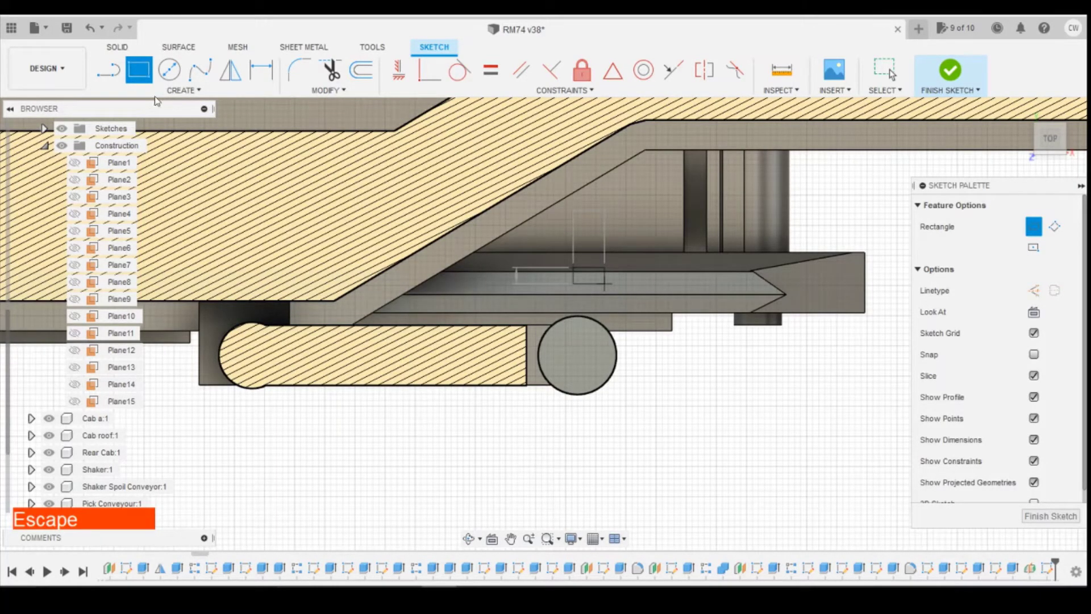
pyautogui.press('Escape')
# Step: Draw a tilted 3-point rectangle about 1.2 mm wide overlapping the end cylinder, and shift its far corner slightly
pyautogui.click(217, 91)
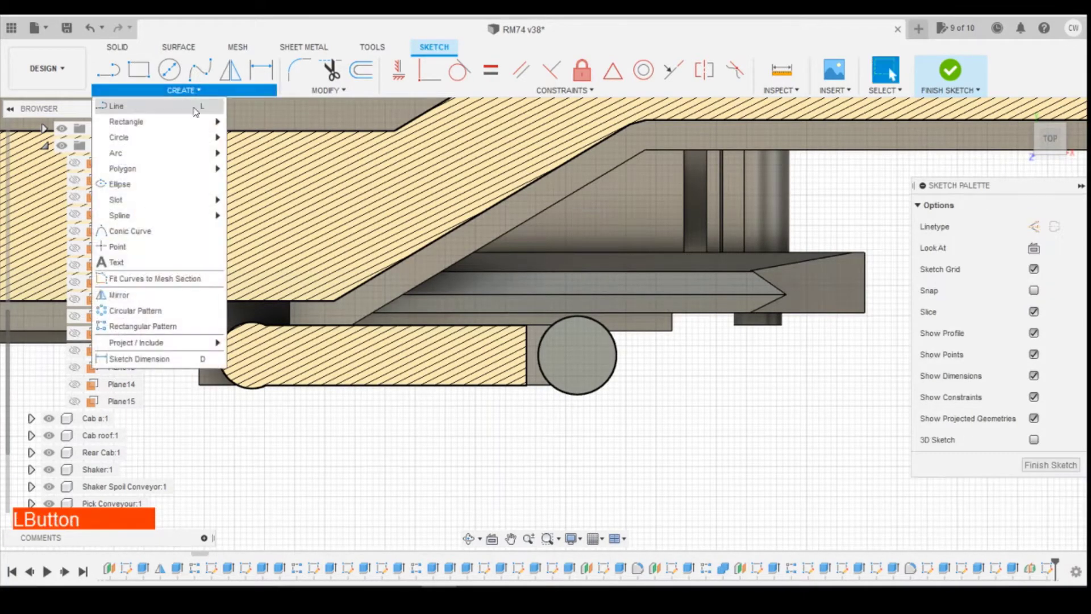
pyautogui.moveTo(208, 126)
pyautogui.click(253, 137)
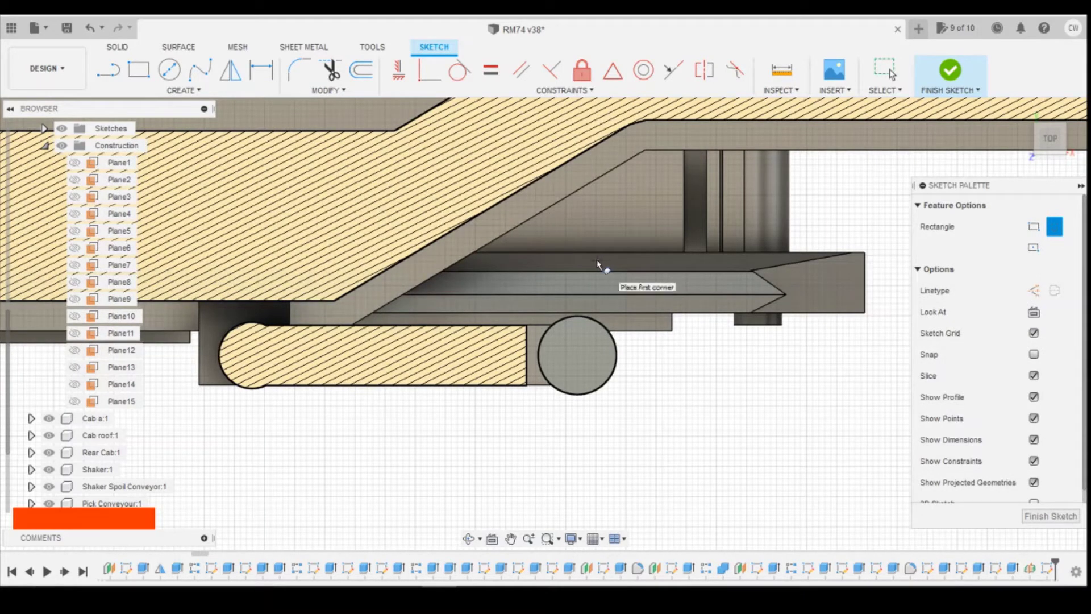
pyautogui.click(593, 258)
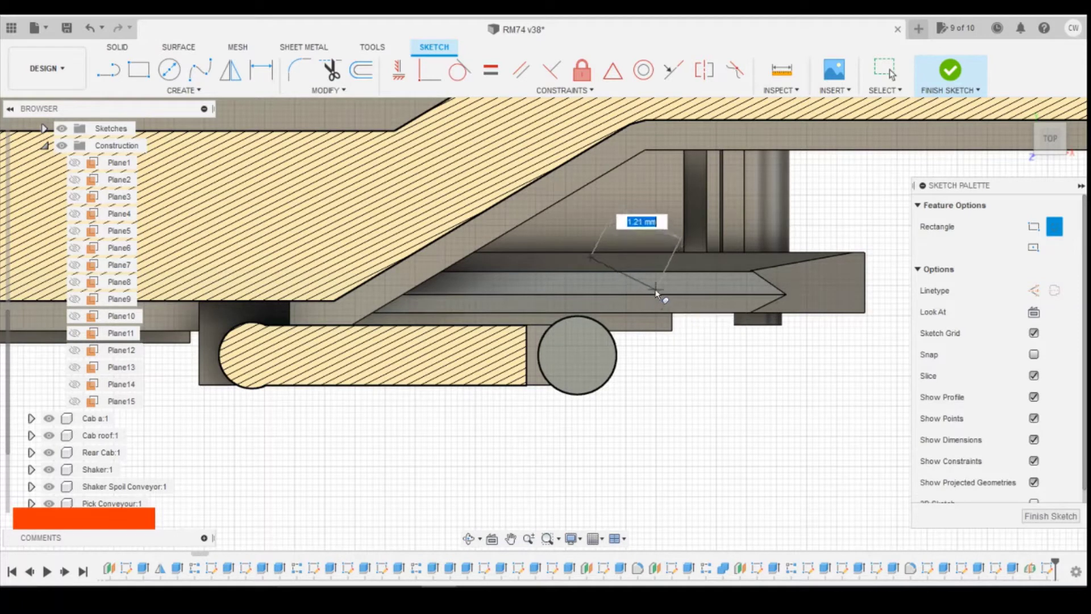
pyautogui.click(655, 288)
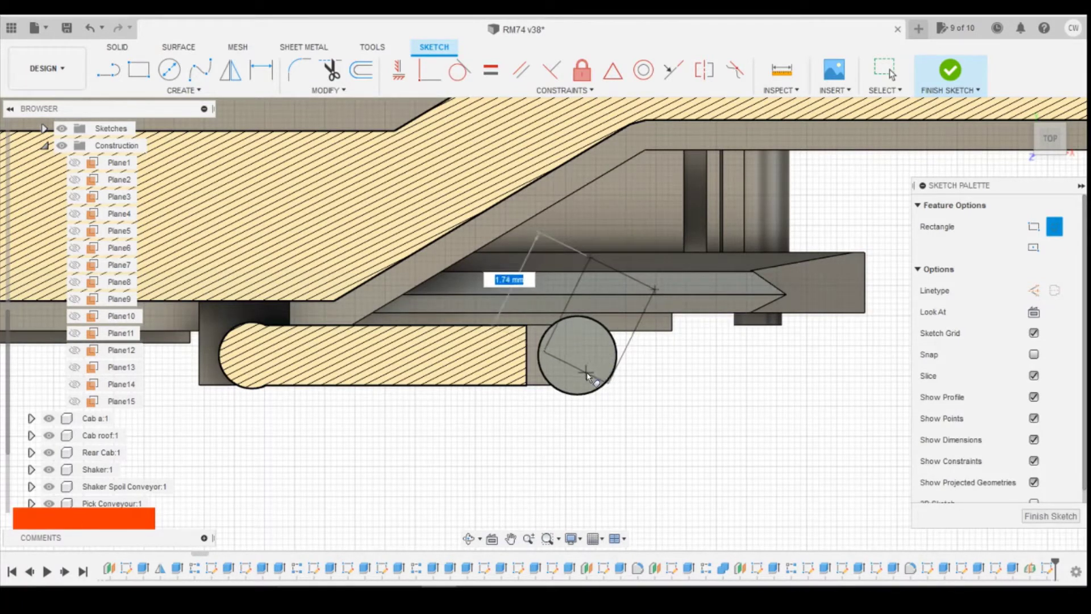
pyautogui.click(580, 384)
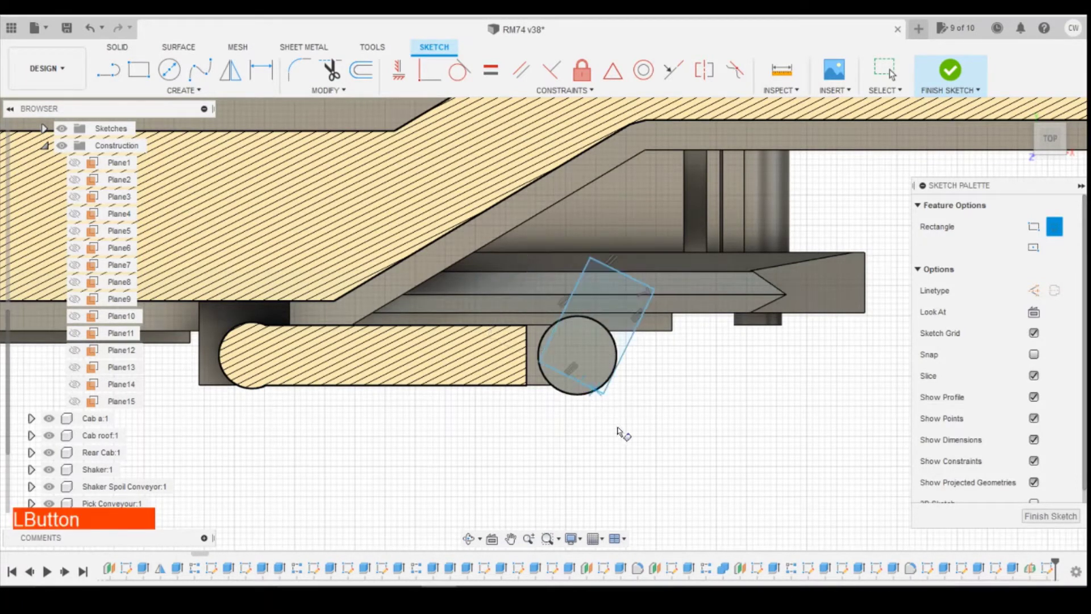
pyautogui.press('Escape')
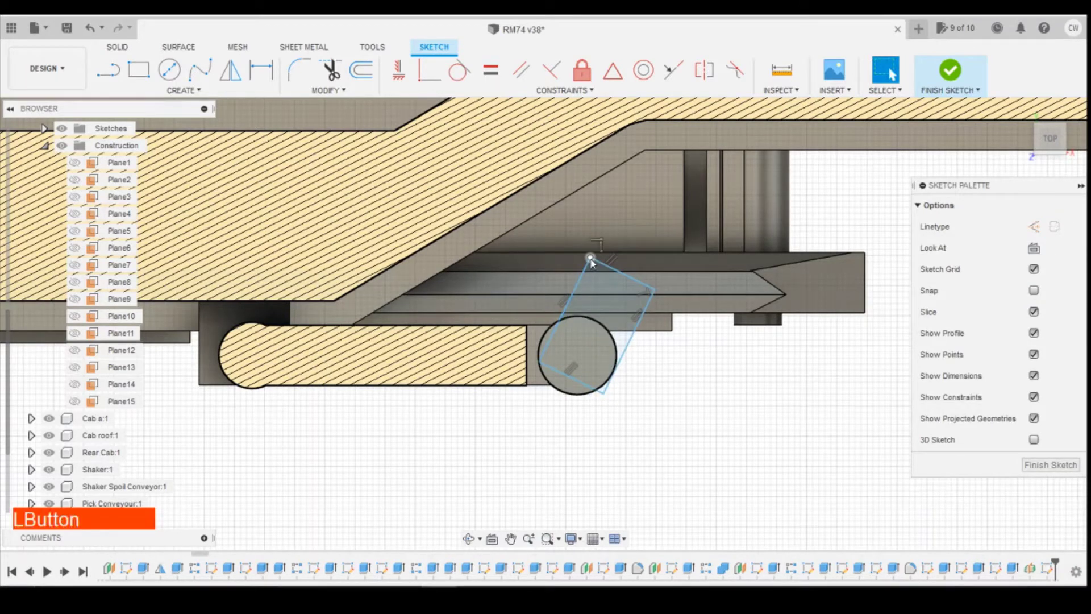
pyautogui.moveTo(591, 261); pyautogui.dragTo(582, 263)
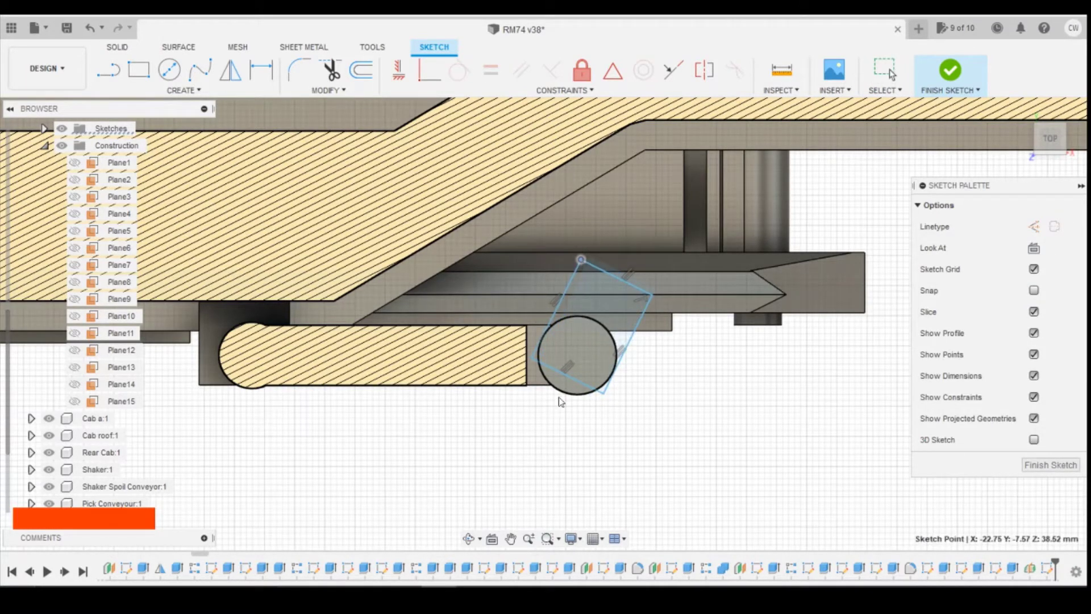
# Step: Check the reference photo rm74010 - Copy.jpg for the shape of the bracket arm
pyautogui.click(472, 587)
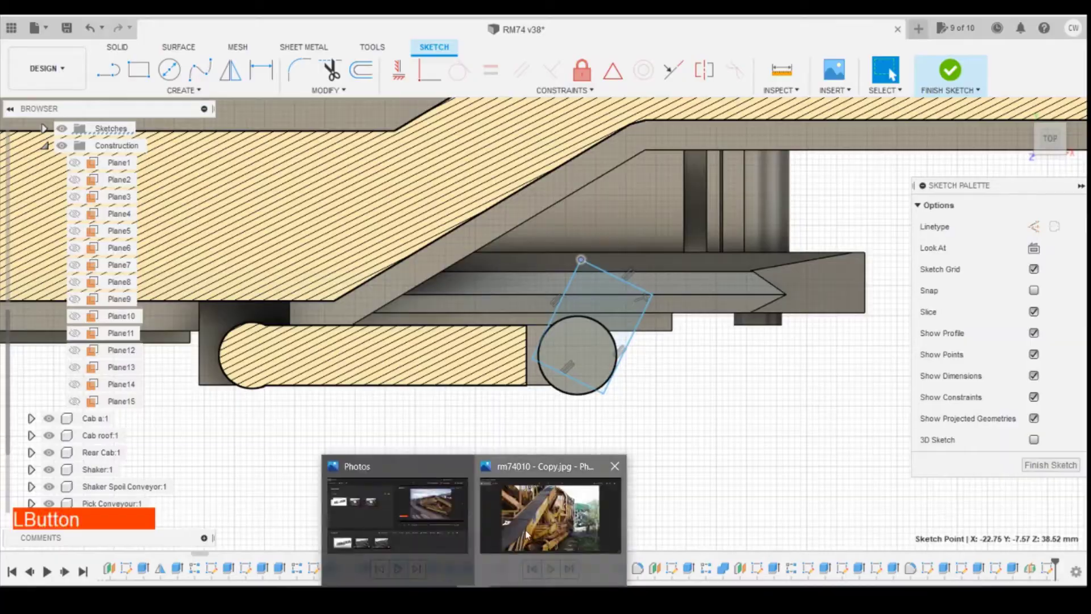
pyautogui.click(527, 534)
pyautogui.click(472, 586)
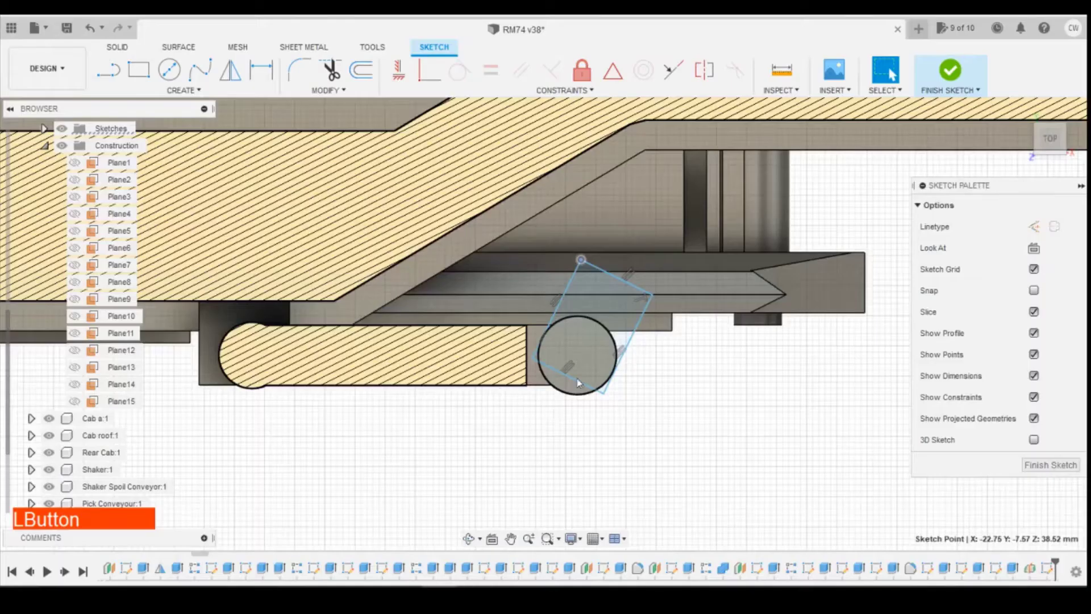
# Step: Move the tilted rectangle's short edge at the cylinder slightly outward, making the long sides about 2 mm
pyautogui.click(572, 391)
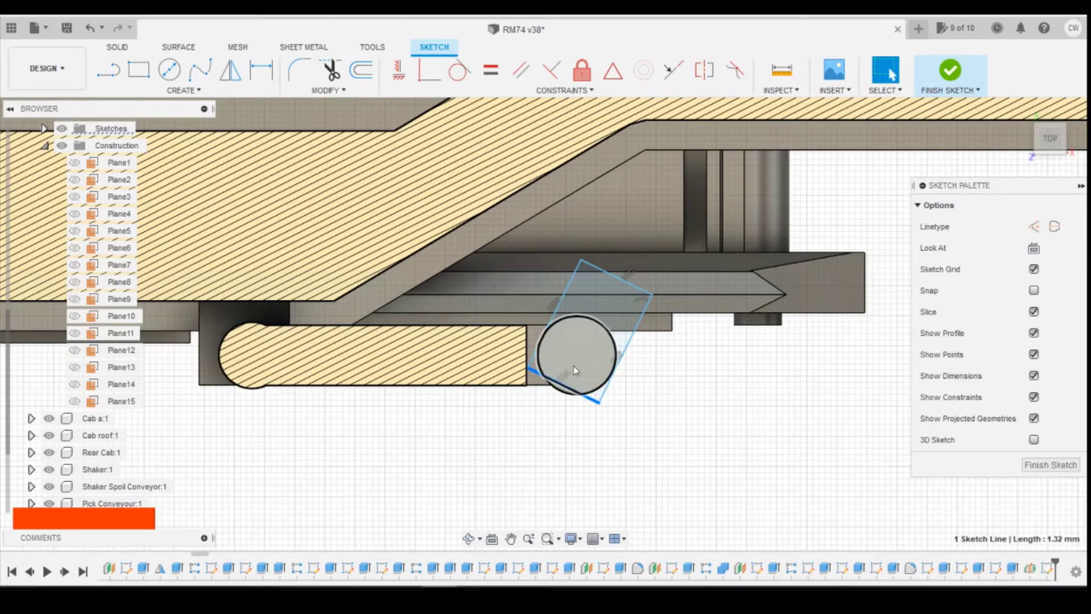
pyautogui.scroll(3, 574, 370)
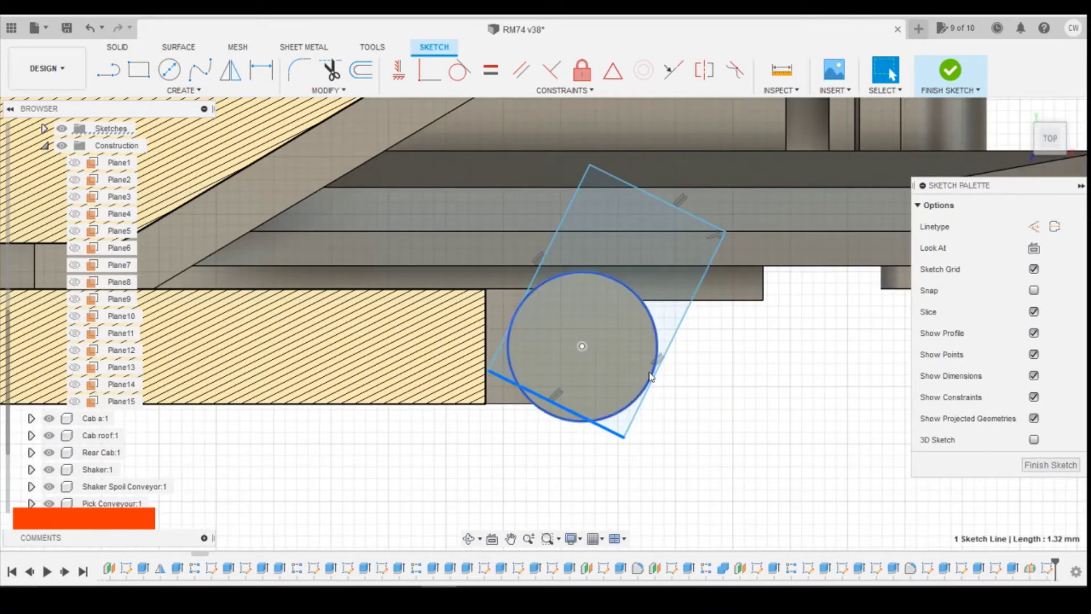
pyautogui.click(460, 71)
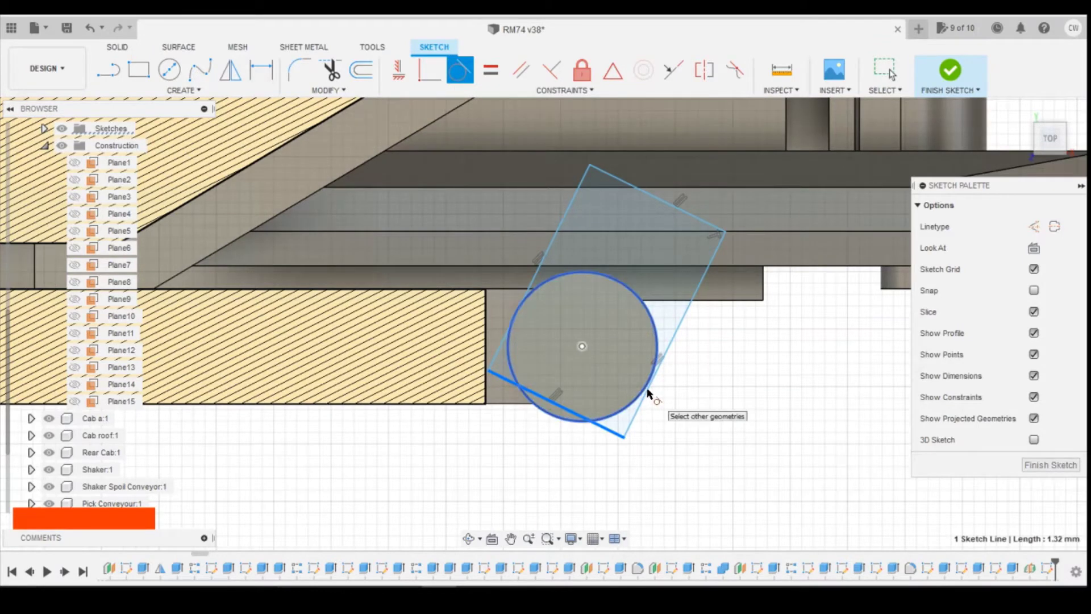
pyautogui.press('Escape')
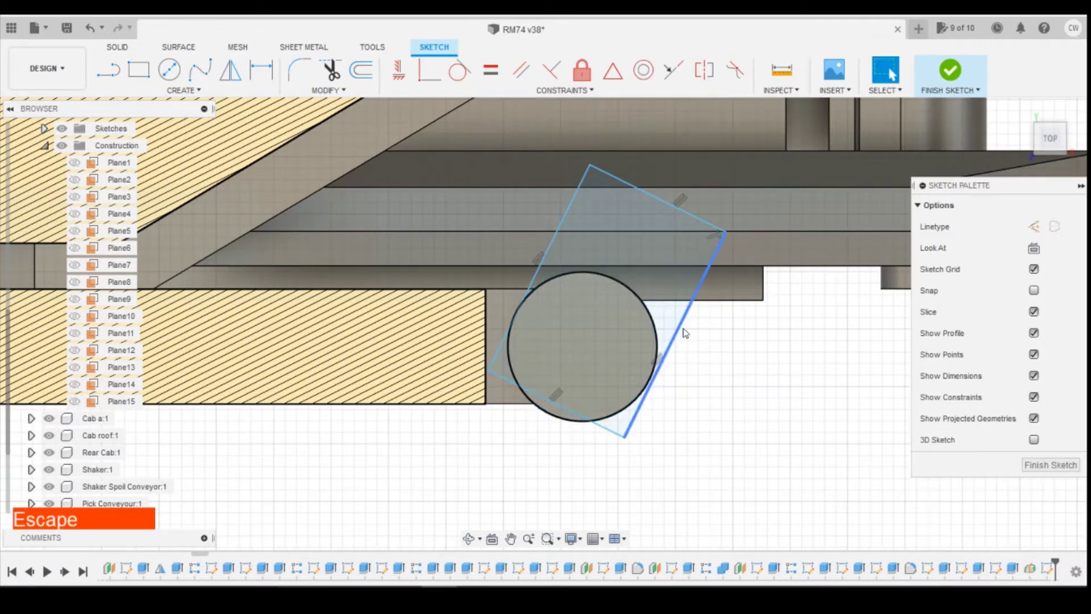
# Step: Make both long sides of the rectangle tangent to the cylinder's circle, and move the far short edge slightly outward
pyautogui.click(680, 327)
pyautogui.click(453, 83)
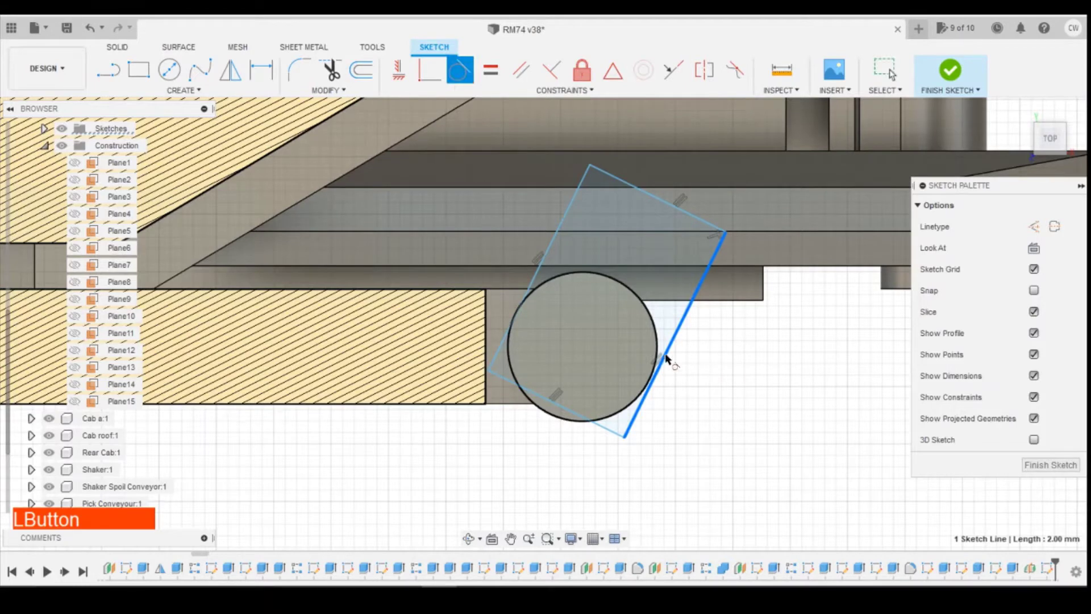
pyautogui.click(659, 352)
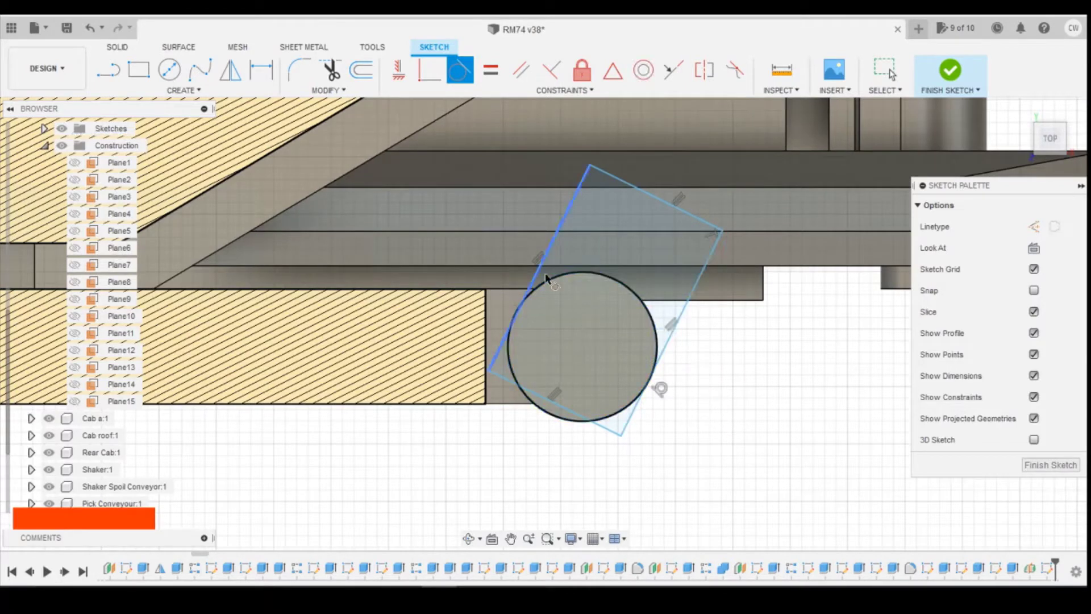
pyautogui.click(552, 259)
pyautogui.click(547, 287)
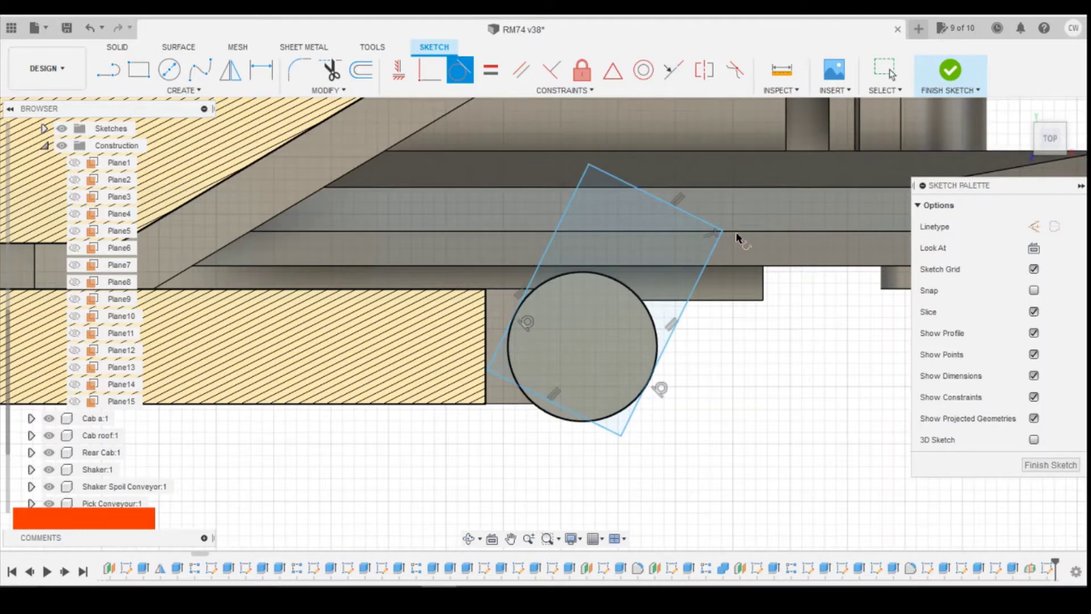
pyautogui.press('Escape')
pyautogui.moveTo(677, 214)
pyautogui.mouseDown()
pyautogui.moveTo(644, 192)
pyautogui.moveTo(685, 185)
pyautogui.mouseUp()
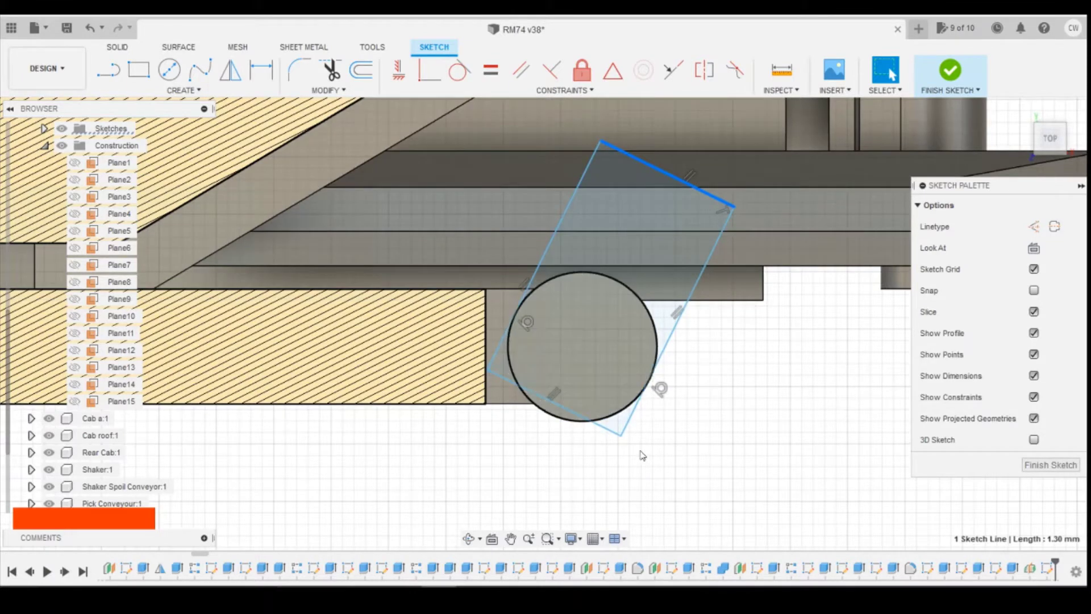
# Step: Fillet the rectangle's two corners at the cylinder end with a 0.55 mm radius
pyautogui.click(299, 69)
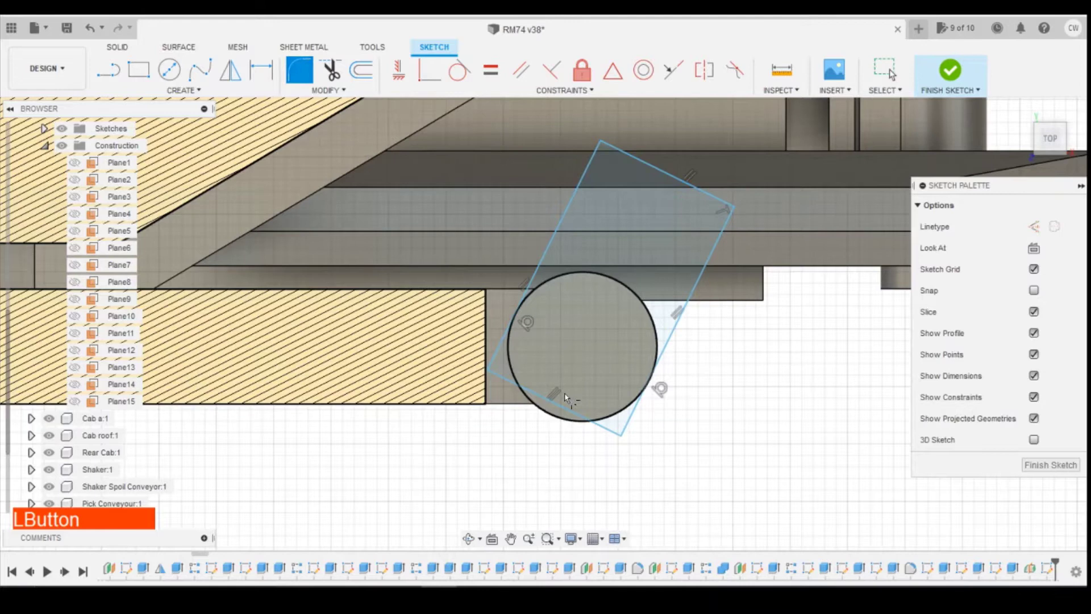
pyautogui.keyDown('shift'); pyautogui.click(621, 436); pyautogui.keyUp('shift')
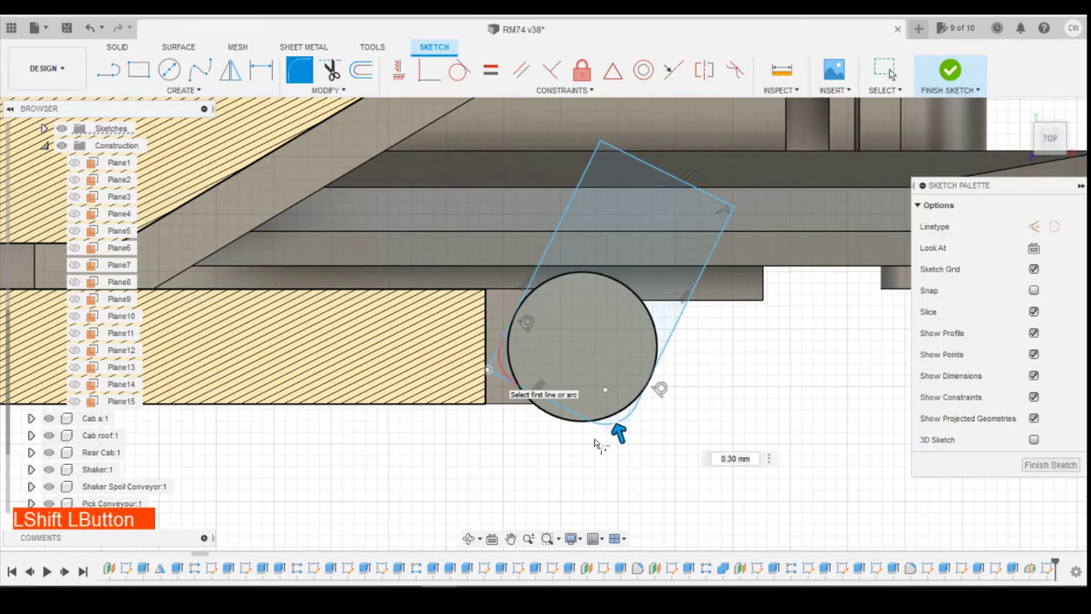
pyautogui.keyDown('shift'); pyautogui.click(489, 370); pyautogui.keyUp('shift')
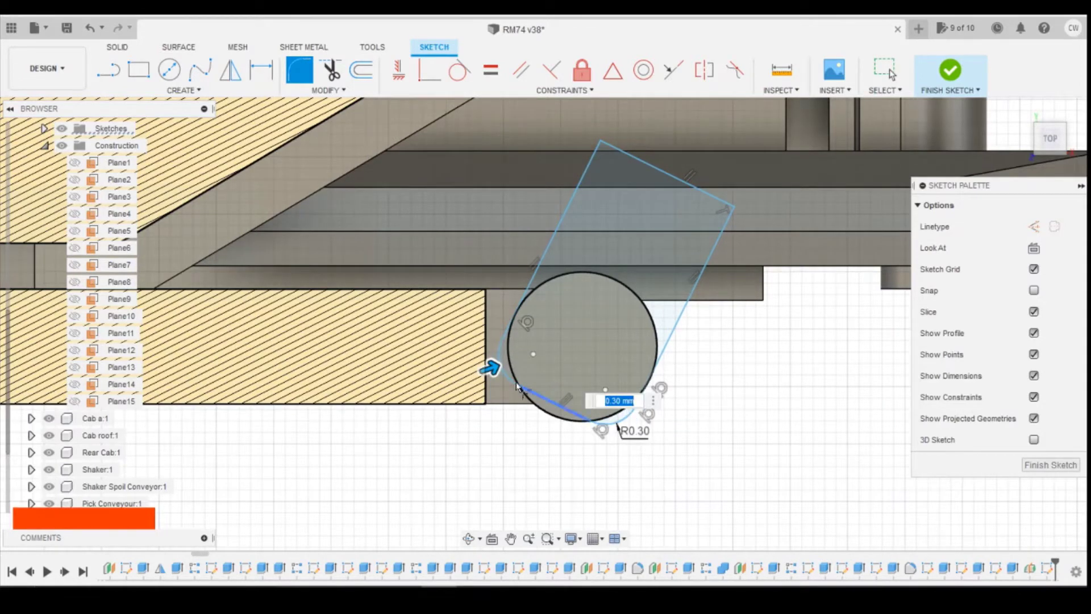
pyautogui.moveTo(497, 370); pyautogui.dragTo(508, 368)
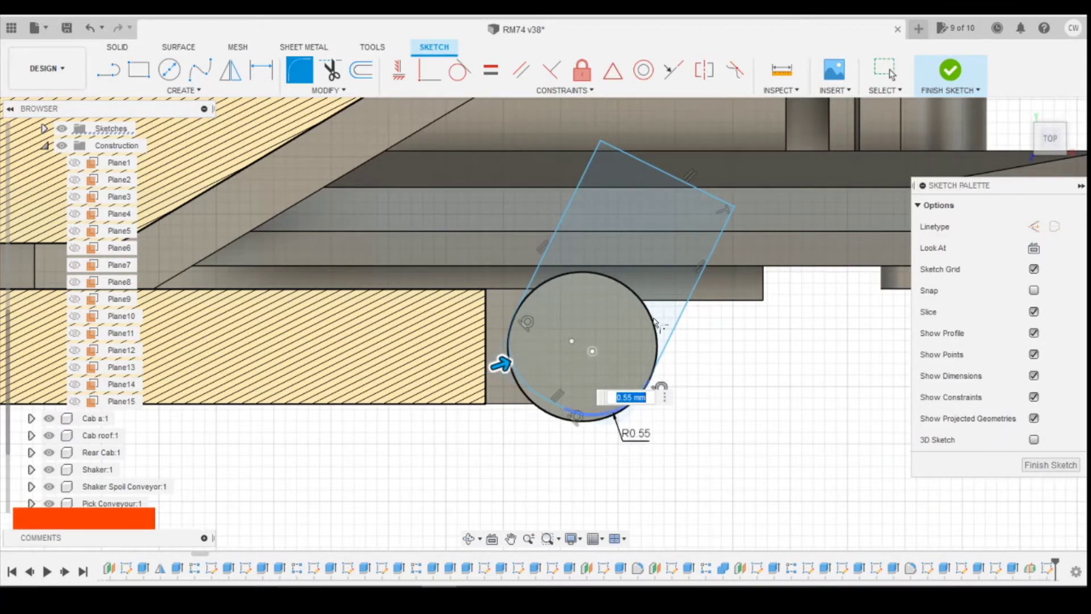
pyautogui.press('Return')
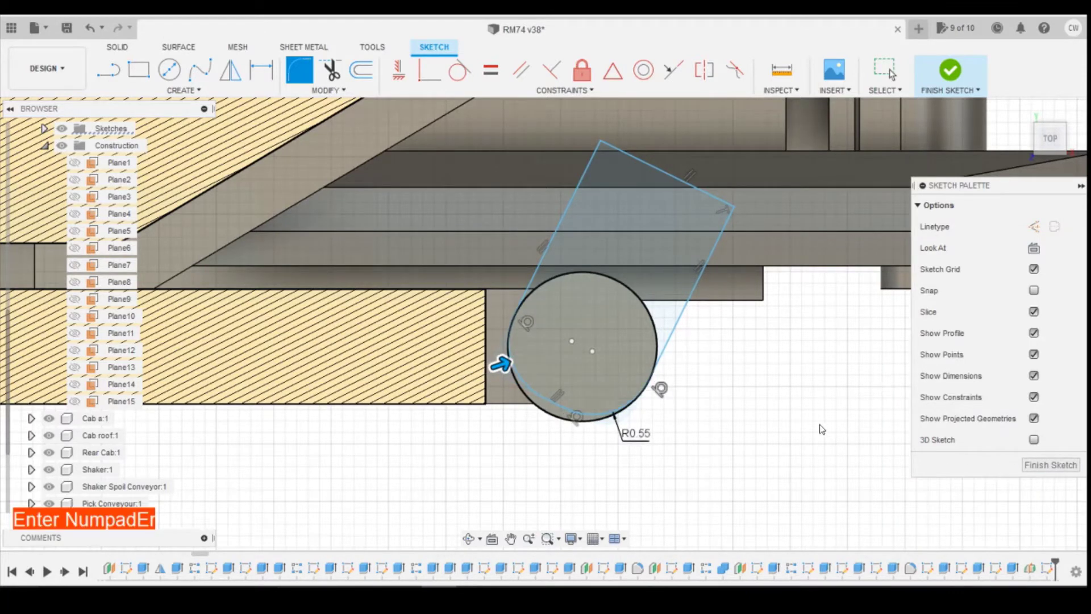
# Step: Dimension the long side of the arm profile farthest from the sectioned bracket bar to 1.6 mm
pyautogui.press('d')
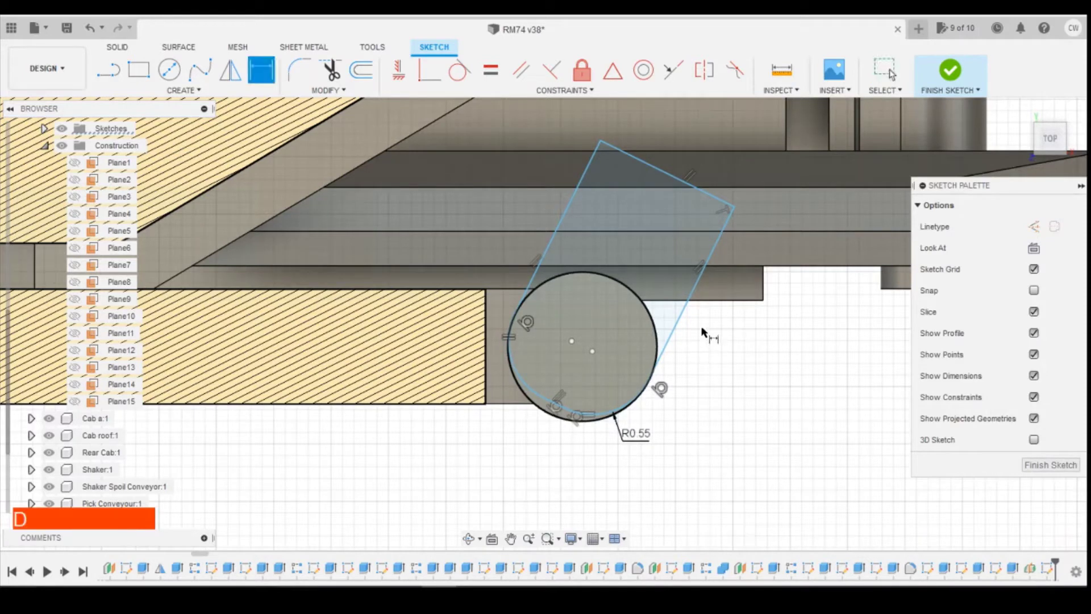
pyautogui.click(686, 316)
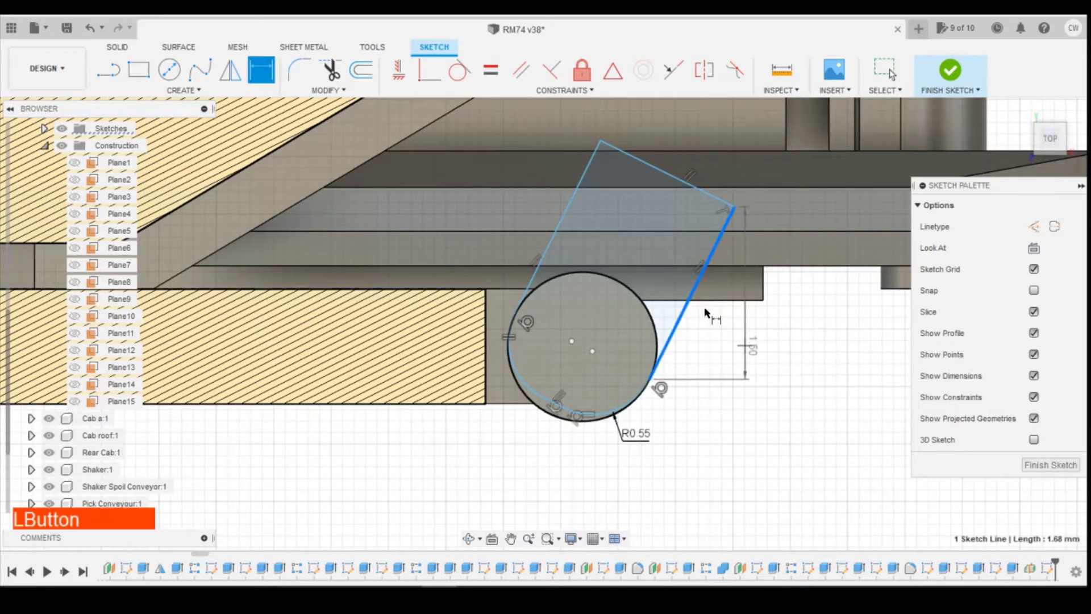
pyautogui.click(712, 331)
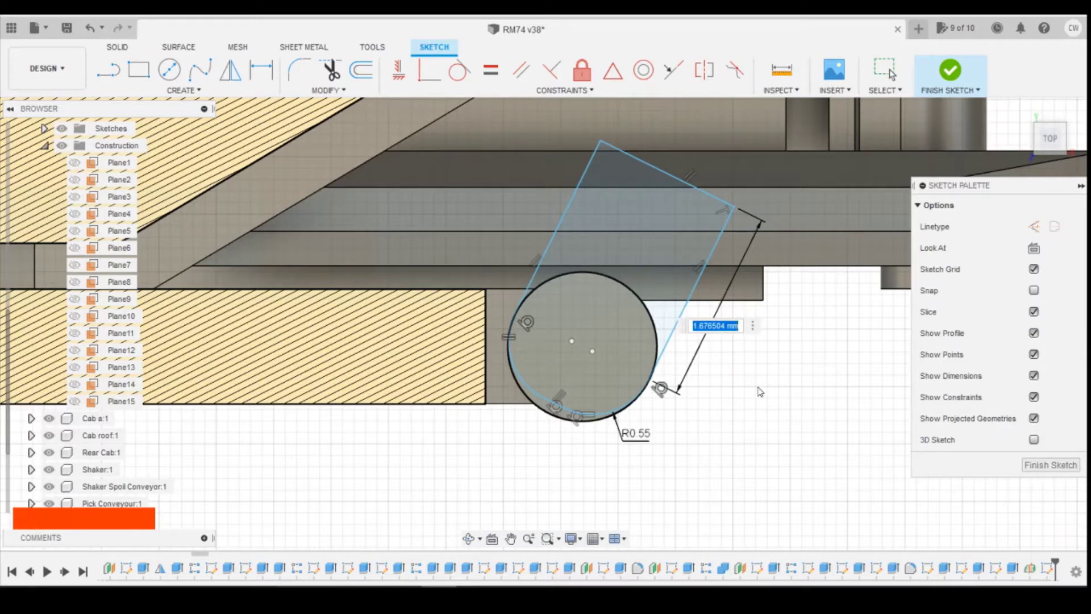
pyautogui.write('1.6')
pyautogui.press('KP_Enter')
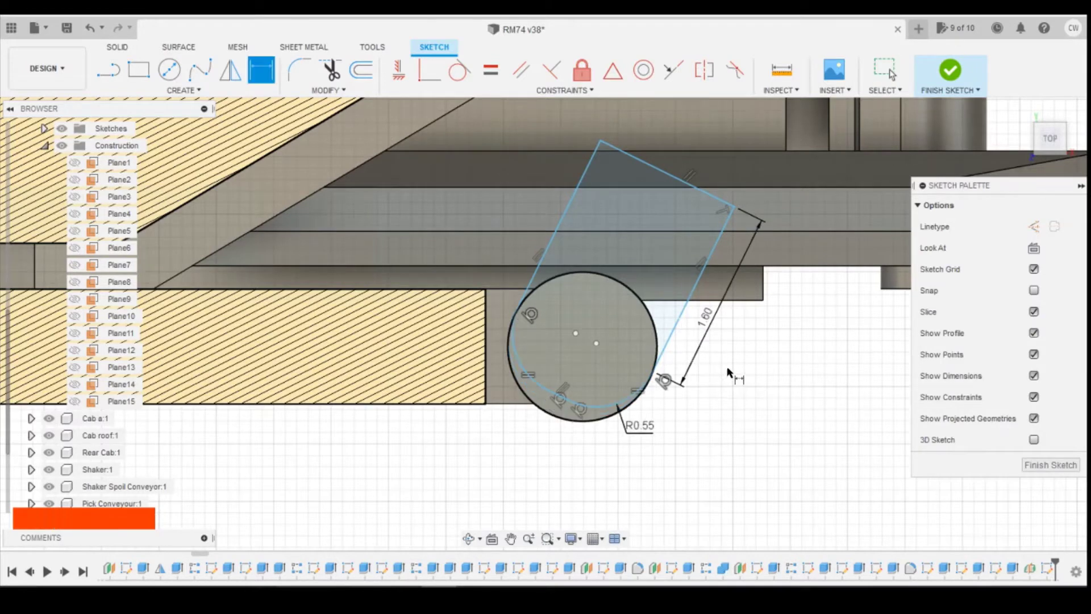
# Step: Shift the arm profile lengthwise toward the cylinder so its rounded end sits against the far side of the circle
pyautogui.scroll(-3, 749, 494)
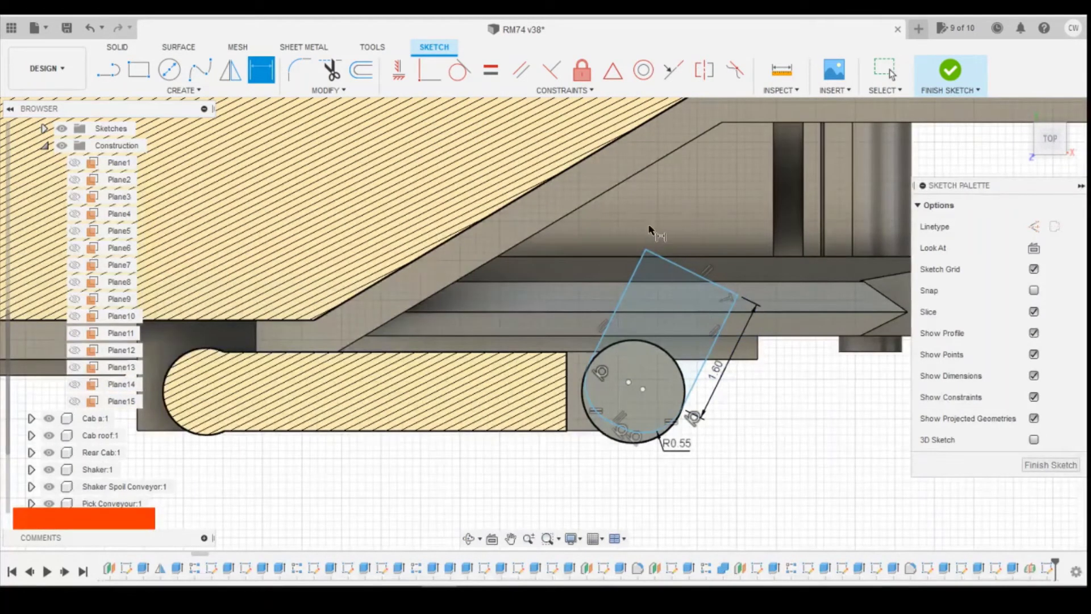
pyautogui.click(684, 276)
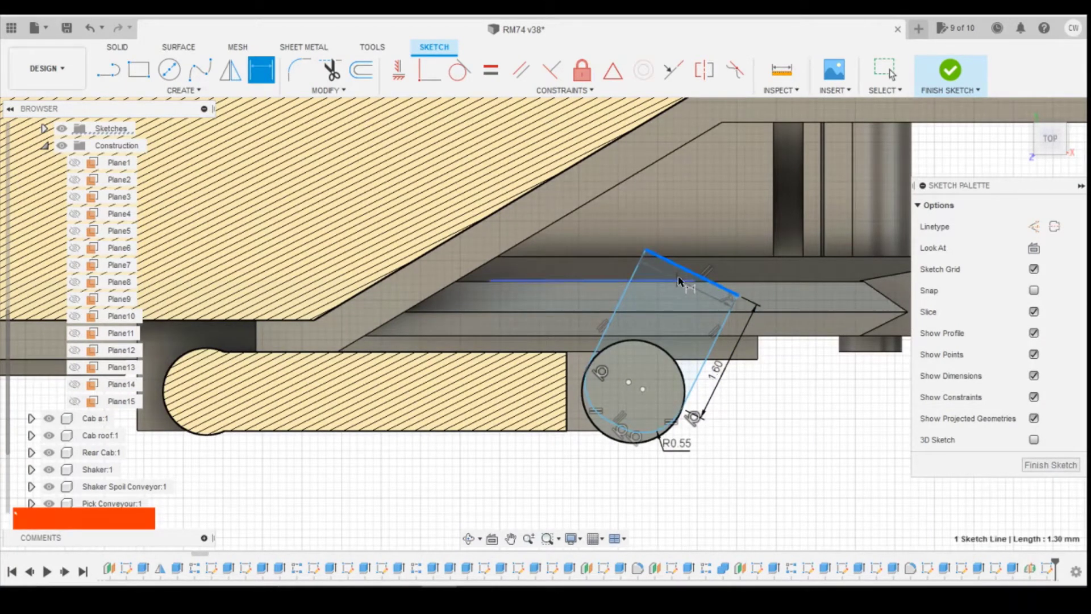
pyautogui.press('Escape')
pyautogui.click(688, 278)
pyautogui.moveTo(688, 279); pyautogui.dragTo(687, 279)
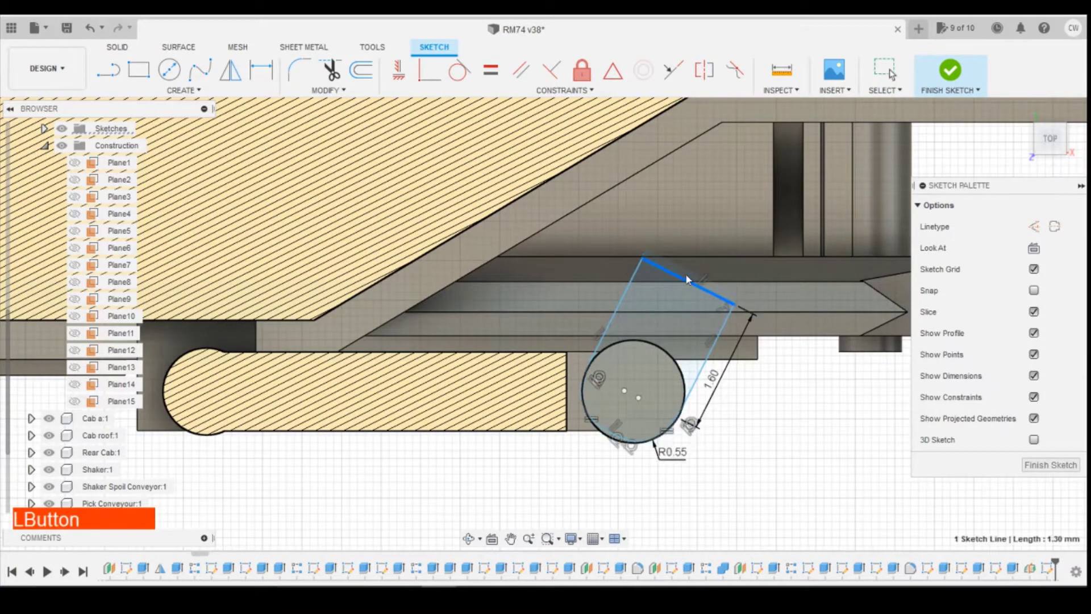
# Step: Set the vertical distance from the chassis rail's inner bend corner to the arm profile's lower square corner to 2.3 mm
pyautogui.press('d')
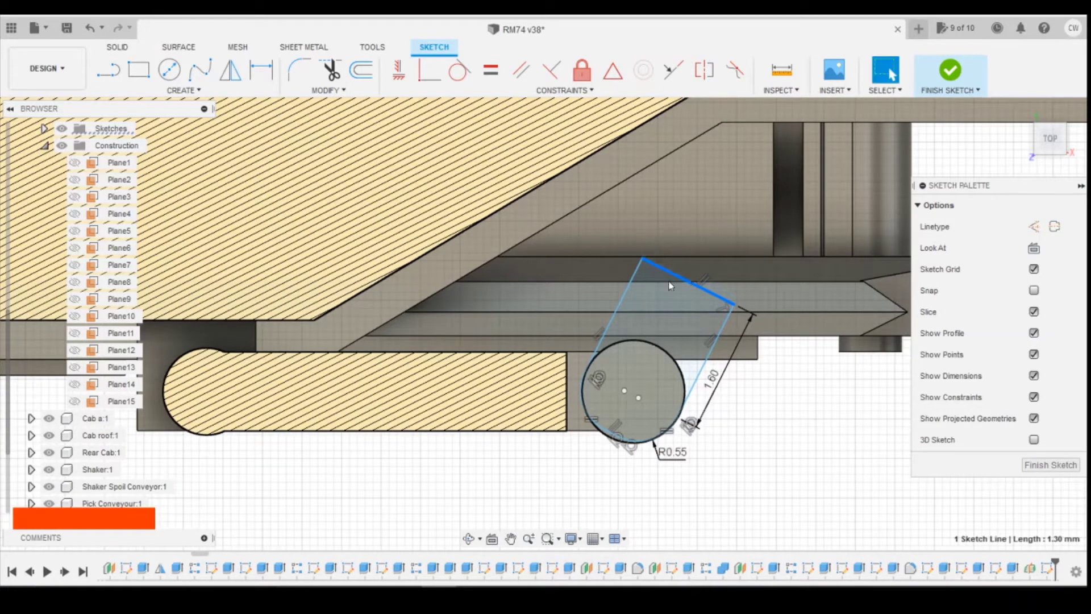
pyautogui.click(642, 261)
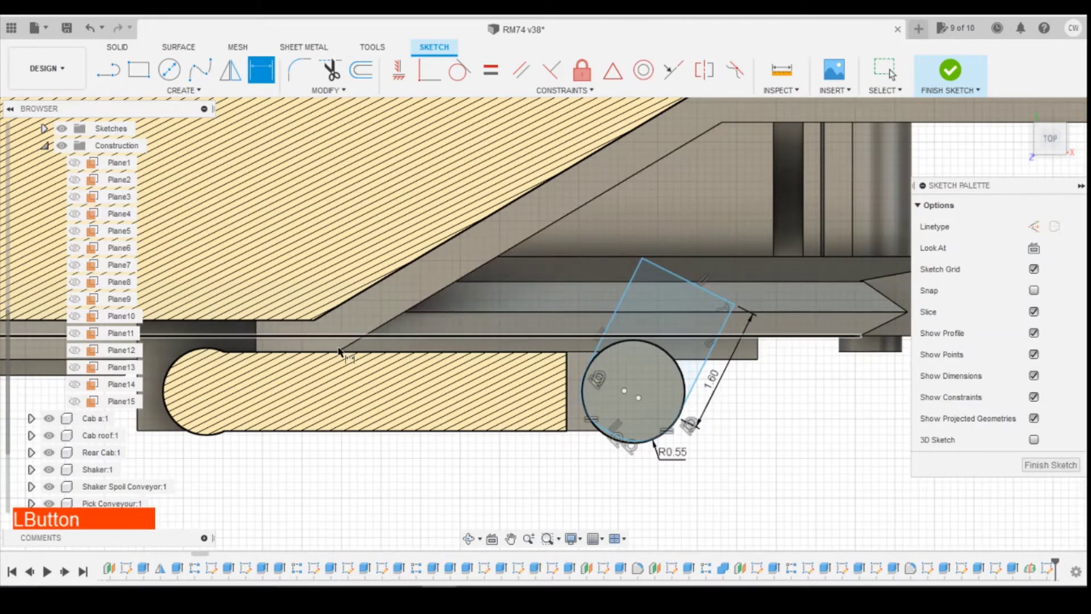
pyautogui.click(722, 120)
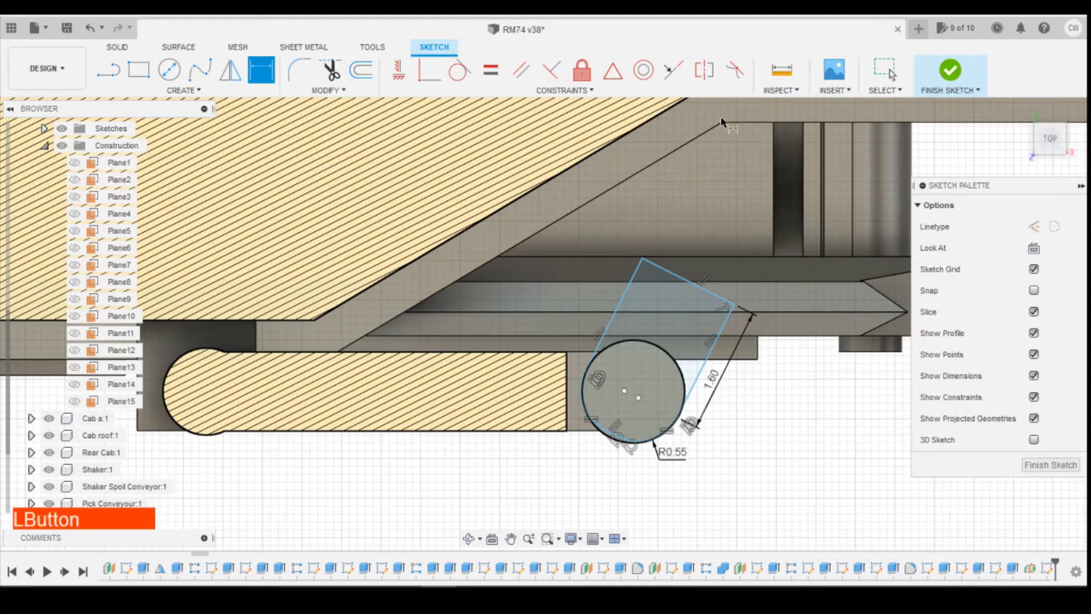
pyautogui.click(734, 305)
pyautogui.click(818, 229)
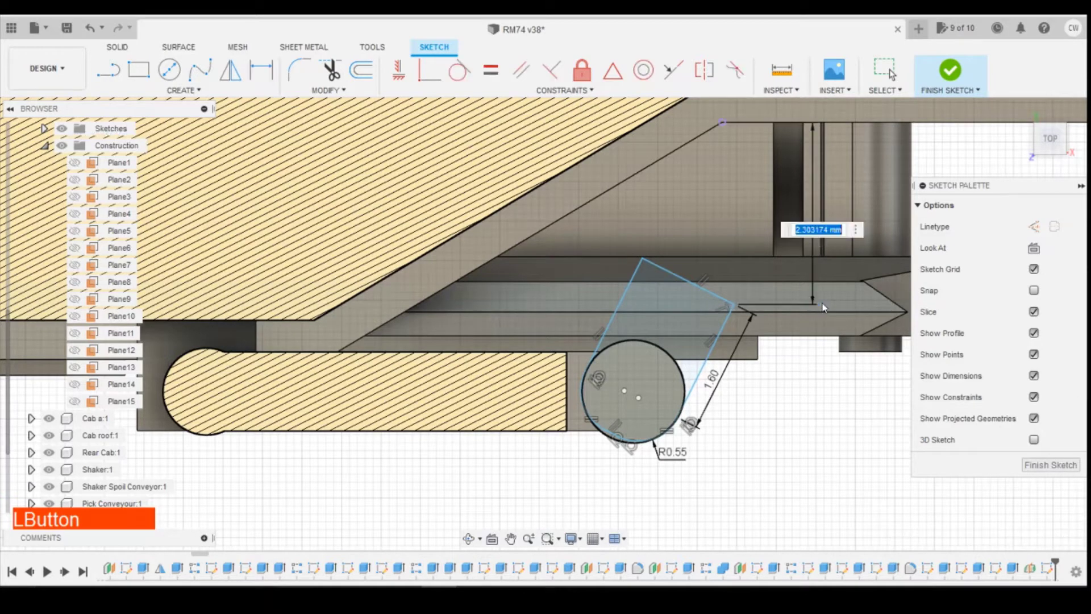
pyautogui.write('2.3')
pyautogui.press('Return')
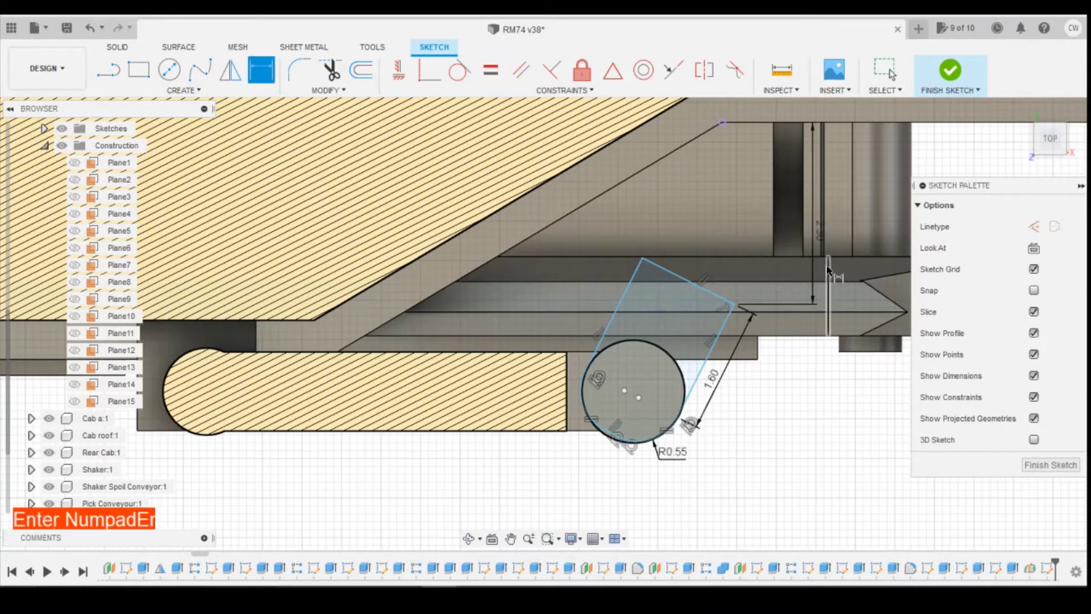
# Step: Set the vertical distance from the chassis rail's inner bend corner to the arm profile's upper square corner to 1.72 mm
pyautogui.click(643, 258)
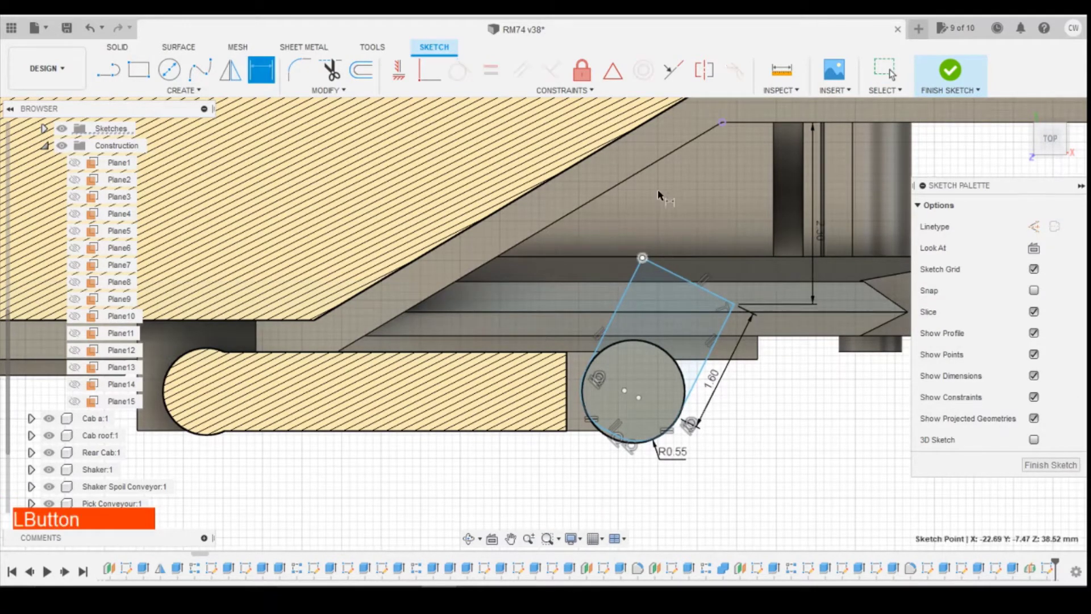
pyautogui.click(722, 123)
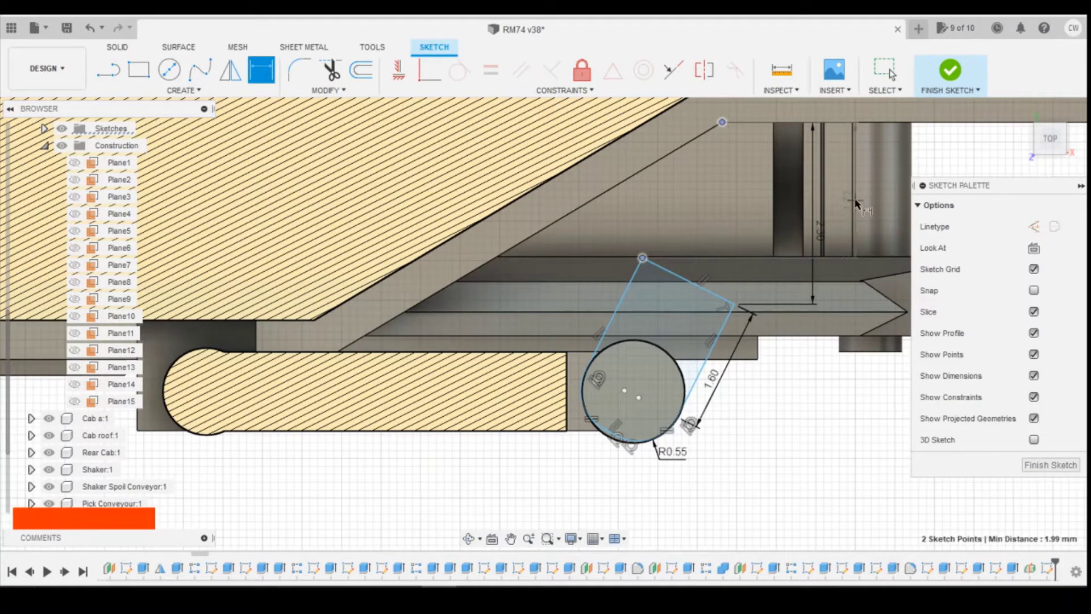
pyautogui.click(880, 271)
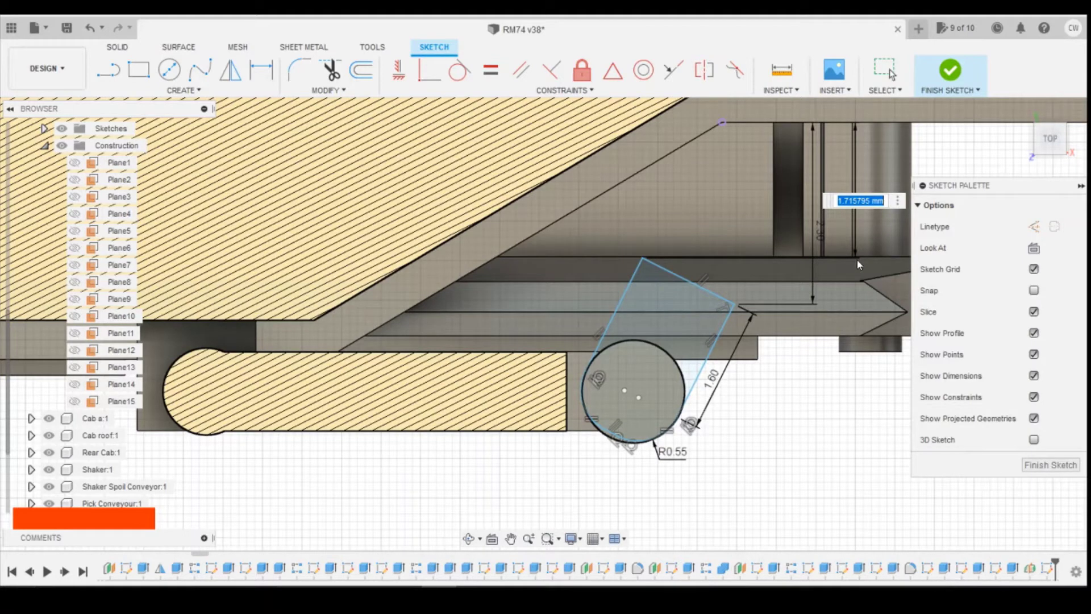
pyautogui.write('1.72')
pyautogui.press('Return')
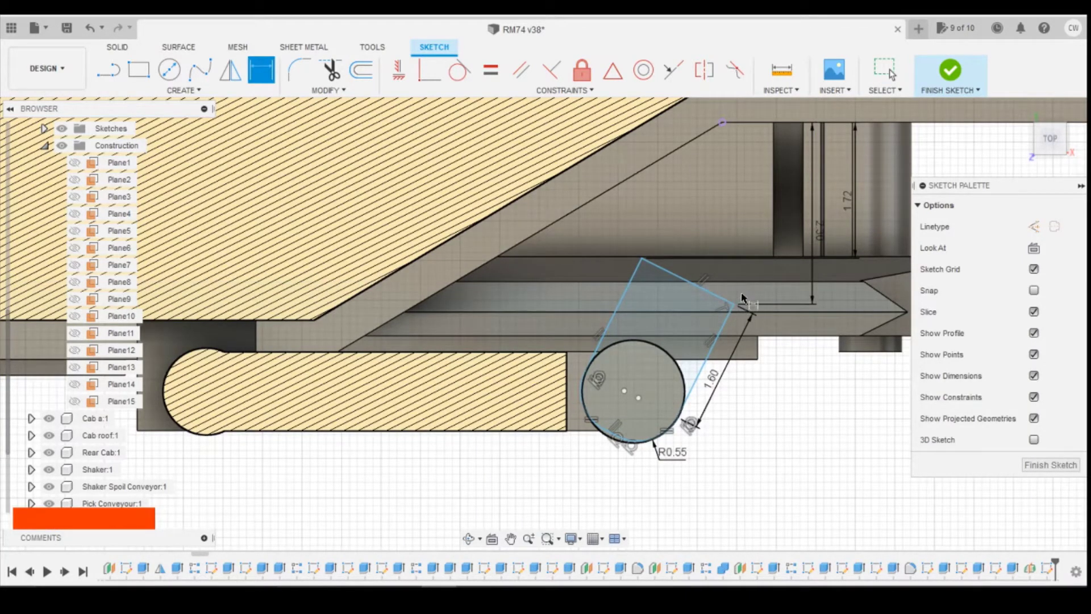
# Step: Try to add a horizontal dimension between the arm profile's lower square corner and the chassis rail's inner bend corner
pyautogui.click(733, 304)
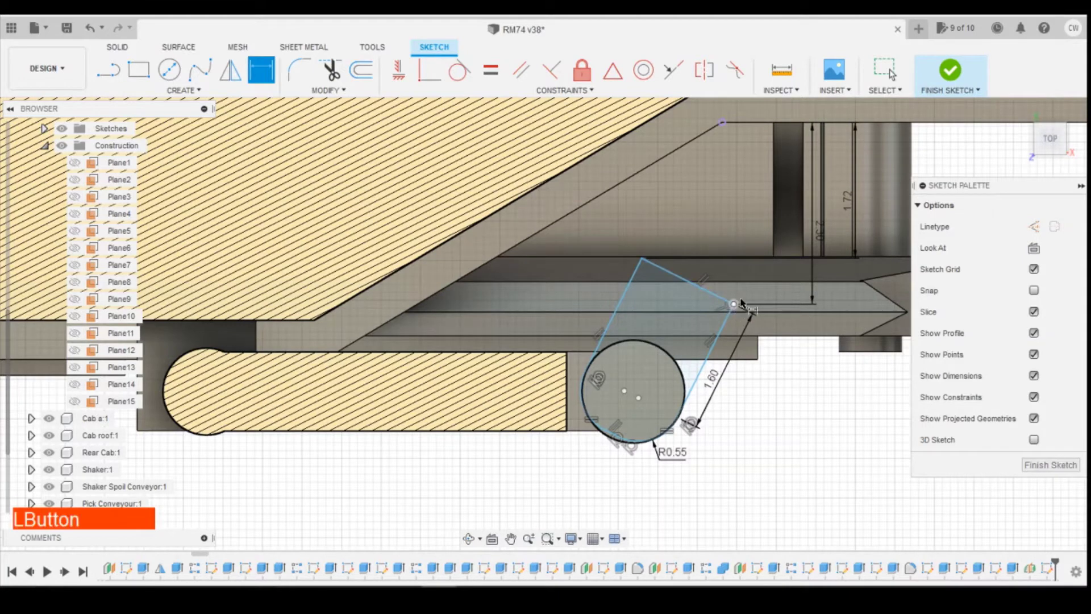
pyautogui.click(722, 122)
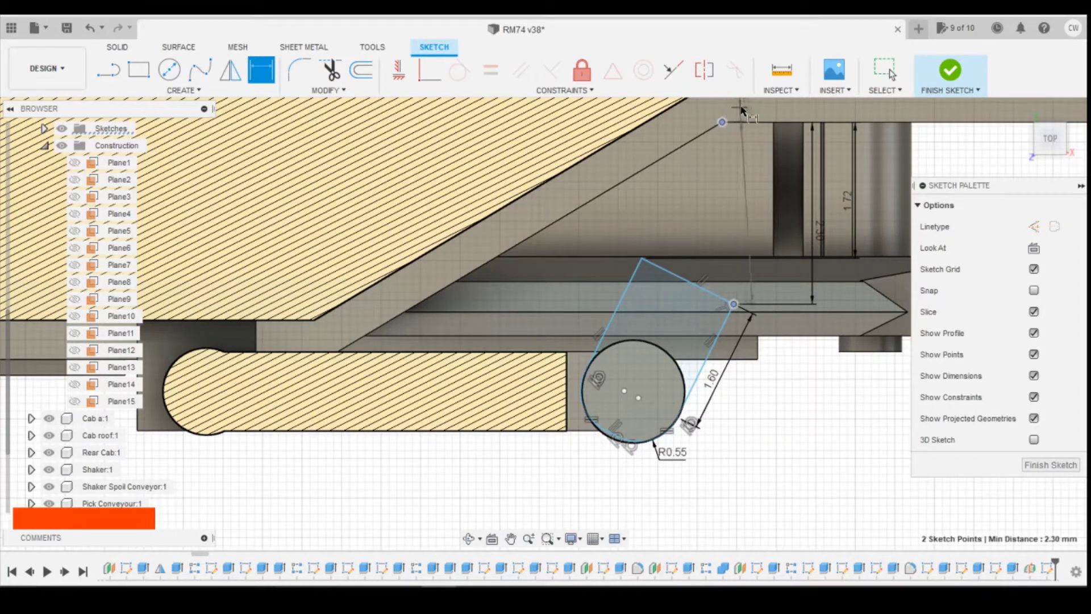
pyautogui.click(723, 109)
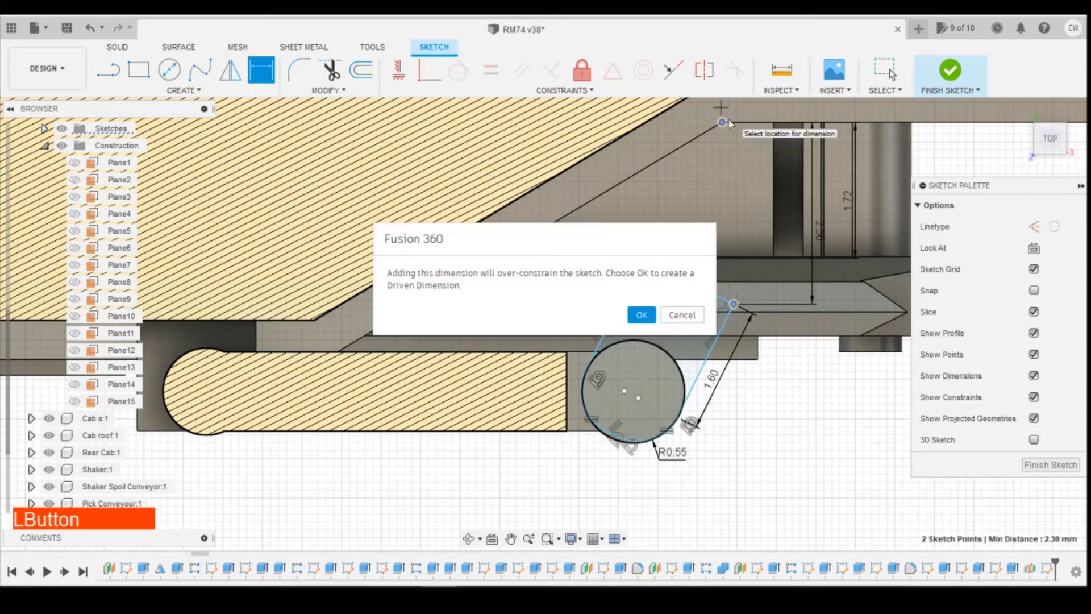
pyautogui.click(682, 315)
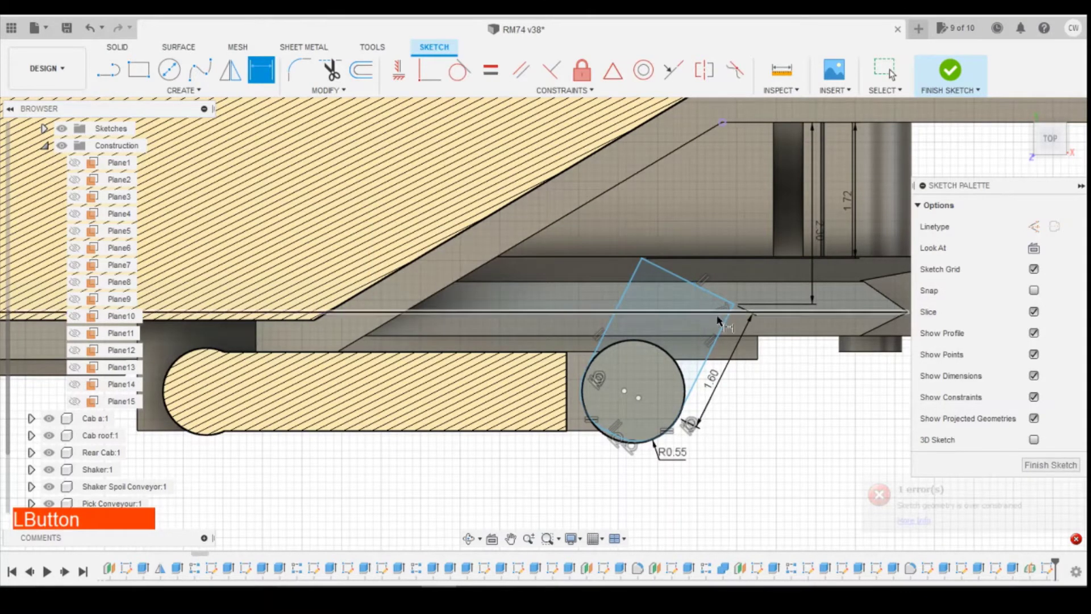
# Step: Try to dimension the arm profile's short square end edge
pyautogui.click(714, 295)
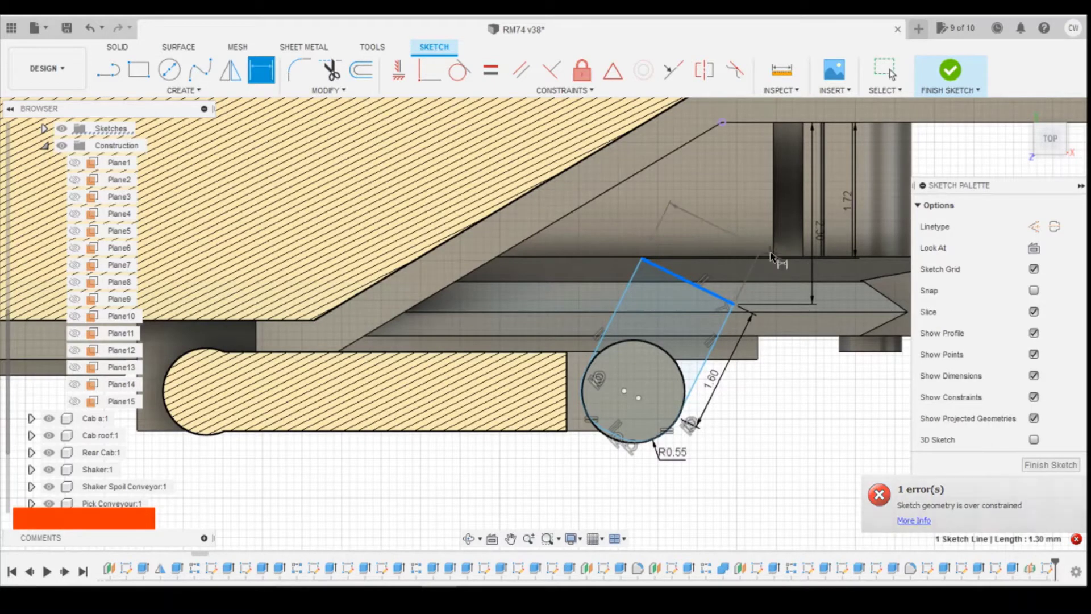
pyautogui.click(747, 290)
pyautogui.press('Escape')
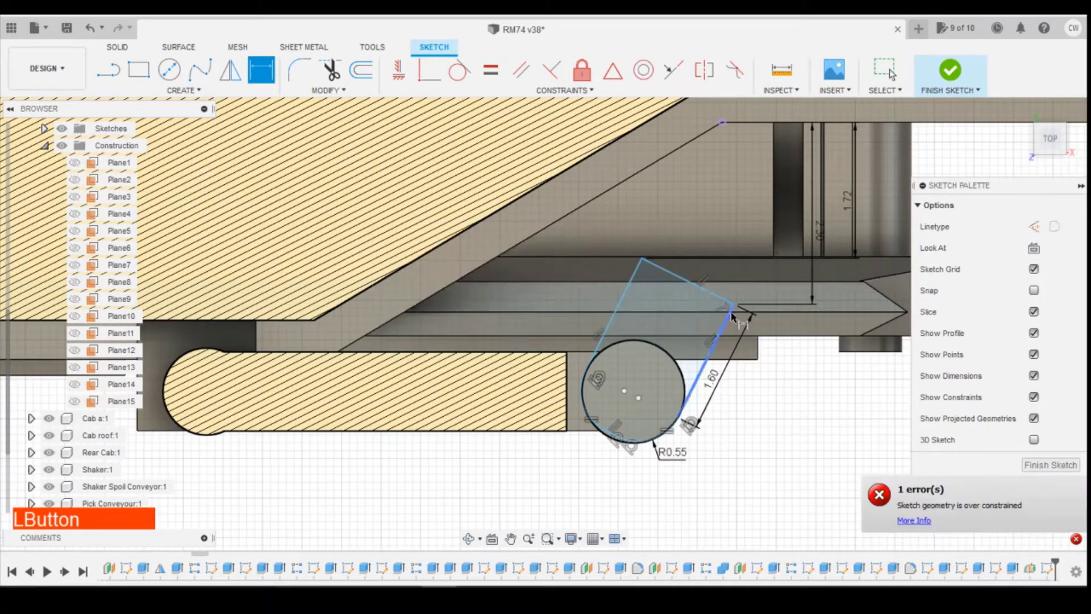
# Step: Check the lengths of the arm profile's end and side edges and the positions of its two square corners
pyautogui.click(716, 298)
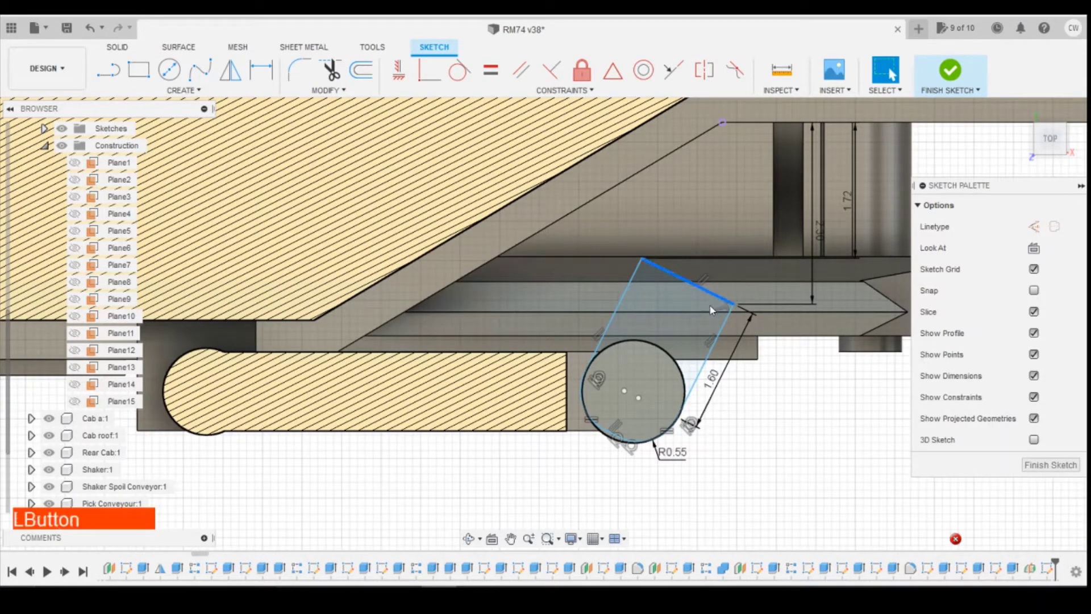
pyautogui.click(726, 319)
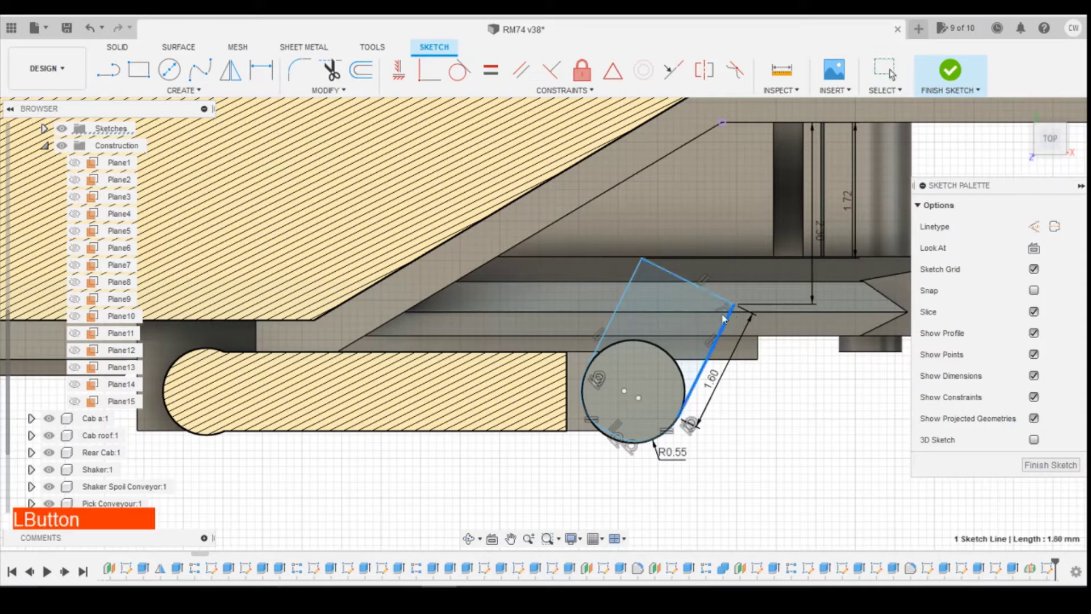
pyautogui.click(733, 305)
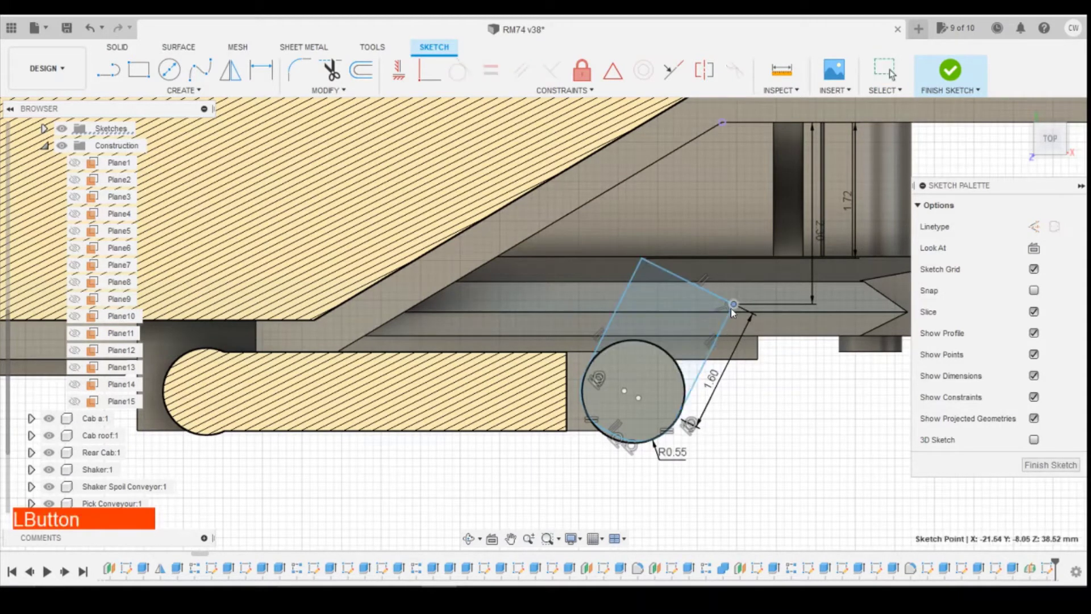
pyautogui.click(642, 259)
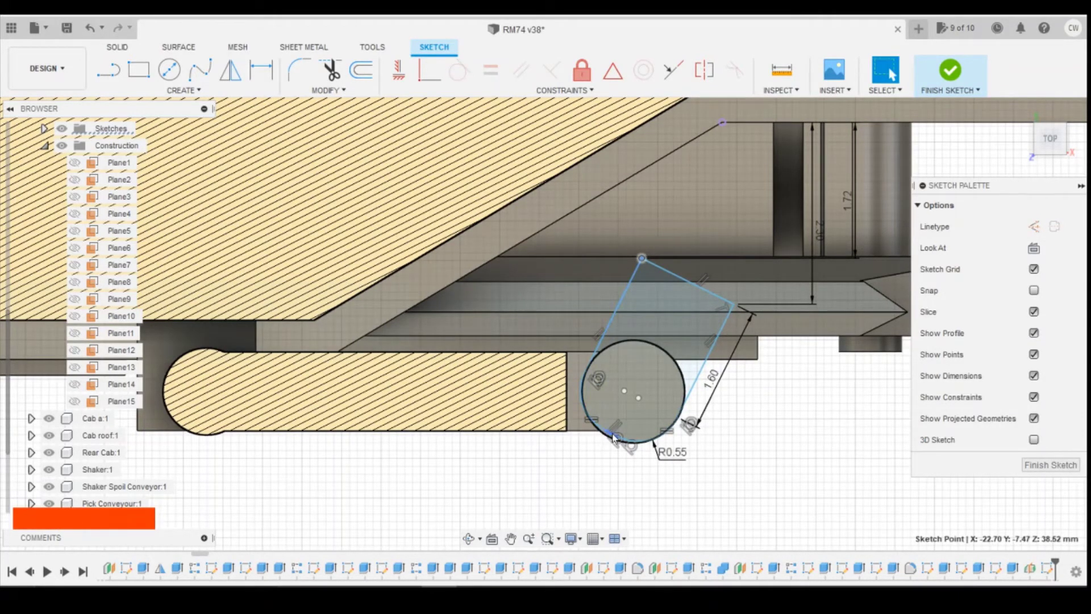
pyautogui.scroll(3, 679, 424)
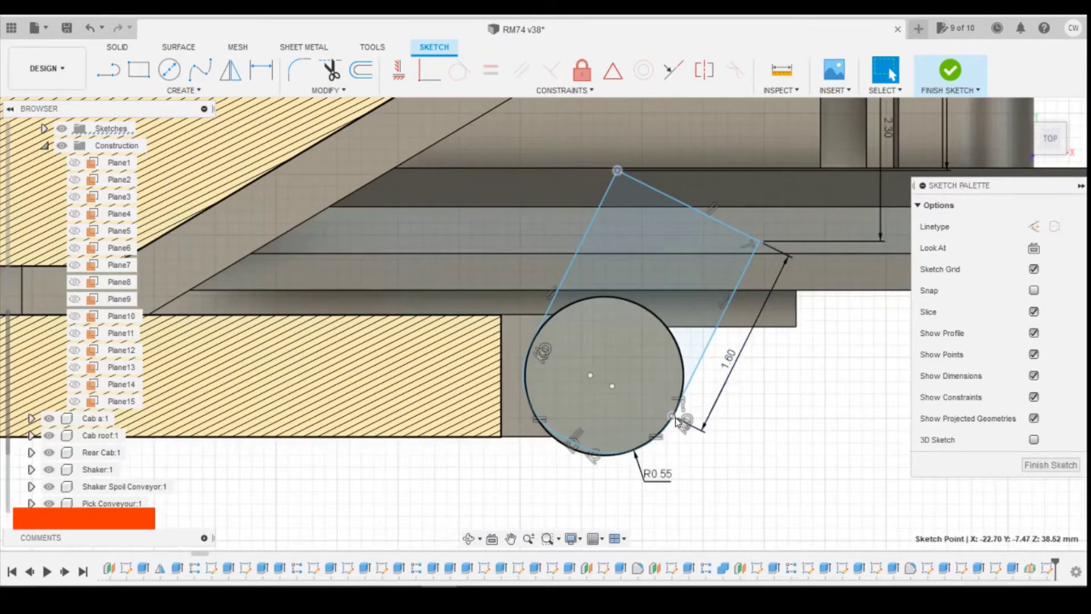
pyautogui.scroll(-2, 677, 421)
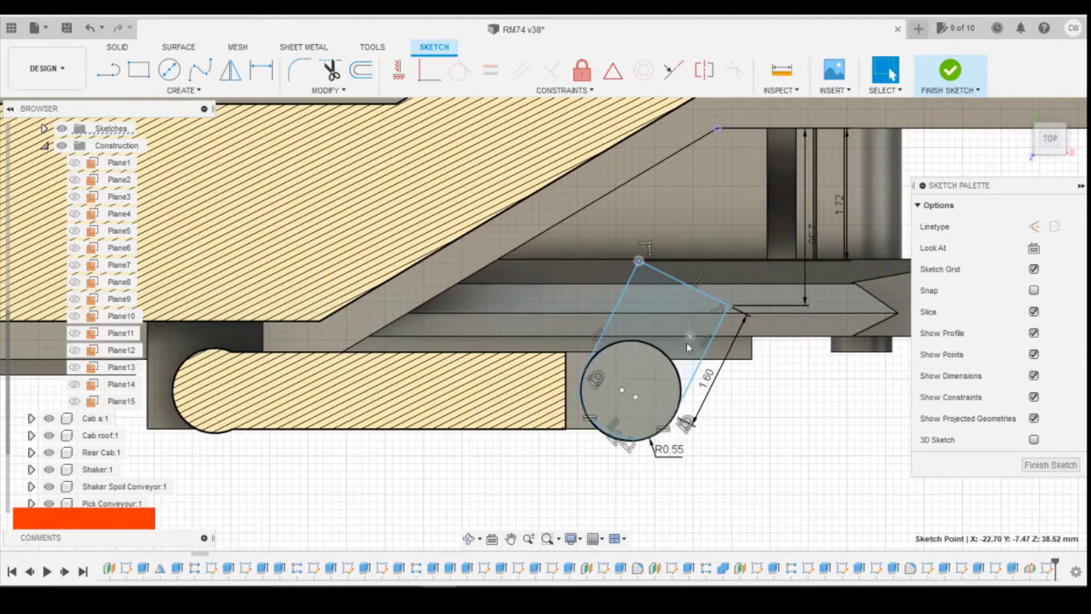
pyautogui.press('Escape')
# Step: Extrude the arm profile together with the overlapping cylinder circle 0.30 mm upward, joining it to the existing body
pyautogui.click(675, 278)
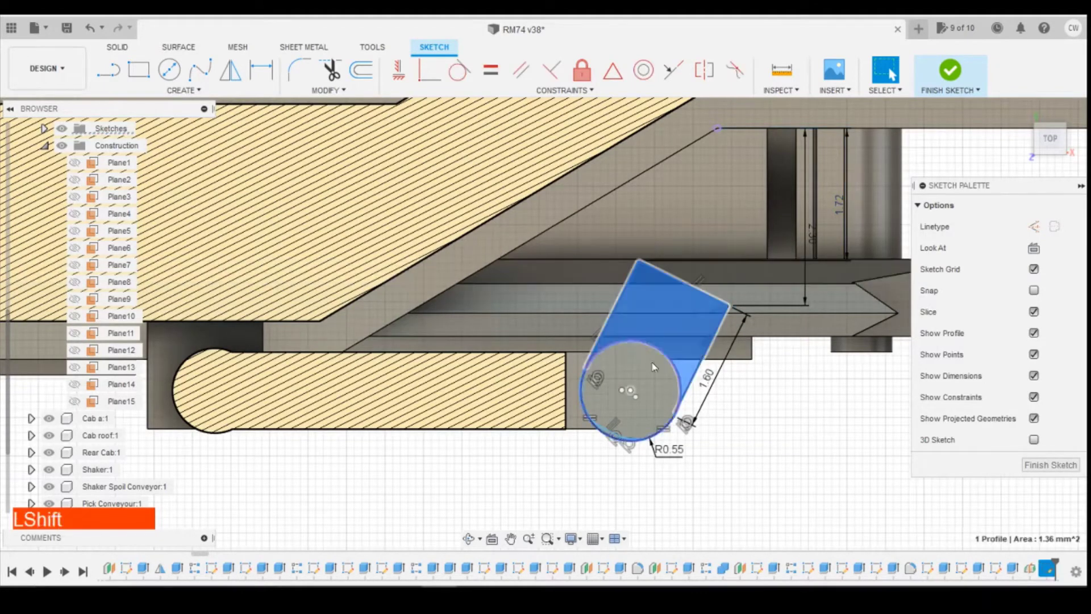
pyautogui.keyDown('shift'); pyautogui.click(651, 380); pyautogui.keyUp('shift')
pyautogui.scroll(5, 650, 376)
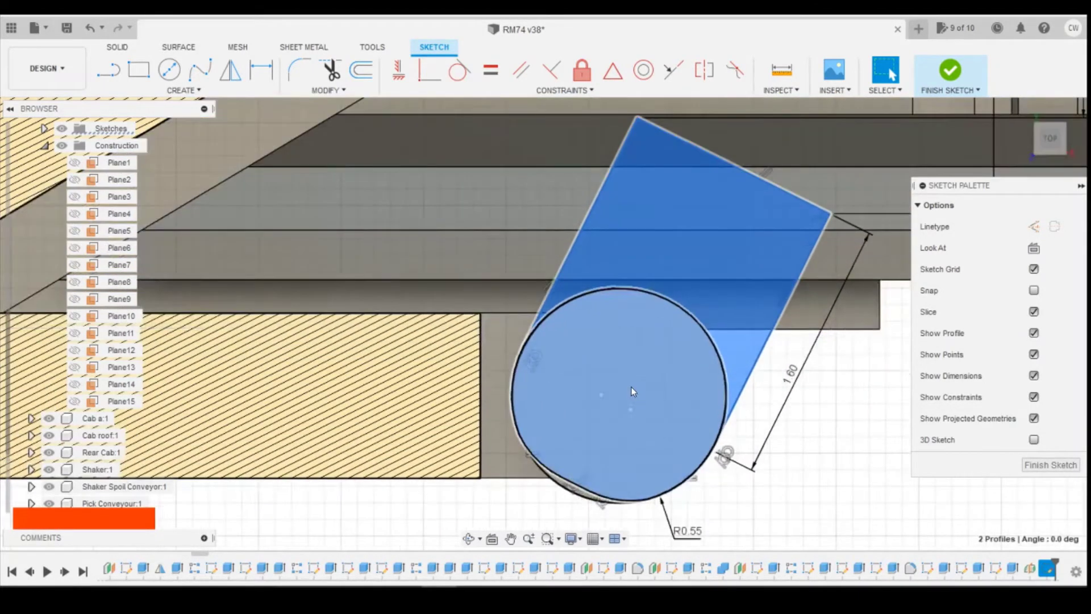
pyautogui.rightClick(635, 379)
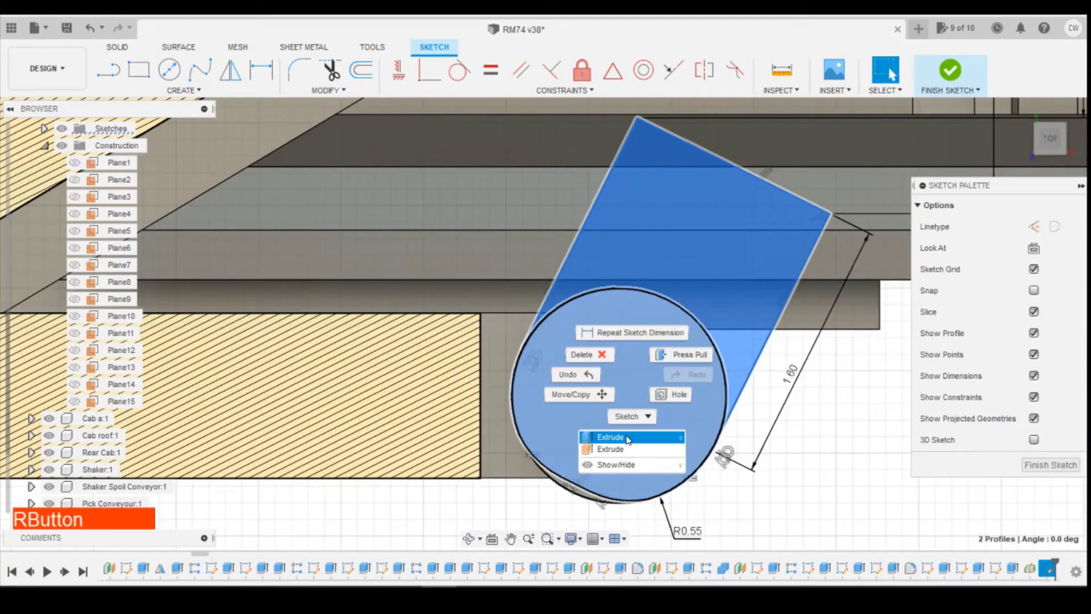
pyautogui.click(609, 434)
pyautogui.click(1056, 144)
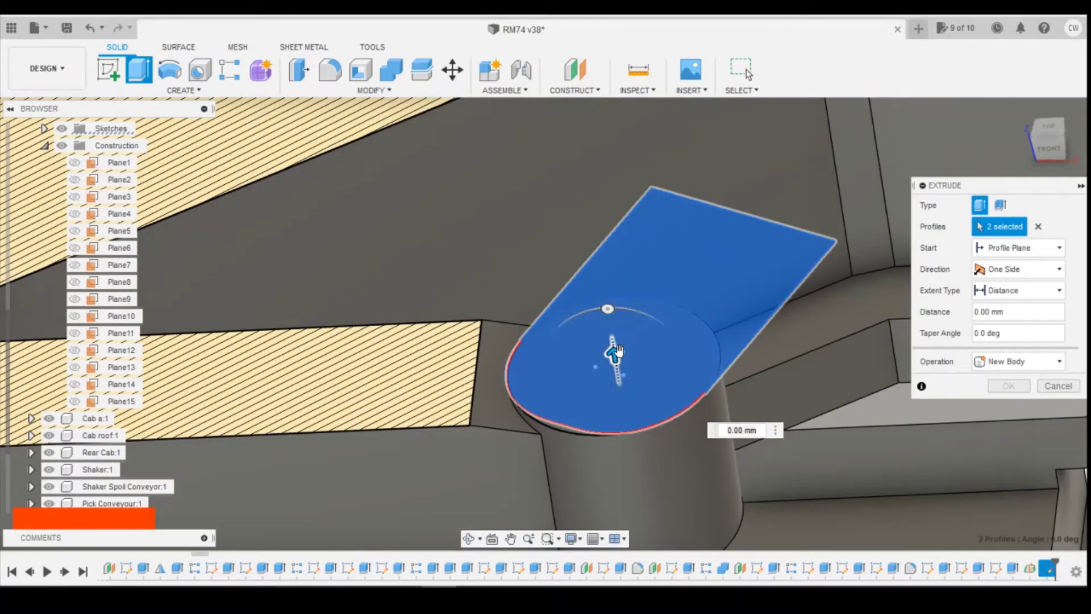
pyautogui.moveTo(618, 351); pyautogui.dragTo(614, 316)
pyautogui.click(1001, 364)
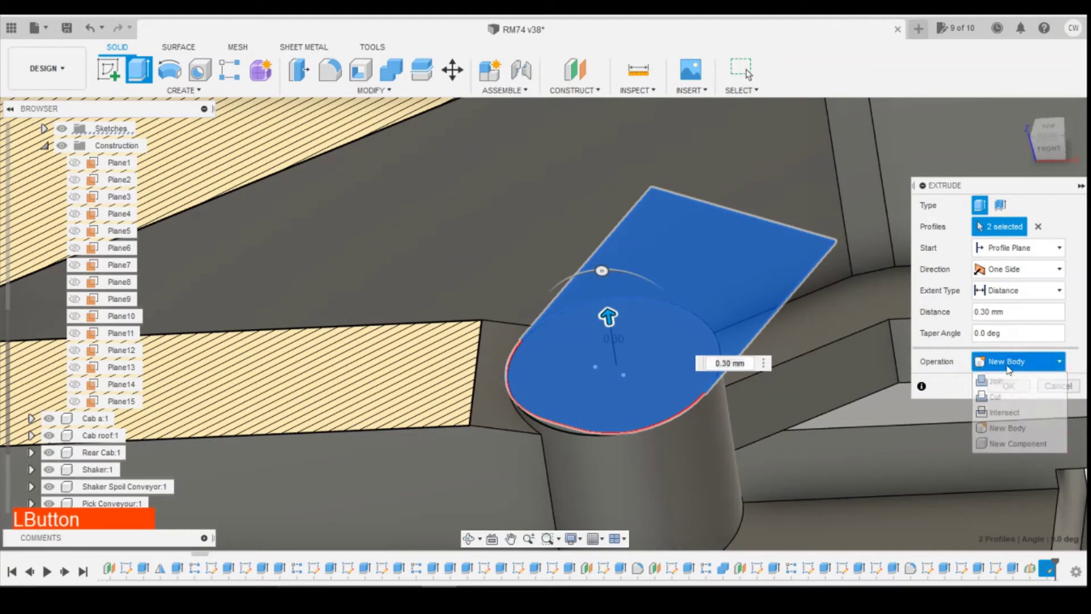
pyautogui.click(1007, 377)
pyautogui.click(1009, 386)
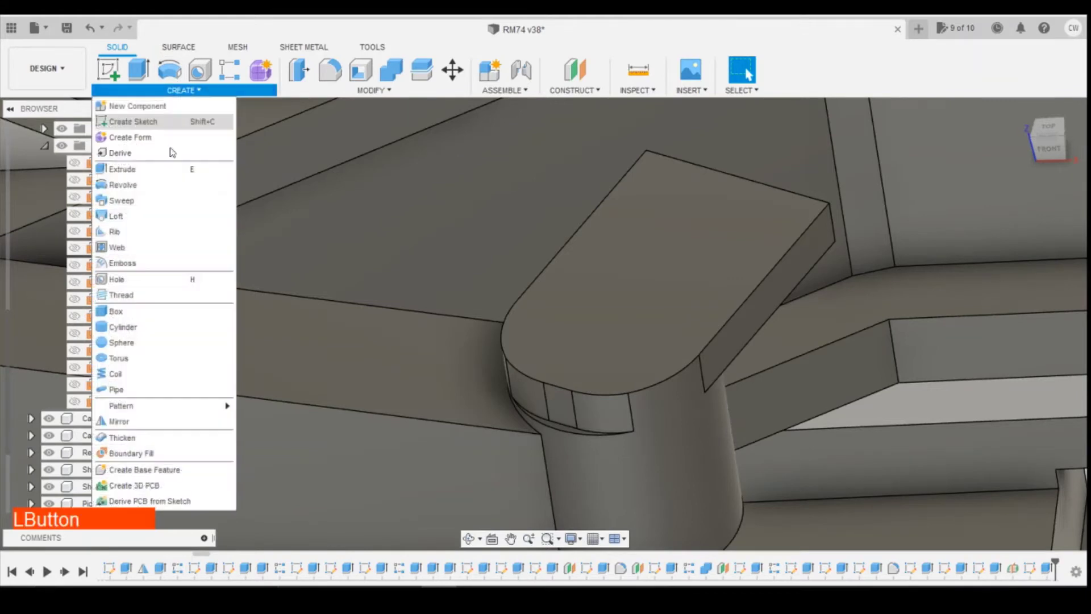
# Step: Mirror the arm extrusion feature about Plane15 to add a matching arm plate at the cylinder's lower end
pyautogui.click(182, 90)
pyautogui.click(149, 420)
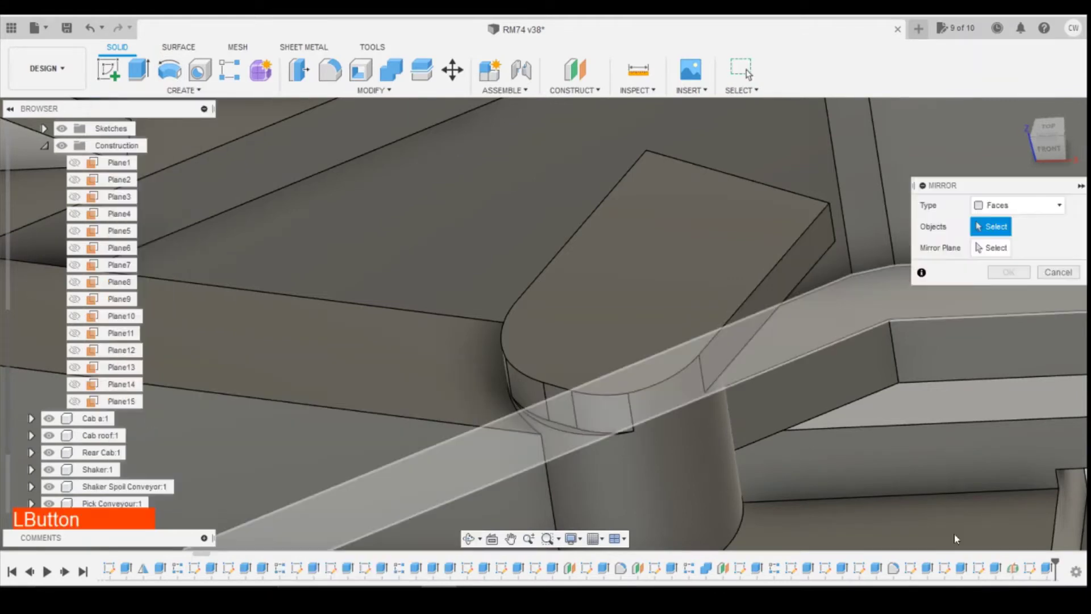
pyautogui.click(1016, 208)
pyautogui.click(1000, 238)
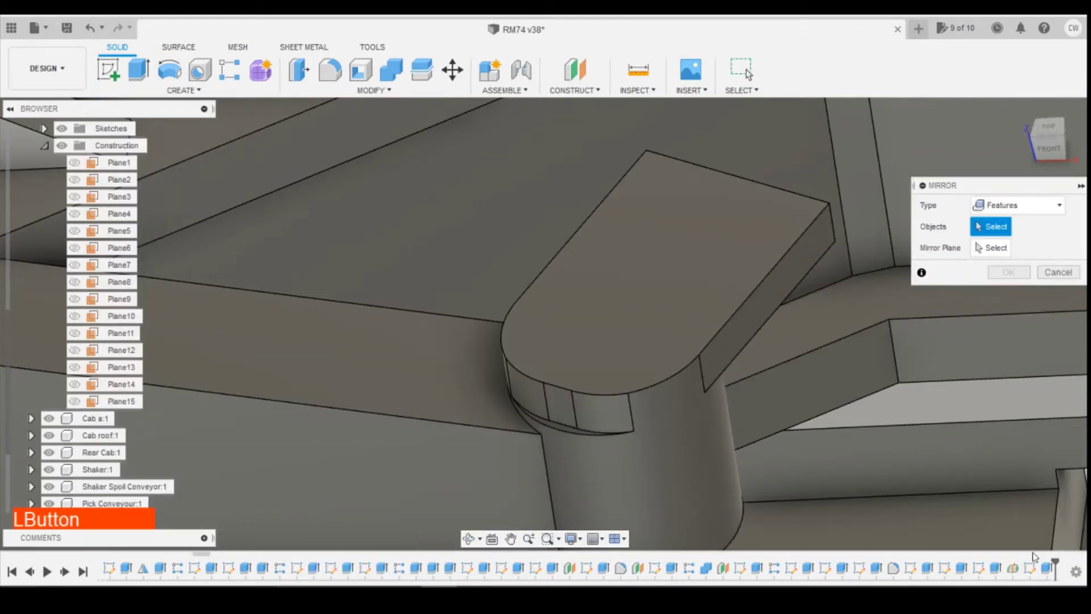
pyautogui.click(721, 345)
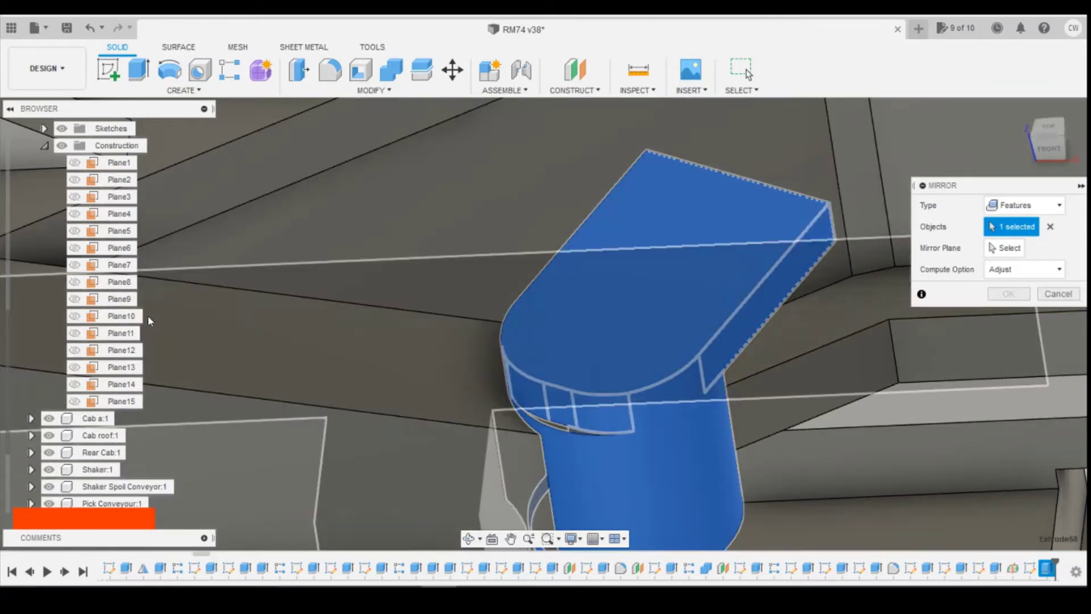
pyautogui.click(74, 403)
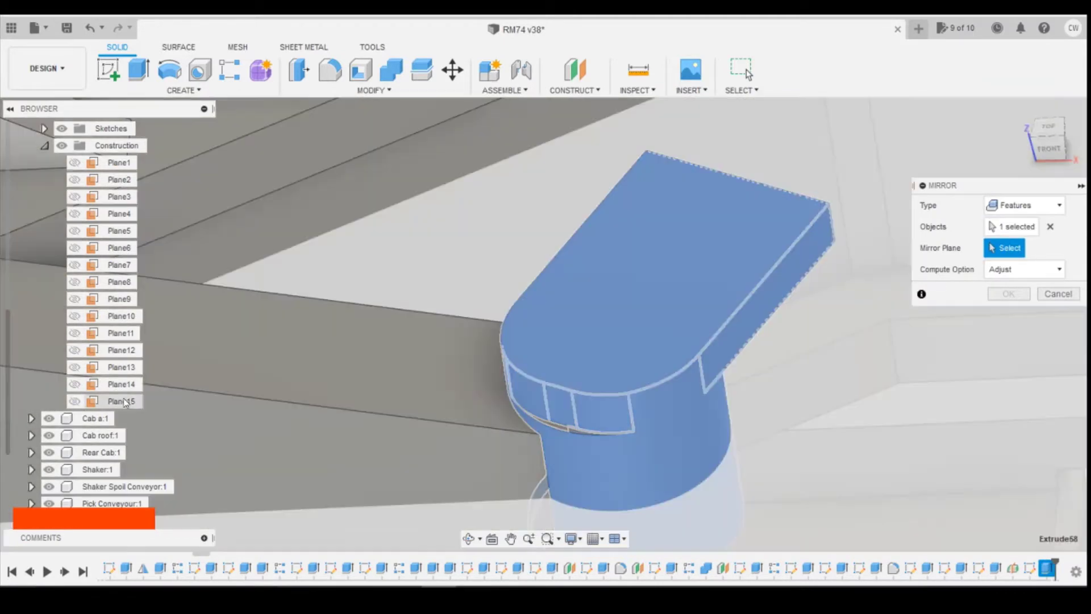
pyautogui.click(122, 401)
pyautogui.click(1009, 293)
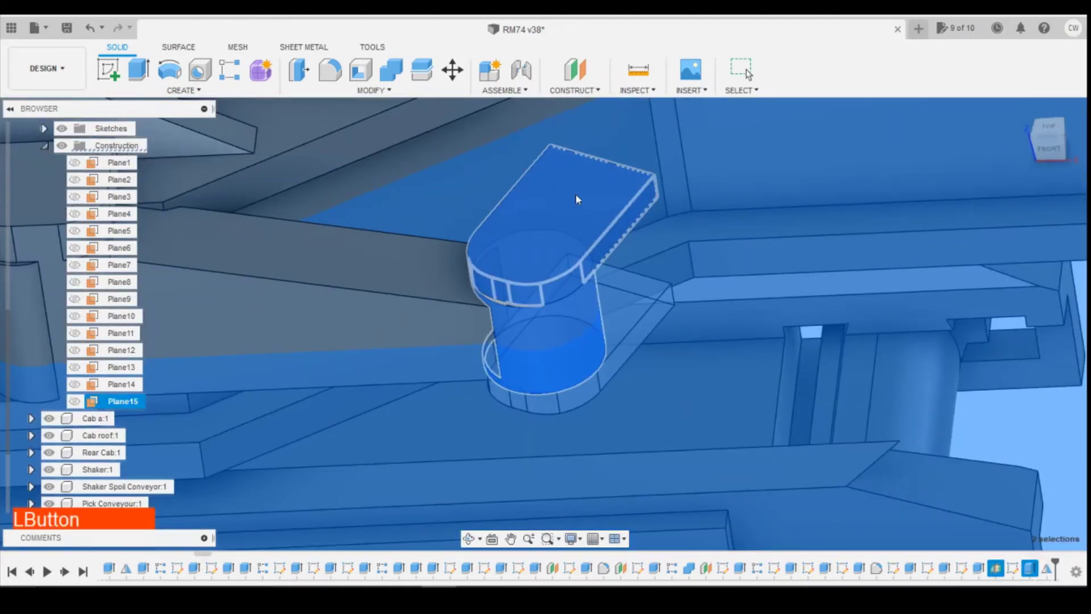
# Step: Compare the bracket with the reference photo and start a sketch on the outer side face of the upper arm plate
pyautogui.moveTo(1056, 151)
pyautogui.mouseDown()
pyautogui.moveTo(1052, 159)
pyautogui.moveTo(1050, 138)
pyautogui.moveTo(1018, 143)
pyautogui.mouseUp()
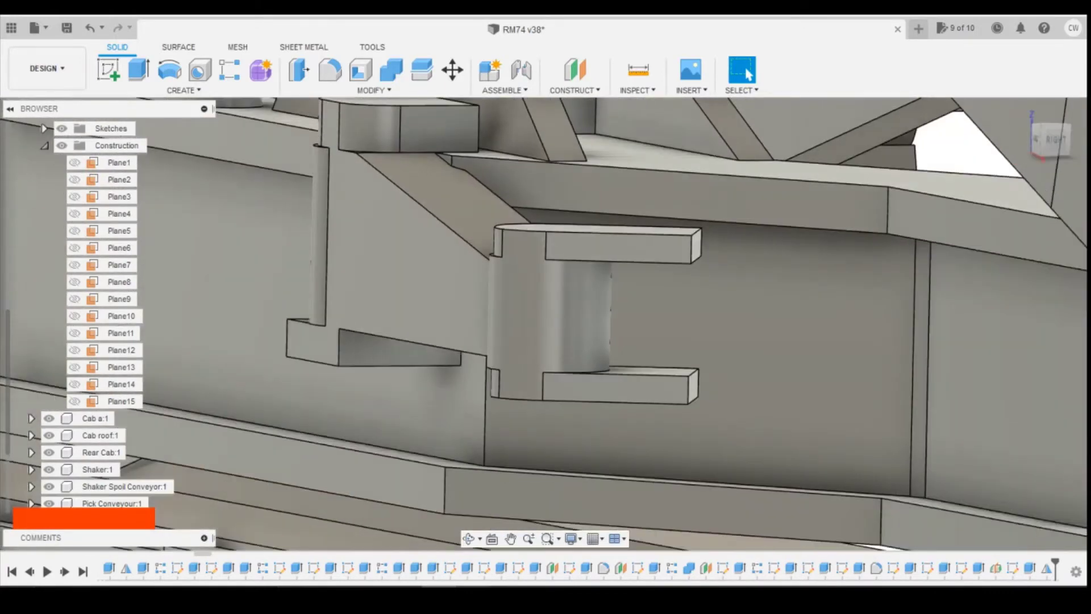
pyautogui.hotkey('shift', 'z')
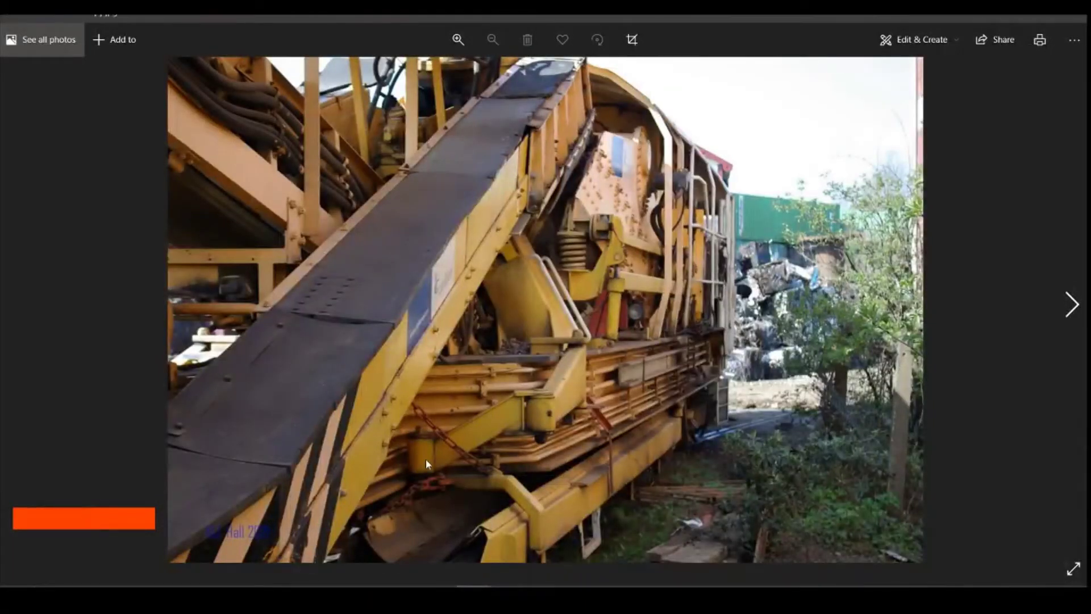
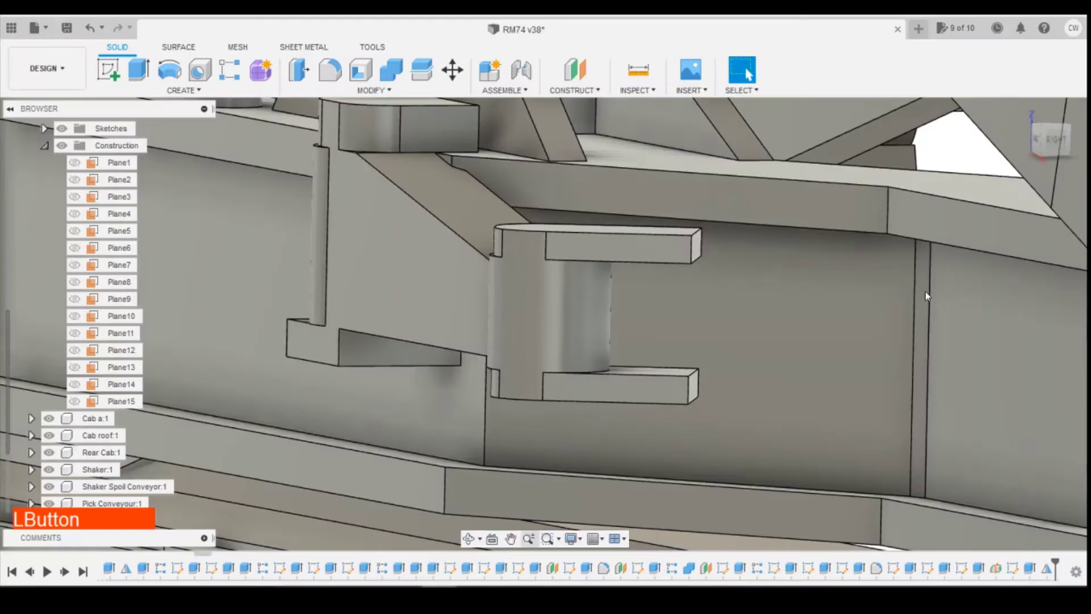
pyautogui.click(108, 69)
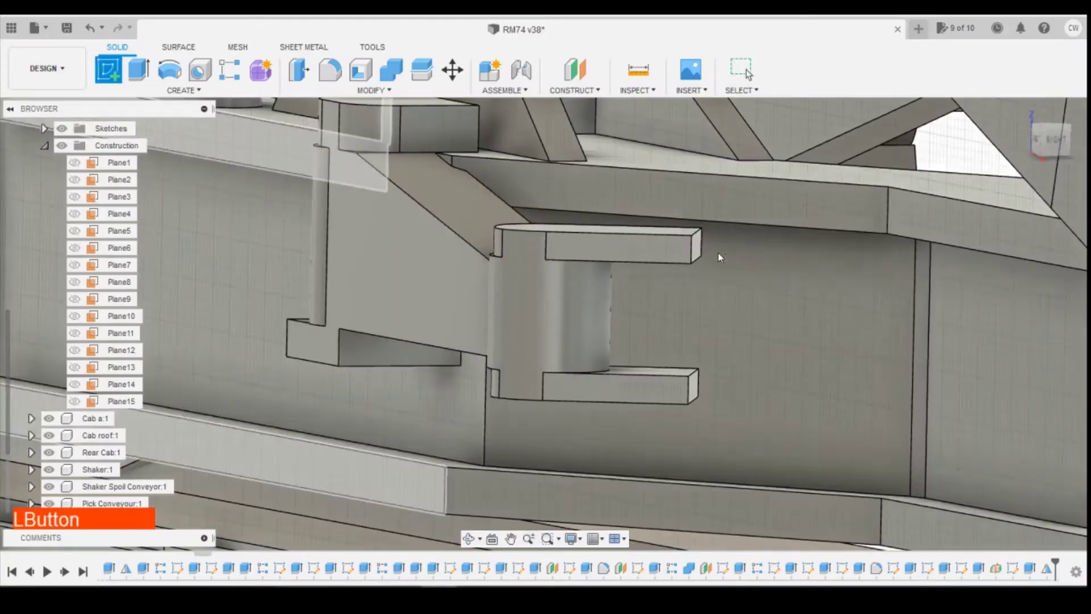
pyautogui.click(509, 566)
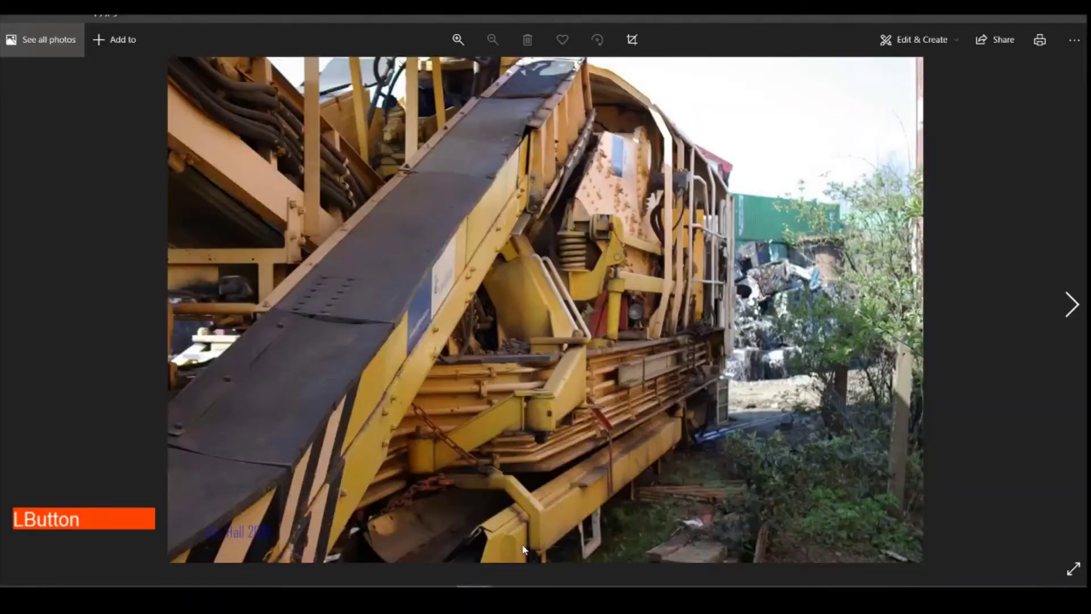
pyautogui.click(440, 591)
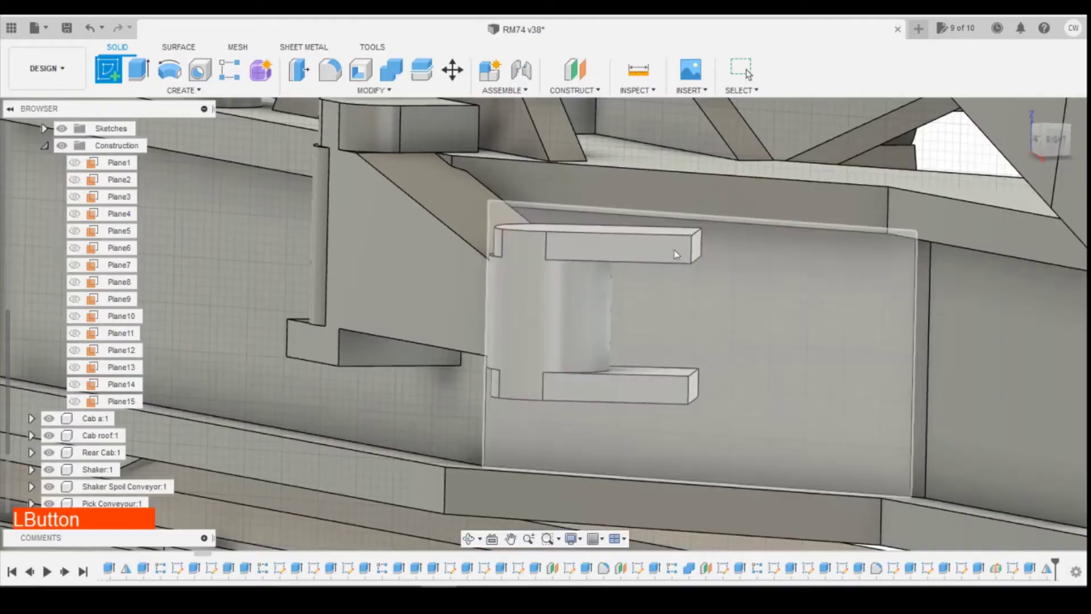
pyautogui.click(673, 274)
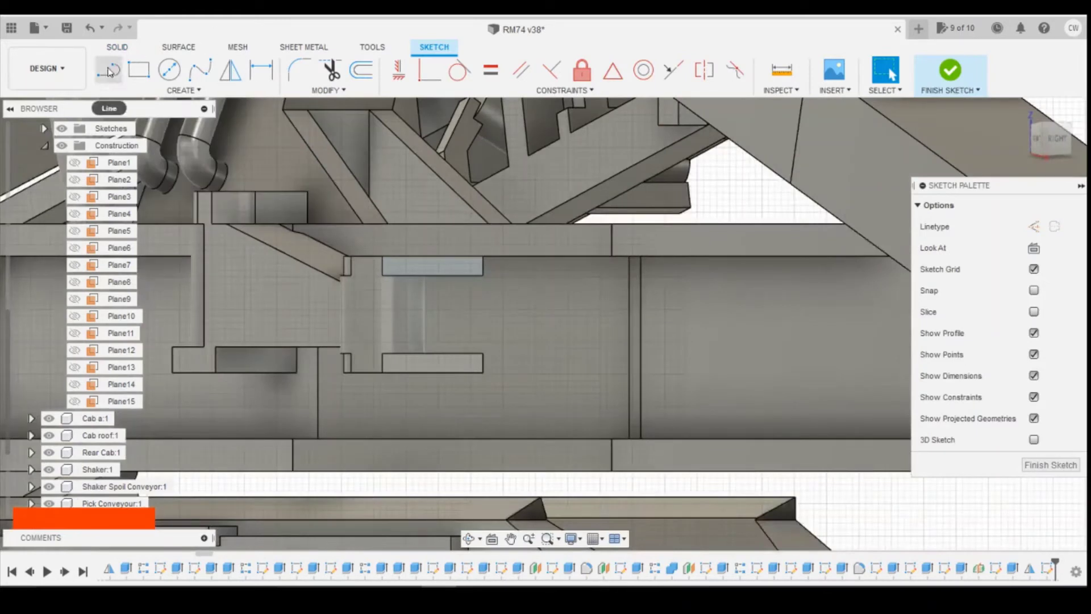
pyautogui.click(110, 71)
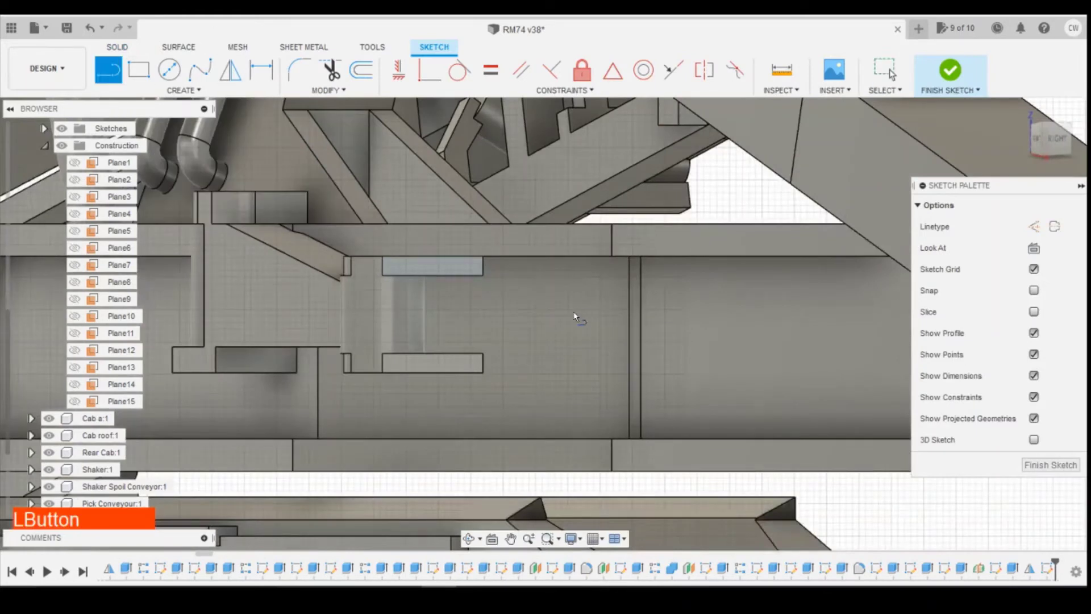
pyautogui.click(485, 274)
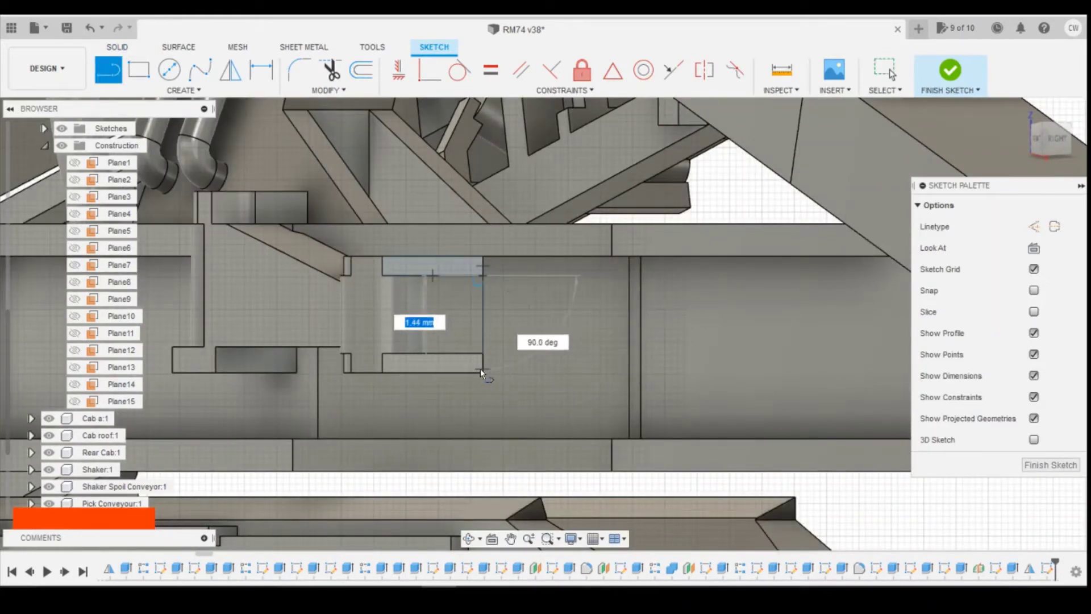
pyautogui.press('Escape')
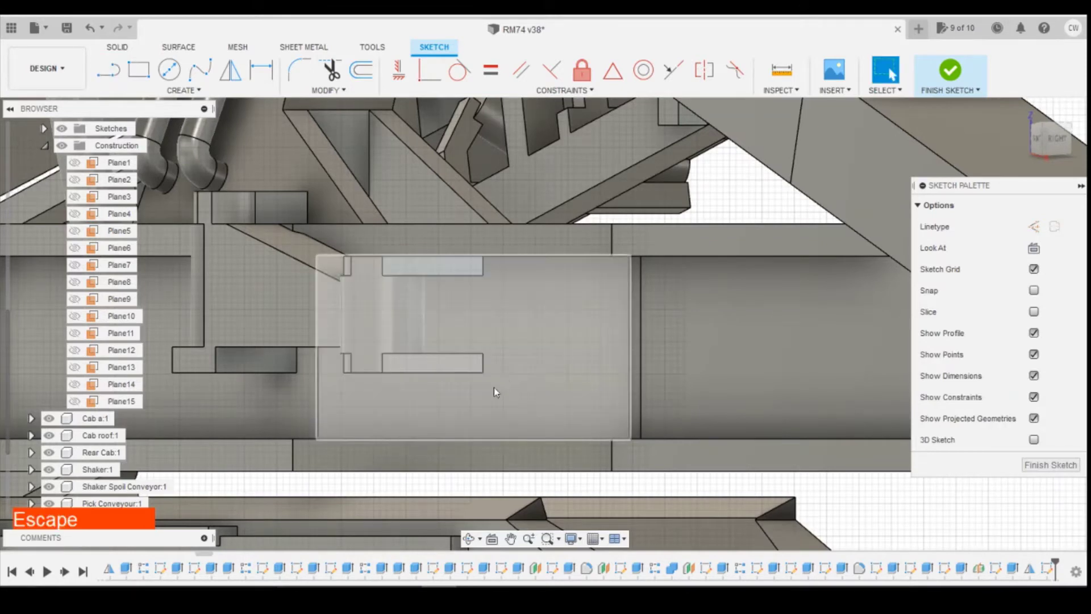
# Step: Project the lower arm plate's outer bottom corner into the sketch as a reference point
pyautogui.press('p')
pyautogui.click(483, 373)
pyautogui.click(846, 274)
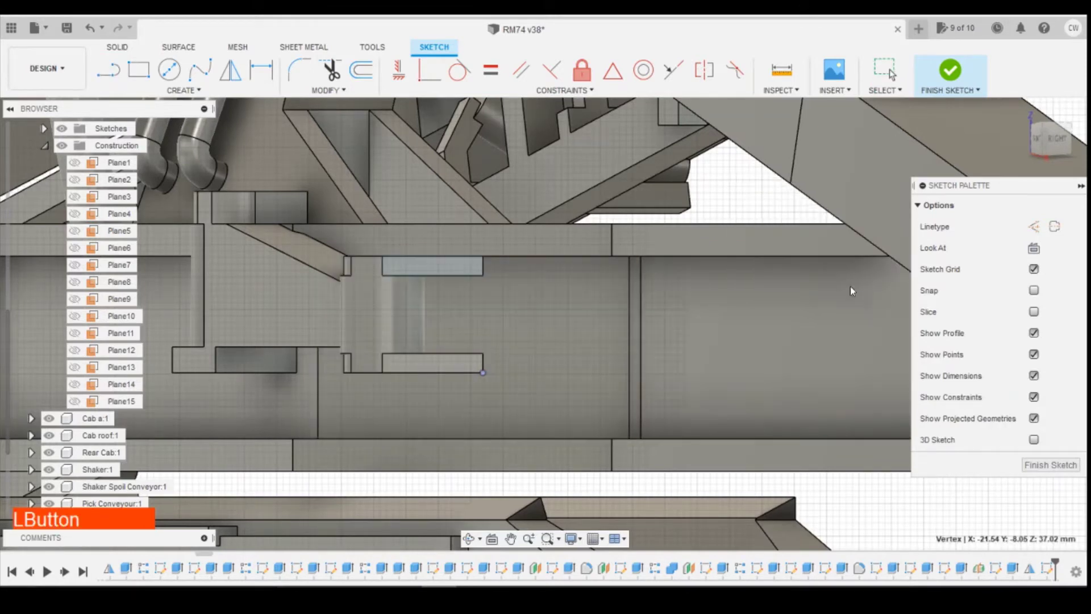
# Step: Check the reference photo and sketch a 3.5 mm line sloping down from the upper plate's outer lower corner to the projected point's level
pyautogui.click(550, 520)
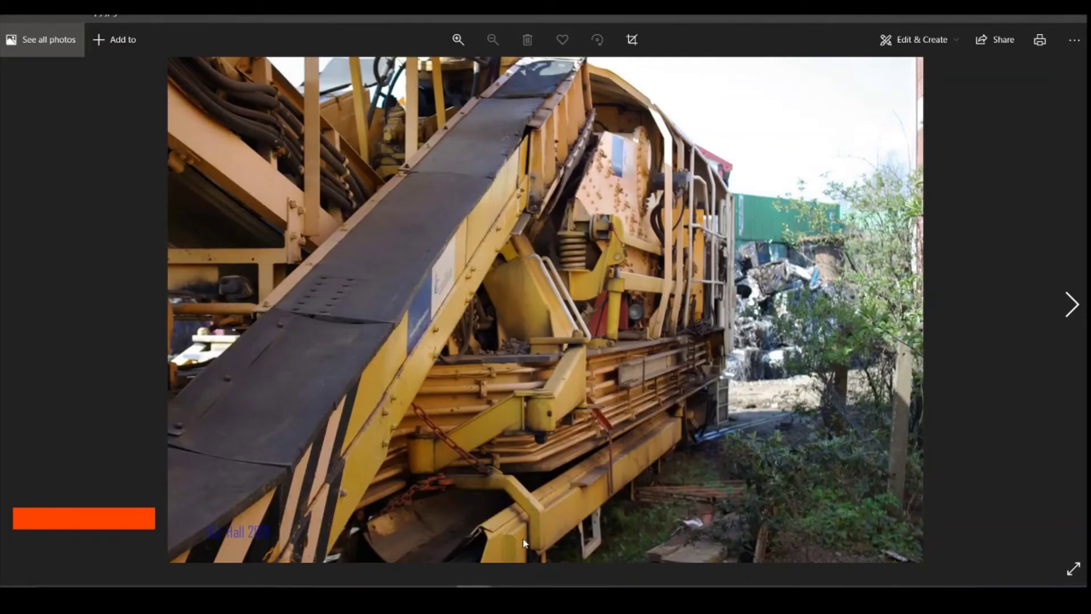
pyautogui.click(445, 596)
pyautogui.click(483, 373)
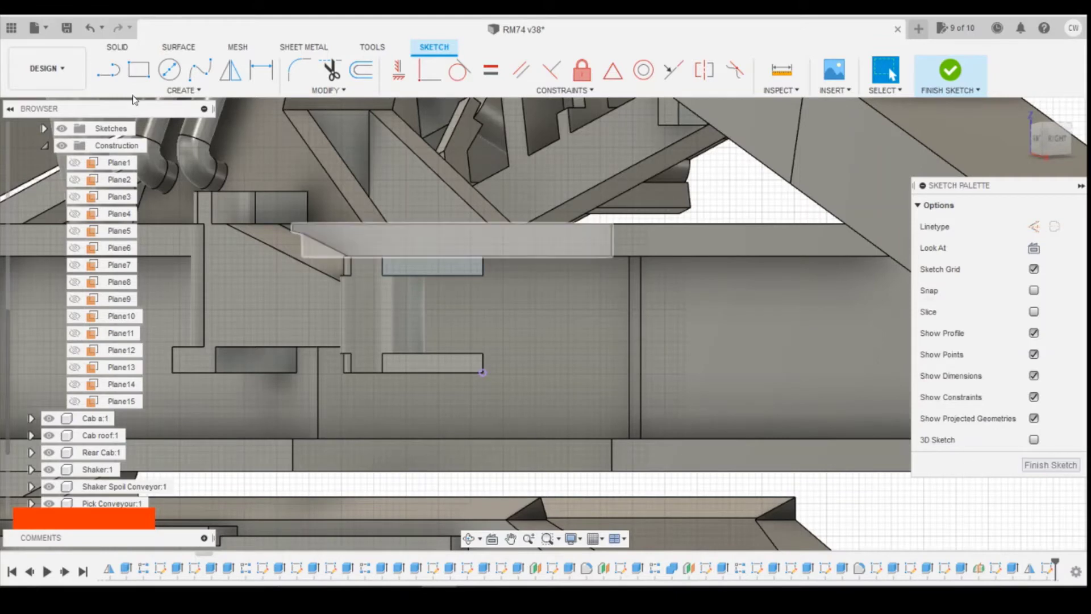
pyautogui.click(113, 69)
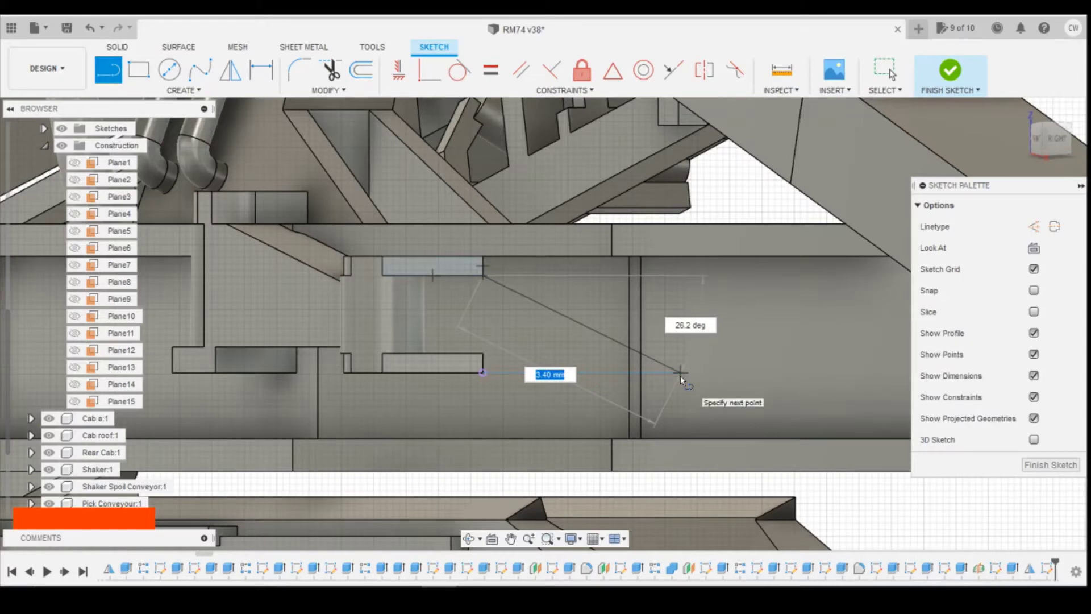
pyautogui.press('Tab')
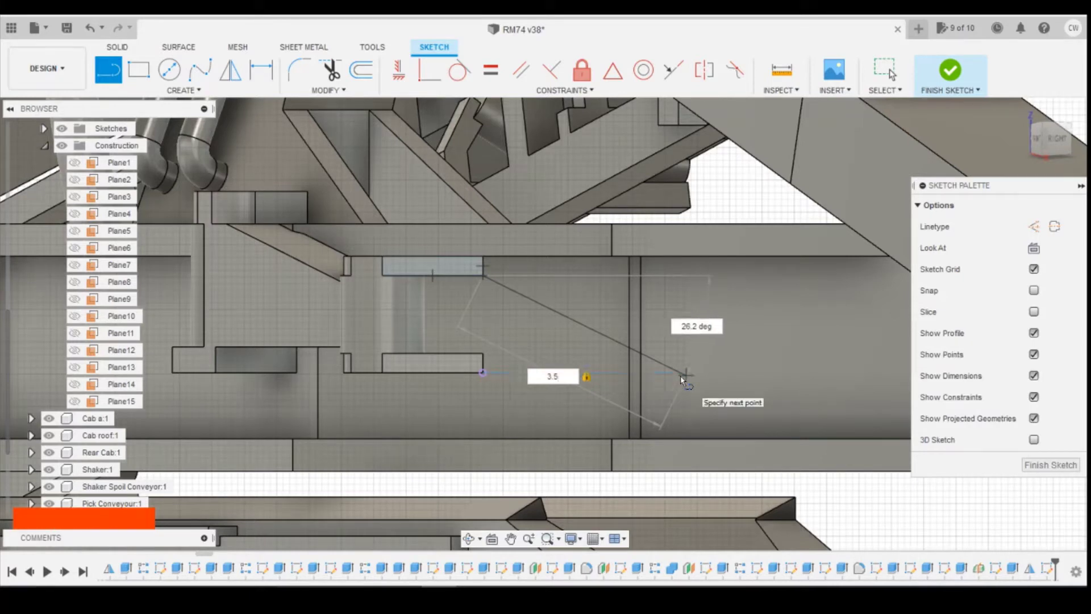
pyautogui.press('Tab')
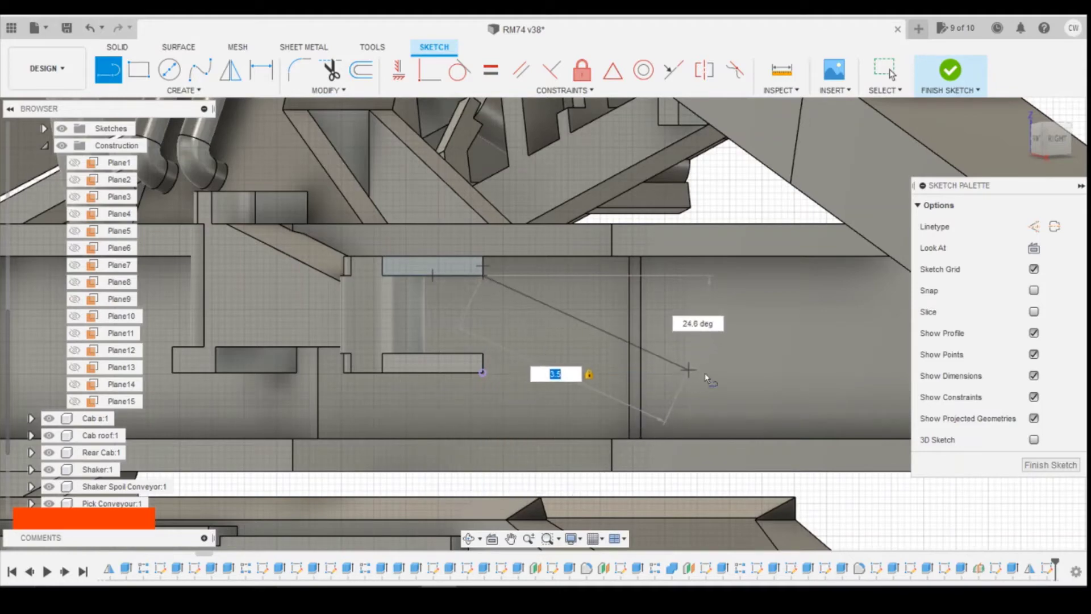
pyautogui.click(687, 375)
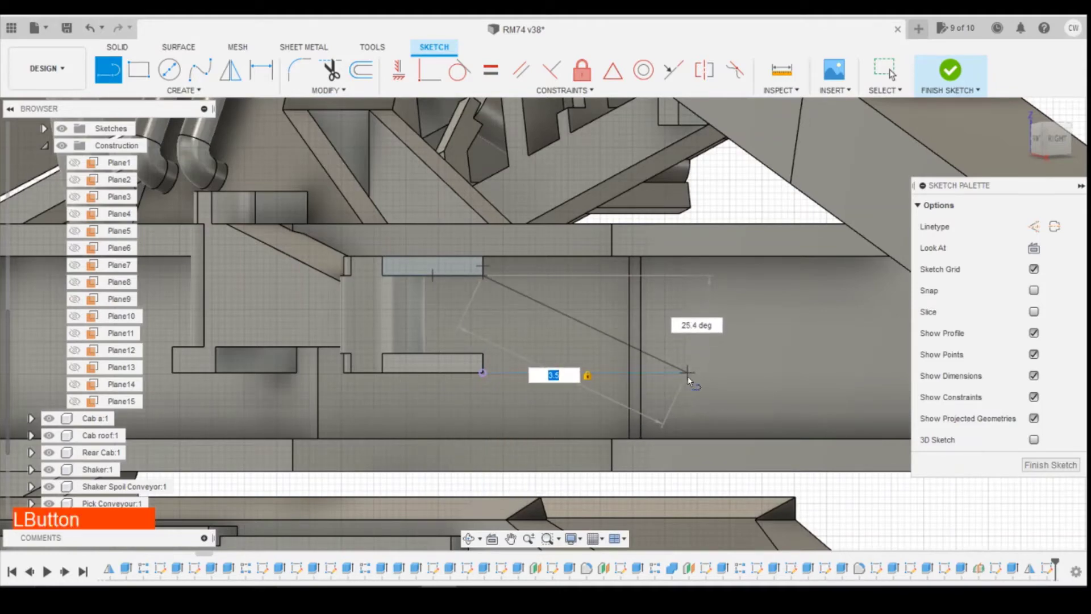
pyautogui.scroll(-5, 595, 418)
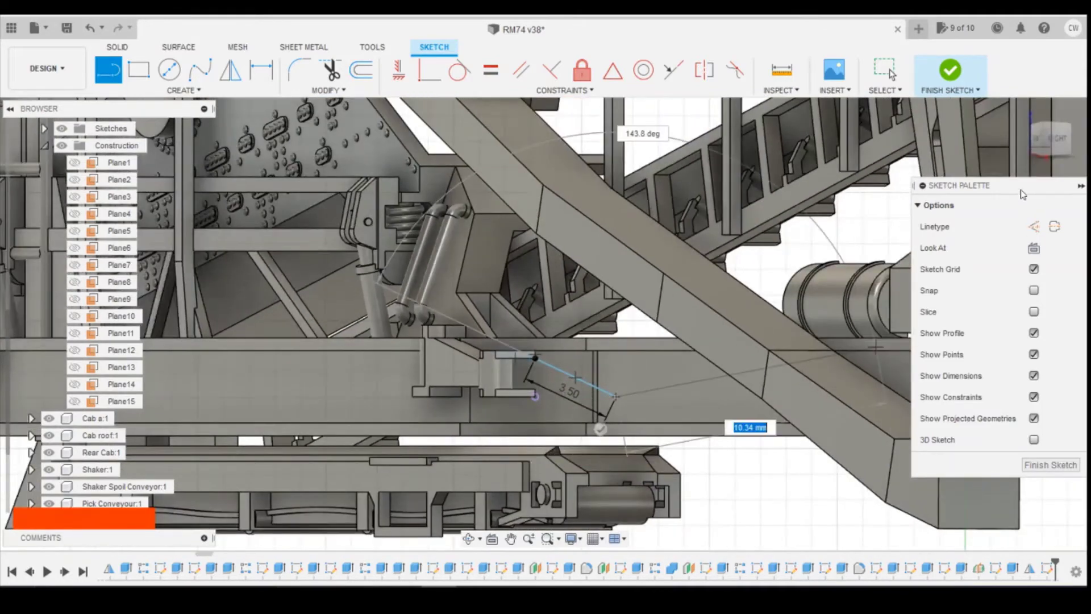
# Step: End the line chain and set the sloped sketch line's length to 3.3 mm
pyautogui.moveTo(1060, 147)
pyautogui.mouseDown()
pyautogui.moveTo(1050, 170)
pyautogui.moveTo(1067, 142)
pyautogui.moveTo(1029, 143)
pyautogui.mouseUp()
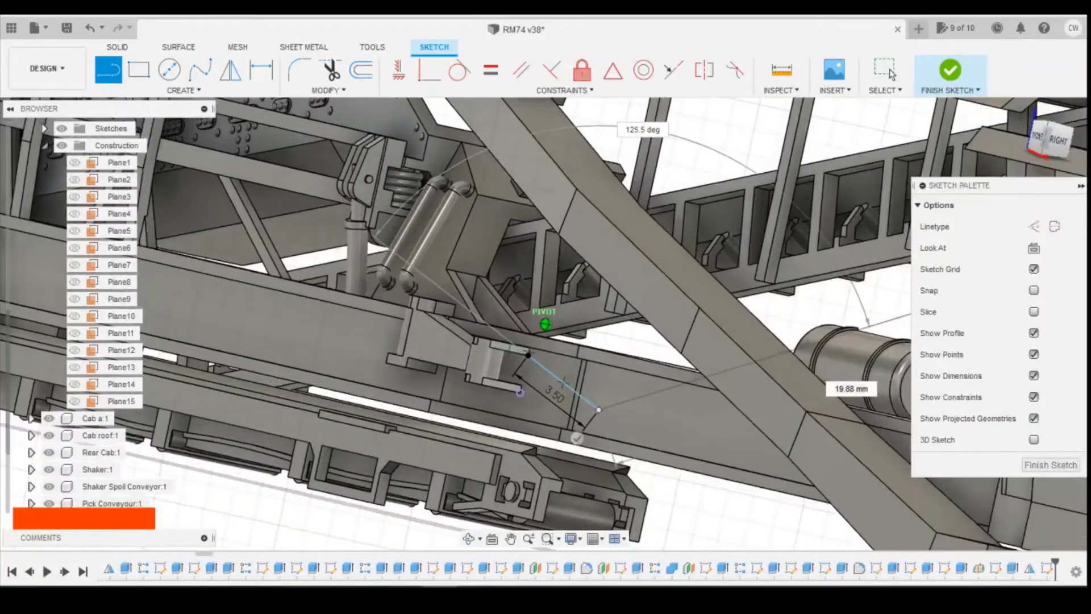
pyautogui.press('Escape')
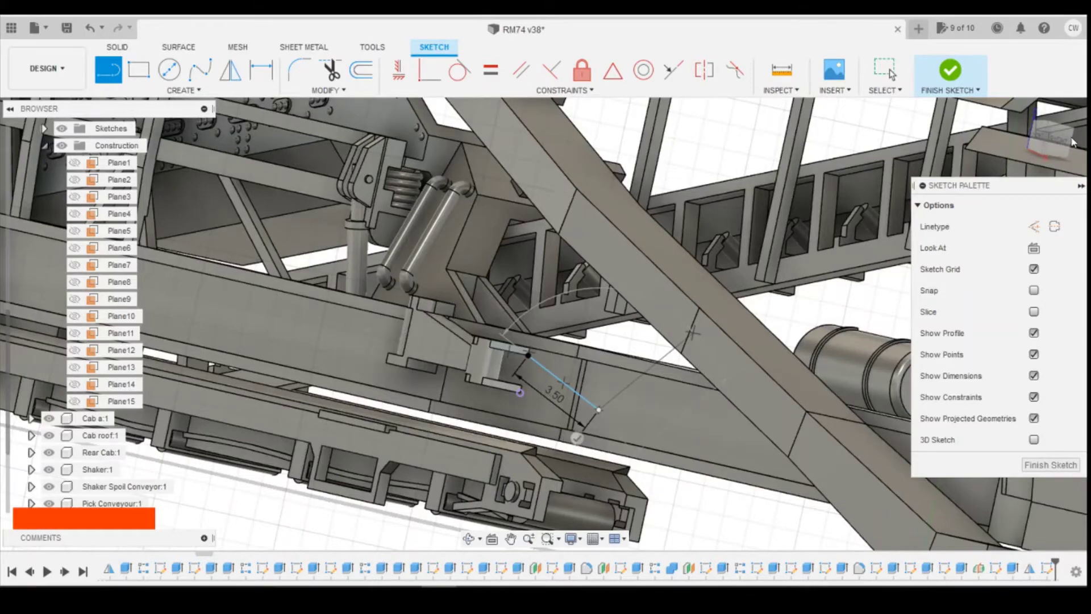
pyautogui.press('Escape')
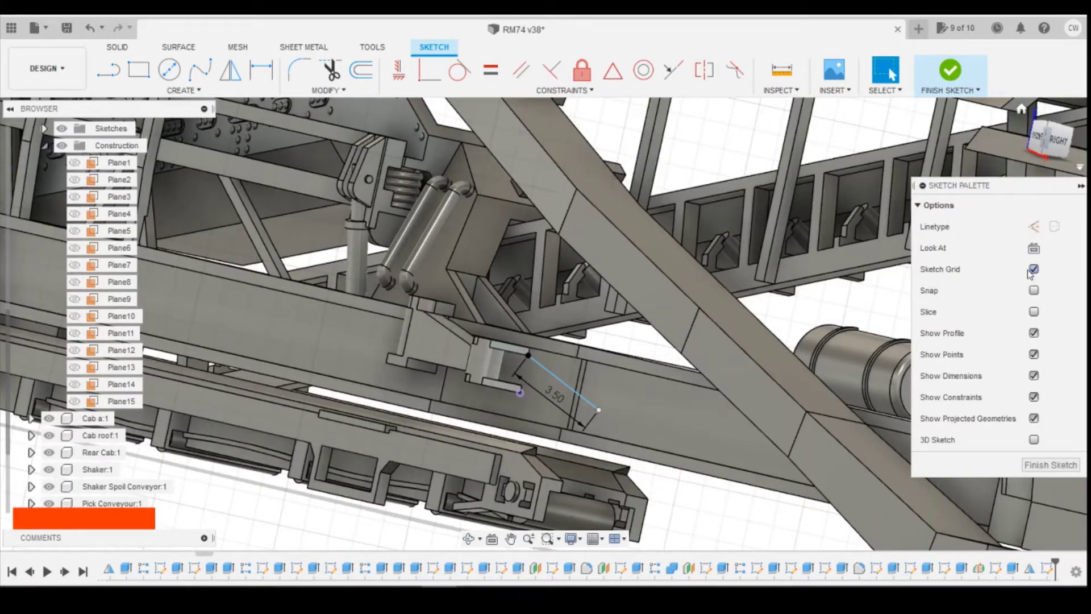
pyautogui.click(1035, 249)
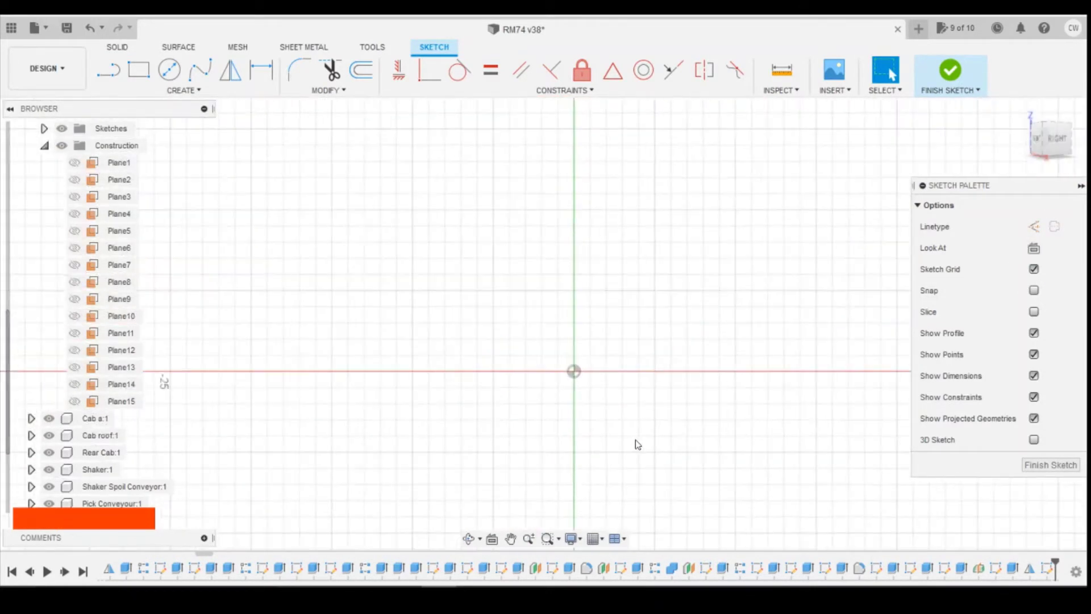
pyautogui.scroll(-5, 670, 401)
pyautogui.scroll(4, 510, 214)
pyautogui.moveTo(594, 232); pyautogui.dragTo(653, 370, button='middle')
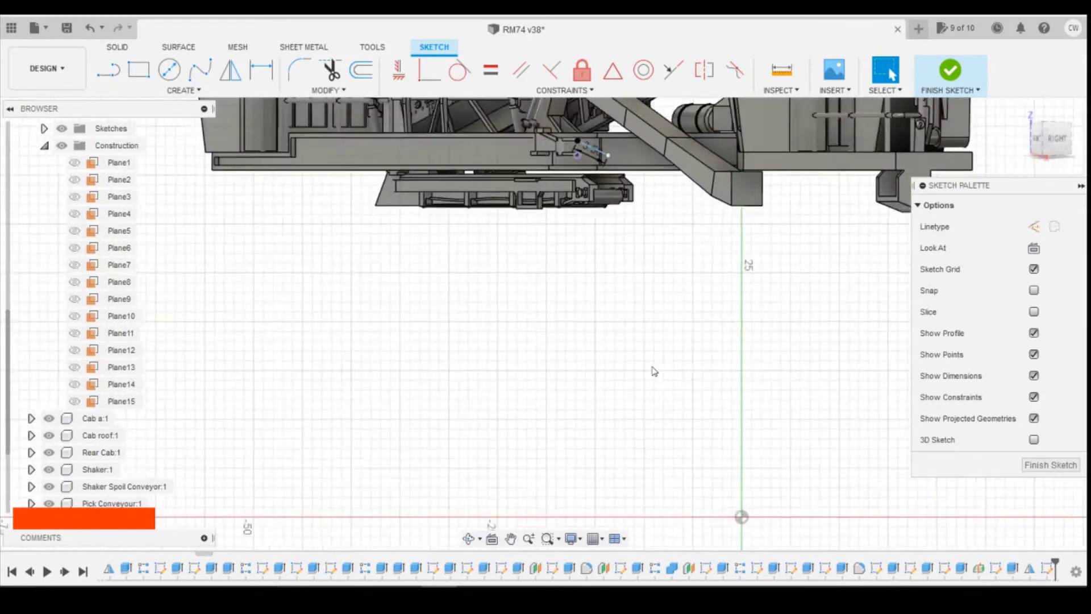
pyautogui.scroll(4, 587, 218)
pyautogui.scroll(8, 586, 218)
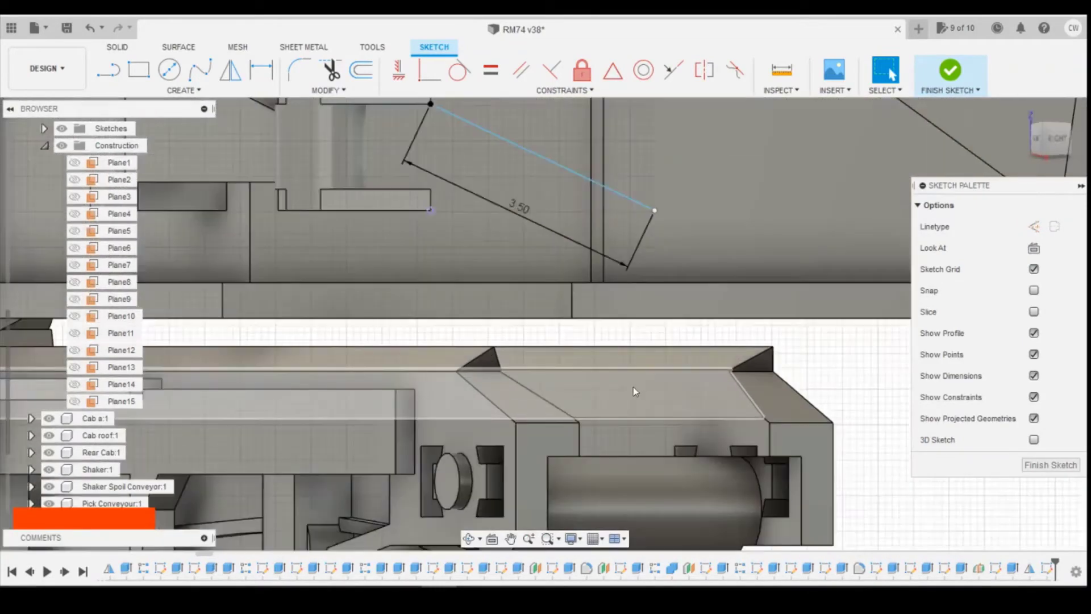
pyautogui.doubleClick(516, 208)
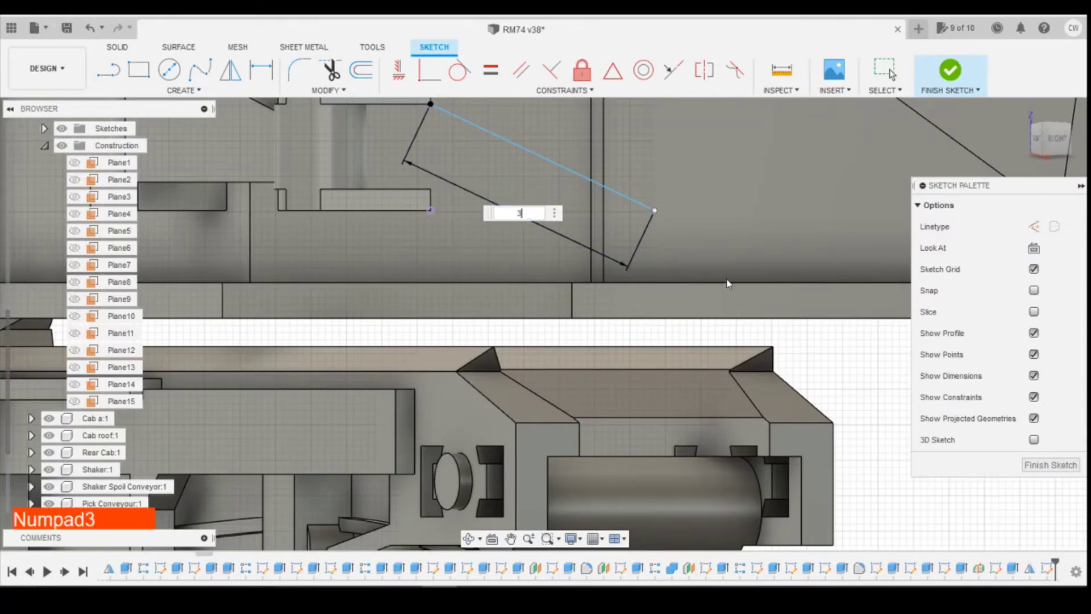
pyautogui.press('Return')
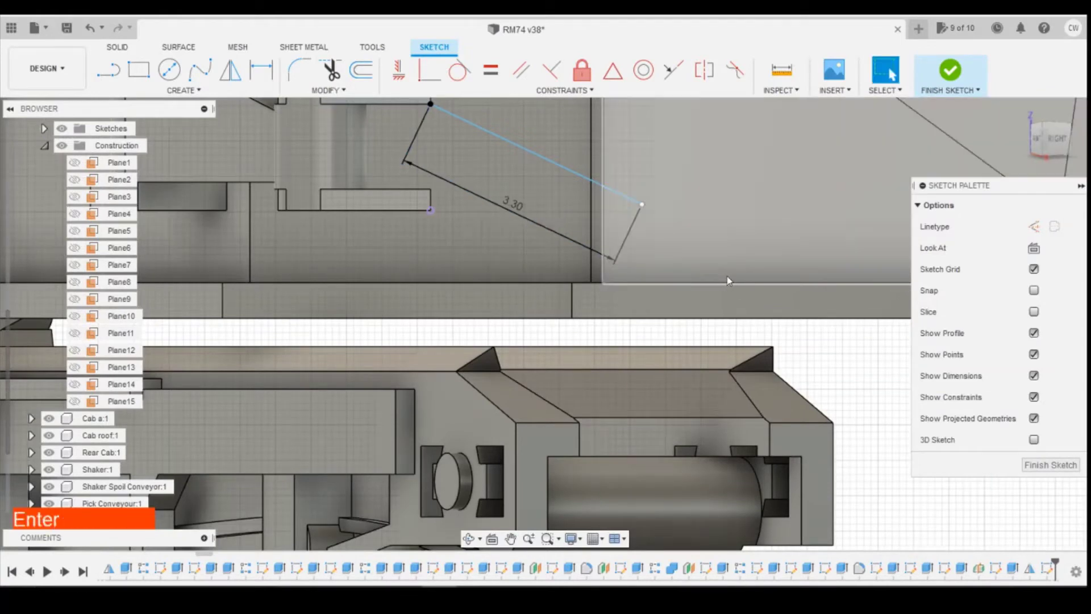
# Step: Constrain the sloped line's free endpoint horizontally level with the projected bottom corner of the lower hinge plate
pyautogui.click(640, 206)
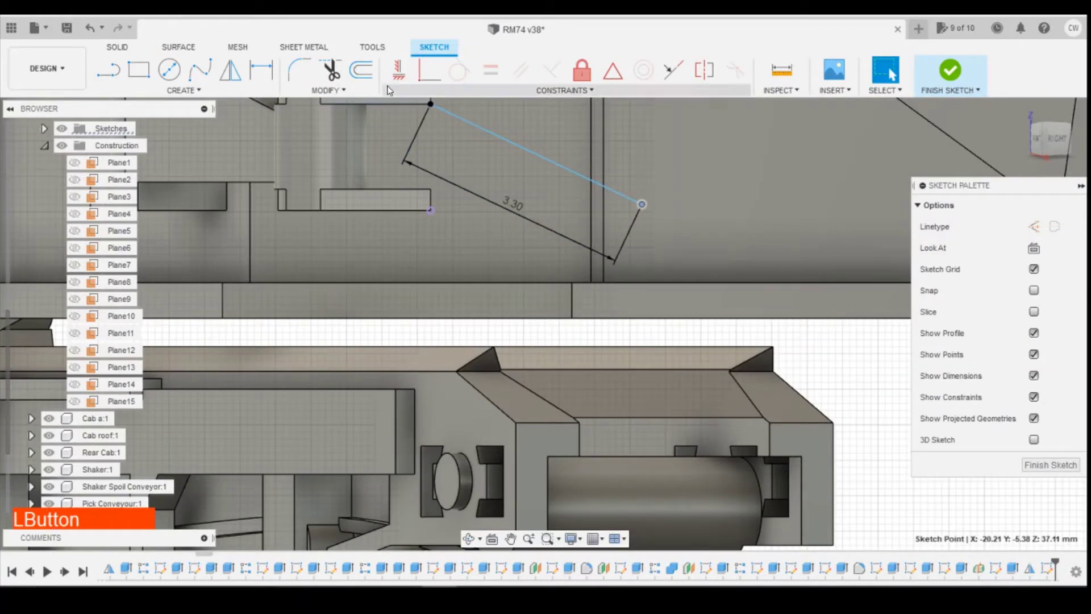
pyautogui.click(399, 70)
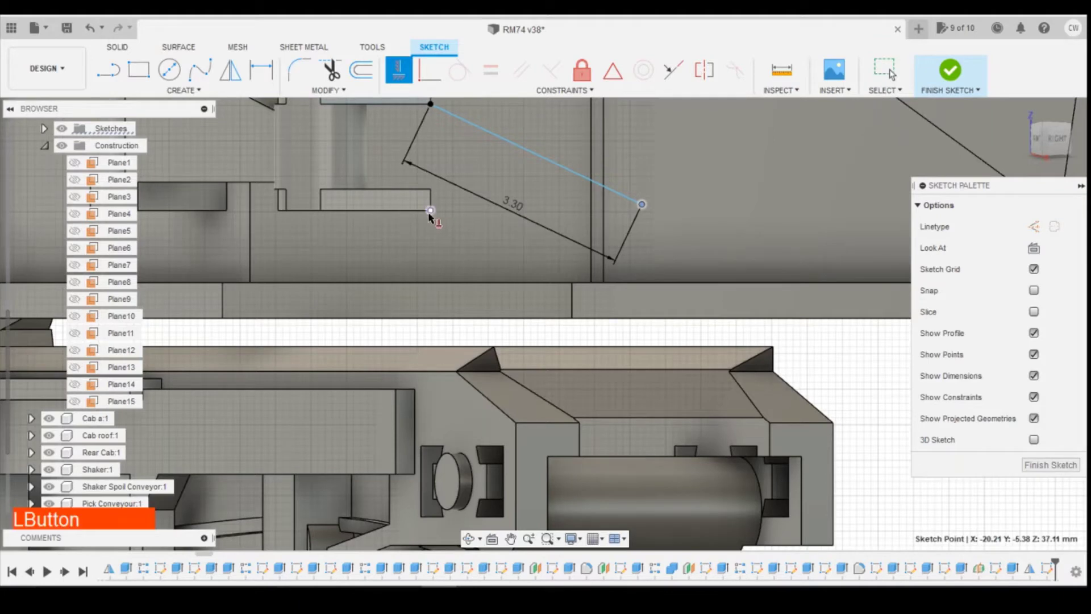
pyautogui.click(431, 211)
pyautogui.click(108, 70)
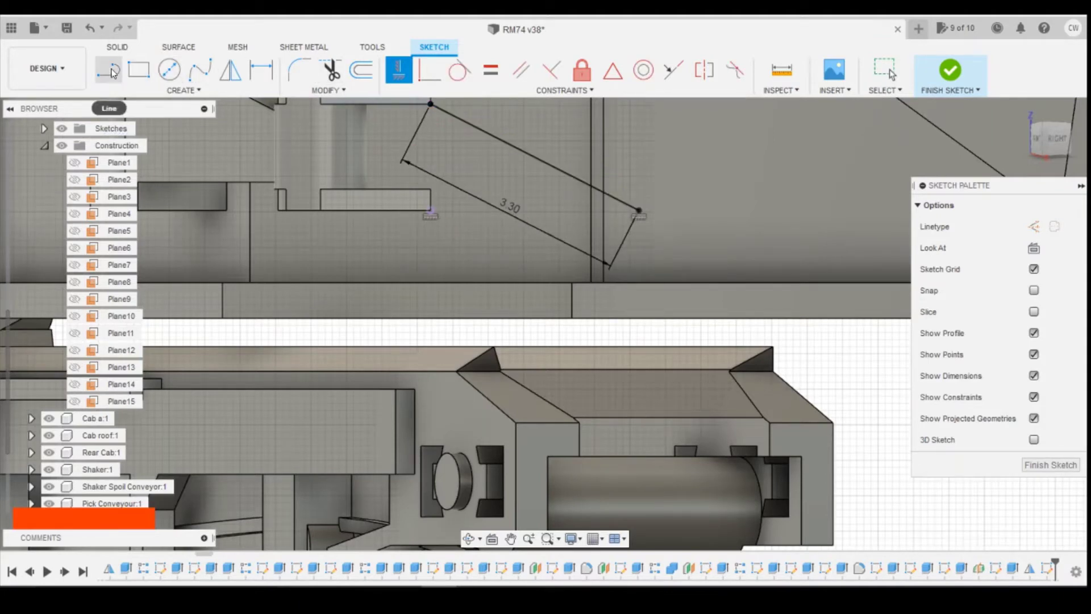
pyautogui.press('Escape')
# Step: Project the lower hinge plate's upper corner vertex into the sketch
pyautogui.press('p')
pyautogui.click(431, 191)
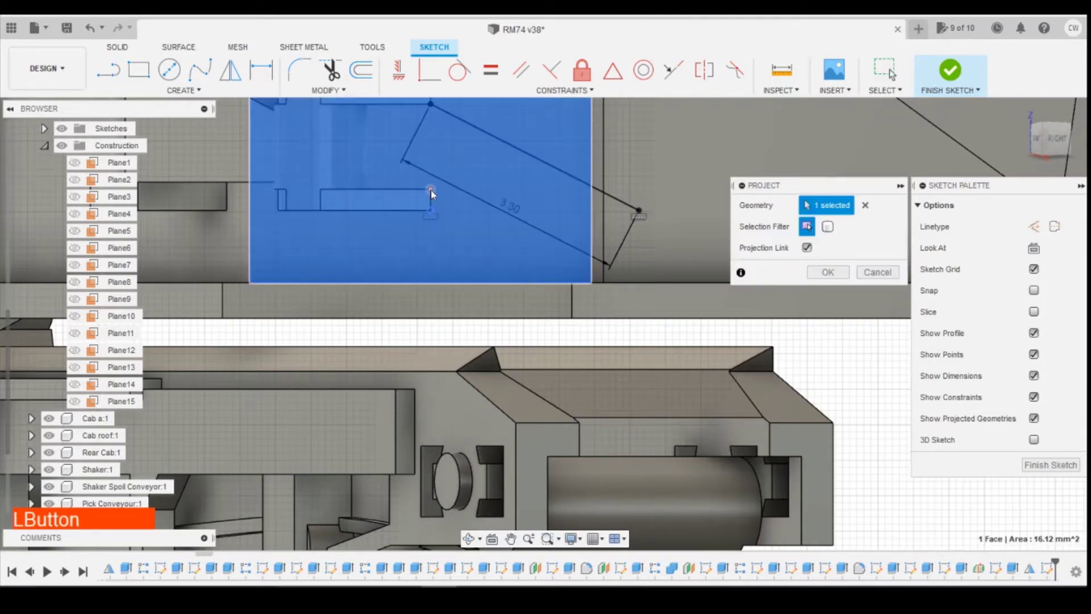
pyautogui.click(430, 190)
pyautogui.click(496, 195)
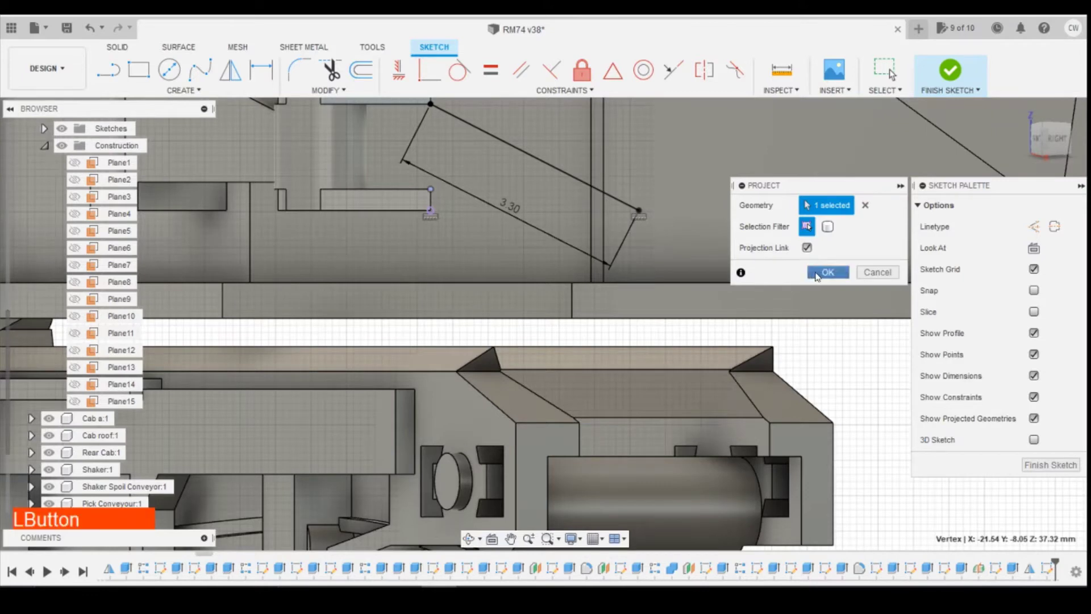
pyautogui.click(818, 273)
# Step: Draw a line from the projected upper corner of the lower plate, parallel to the existing sloped line and ending below its endpoint
pyautogui.press('l')
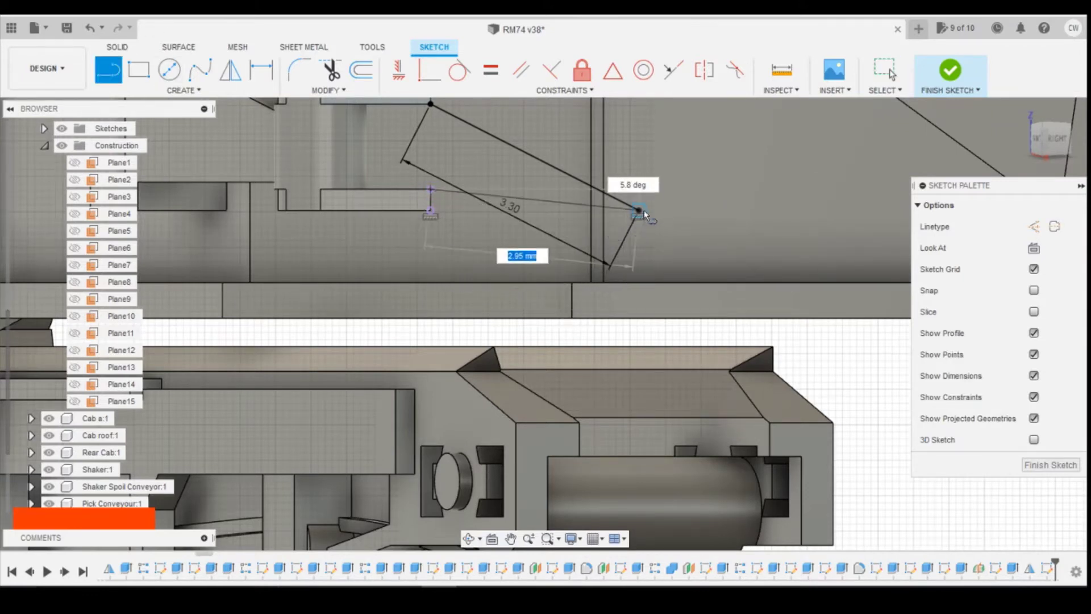
pyautogui.click(640, 294)
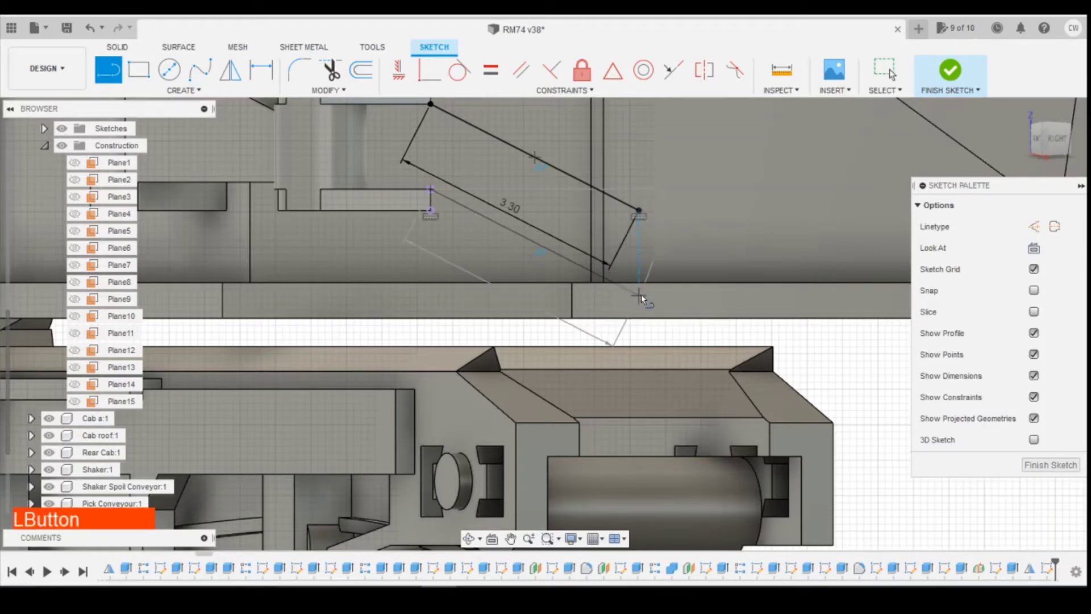
pyautogui.press('Escape')
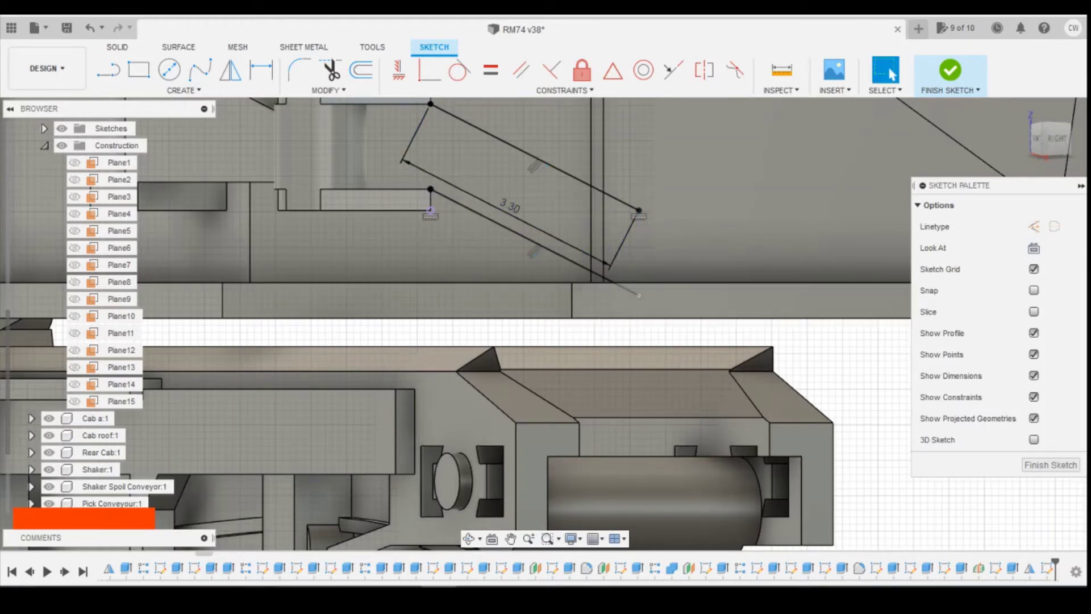
# Step: Constrain the free endpoints of the two parallel sloped lines to align vertically
pyautogui.moveTo(1056, 157); pyautogui.dragTo(719, 264)
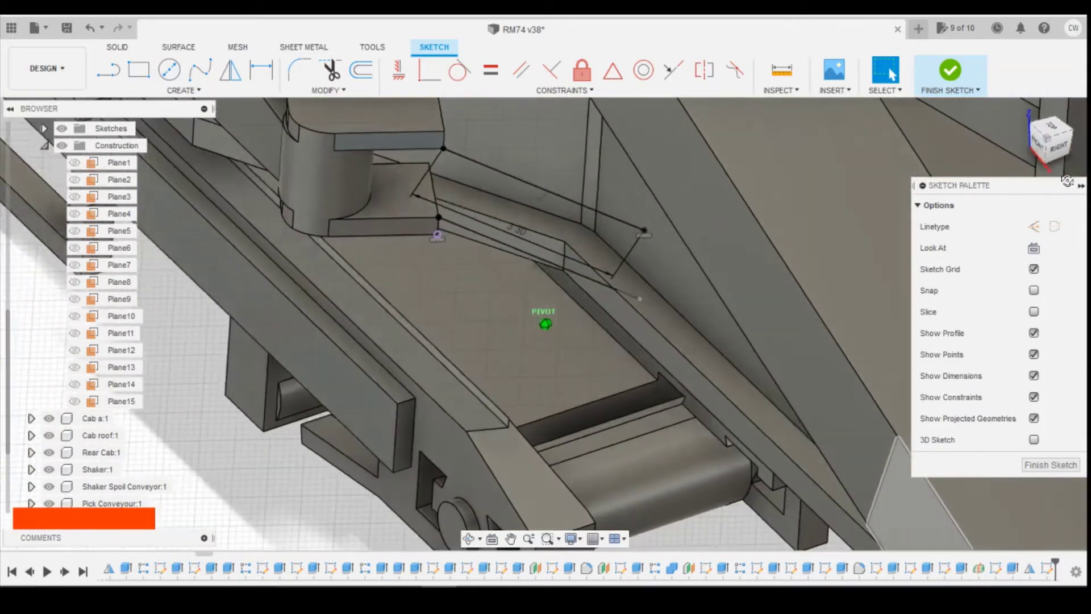
pyautogui.click(1057, 152)
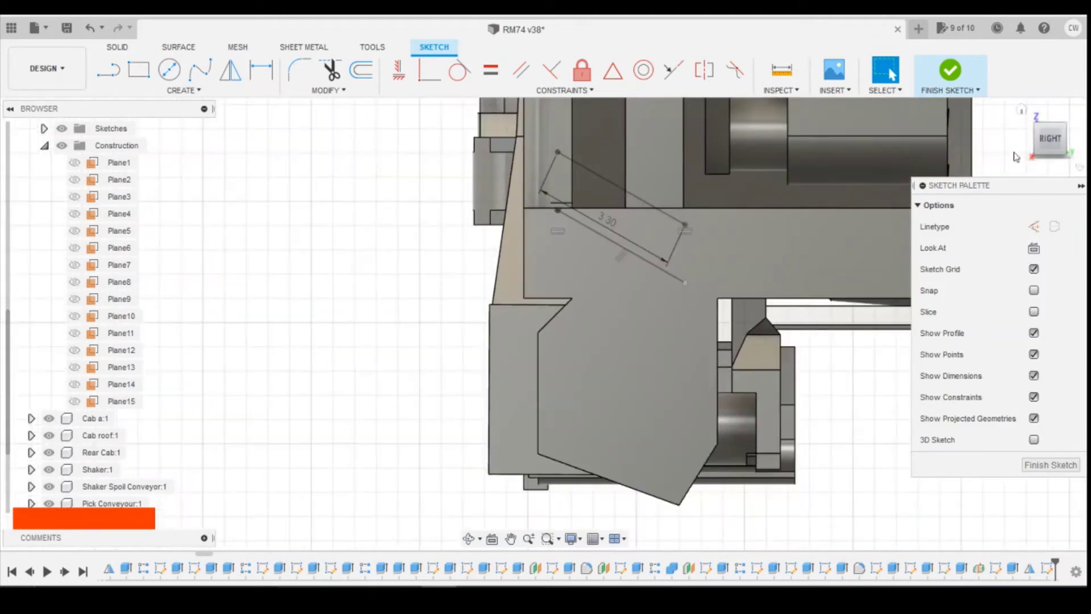
pyautogui.moveTo(1056, 141)
pyautogui.mouseDown()
pyautogui.moveTo(966, 188)
pyautogui.moveTo(500, 239)
pyautogui.mouseUp()
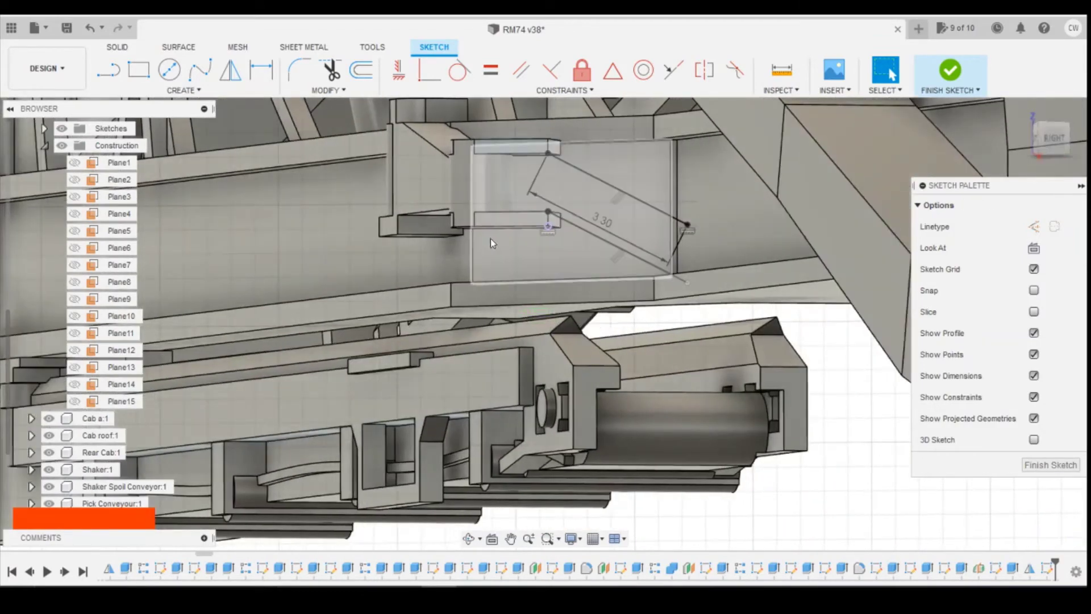
pyautogui.press('Escape')
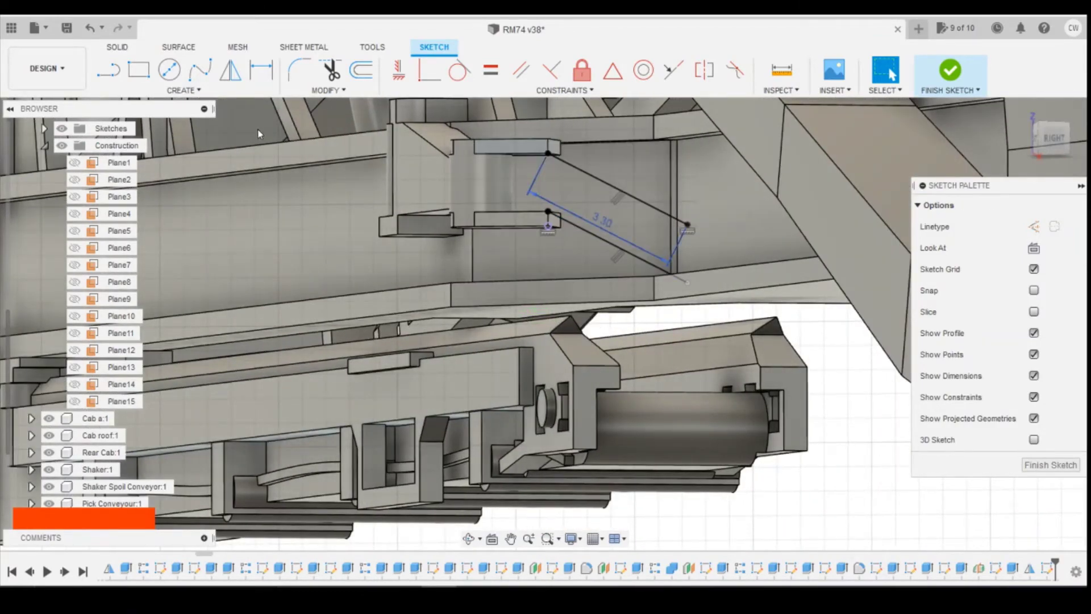
pyautogui.click(398, 69)
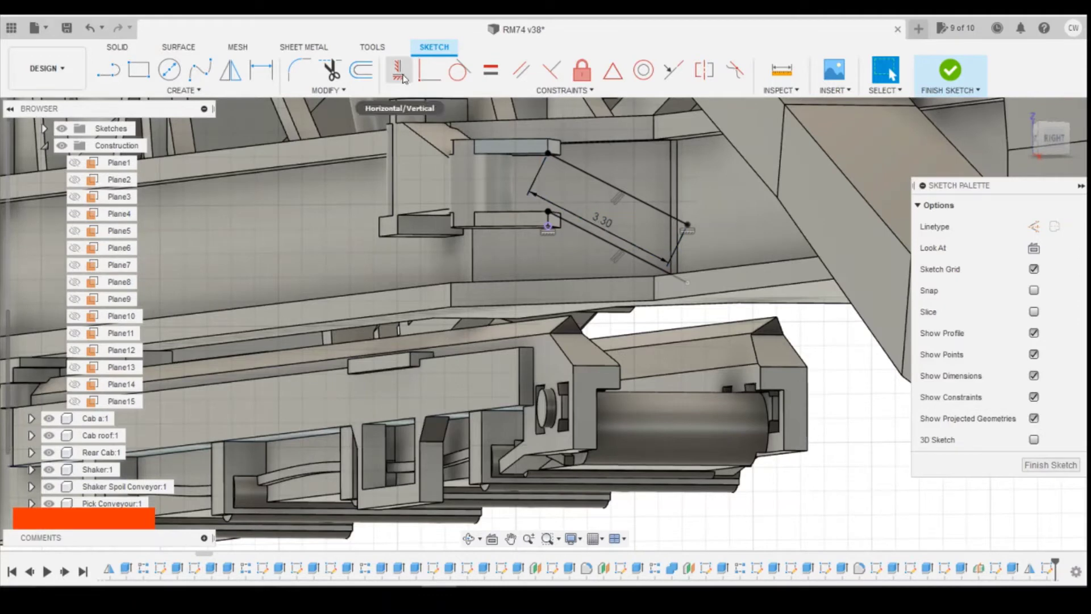
pyautogui.click(688, 283)
pyautogui.press('Escape')
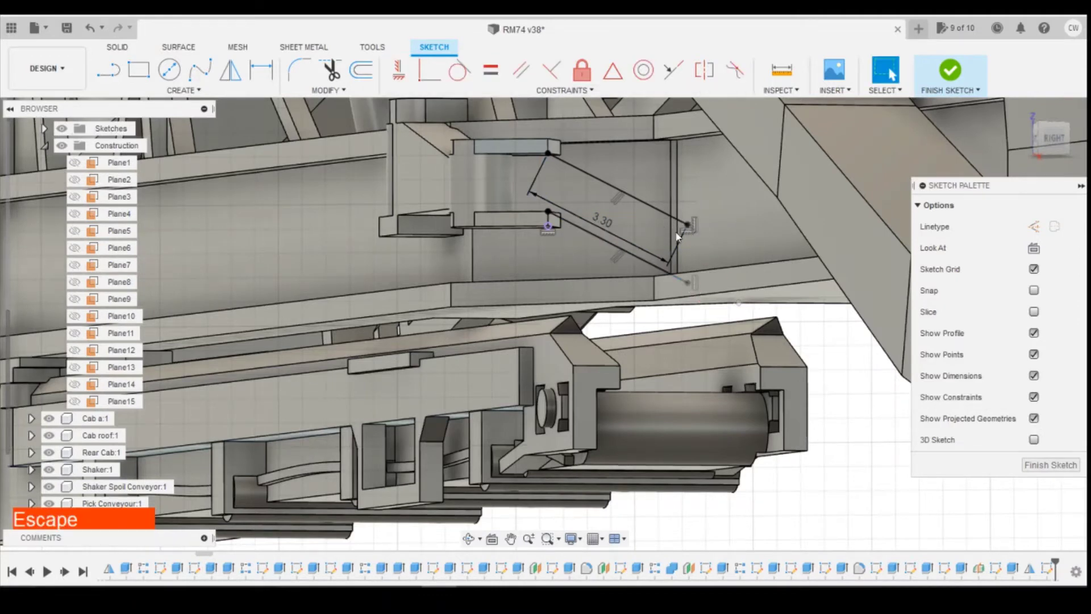
# Step: Set the sloped line's length dimension to 3 mm
pyautogui.scroll(4, 653, 233)
pyautogui.doubleClick(564, 206)
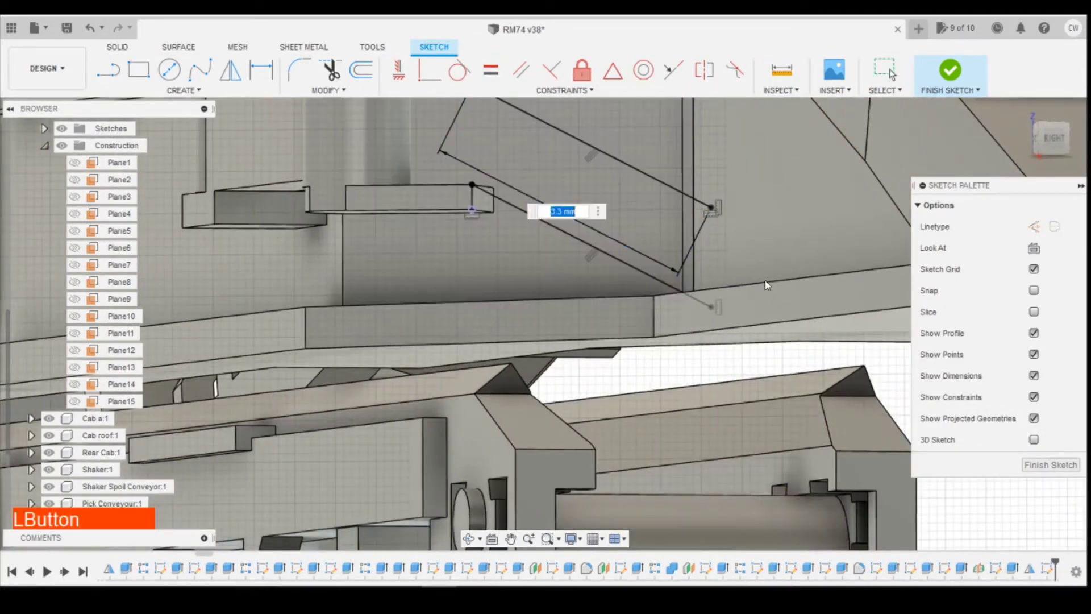
pyautogui.write('3')
pyautogui.press('Return')
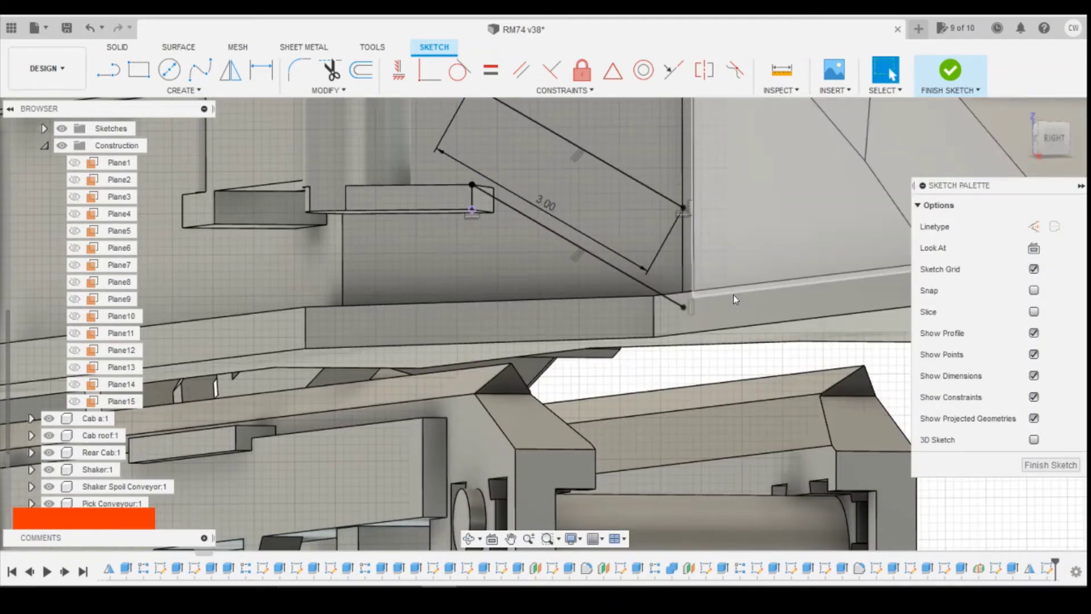
# Step: Shorten the sloped line's length dimension to 2.5 mm
pyautogui.scroll(-2, 733, 294)
pyautogui.moveTo(1050, 147)
pyautogui.mouseDown()
pyautogui.moveTo(1040, 151)
pyautogui.moveTo(1056, 142)
pyautogui.moveTo(1044, 151)
pyautogui.moveTo(1045, 142)
pyautogui.mouseUp()
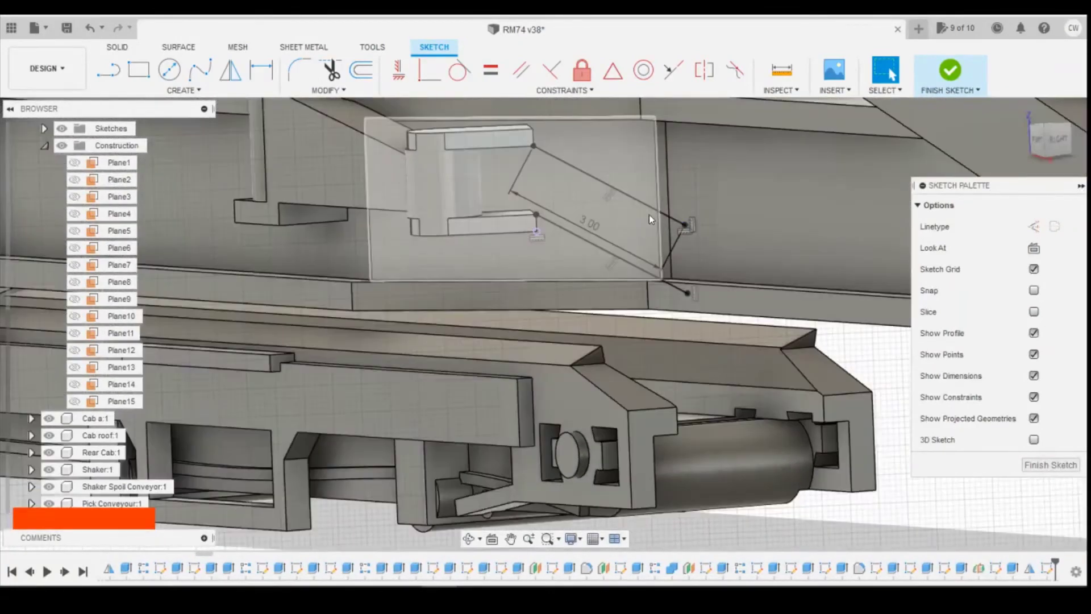
pyautogui.click(592, 224)
pyautogui.doubleClick(589, 227)
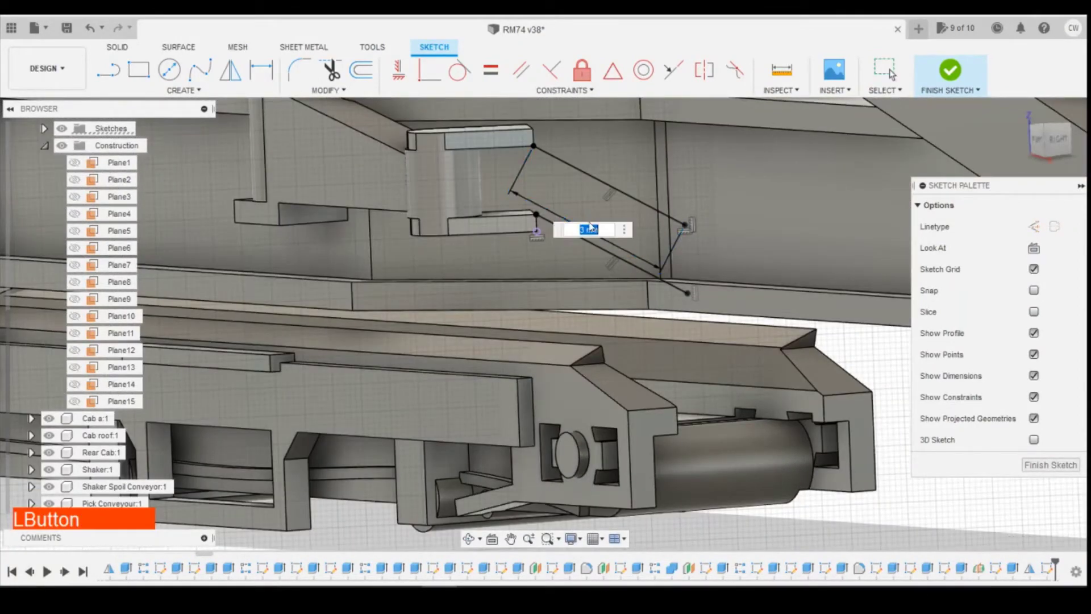
pyautogui.write('2.5')
pyautogui.press('KP_Enter')
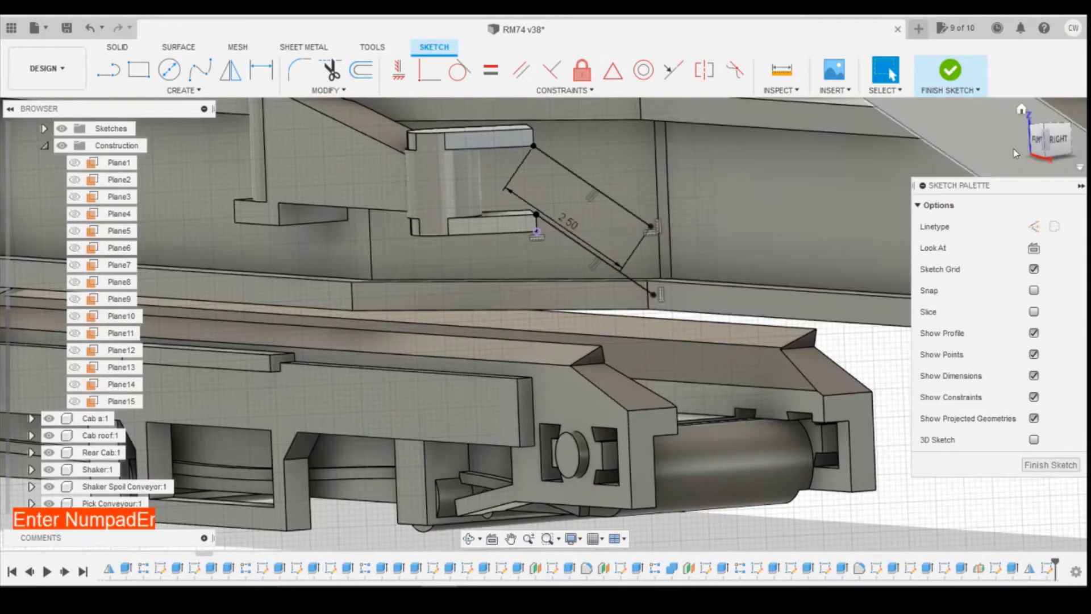
# Step: Join the free ends of the two sloped lines with a vertical line
pyautogui.moveTo(1046, 145)
pyautogui.mouseDown()
pyautogui.moveTo(1015, 149)
pyautogui.moveTo(1030, 156)
pyautogui.mouseUp()
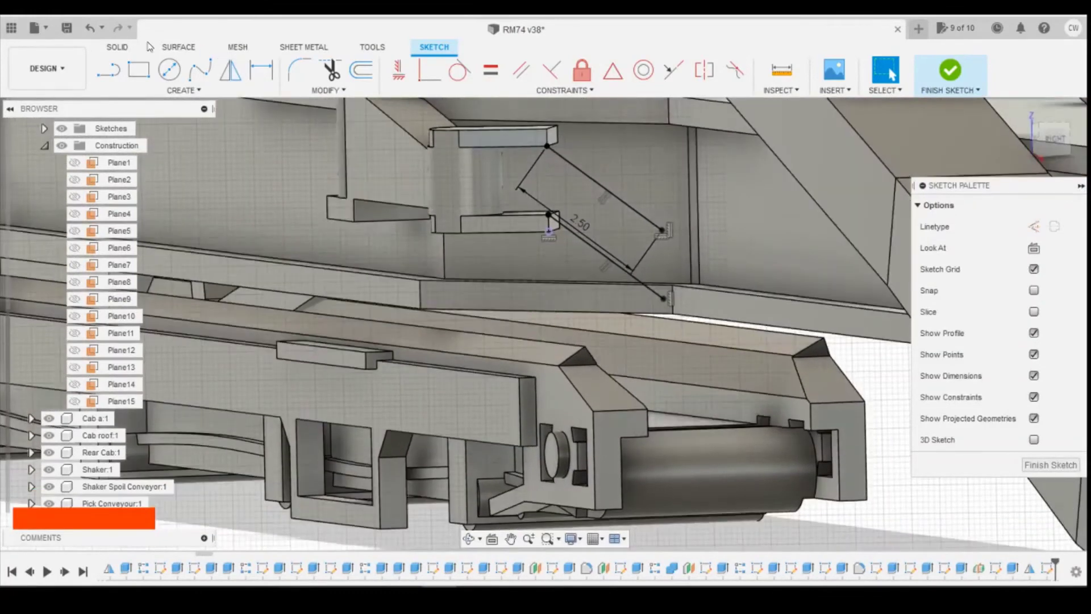
pyautogui.click(108, 70)
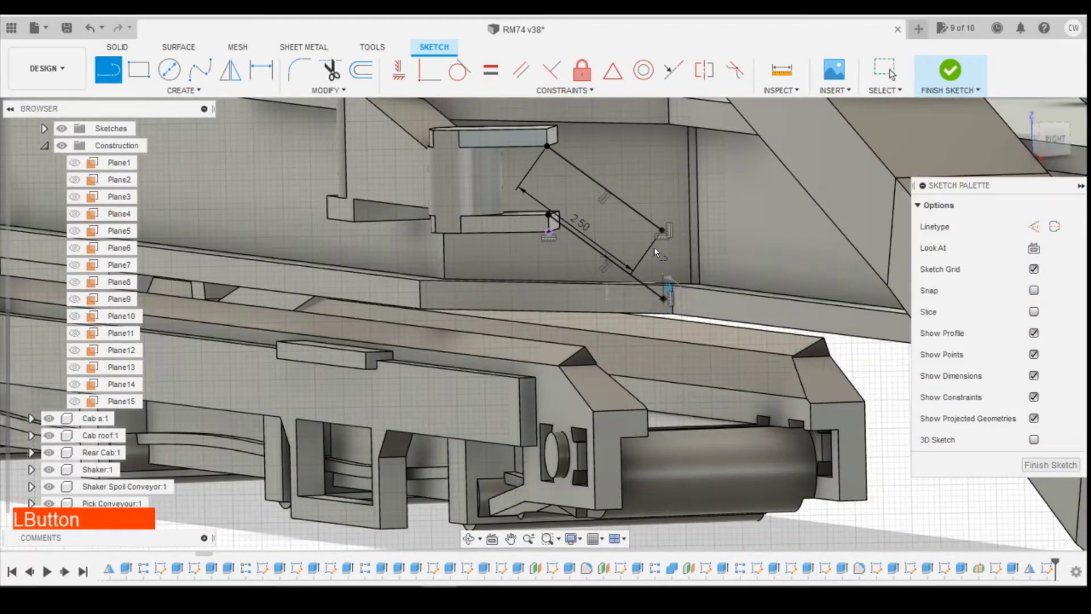
pyautogui.click(663, 230)
pyautogui.press('Escape')
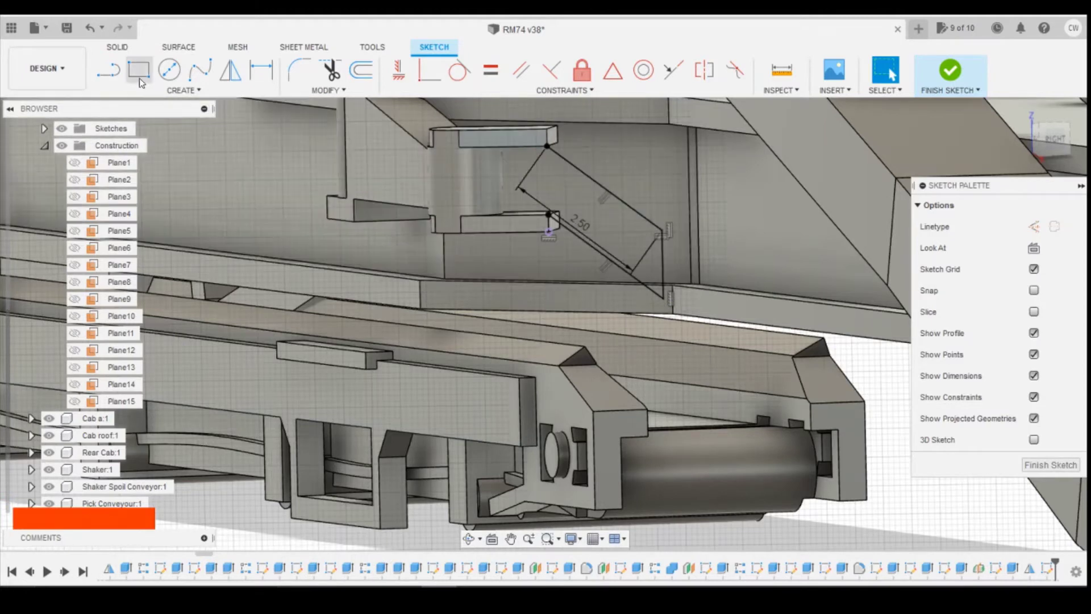
# Step: Close the profile at the hinge plates with a horizontal line about 0.78 mm long, a vertical line and a horizontal line back to the lower sloped line
pyautogui.click(108, 70)
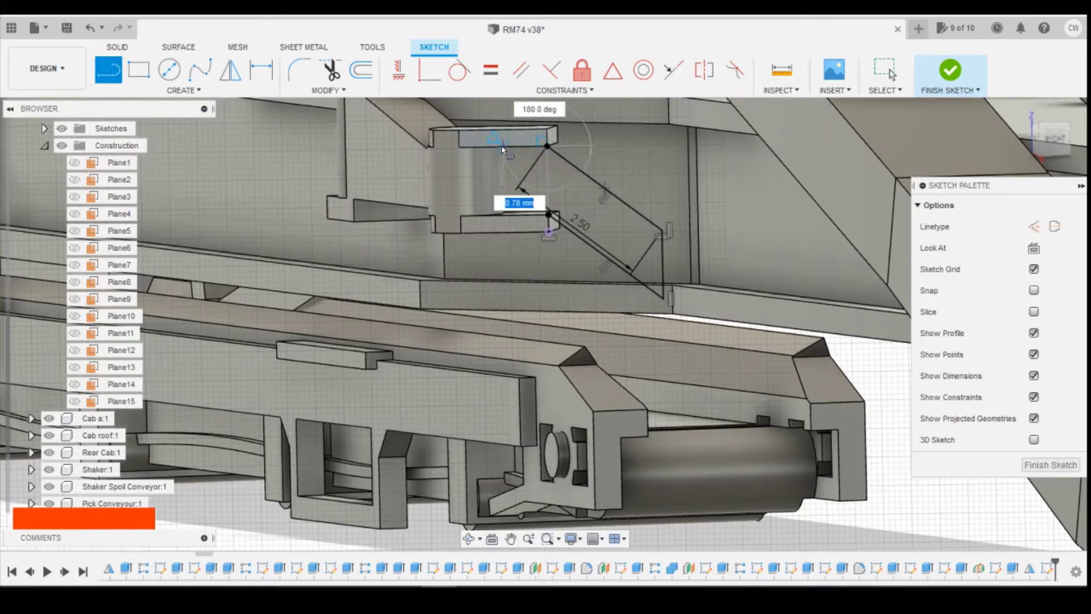
pyautogui.click(506, 152)
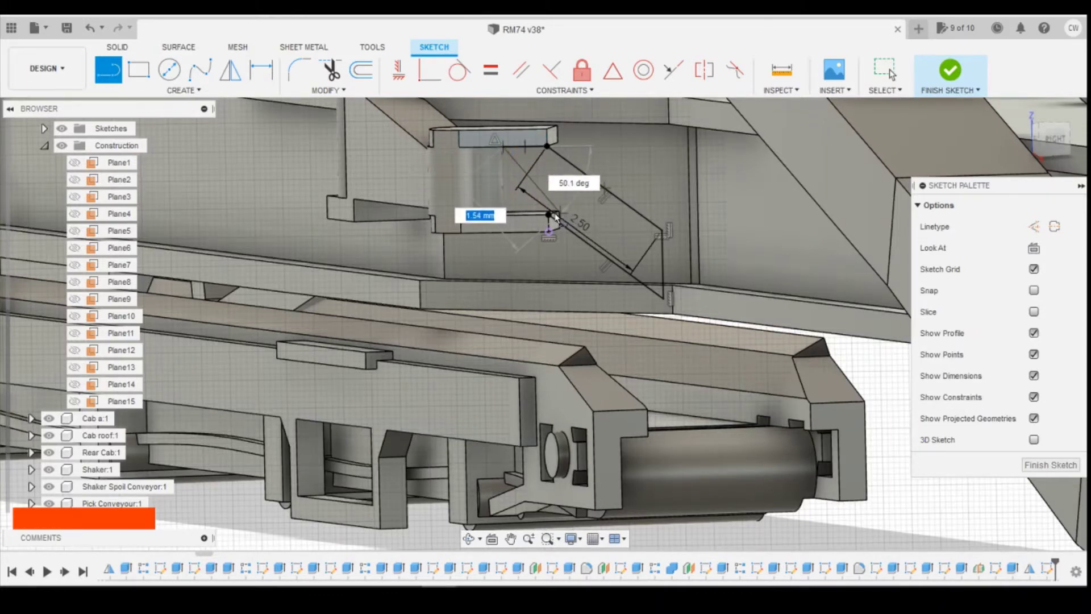
pyautogui.click(533, 214)
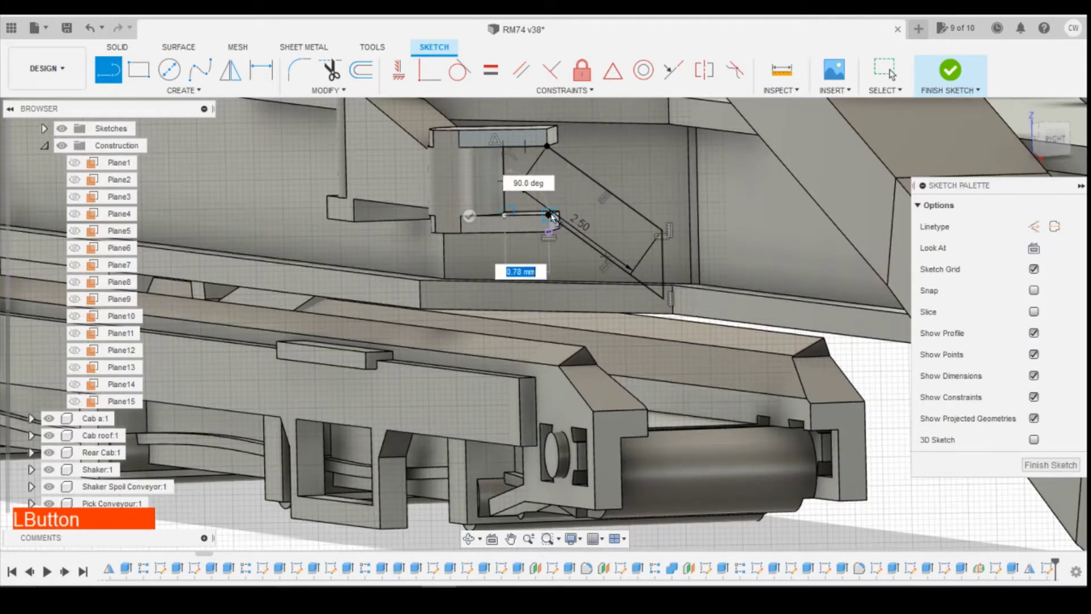
pyautogui.click(552, 216)
pyautogui.press('Escape')
# Step: Start extruding the closed angled arm profile with its start offset -0.2 mm from the profile plane
pyautogui.rightClick(601, 230)
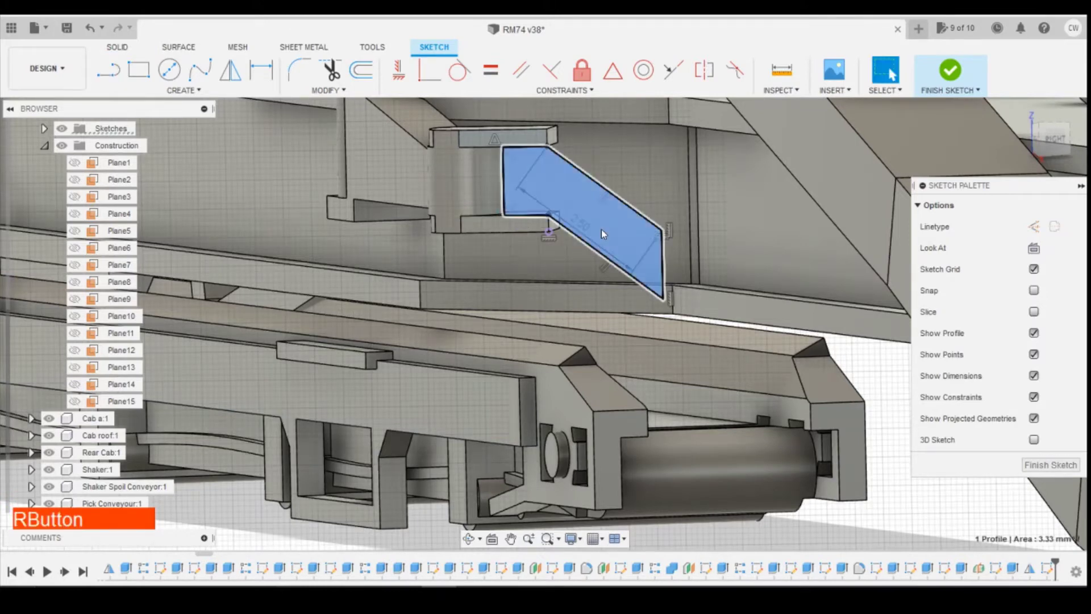
pyautogui.click(585, 293)
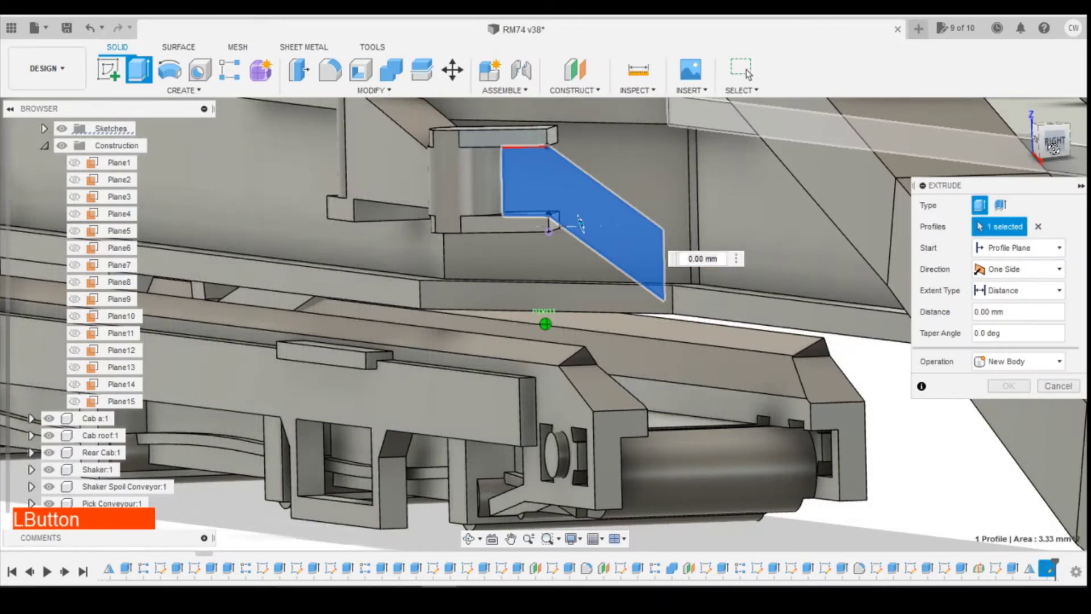
pyautogui.click(1054, 151)
pyautogui.moveTo(1055, 151); pyautogui.dragTo(1080, 169)
pyautogui.press('capslock')
pyautogui.click(1034, 267)
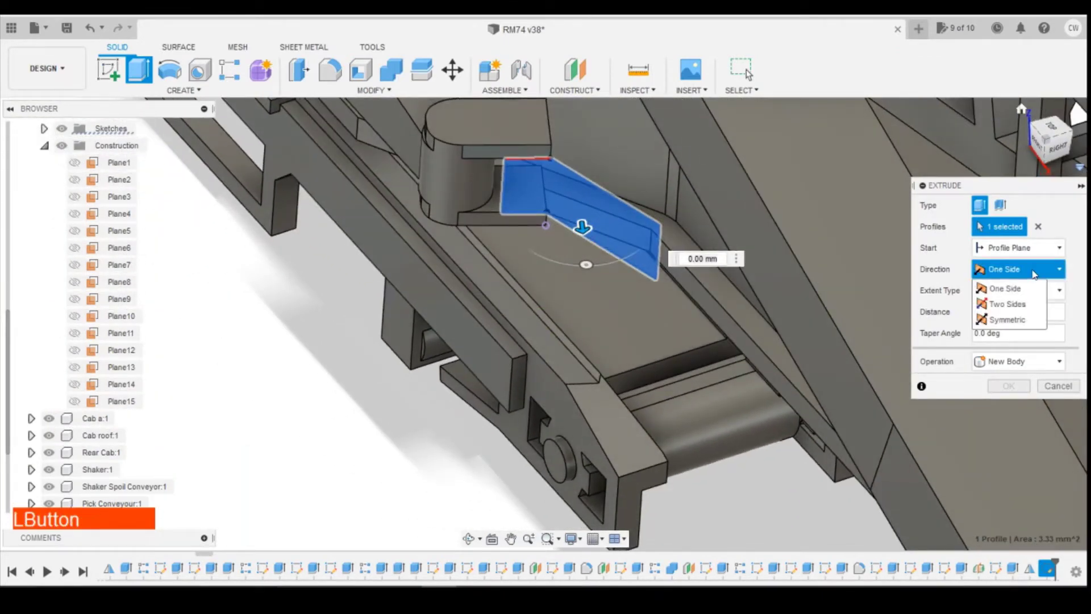
pyautogui.click(1035, 266)
pyautogui.click(1023, 248)
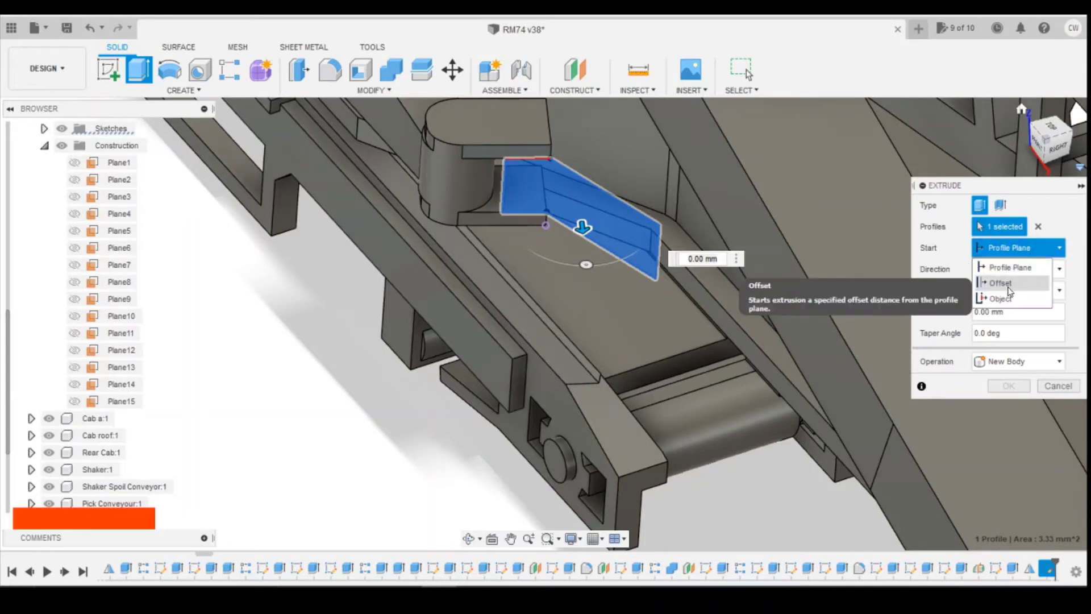
pyautogui.click(1008, 287)
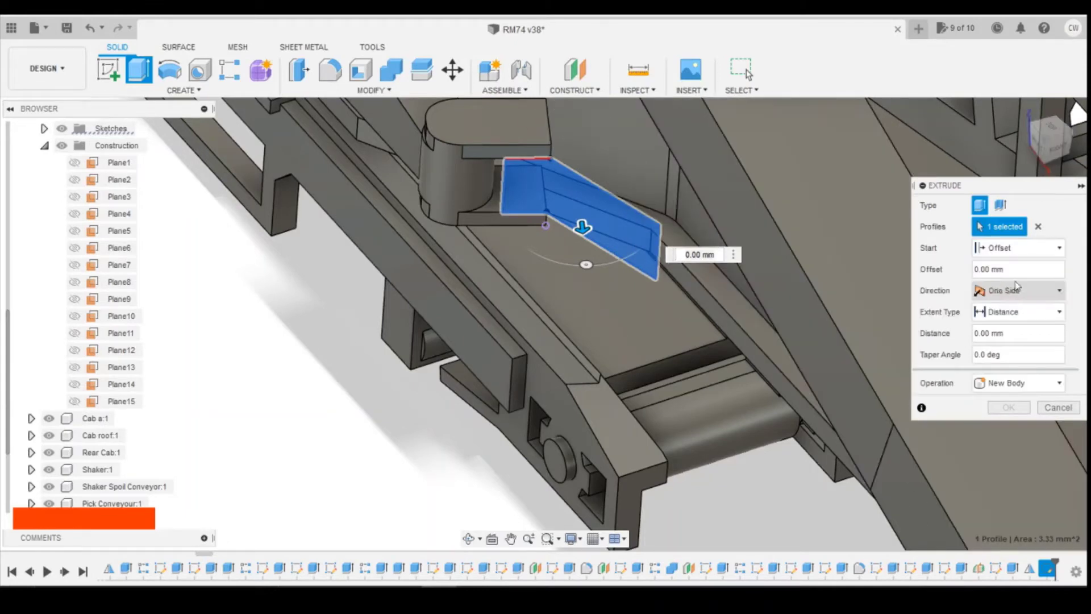
pyautogui.doubleClick(996, 269)
pyautogui.write('-')
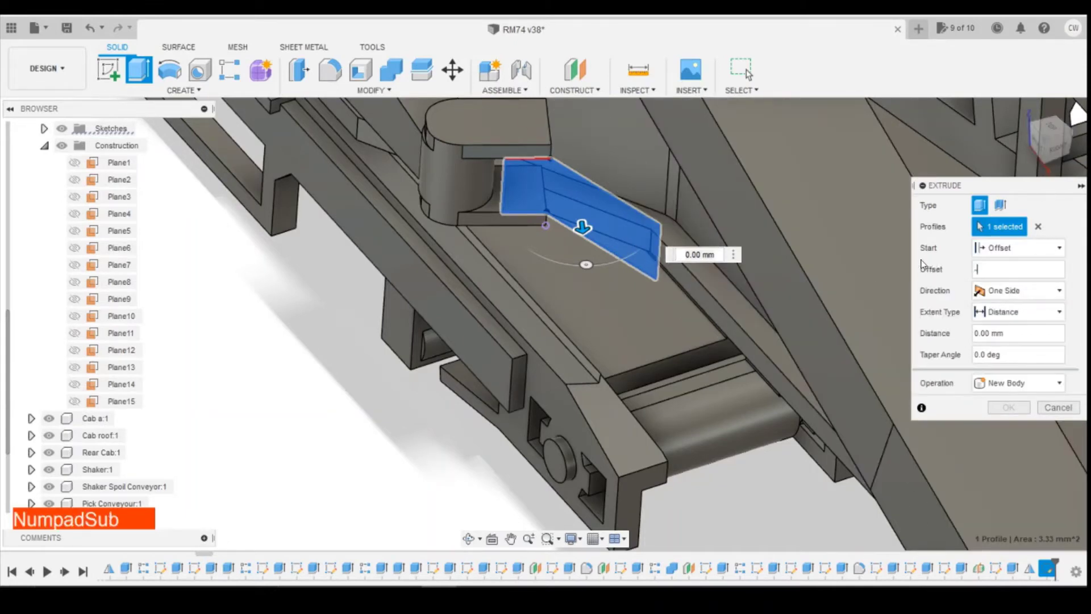
pyautogui.write('0.2')
pyautogui.press('Return')
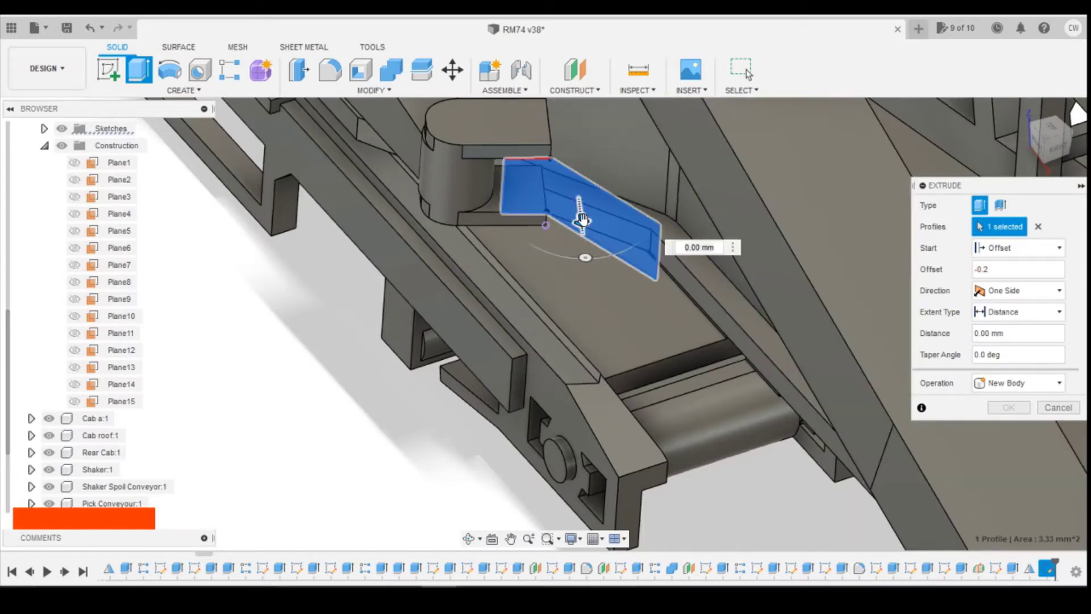
# Step: Extrude the arm profile one-sided to a distance of -0.80 mm and join it to the existing body
pyautogui.moveTo(581, 222); pyautogui.dragTo(581, 195)
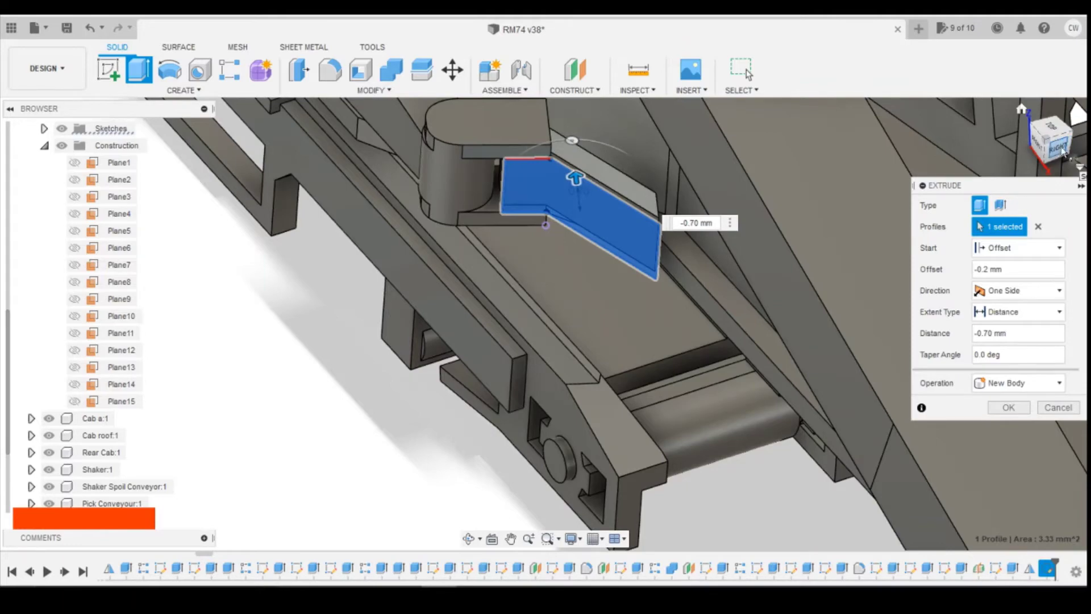
pyautogui.click(1063, 151)
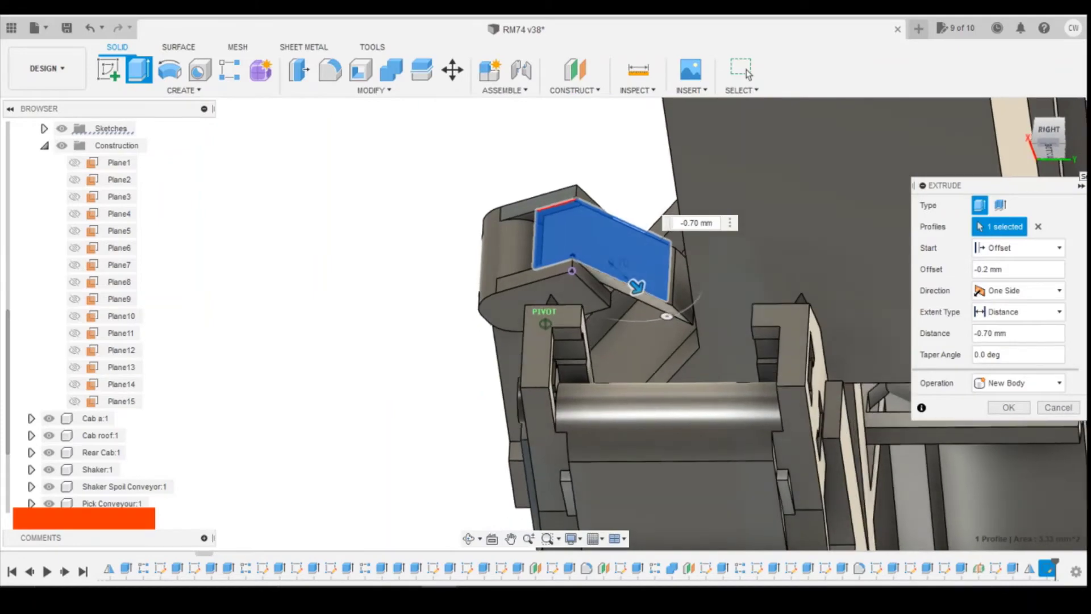
pyautogui.moveTo(545, 323)
pyautogui.keyDown('shift'); pyautogui.mouseDown(button='middle')
pyautogui.moveTo(484, 341)
pyautogui.moveTo(484, 450)
pyautogui.moveTo(495, 449)
pyautogui.mouseUp(button='middle'); pyautogui.keyUp('shift')
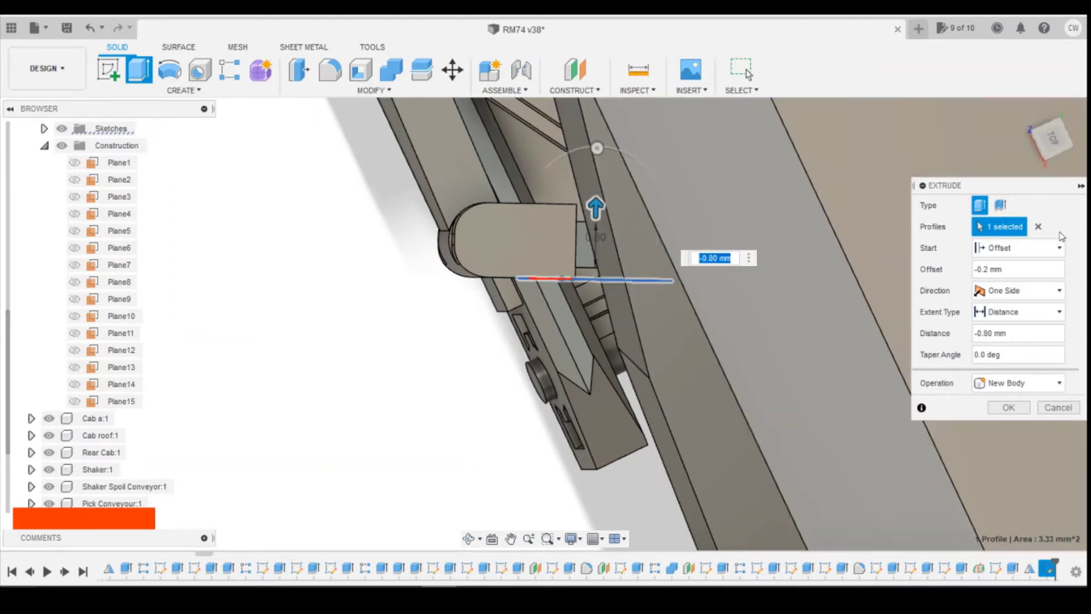
pyautogui.moveTo(545, 323); pyautogui.dragTo(619, 292)
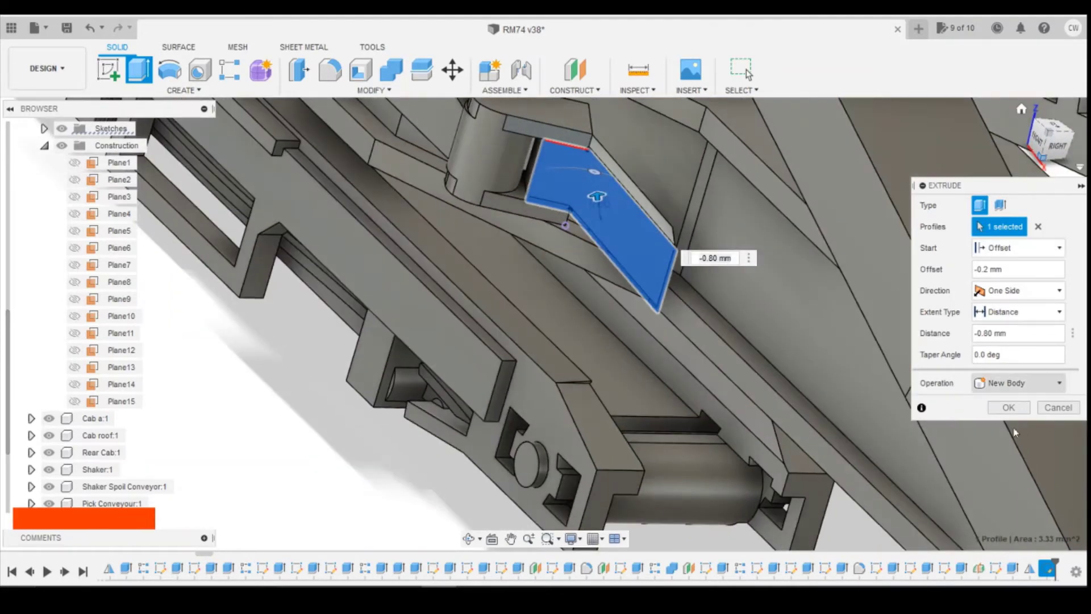
pyautogui.click(1017, 383)
pyautogui.click(1005, 403)
pyautogui.click(1015, 406)
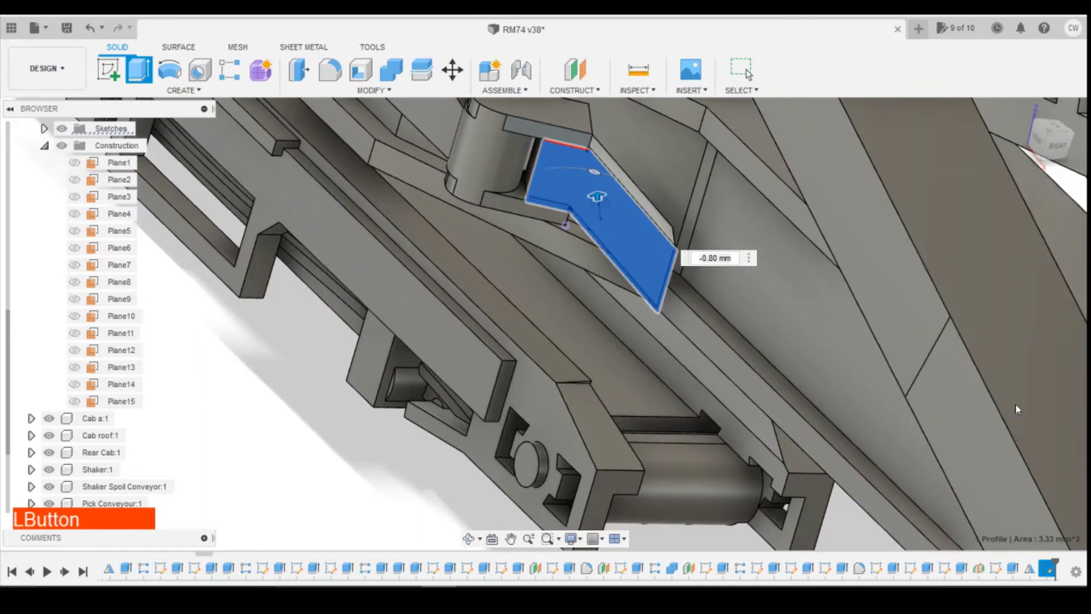
# Step: Extrude the narrow vertical face at the arm's free end outward by 0.10 mm with the Join operation
pyautogui.moveTo(1053, 148)
pyautogui.mouseDown()
pyautogui.moveTo(1085, 145)
pyautogui.moveTo(1044, 139)
pyautogui.mouseUp()
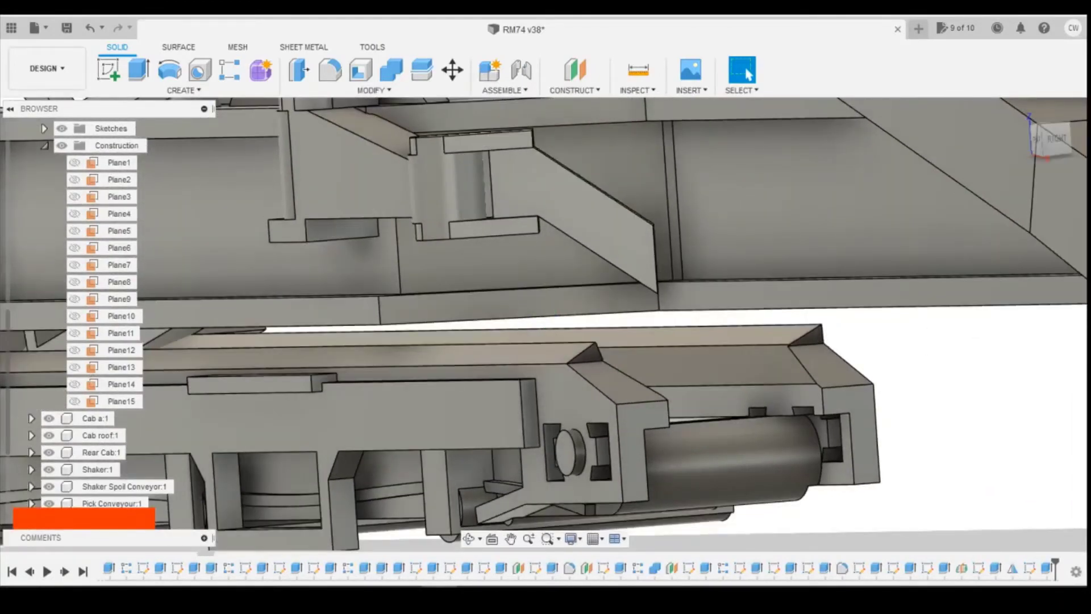
pyautogui.click(550, 502)
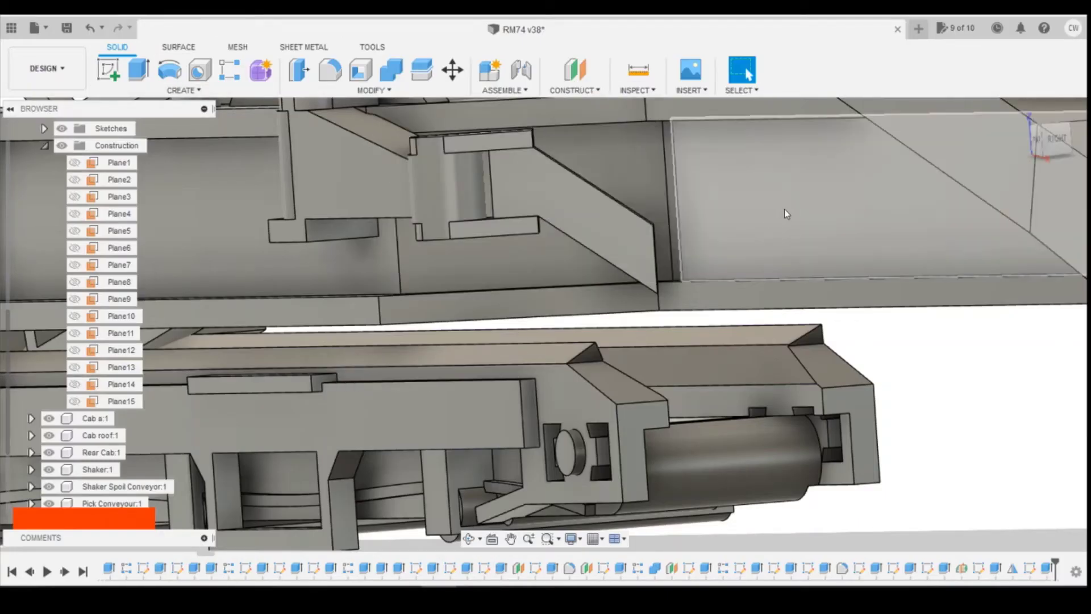
pyautogui.moveTo(1055, 132)
pyautogui.mouseDown()
pyautogui.moveTo(1055, 122)
pyautogui.moveTo(1034, 131)
pyautogui.mouseUp()
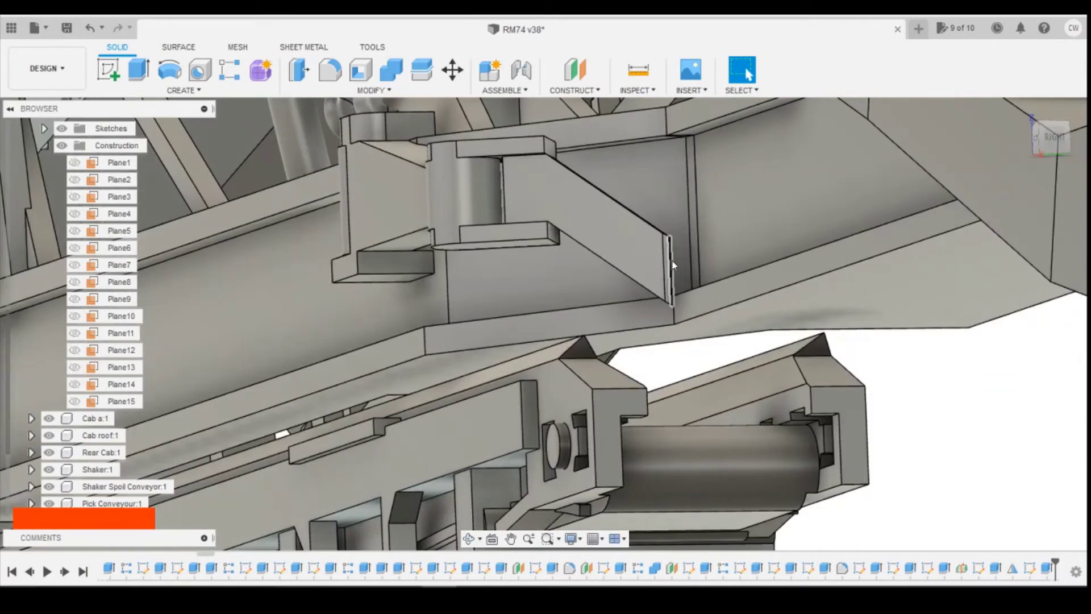
pyautogui.scroll(5, 672, 265)
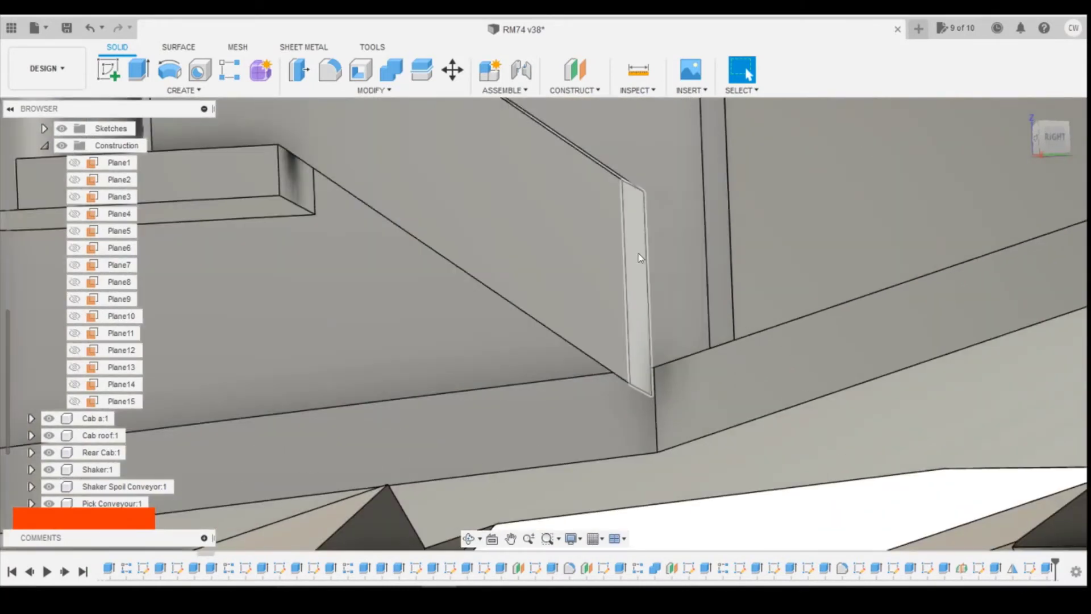
pyautogui.click(639, 257)
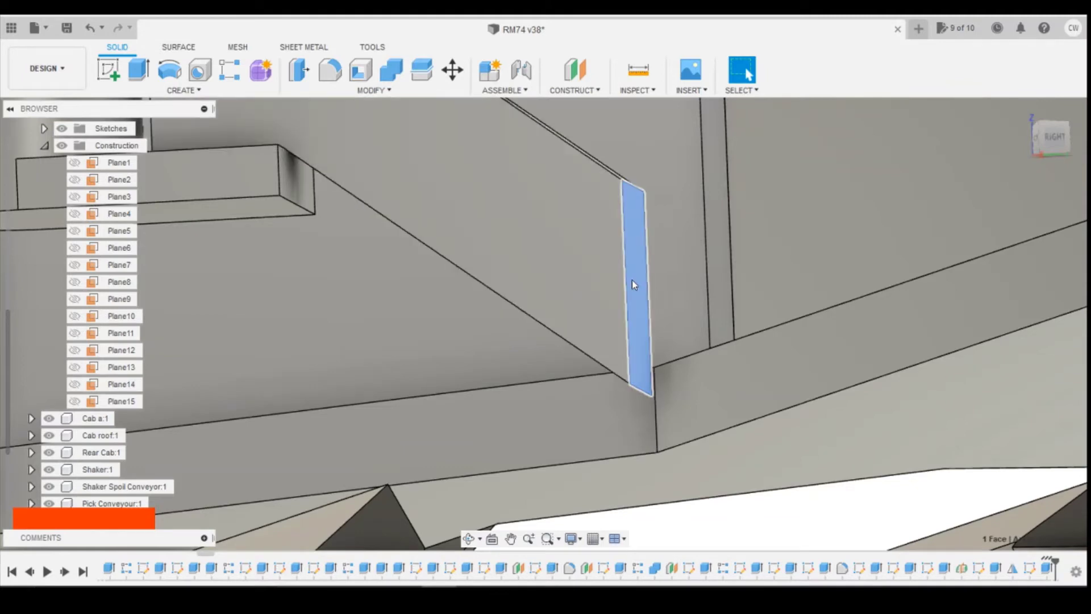
pyautogui.rightClick(634, 281)
pyautogui.click(643, 319)
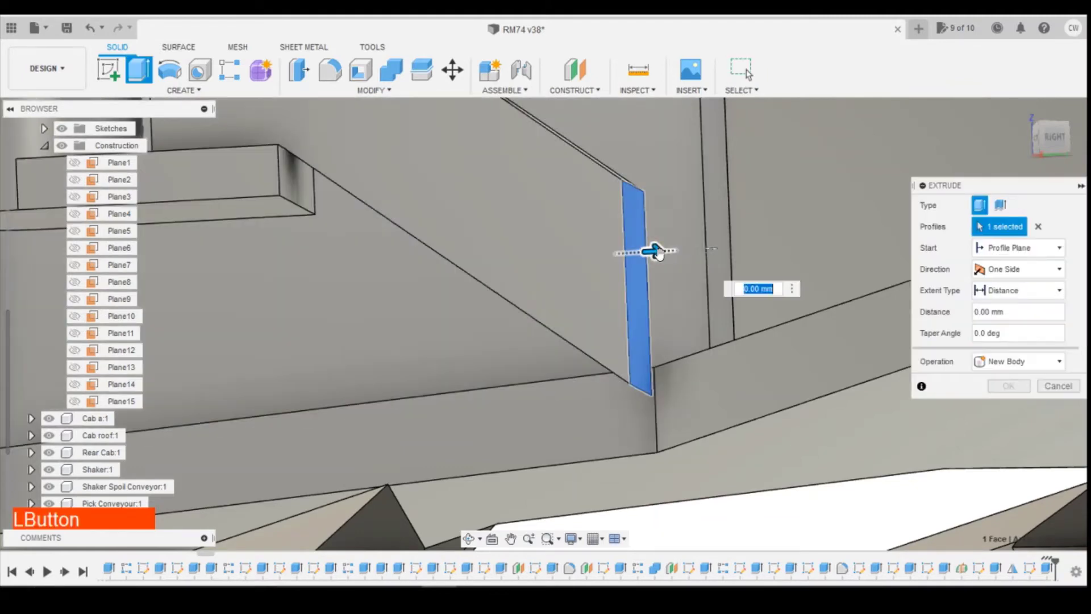
pyautogui.moveTo(665, 257); pyautogui.dragTo(671, 255)
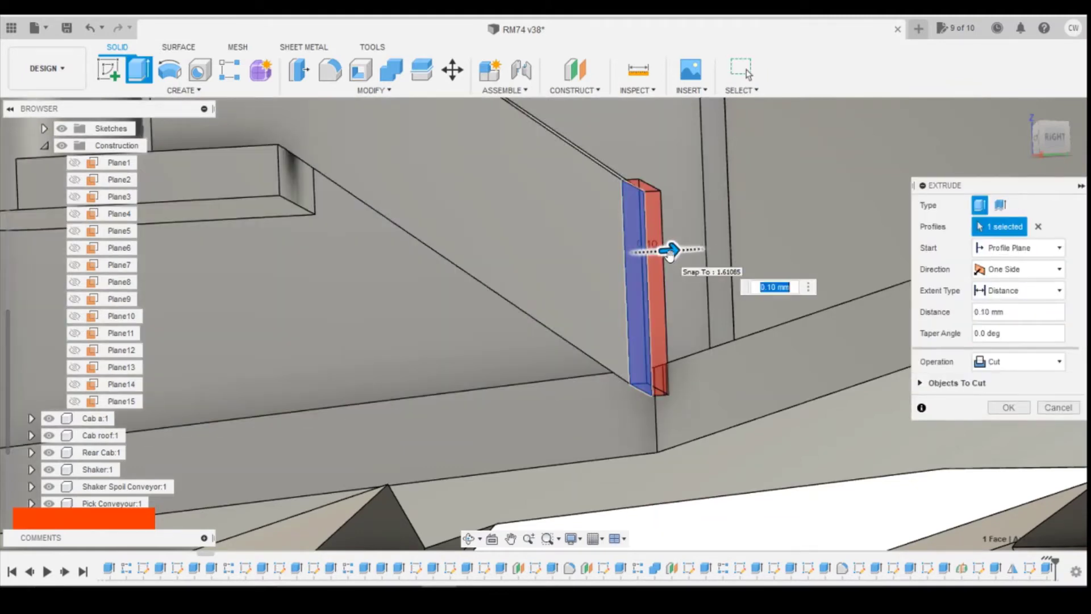
pyautogui.click(990, 364)
pyautogui.click(992, 382)
pyautogui.click(1000, 387)
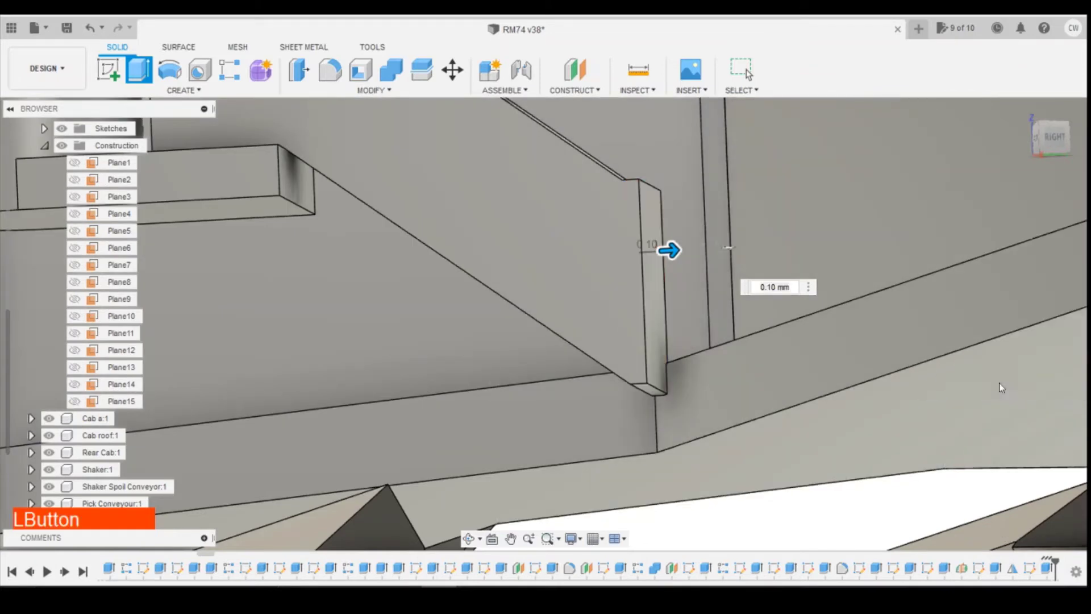
# Step: Sketch on the underside of the arm's tip with Slice enabled, drawing a perpendicular line about 0.54 mm long from the inner edge's midpoint
pyautogui.click(108, 70)
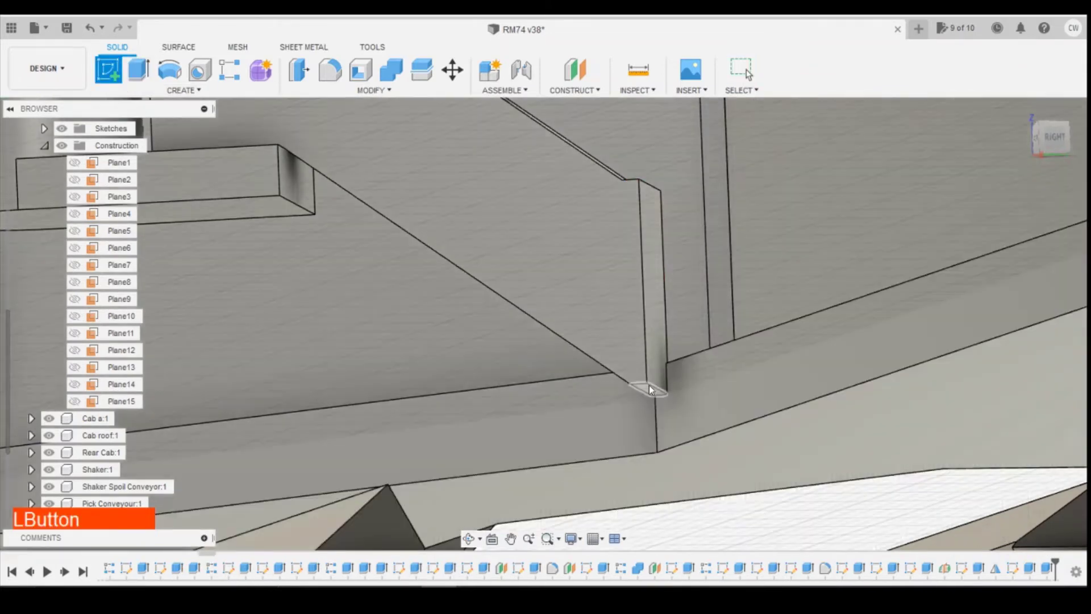
pyautogui.click(654, 389)
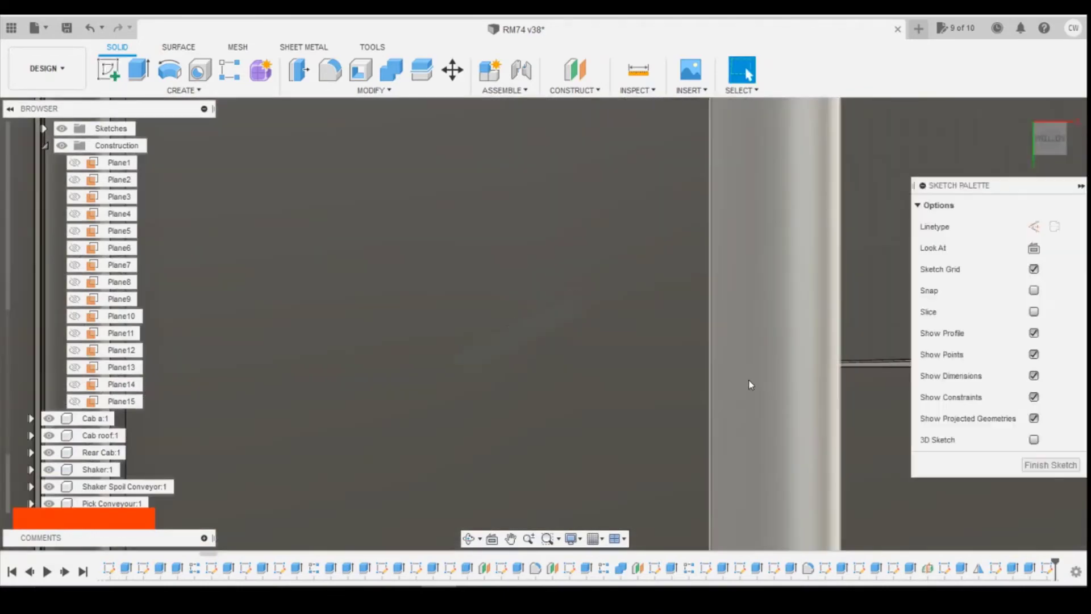
pyautogui.click(1033, 312)
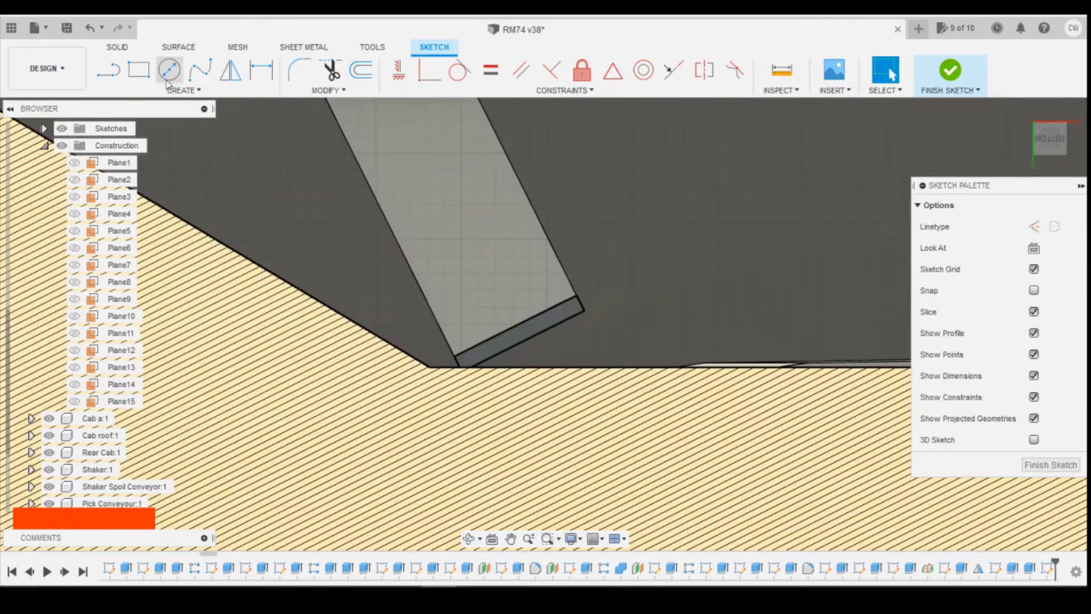
pyautogui.click(169, 82)
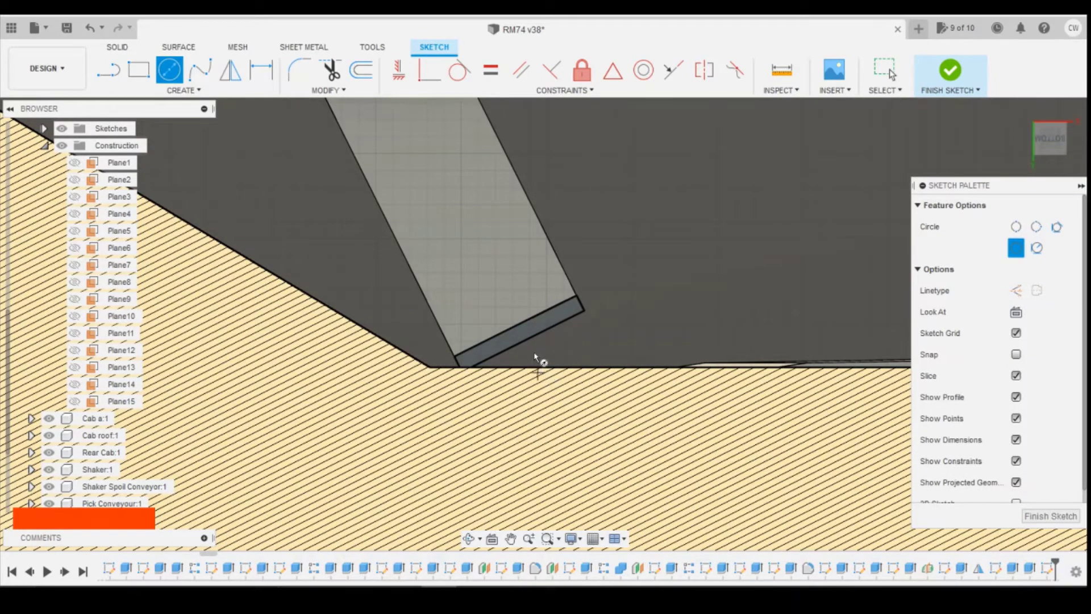
pyautogui.click(119, 76)
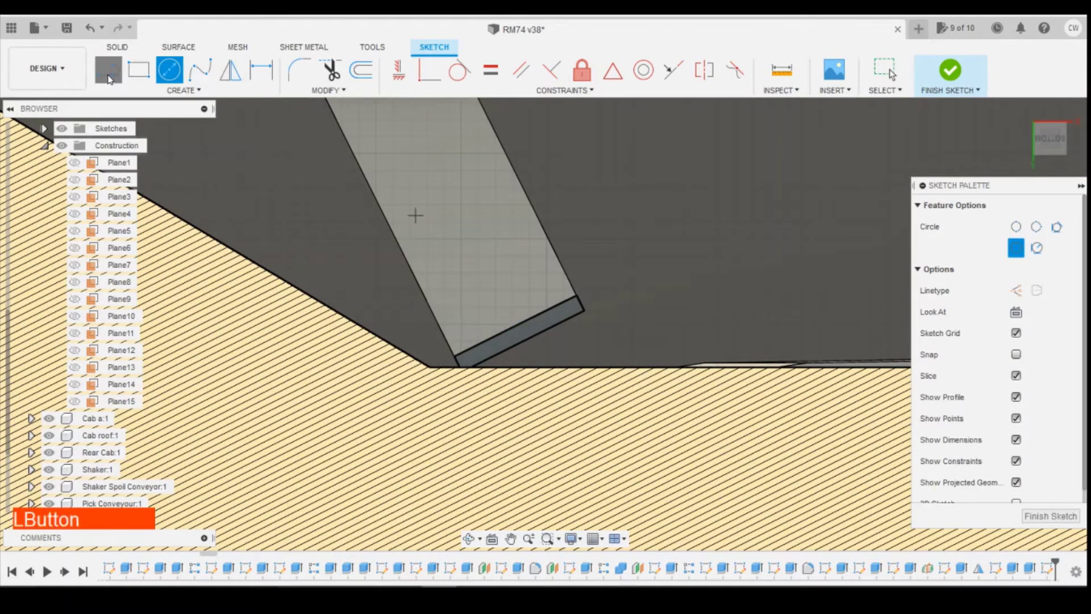
pyautogui.click(516, 326)
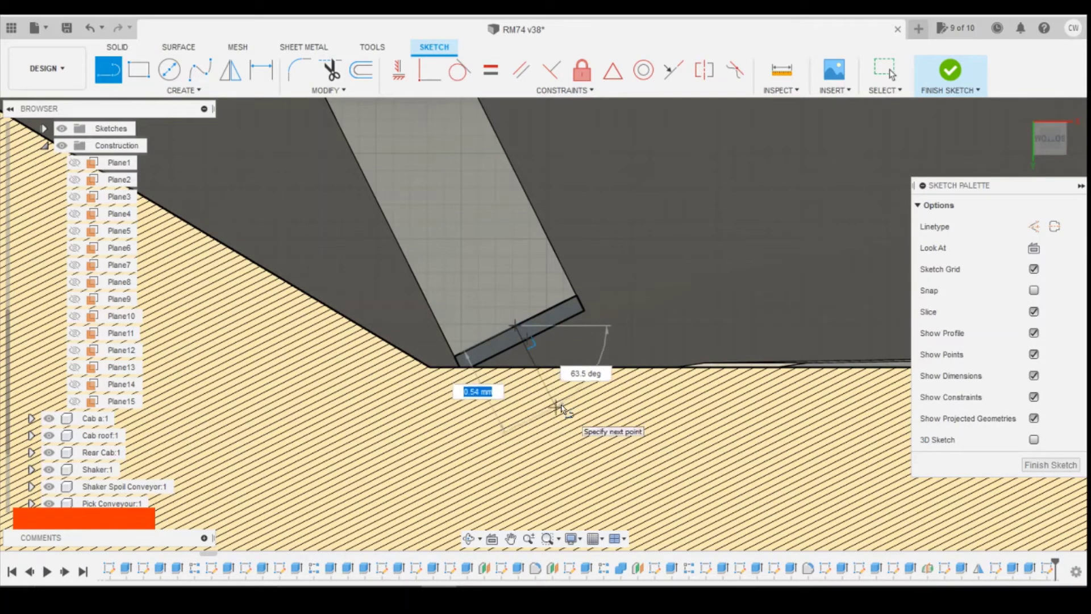
pyautogui.click(556, 407)
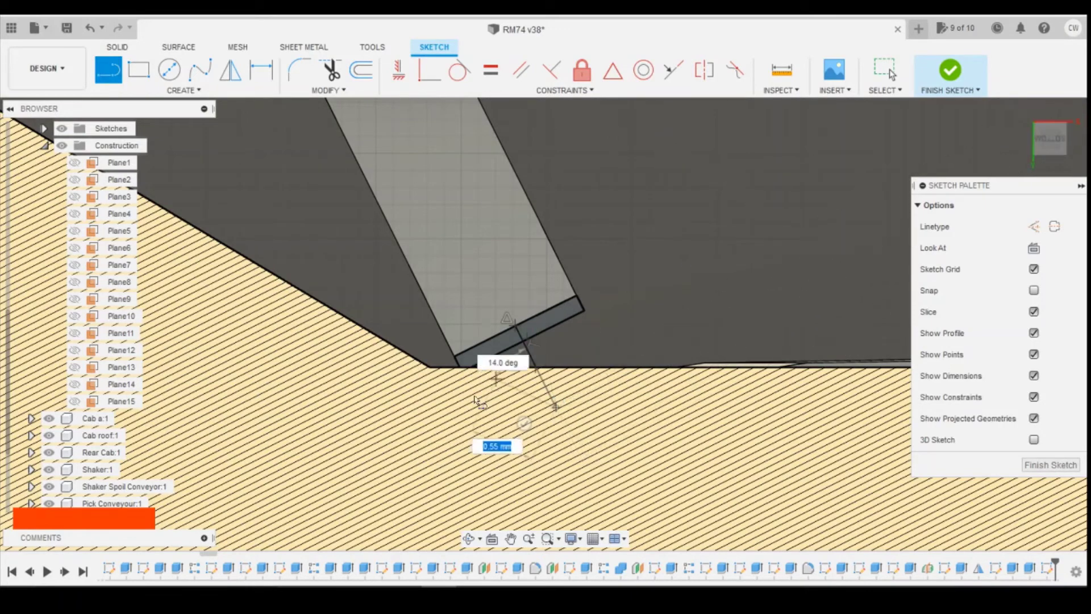
pyautogui.click(522, 422)
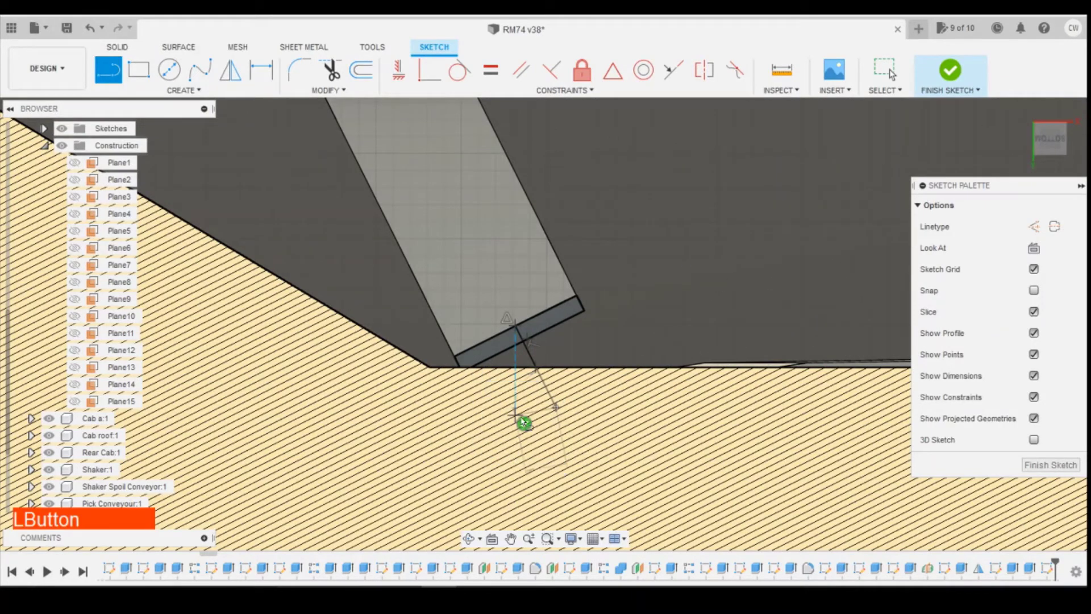
# Step: Draw a 1 mm diameter circle centred on the perpendicular line beyond the arm's tip
pyautogui.click(169, 69)
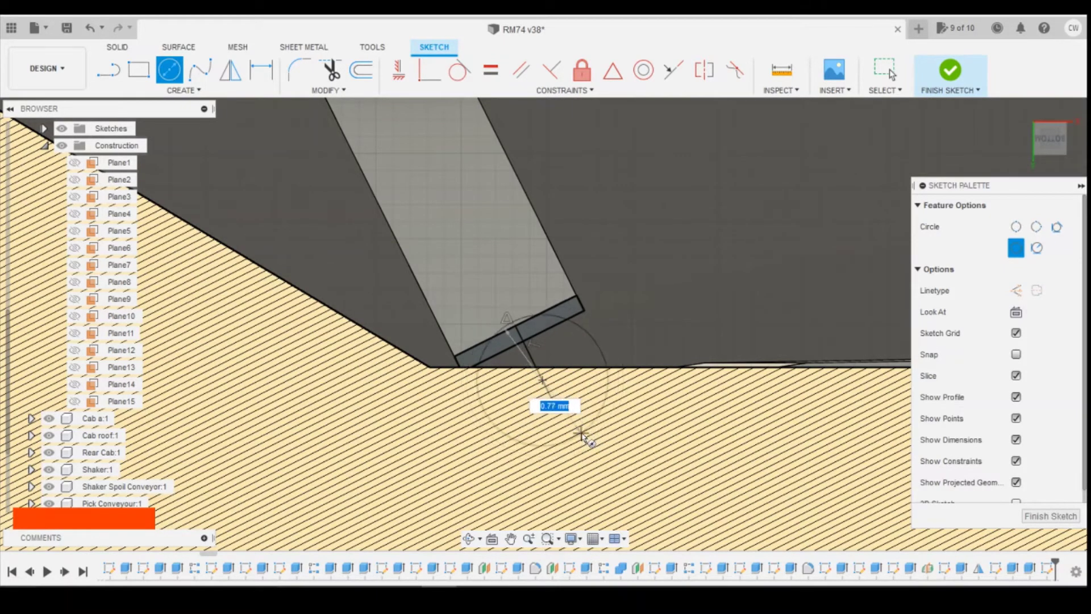
pyautogui.write('1')
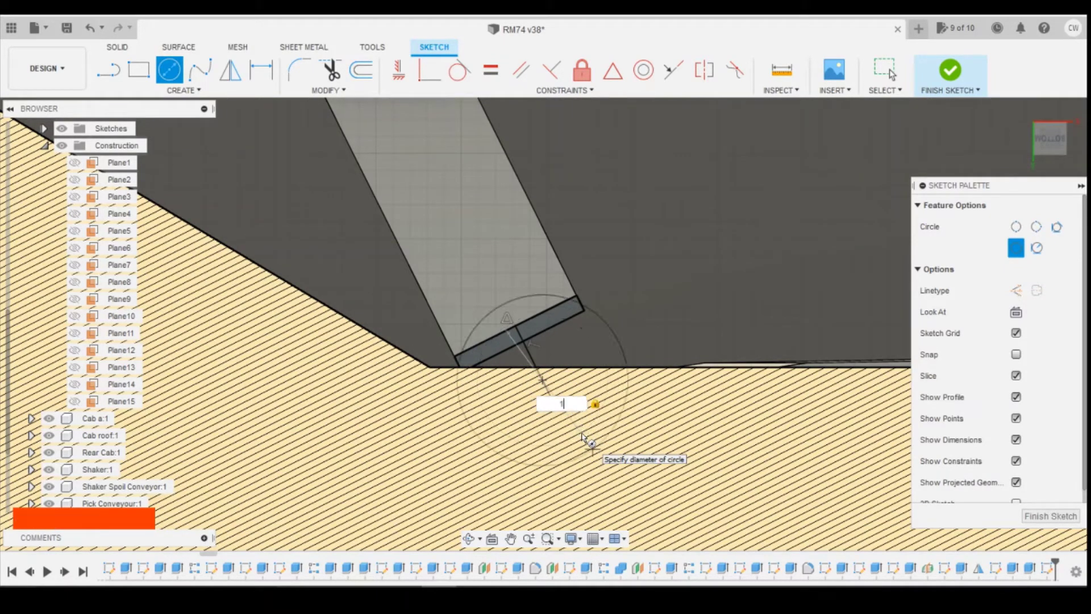
pyautogui.press('Return')
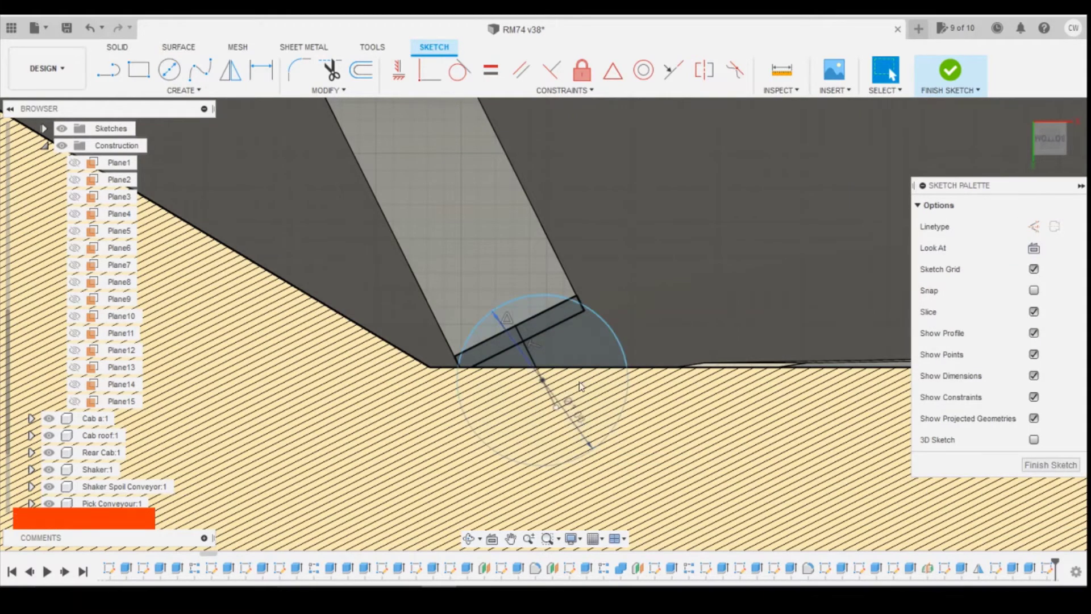
# Step: Dimension the circle's centre 0.3 mm from the line's start point on the arm's edge
pyautogui.press('d')
pyautogui.click(543, 380)
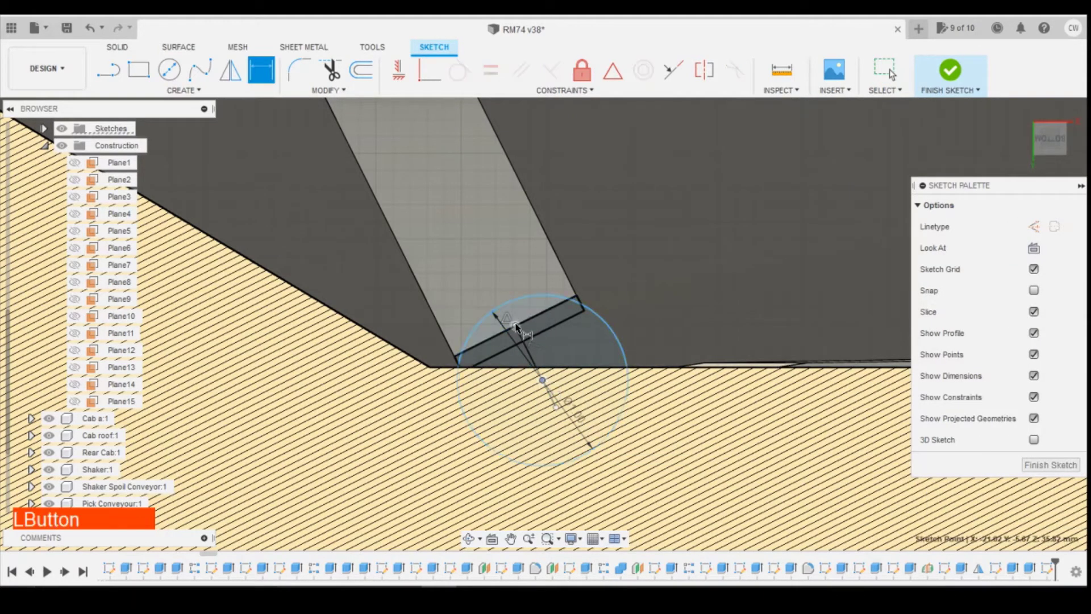
pyautogui.click(515, 326)
pyautogui.click(685, 278)
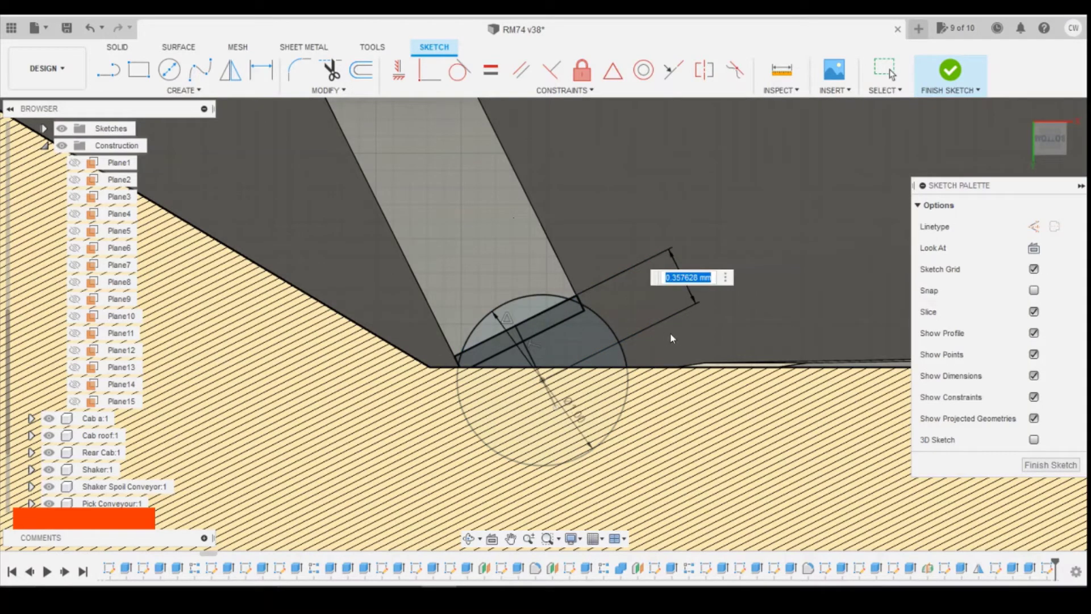
pyautogui.write('0.3')
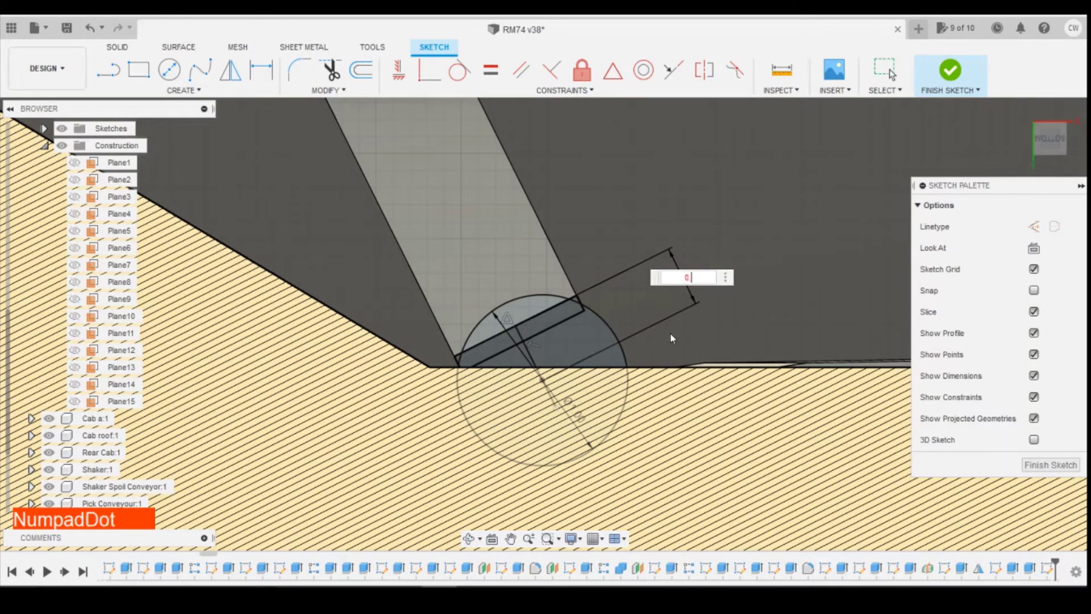
pyautogui.press('Return')
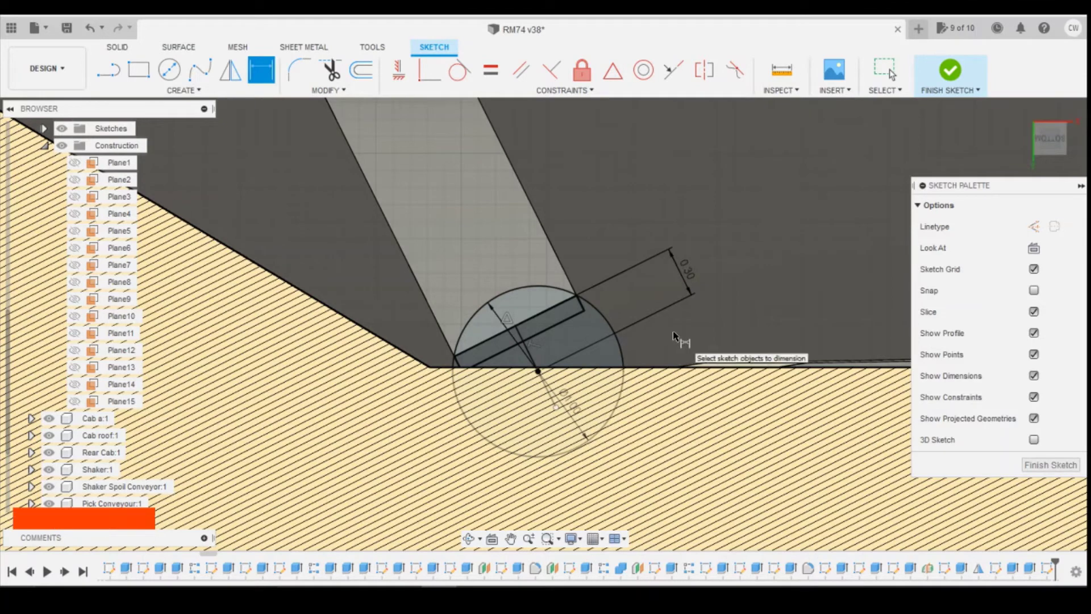
# Step: Extrude all four profiles of the 1 mm circle 1.20 mm upward along the arm's tip with the Join operation
pyautogui.press('Escape')
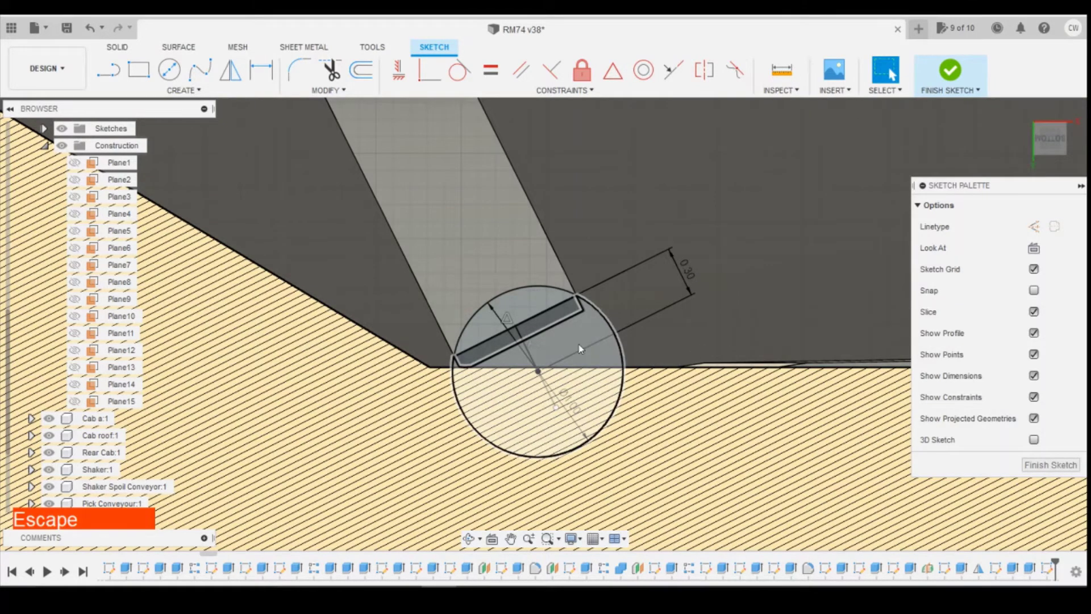
pyautogui.keyDown('shift'); pyautogui.click(579, 349); pyautogui.keyUp('shift')
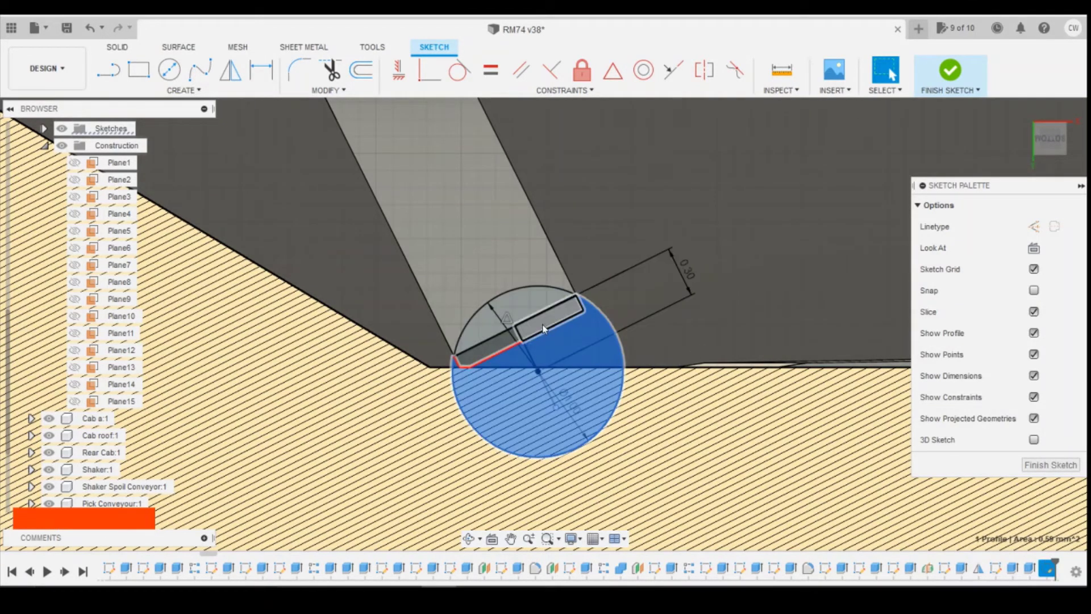
pyautogui.keyDown('shift'); pyautogui.click(543, 325); pyautogui.keyUp('shift')
pyautogui.keyDown('shift'); pyautogui.click(493, 348); pyautogui.keyUp('shift')
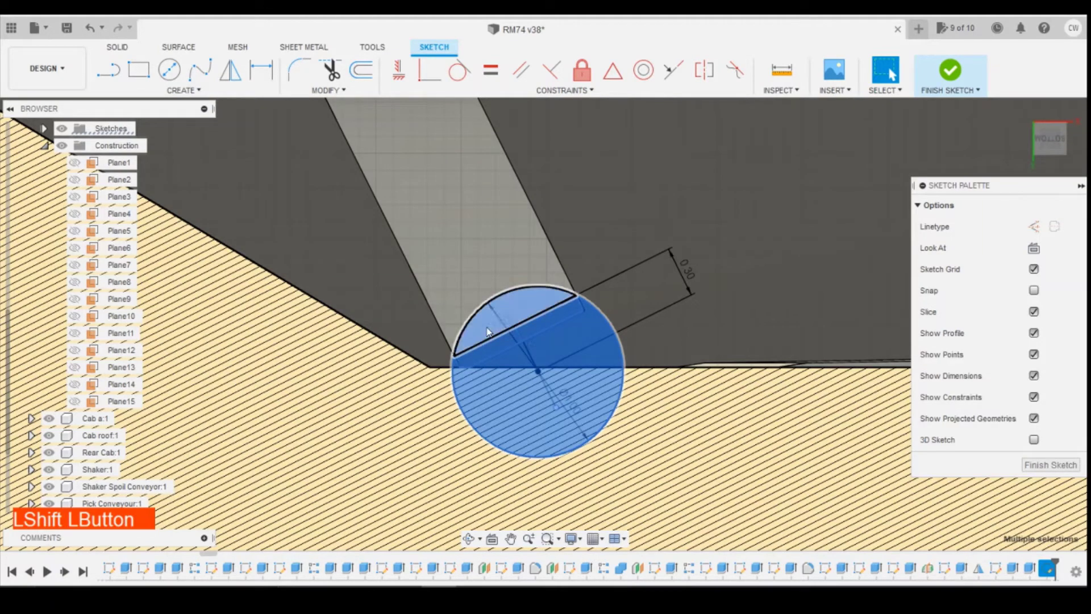
pyautogui.rightClick(486, 327)
pyautogui.click(480, 389)
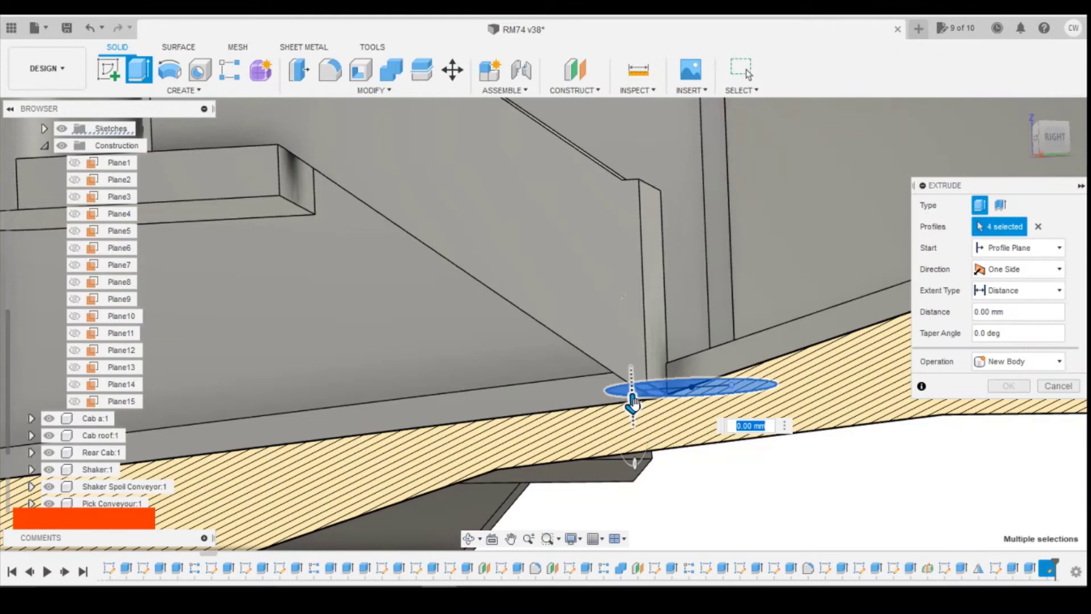
pyautogui.moveTo(633, 403); pyautogui.dragTo(624, 204)
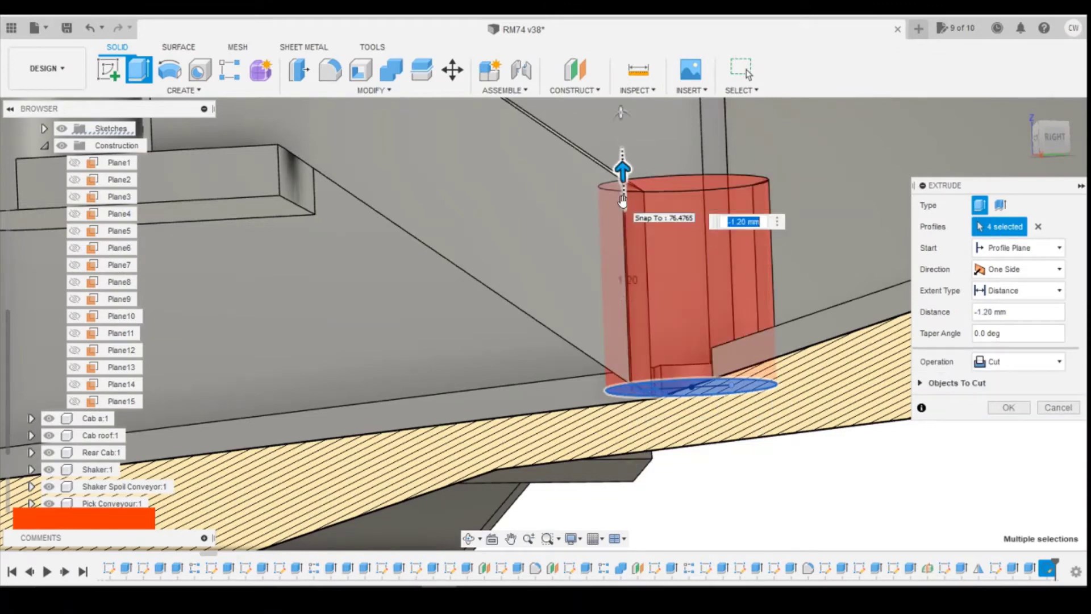
pyautogui.click(1051, 362)
pyautogui.click(1004, 377)
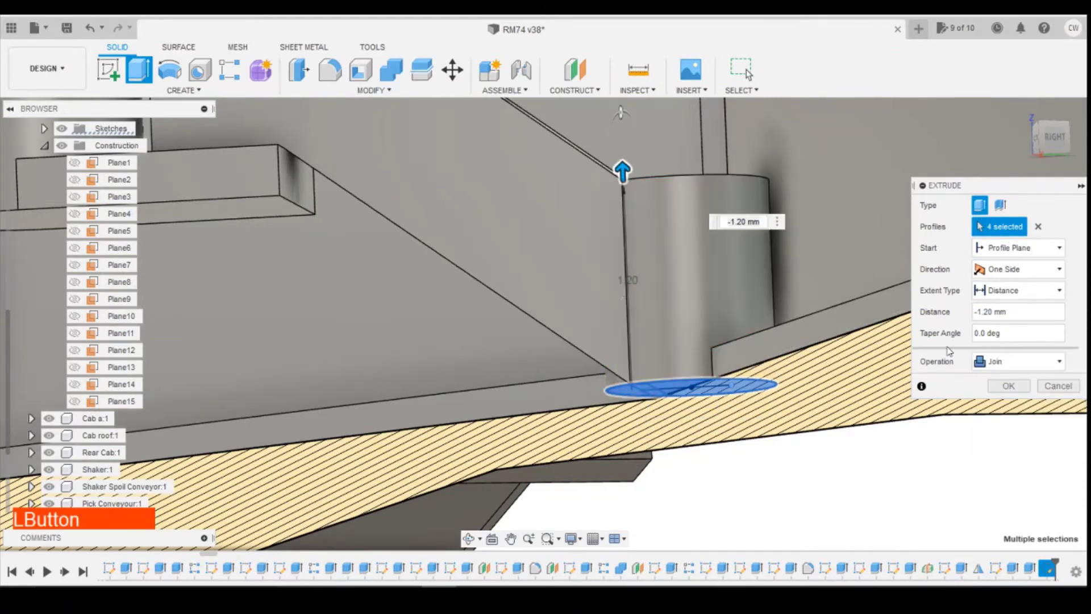
# Step: Check the reference photo and make the tip extrusion two-sided, with -1.30 mm on side 1 and -0.10 mm on side 2
pyautogui.keyDown('shift'); pyautogui.moveTo(546, 324); pyautogui.dragTo(663, 472, button='middle'); pyautogui.keyUp('shift')
pyautogui.moveTo(475, 600)
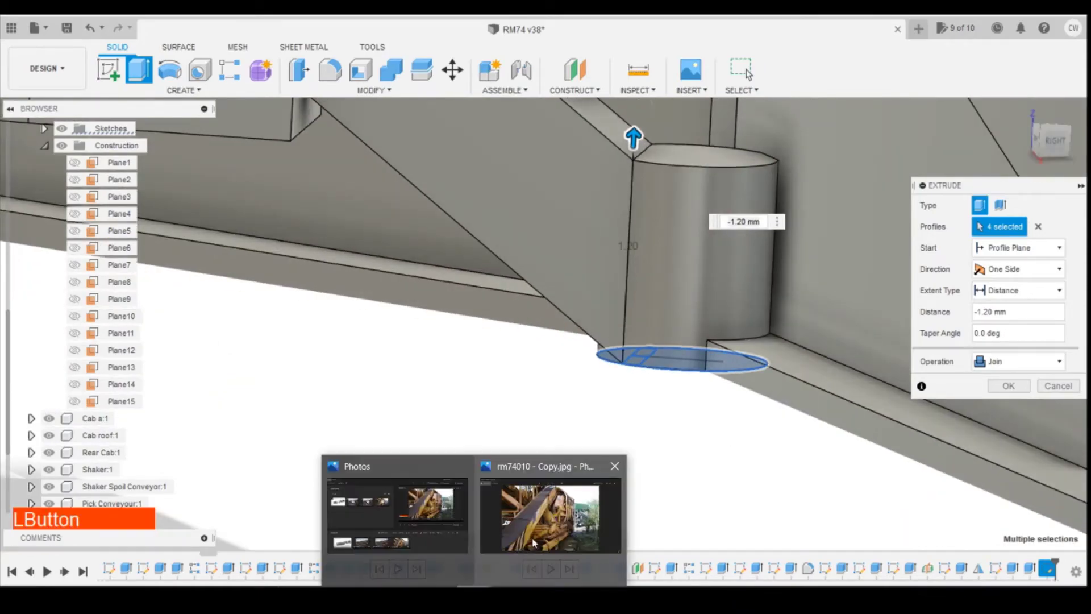
pyautogui.click(545, 547)
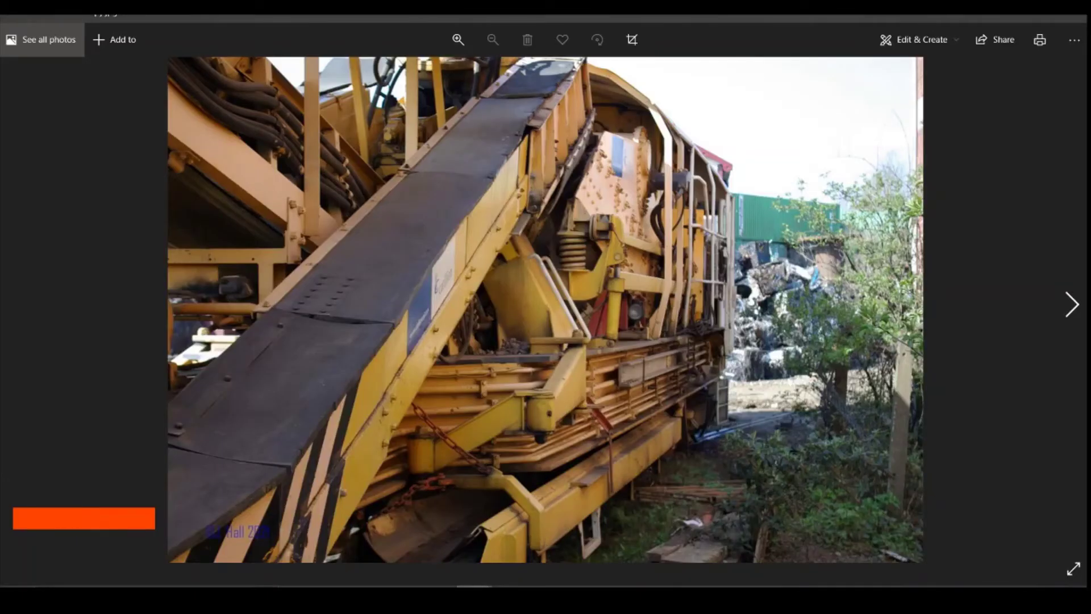
pyautogui.click(475, 600)
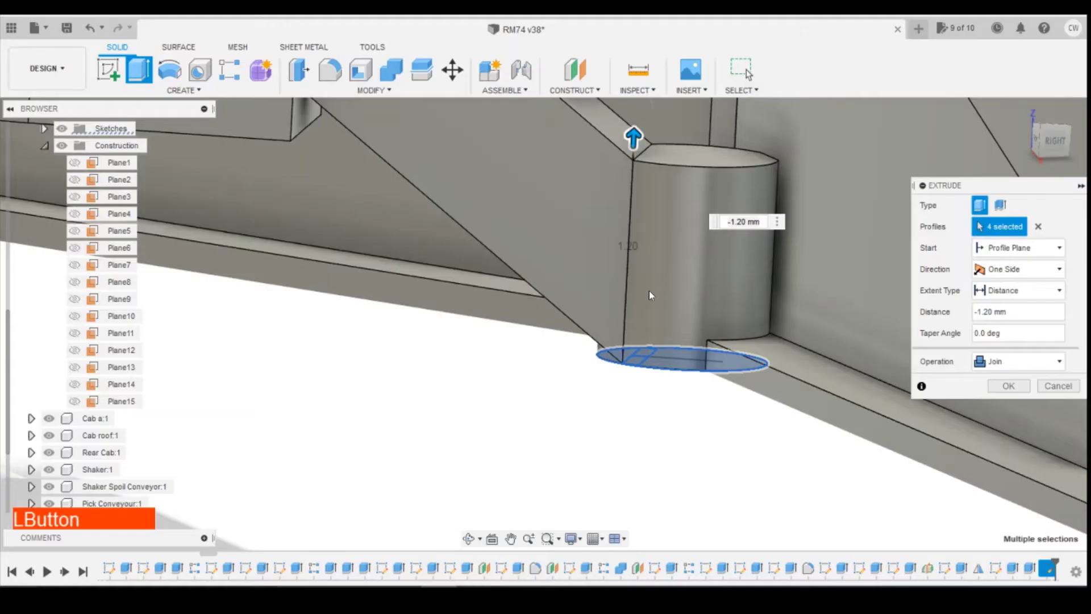
pyautogui.click(1027, 269)
pyautogui.click(1003, 299)
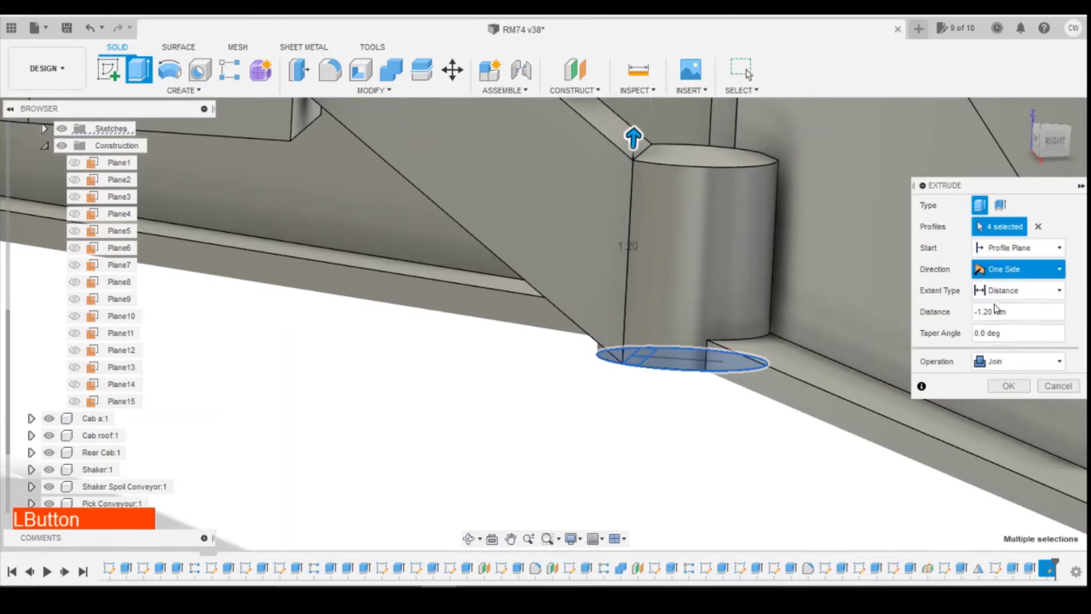
pyautogui.click(633, 137)
pyautogui.moveTo(633, 137); pyautogui.dragTo(637, 129)
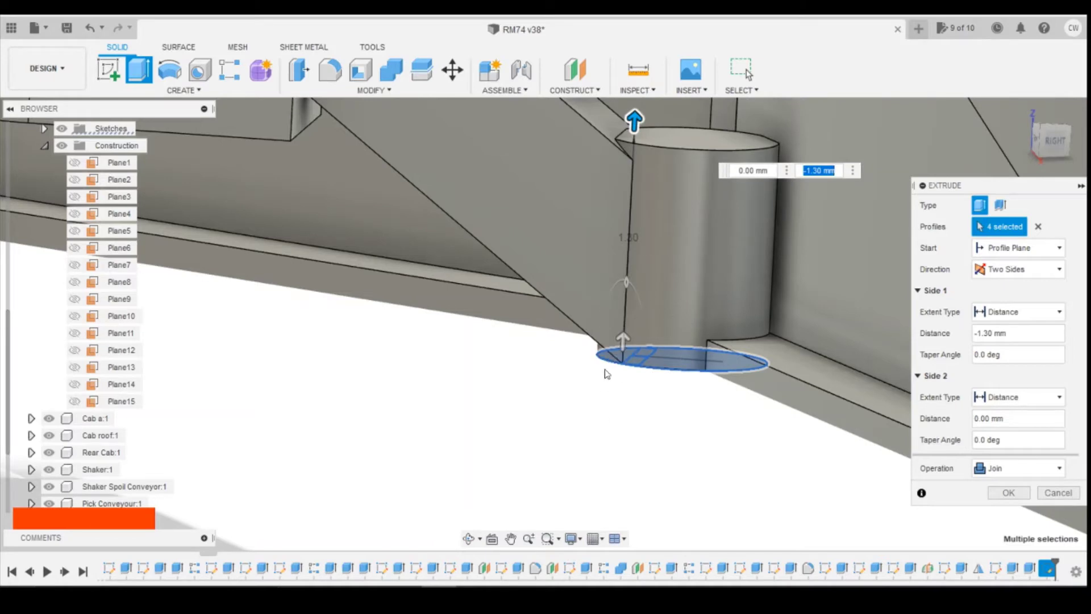
pyautogui.moveTo(624, 339); pyautogui.dragTo(621, 387)
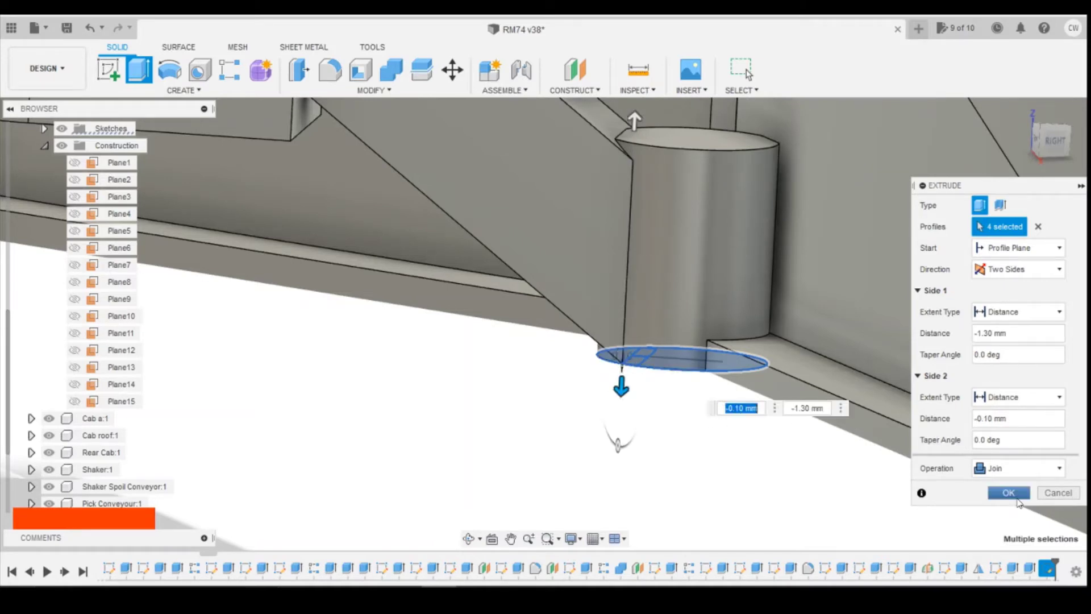
pyautogui.click(1017, 501)
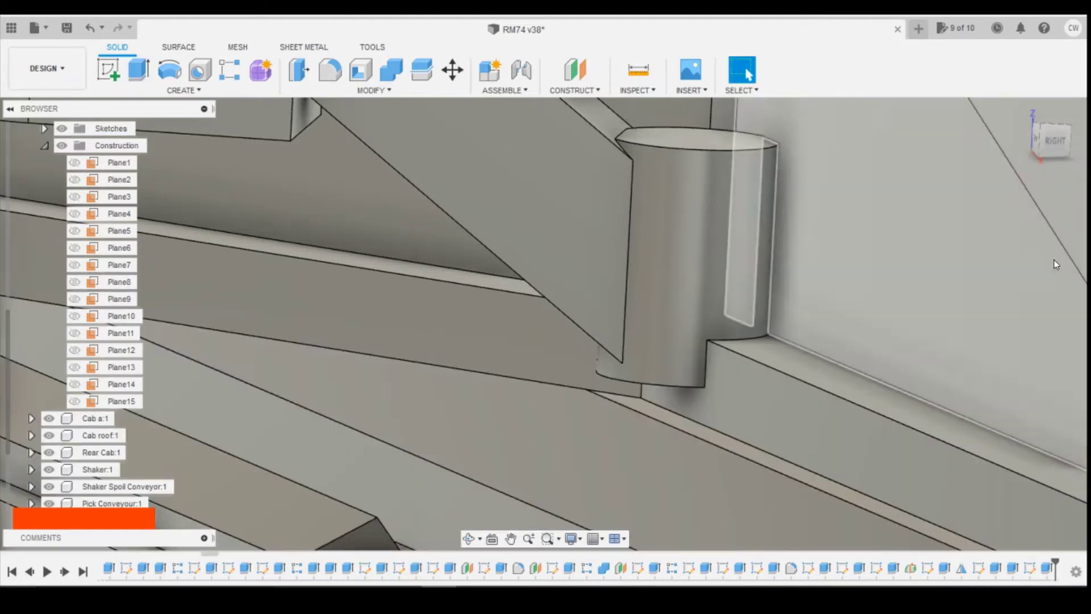
# Step: Sketch a six-sided circumscribed polygon with a 0.3 mm radius on the upper hinge plate's top face, centred on its rounded end
pyautogui.moveTo(1056, 143); pyautogui.dragTo(1075, 126)
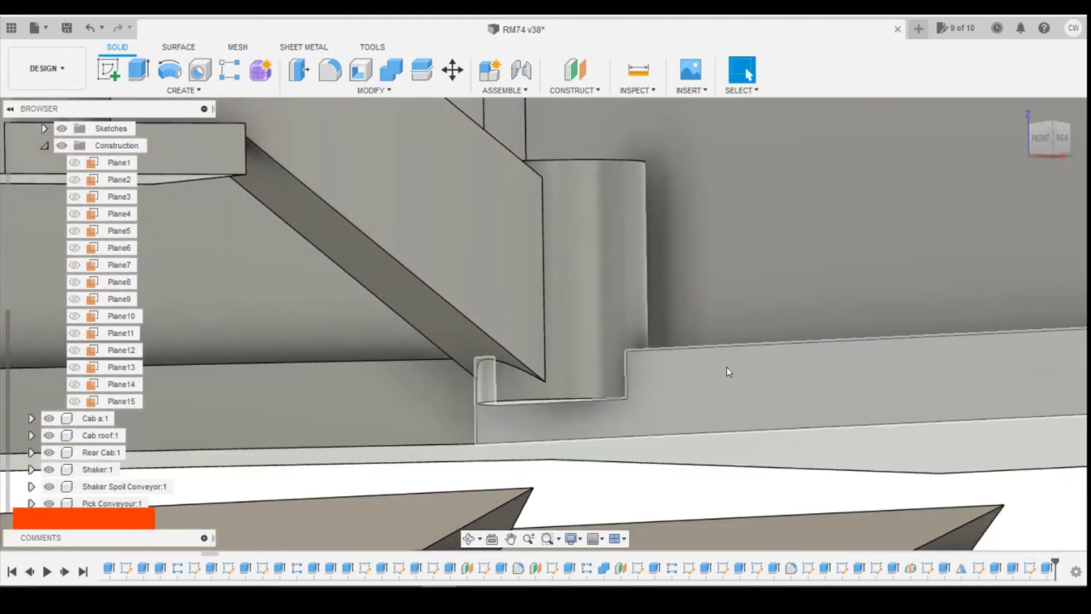
pyautogui.scroll(-5, 729, 372)
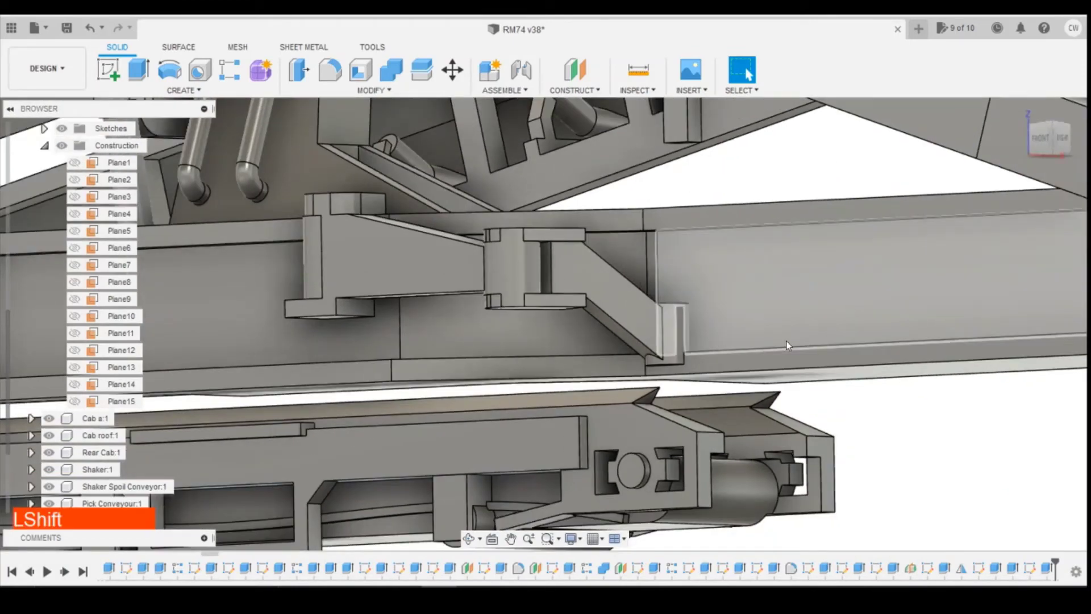
pyautogui.hotkey('shift', 'z')
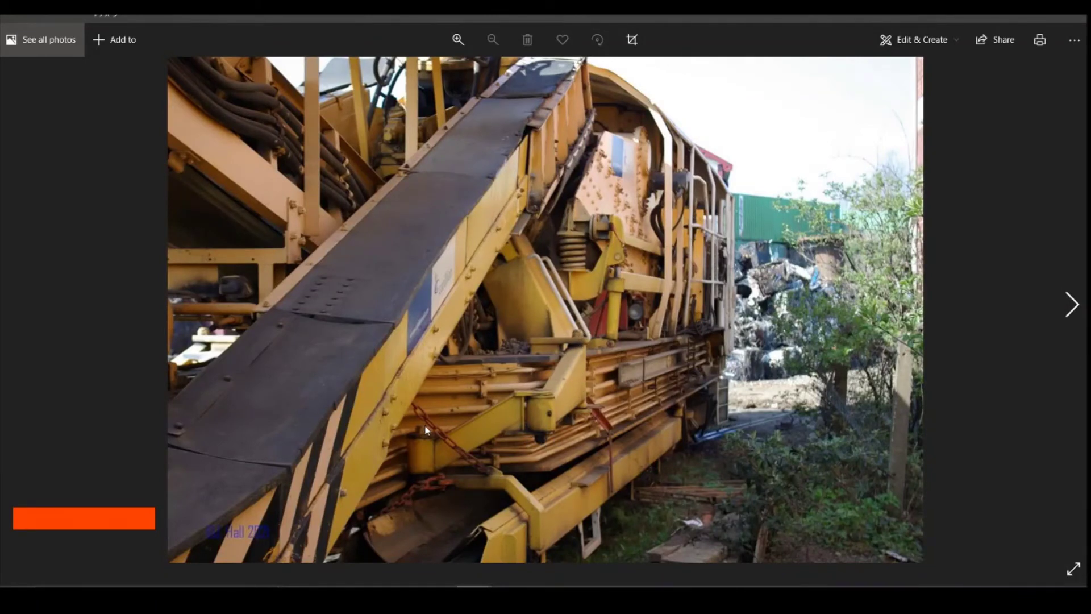
pyautogui.click(1006, 12)
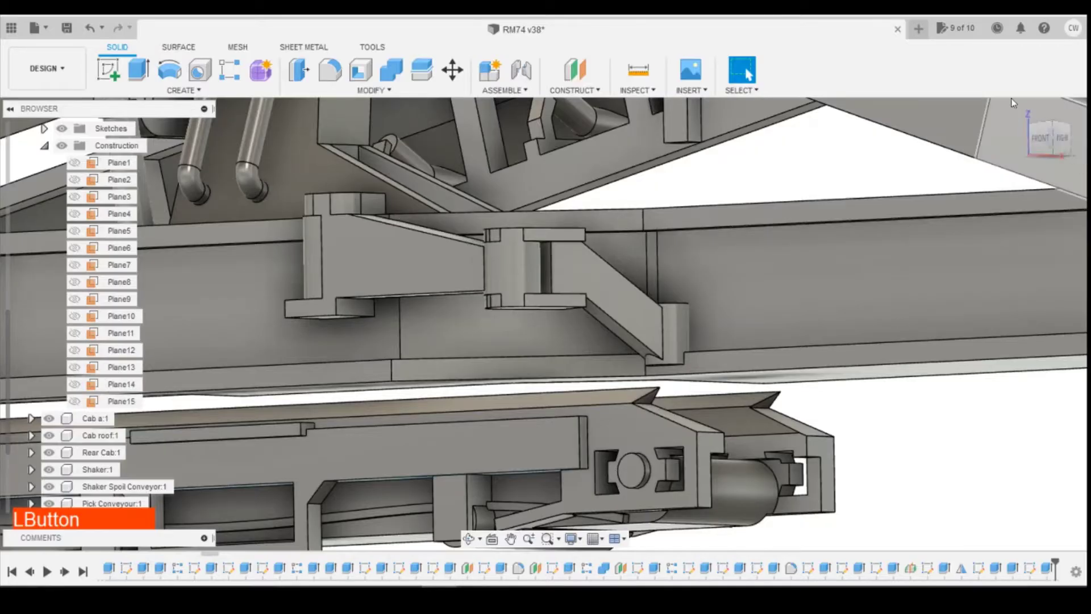
pyautogui.moveTo(1049, 146); pyautogui.dragTo(1048, 149)
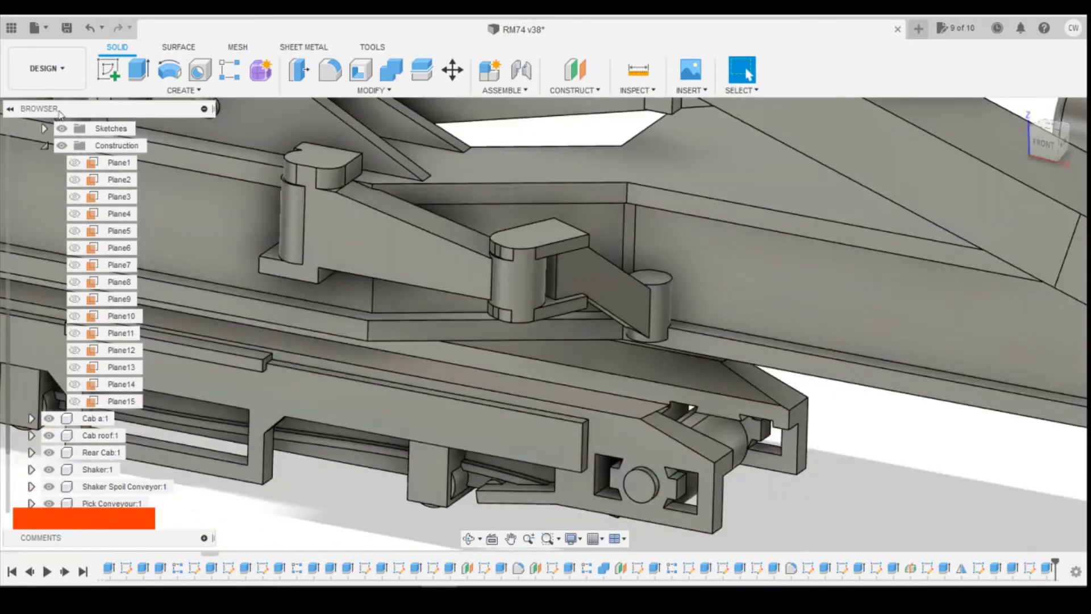
pyautogui.click(108, 70)
pyautogui.click(311, 169)
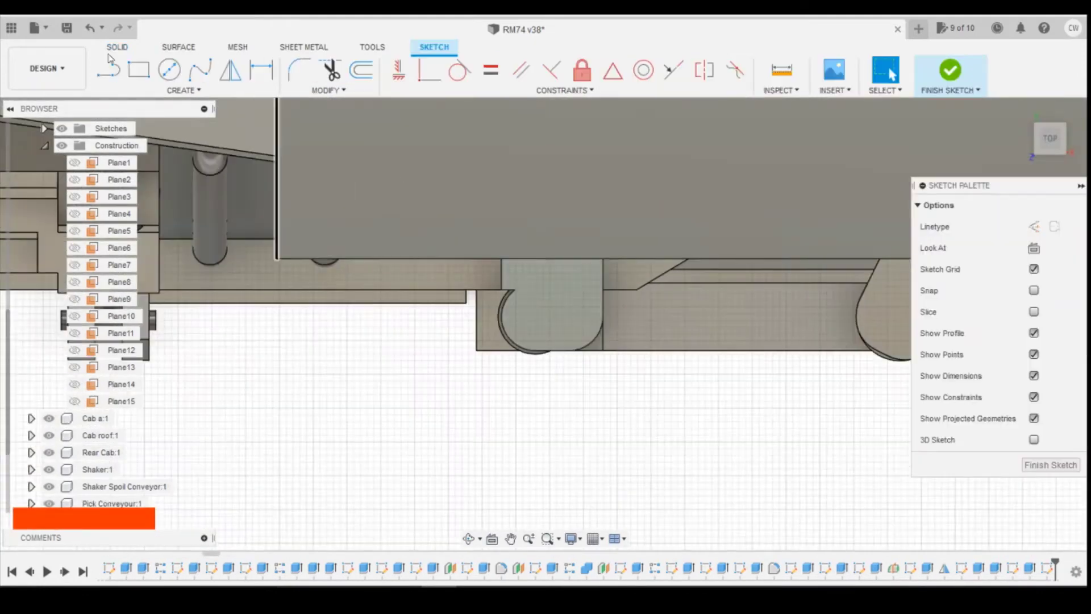
pyautogui.click(141, 90)
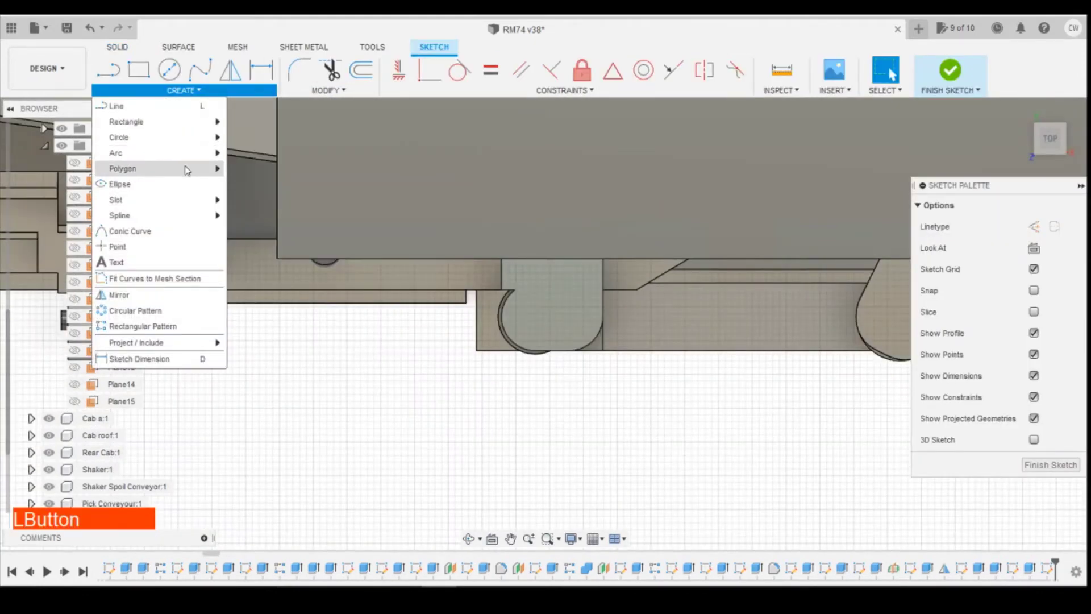
pyautogui.moveTo(188, 169)
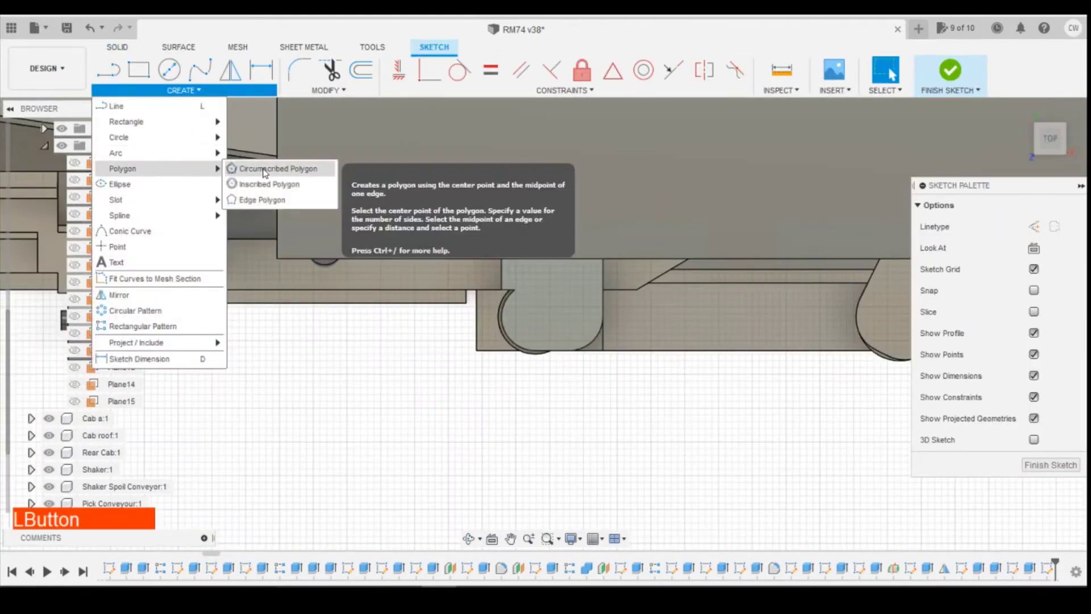
pyautogui.click(306, 172)
pyautogui.click(535, 321)
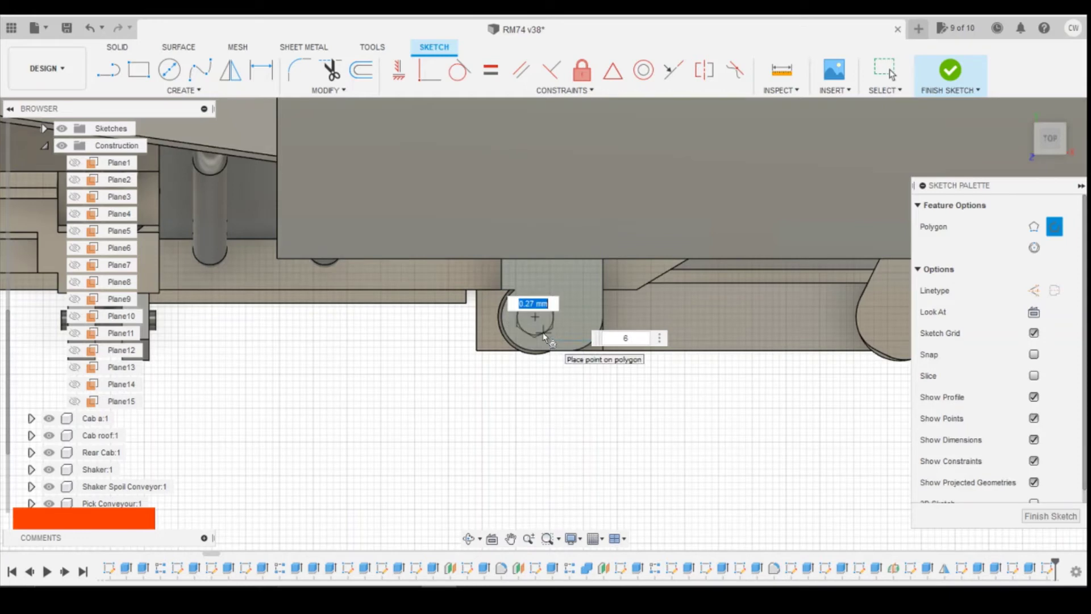
pyautogui.write('0.3')
pyautogui.press('Return')
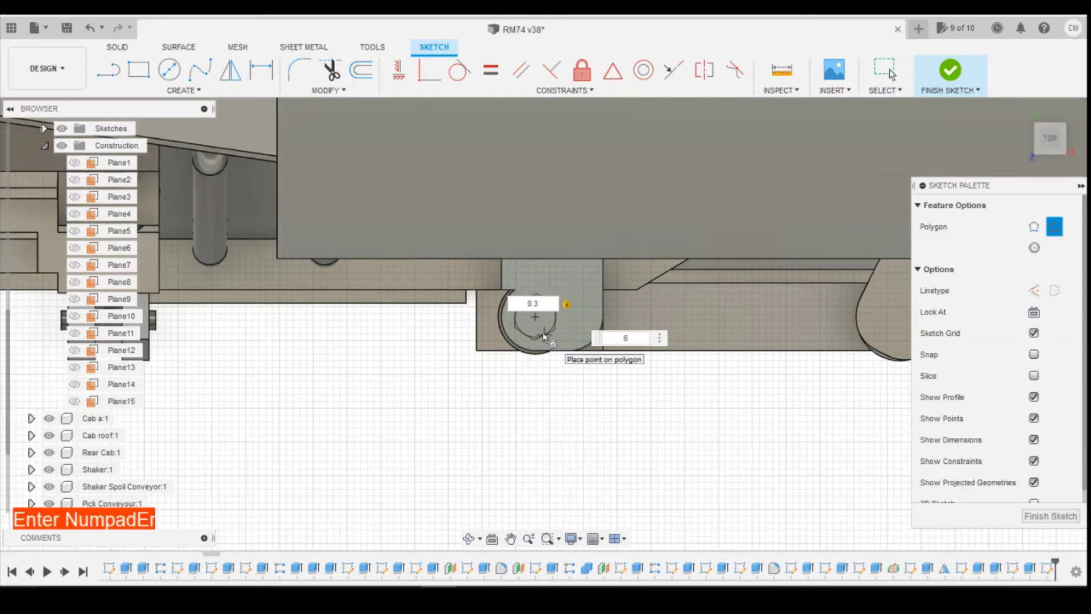
# Step: Extrude the hexagon on the upper hinge plate by 0.2 mm to form a bolt head
pyautogui.scroll(2, 523, 317)
pyautogui.rightClick(536, 320)
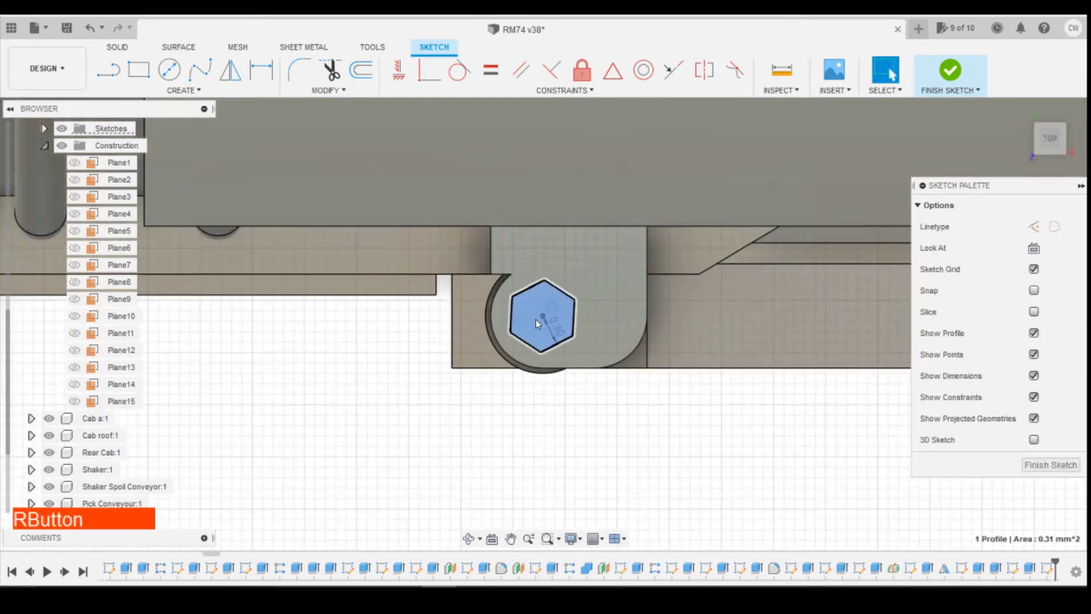
pyautogui.click(522, 379)
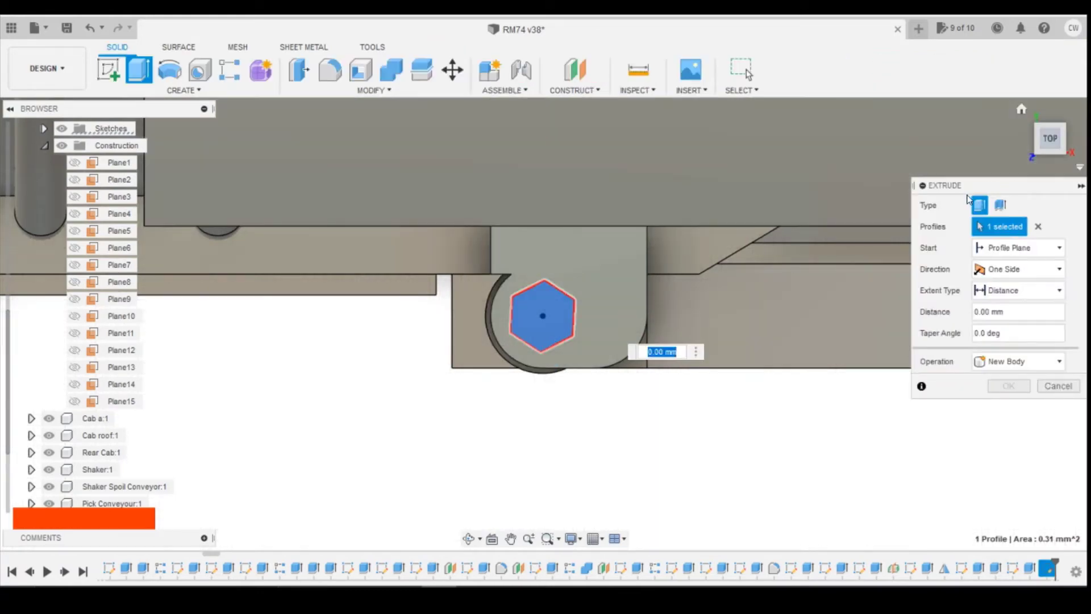
pyautogui.write('0.2')
pyautogui.press('Return')
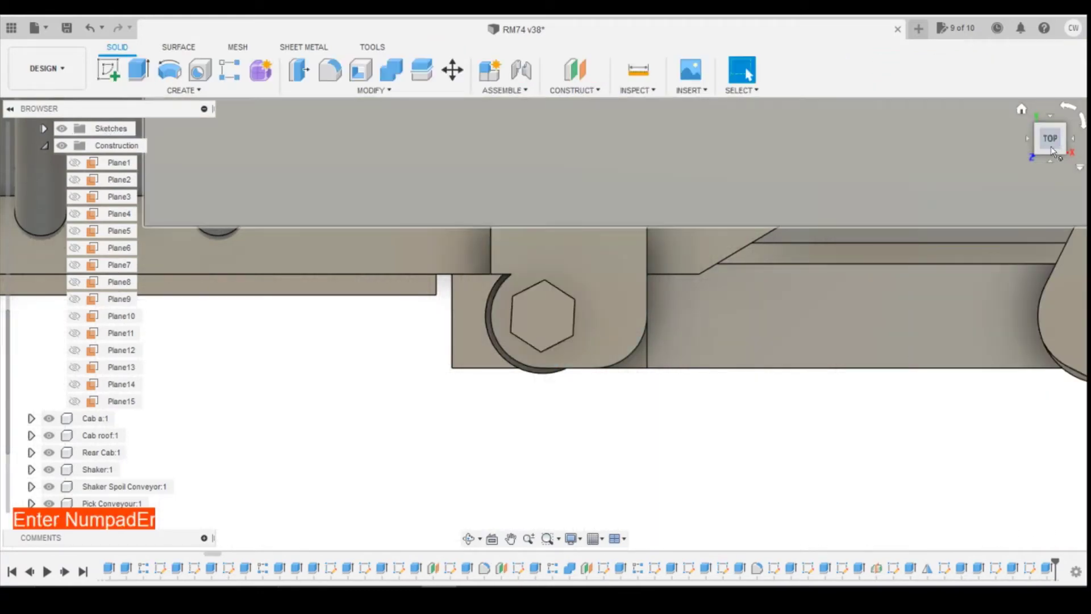
# Step: Sketch a six-sided circumscribed polygon with a 0.3 mm radius on the underside of the angled rounded hinge plate, centred on its round end
pyautogui.moveTo(1049, 141); pyautogui.dragTo(307, 219)
pyautogui.click(108, 69)
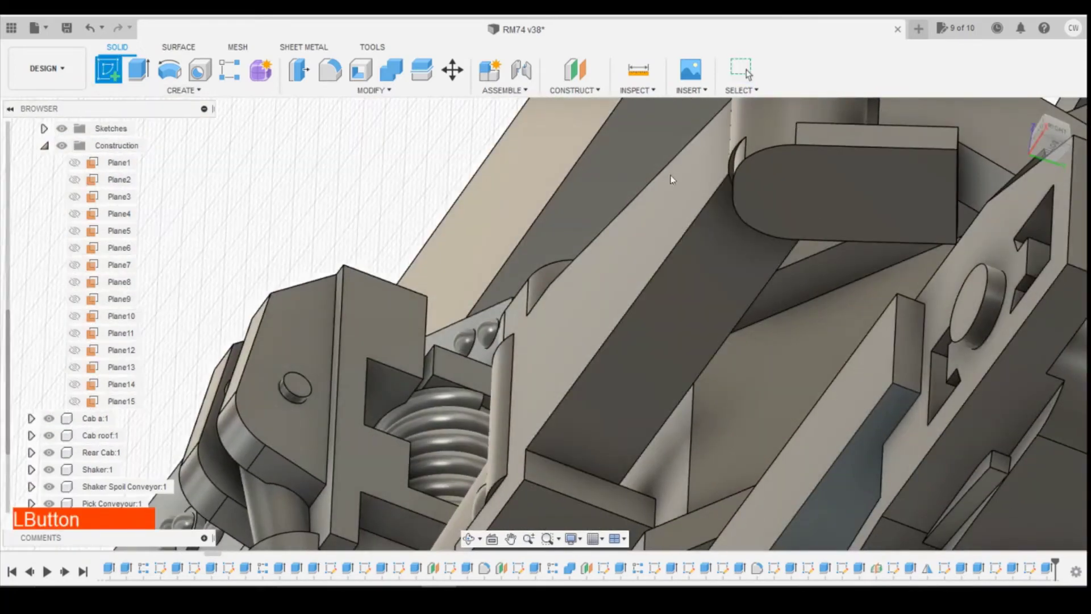
pyautogui.click(476, 147)
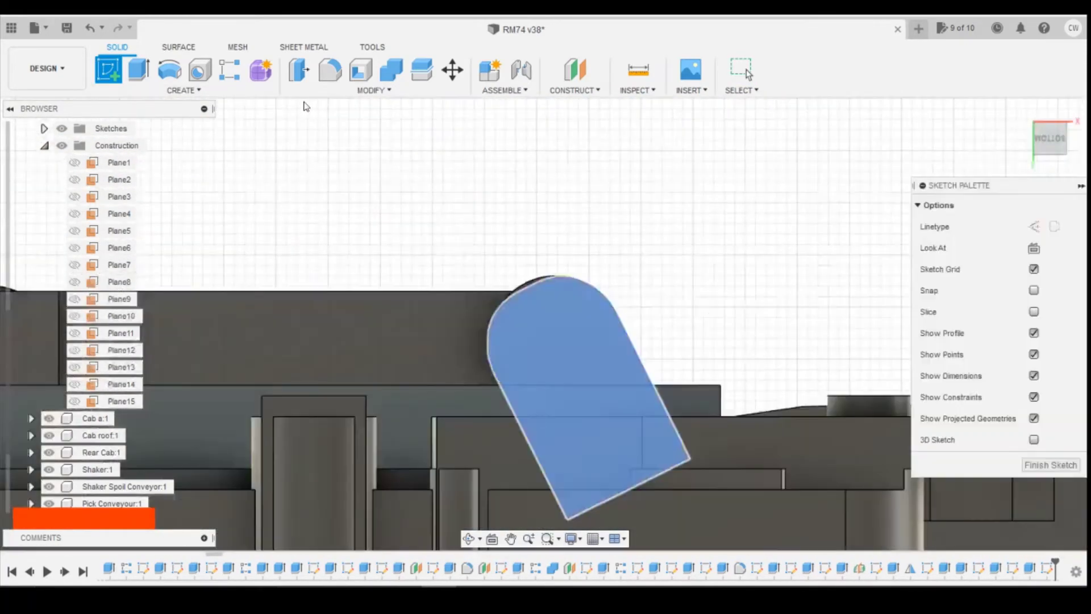
pyautogui.click(183, 90)
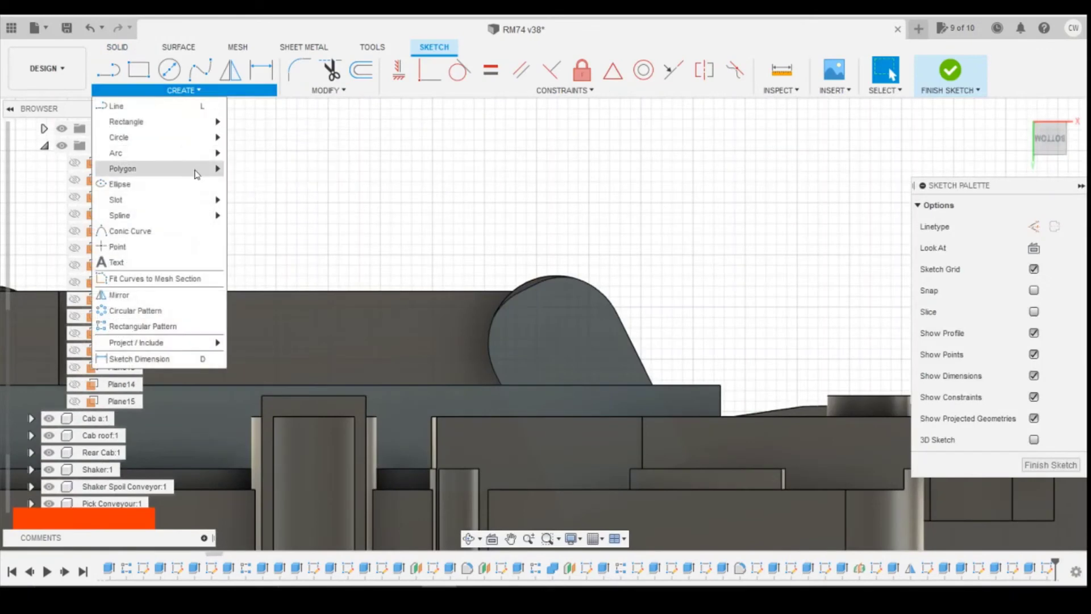
pyautogui.moveTo(193, 168)
pyautogui.click(265, 169)
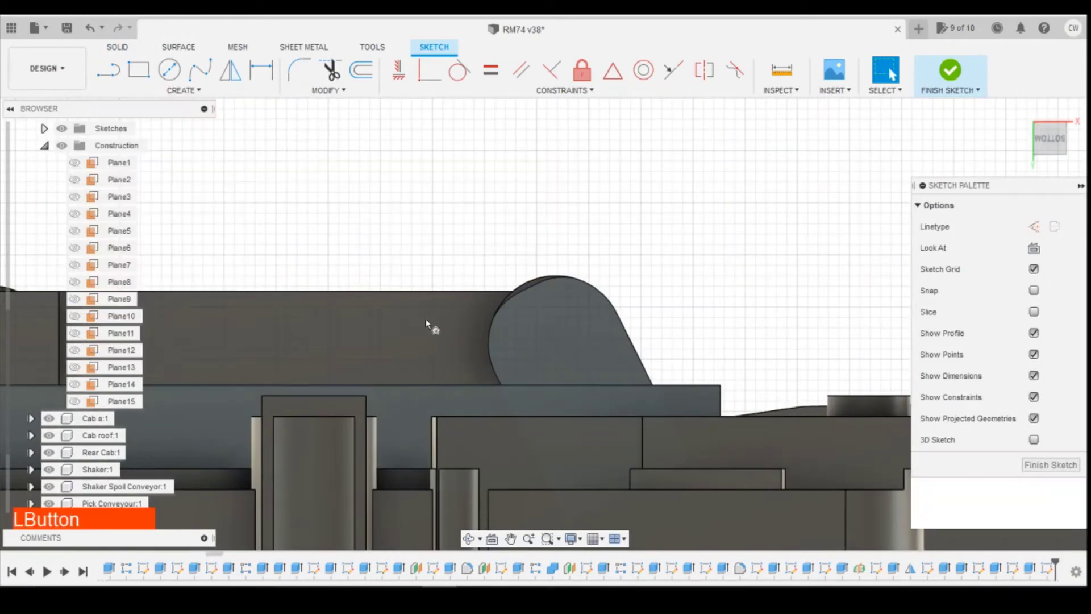
pyautogui.click(554, 344)
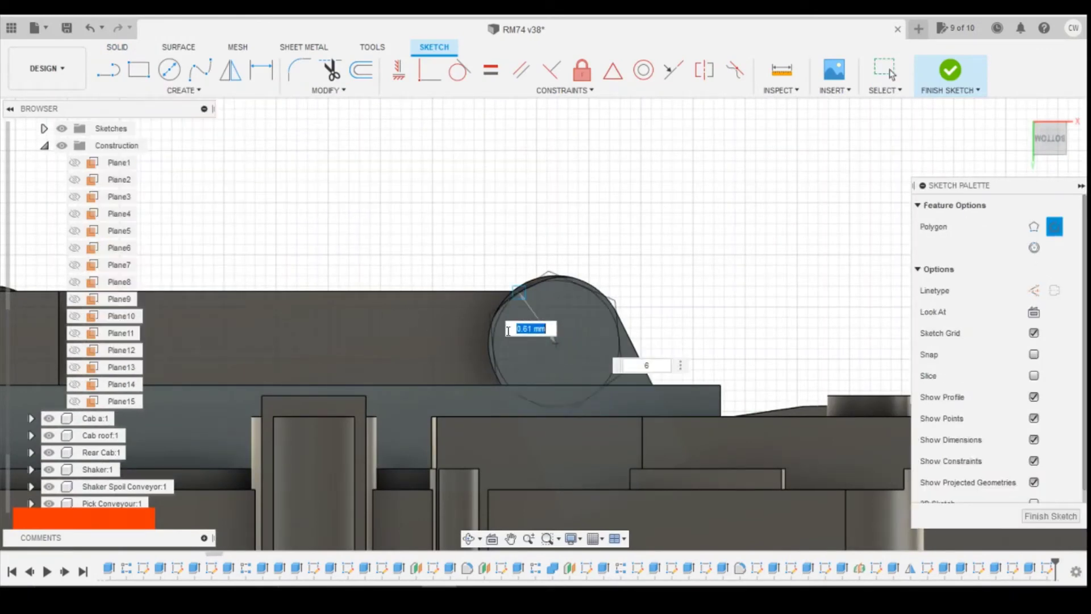
pyautogui.write('0')
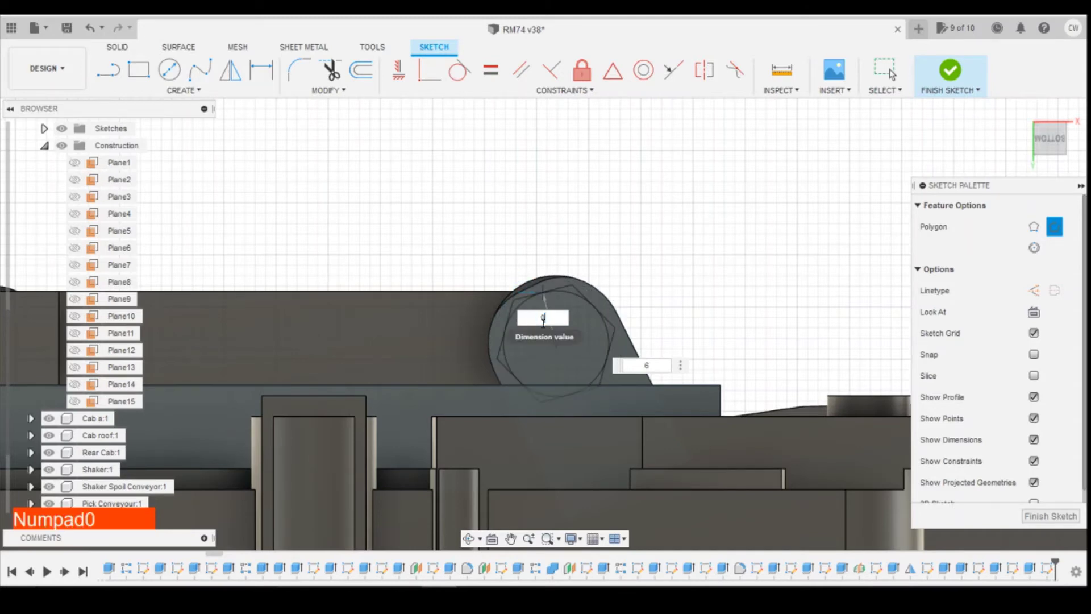
pyautogui.write('.3')
pyautogui.press('Return')
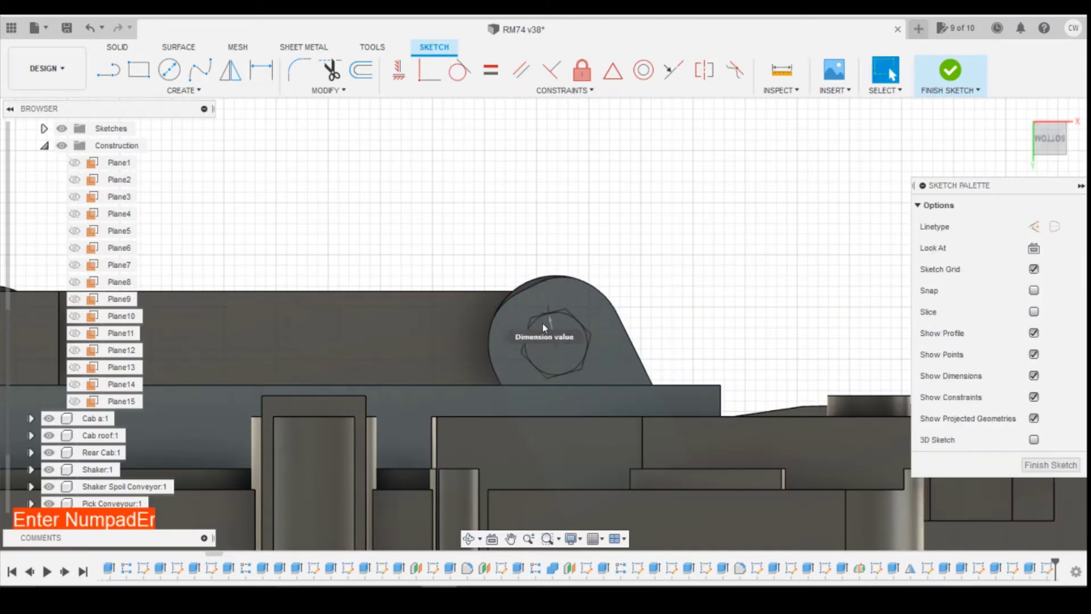
# Step: Extrude the hexagon on the underside of the angled hinge plate by 0.2 mm to form a bolt head
pyautogui.rightClick(554, 350)
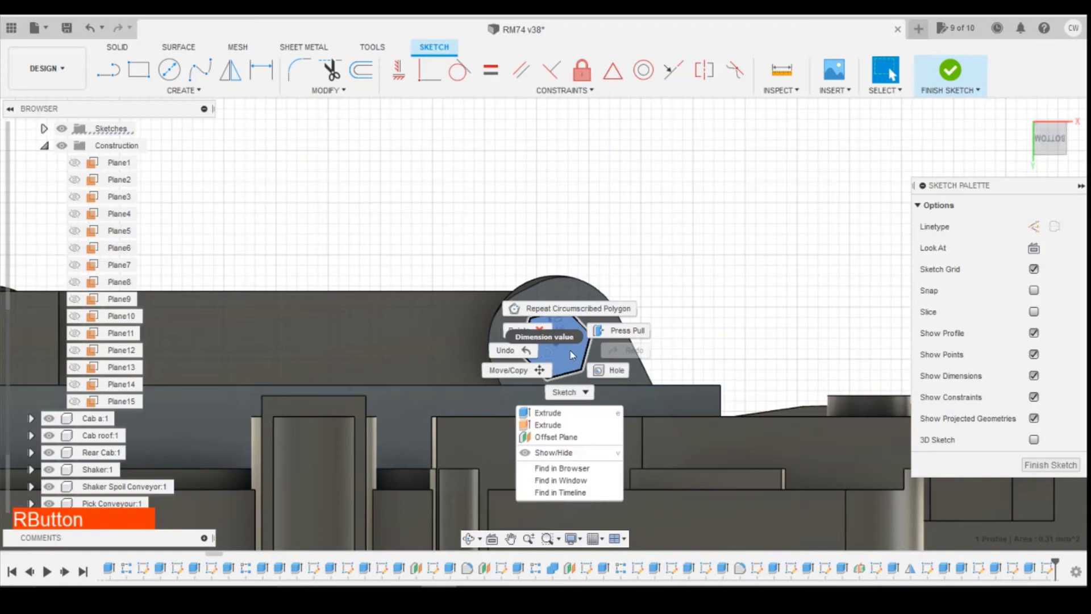
pyautogui.click(560, 419)
pyautogui.write('0.2')
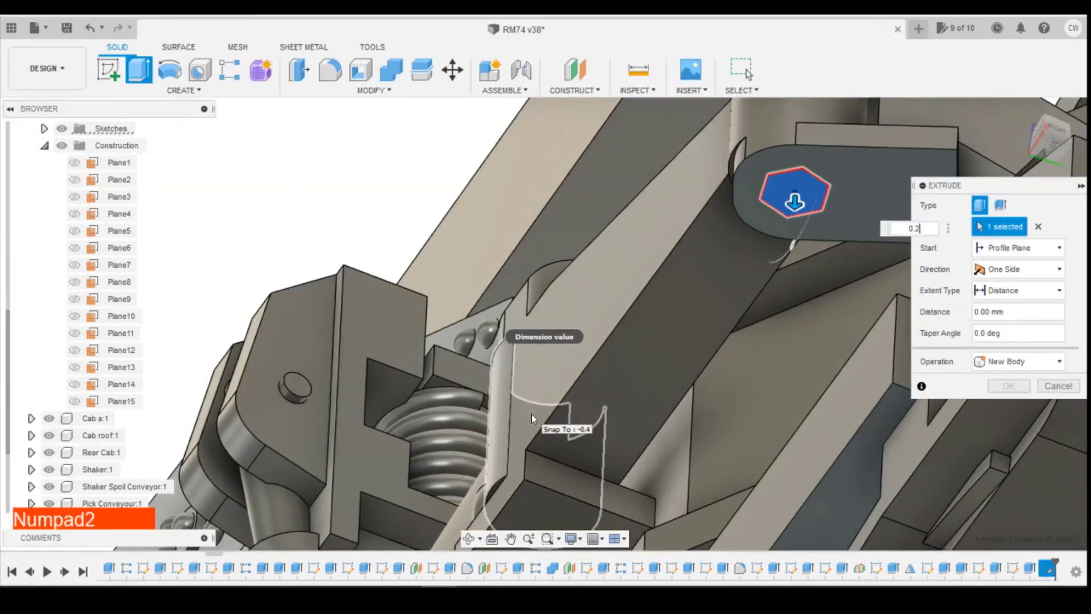
pyautogui.press('Return')
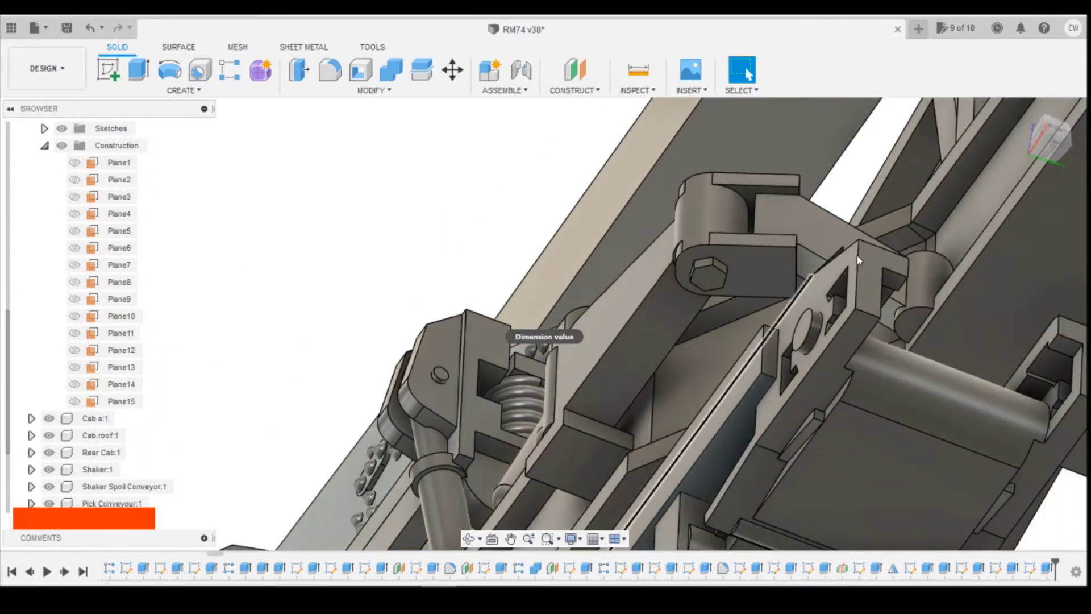
# Step: Sketch a six-sided circumscribed polygon with a 0.3 mm radius on the top face of the angled arm's round end, centred on it
pyautogui.click(1051, 141)
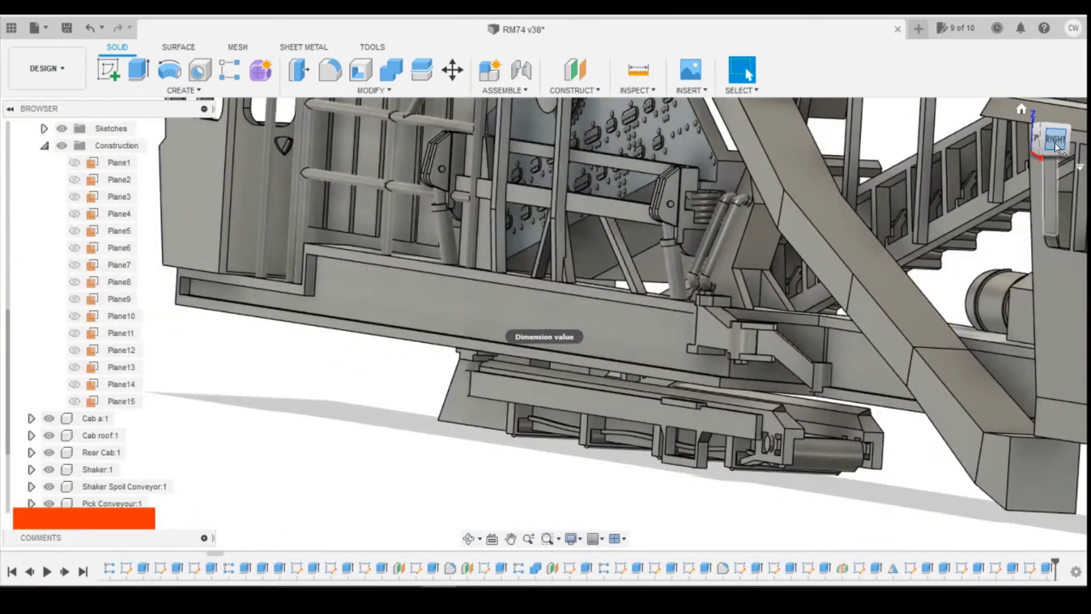
pyautogui.moveTo(1055, 142); pyautogui.dragTo(1053, 155)
pyautogui.scroll(5, 782, 377)
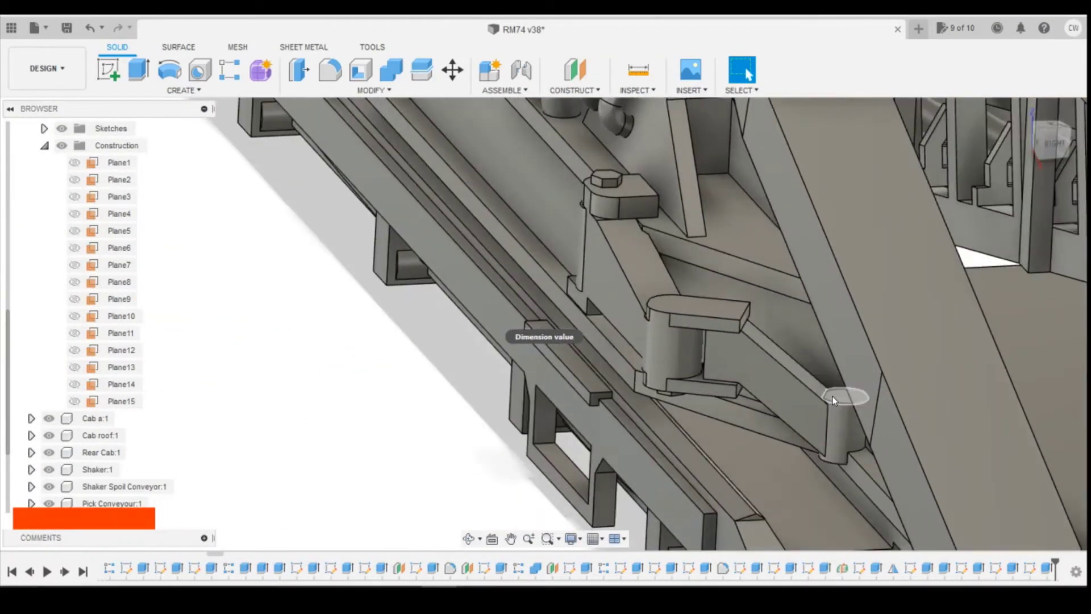
pyautogui.click(833, 396)
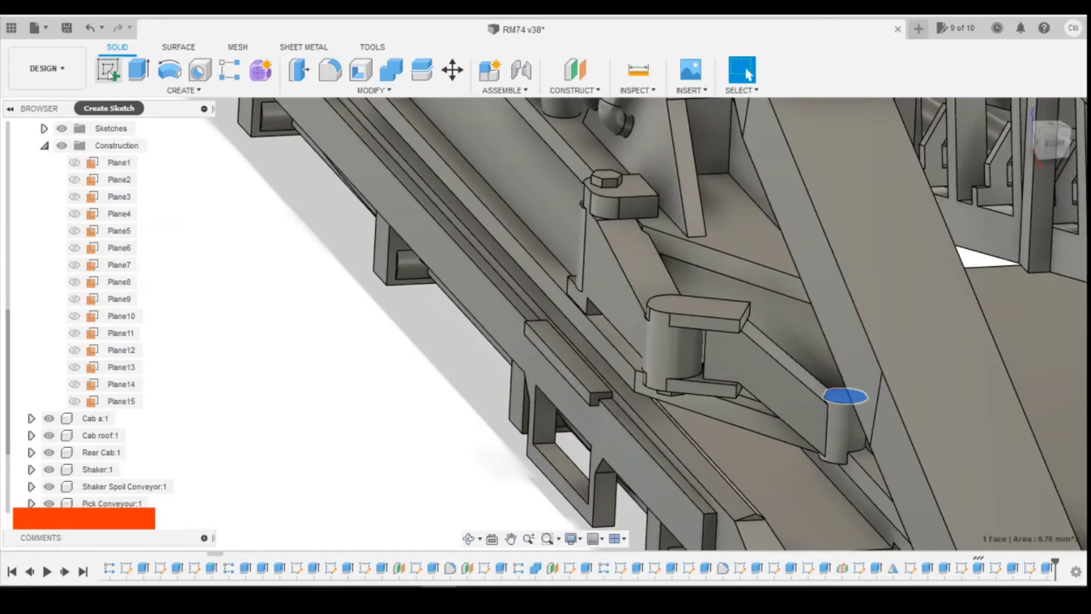
pyautogui.press('s')
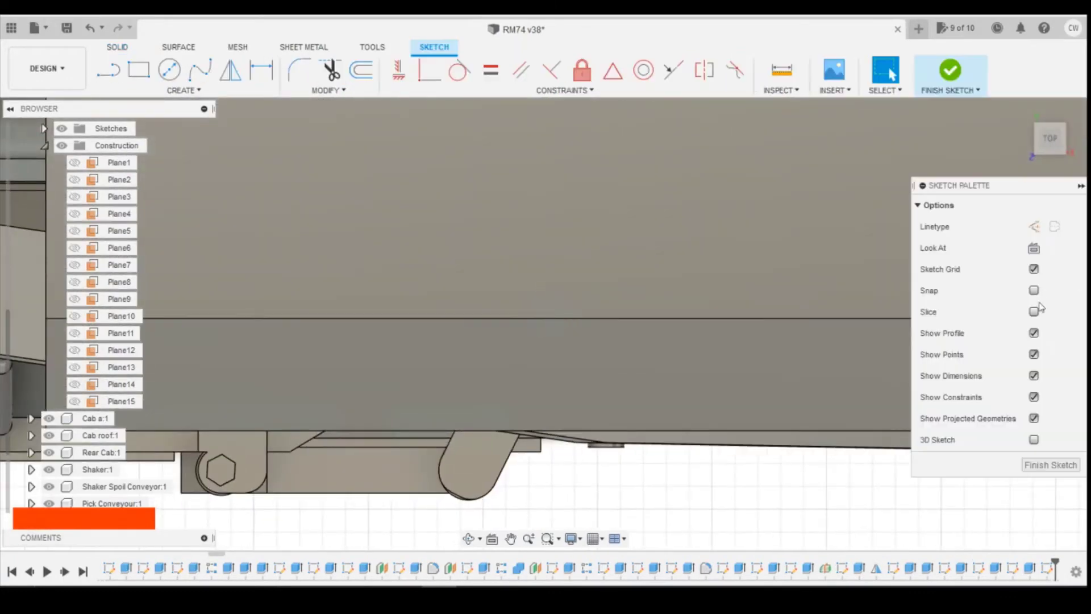
pyautogui.click(1034, 312)
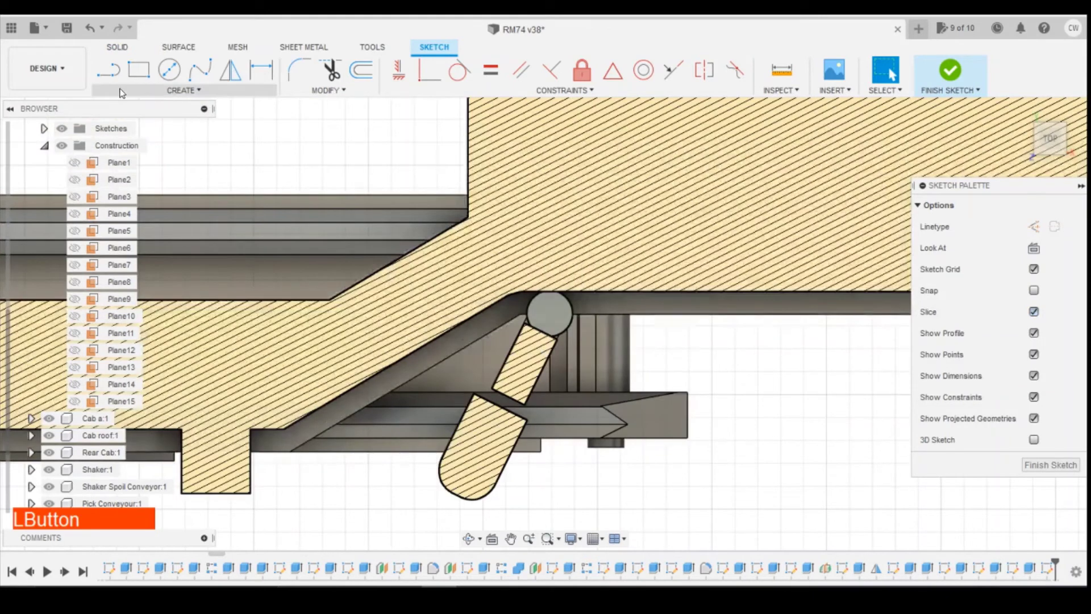
pyautogui.click(181, 89)
pyautogui.moveTo(146, 169)
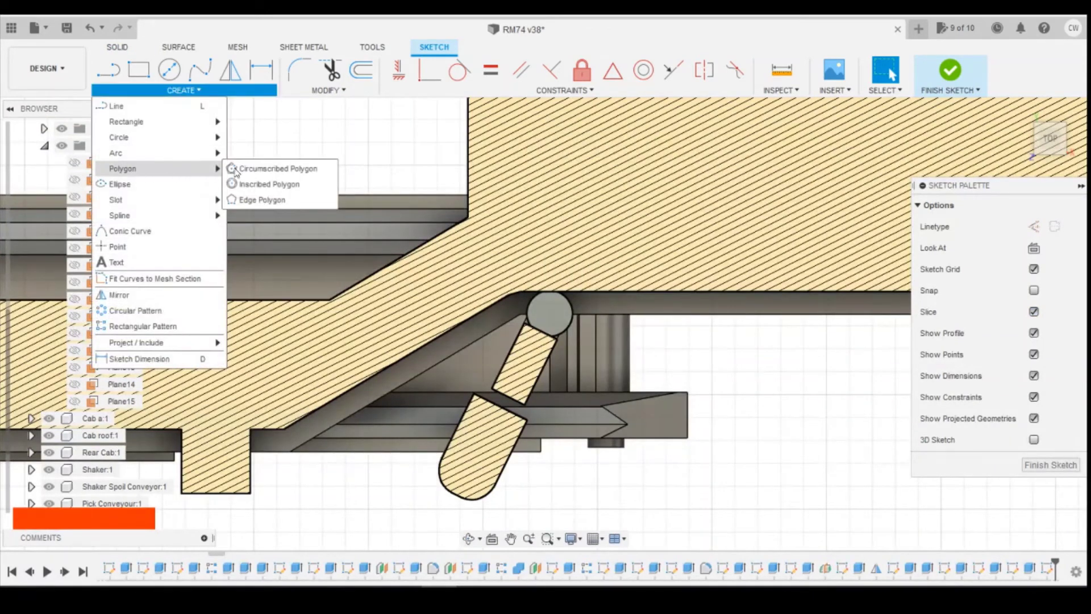
pyautogui.click(250, 168)
pyautogui.click(550, 313)
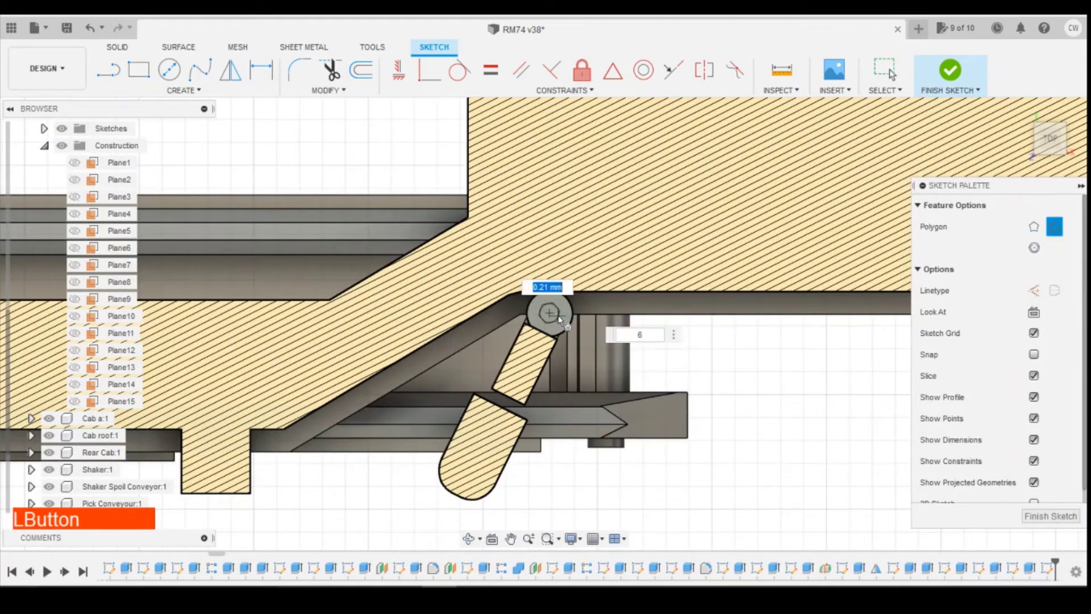
pyautogui.write('0.3')
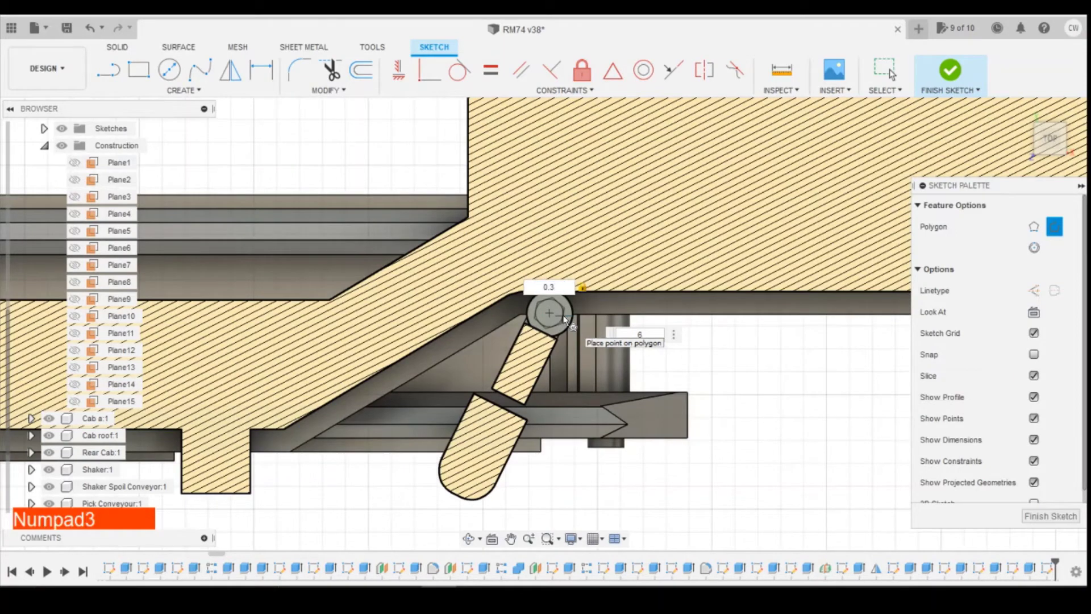
pyautogui.press('Return')
# Step: Extrude the hexagon on the angled arm's round end by 0.2 mm to form a bolt head
pyautogui.scroll(3, 553, 320)
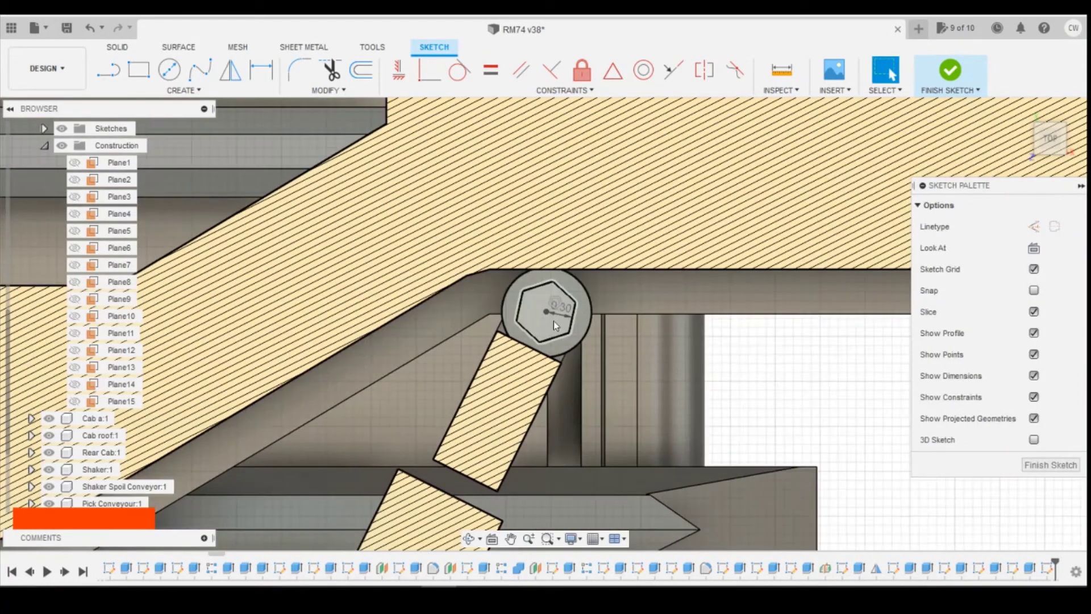
pyautogui.rightClick(554, 320)
pyautogui.click(551, 386)
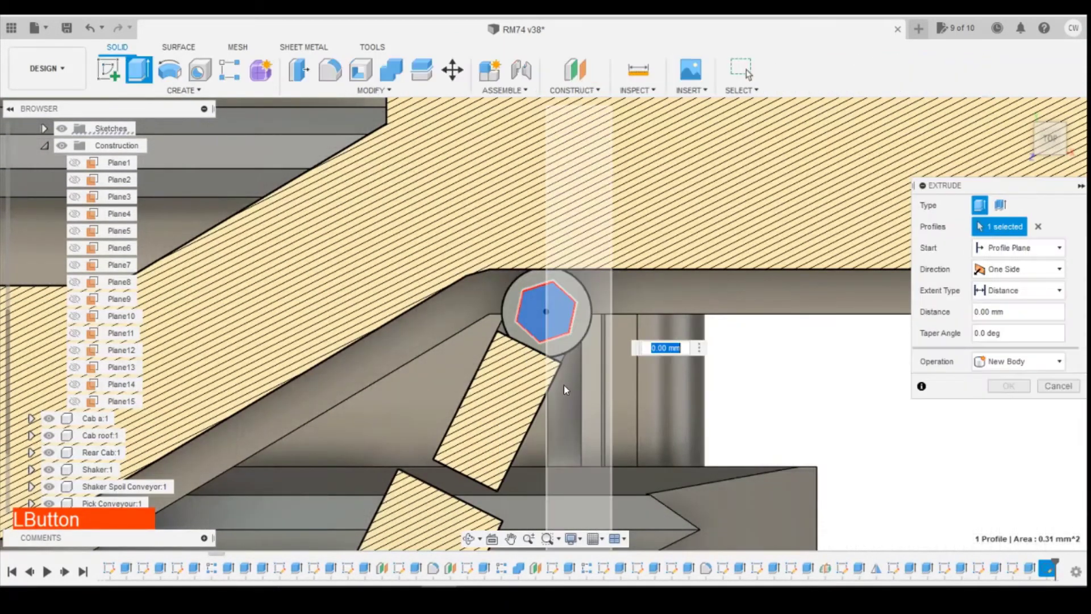
pyautogui.write('0.2')
pyautogui.press('Return')
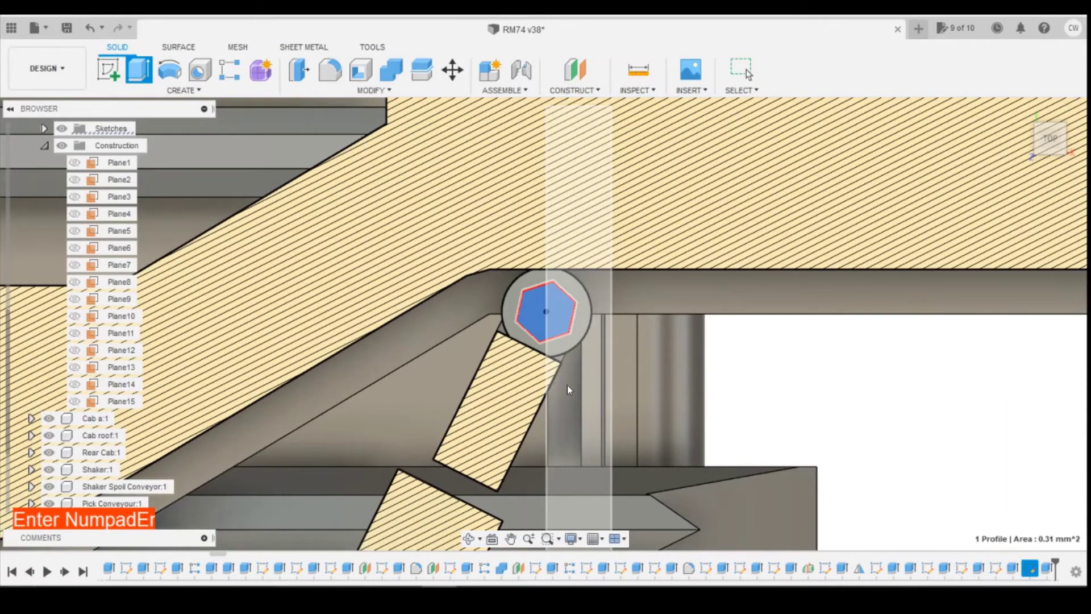
# Step: Check the finished hinge and arm, then make the Lay down Conveyor component active
pyautogui.click(1083, 172)
pyautogui.moveTo(1047, 145); pyautogui.dragTo(1009, 83)
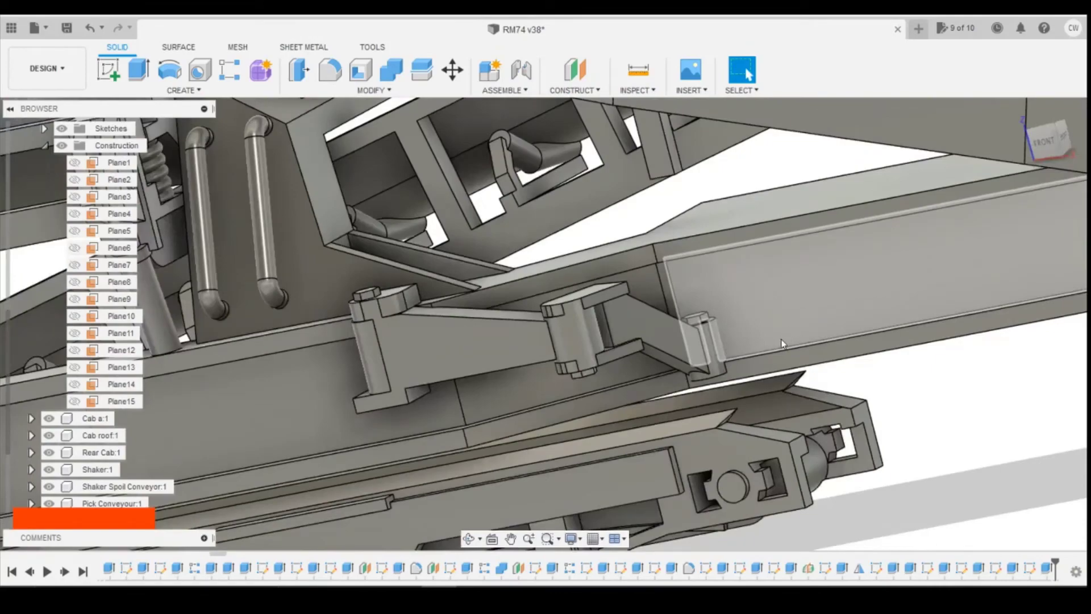
pyautogui.scroll(-1, 783, 329)
pyautogui.hotkey('shift', 'z')
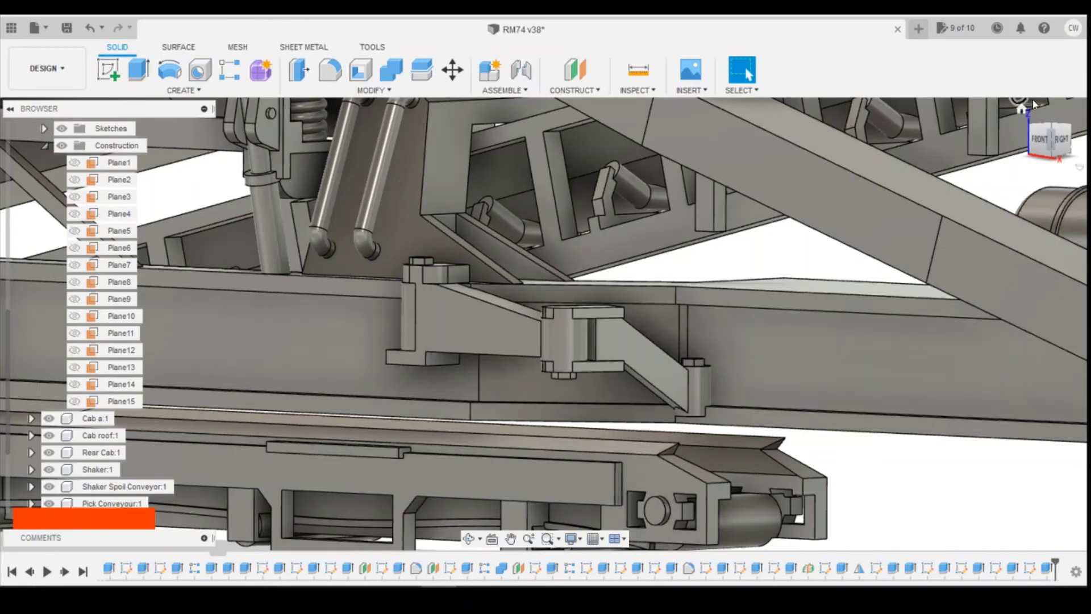
pyautogui.click(1042, 138)
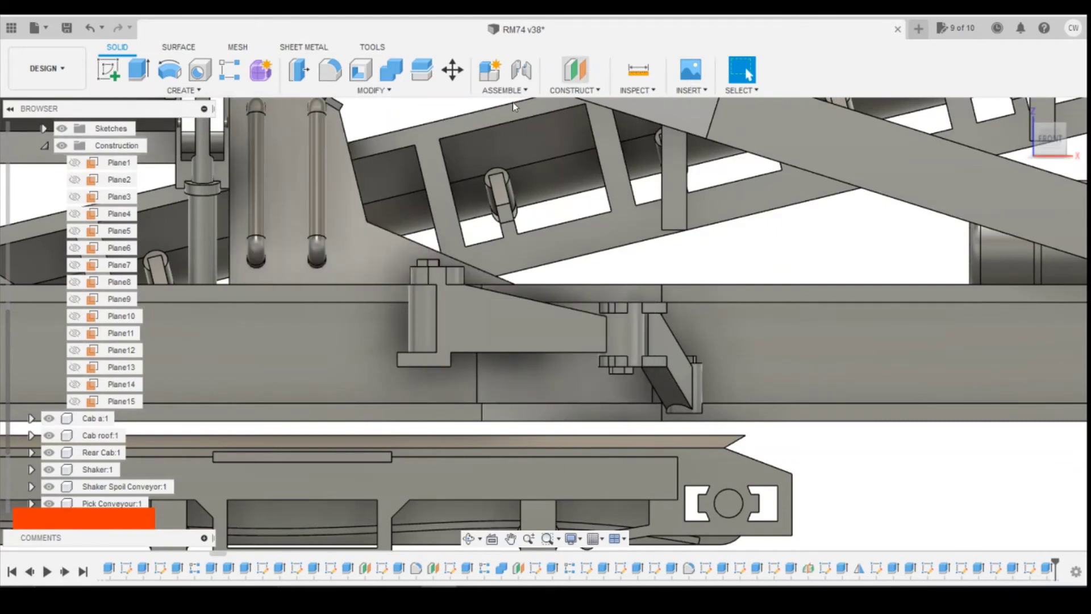
pyautogui.scroll(2, 75, 136)
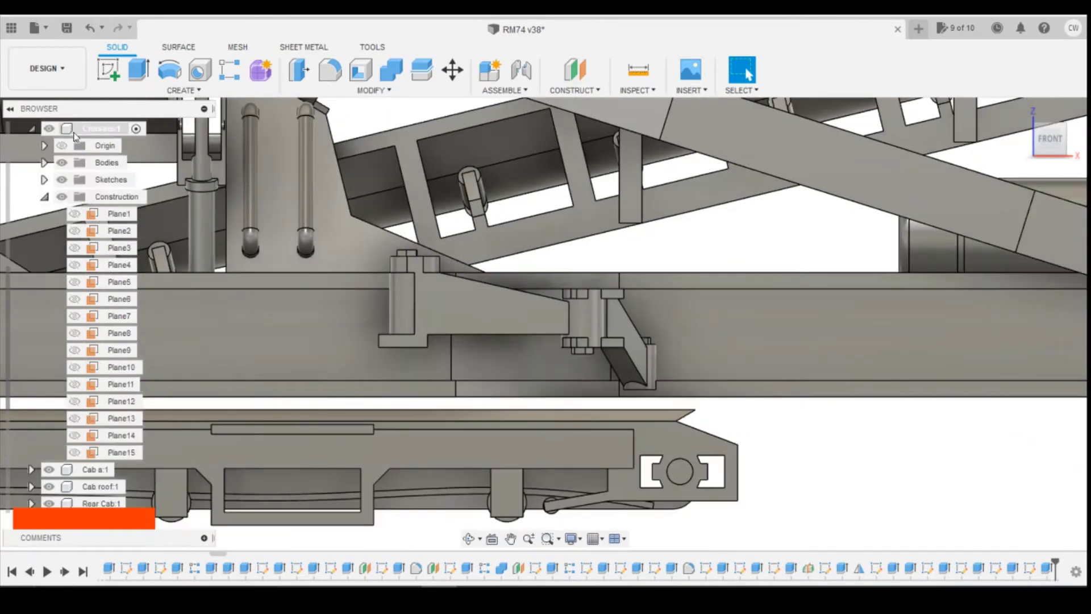
pyautogui.click(35, 139)
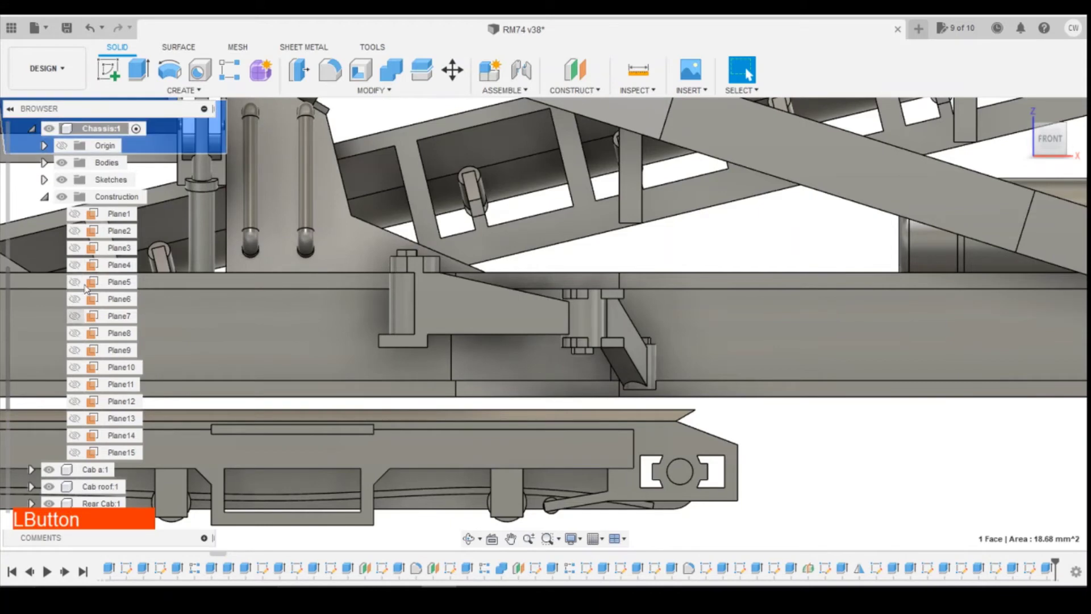
pyautogui.click(33, 131)
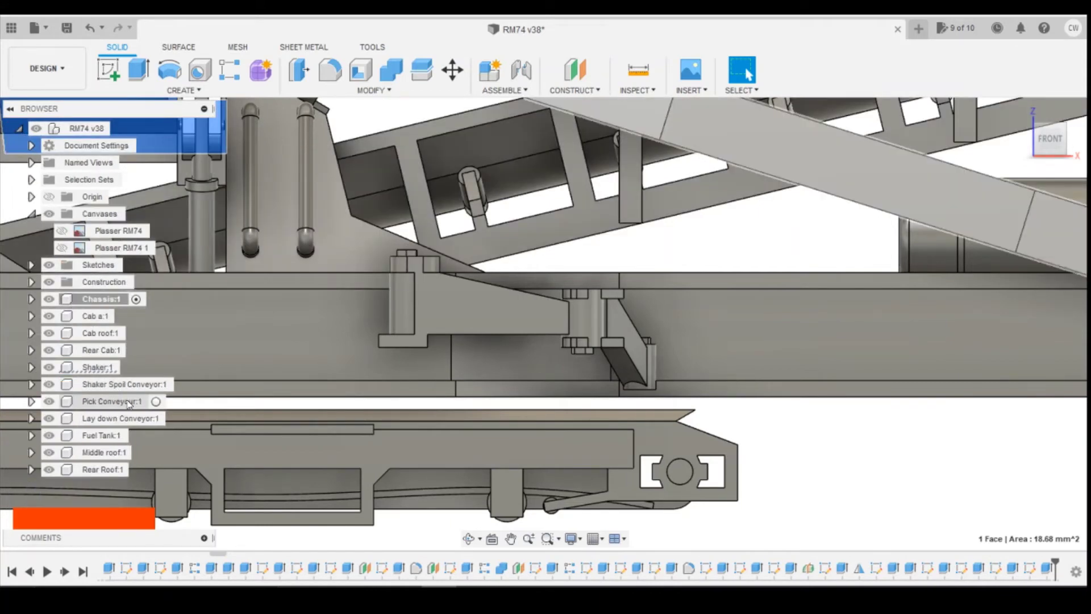
pyautogui.click(165, 423)
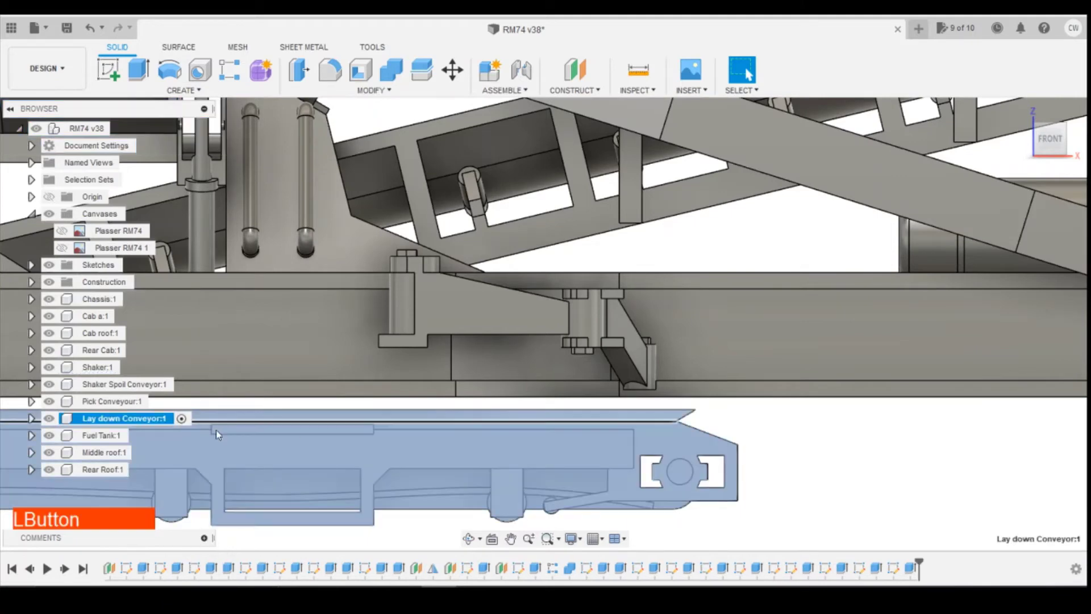
# Step: Create a construction plane offset -2.6 mm from the end face of the lay down conveyor's side frame, in line with the arm's round end
pyautogui.click(584, 80)
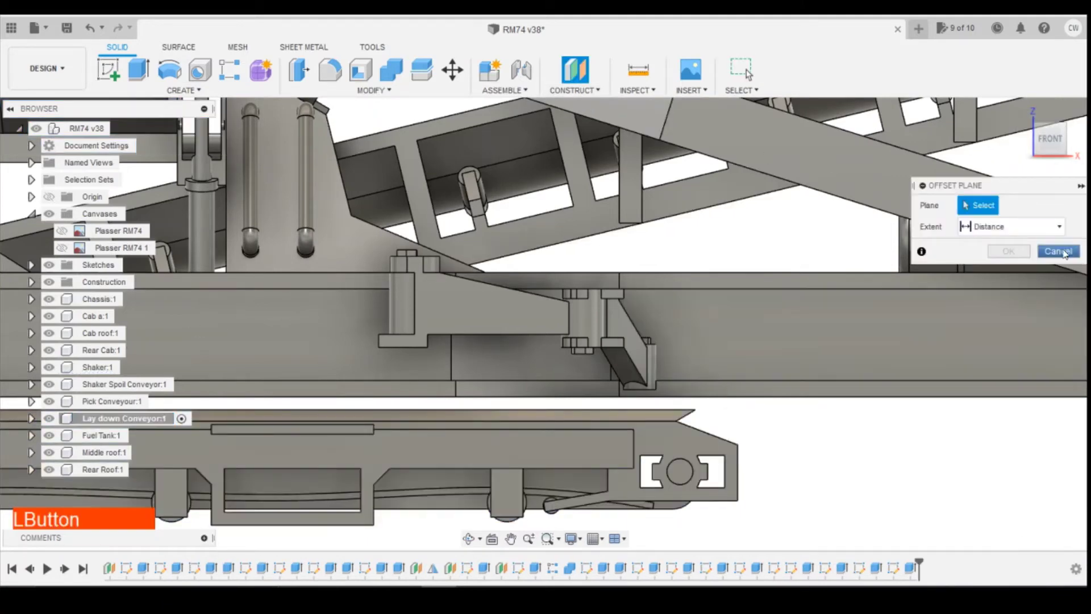
pyautogui.moveTo(1049, 140); pyautogui.dragTo(1040, 149)
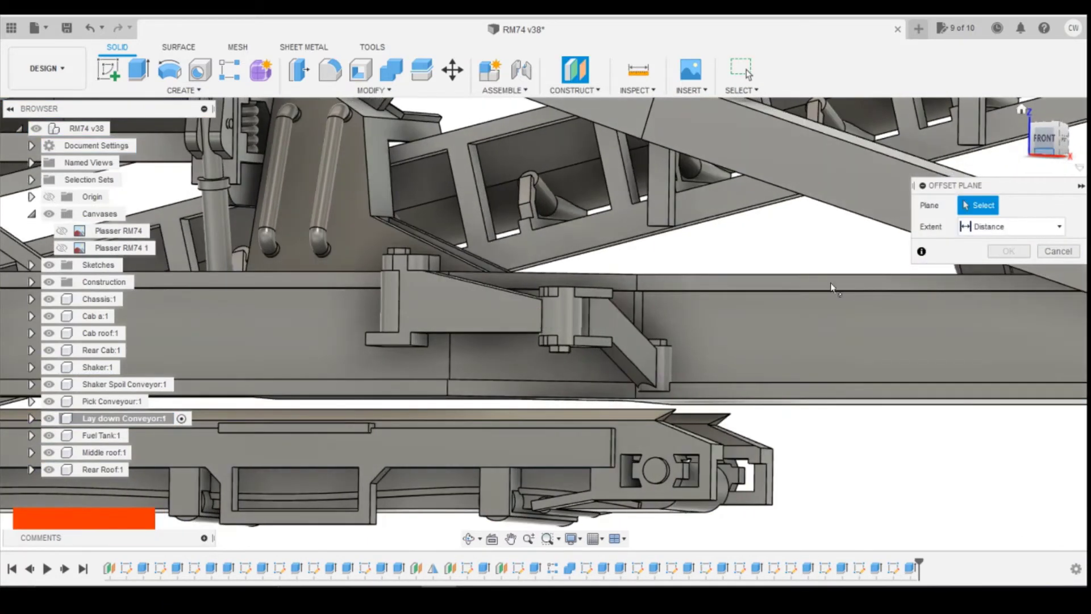
pyautogui.click(721, 458)
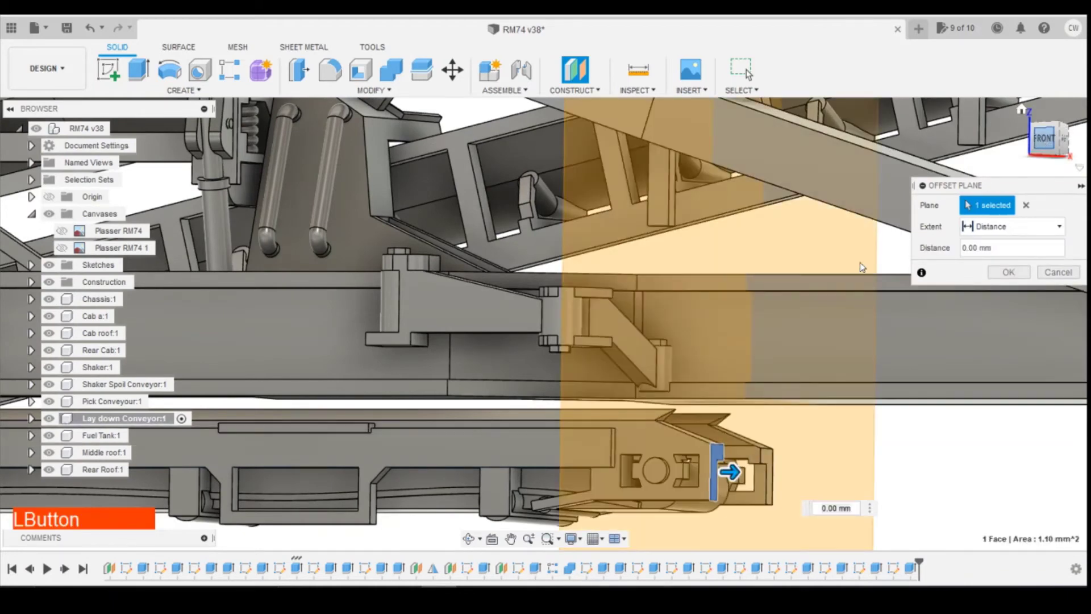
pyautogui.moveTo(754, 472); pyautogui.dragTo(671, 469)
pyautogui.scroll(3, 662, 443)
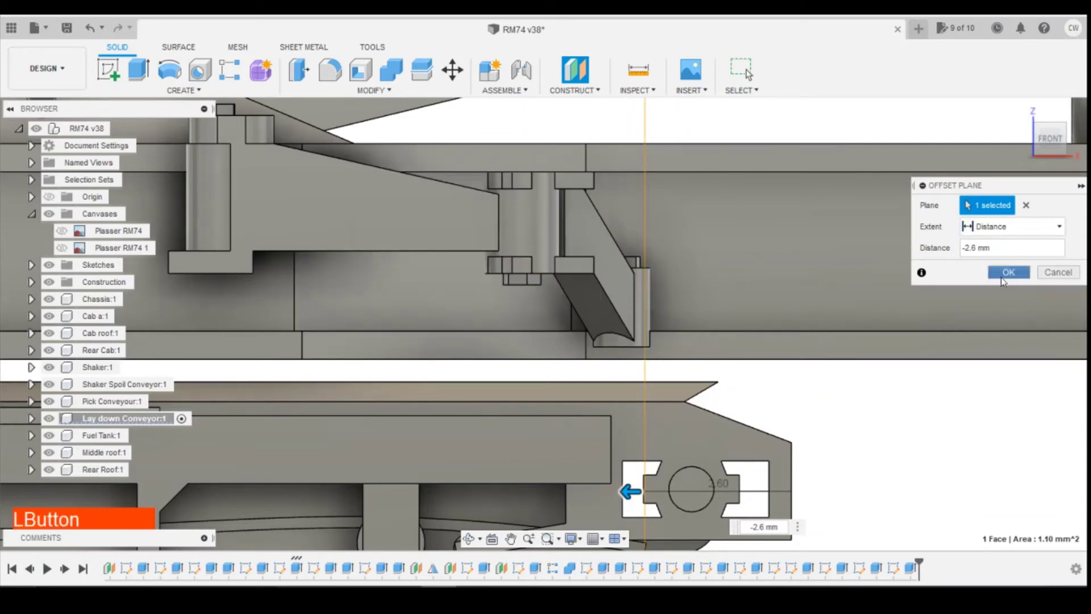
pyautogui.click(1004, 275)
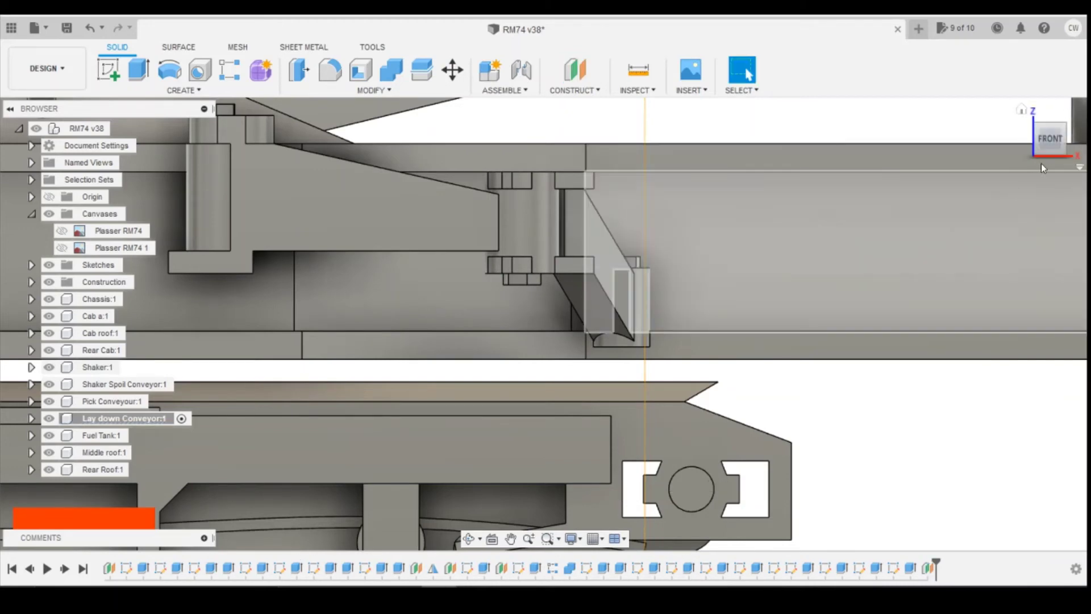
# Step: Start a sketch on the new offset plane, slice the model at it and view it square from the right
pyautogui.moveTo(1046, 149); pyautogui.dragTo(1045, 148)
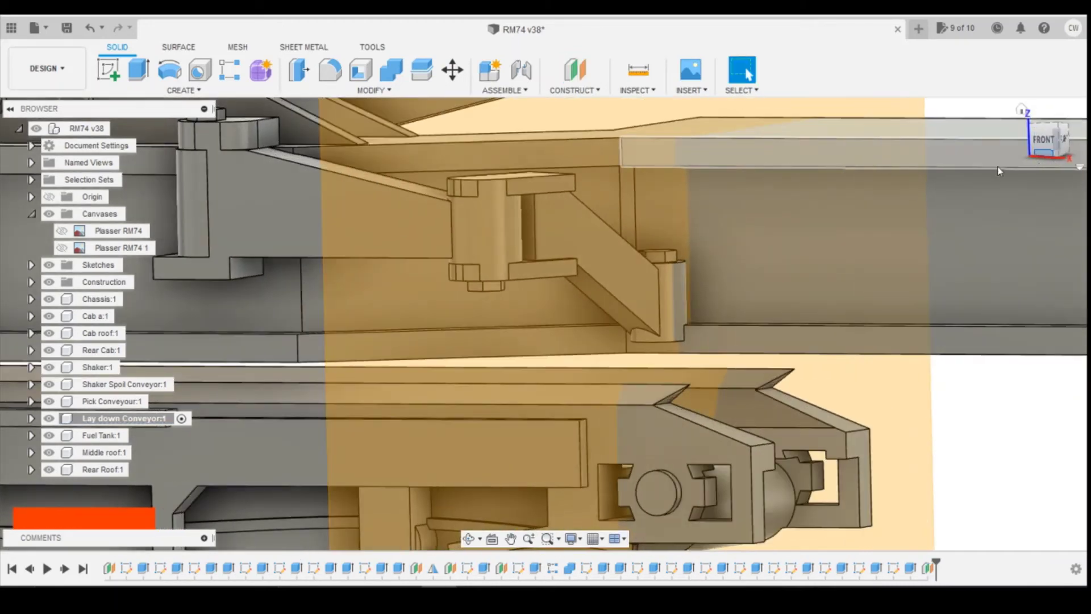
pyautogui.click(108, 70)
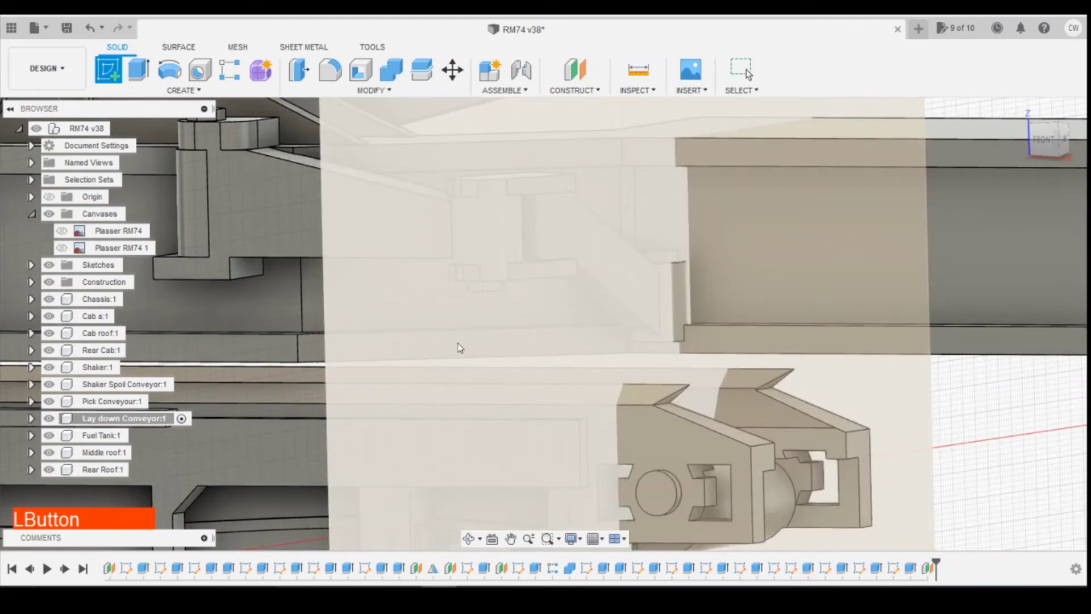
pyautogui.click(608, 432)
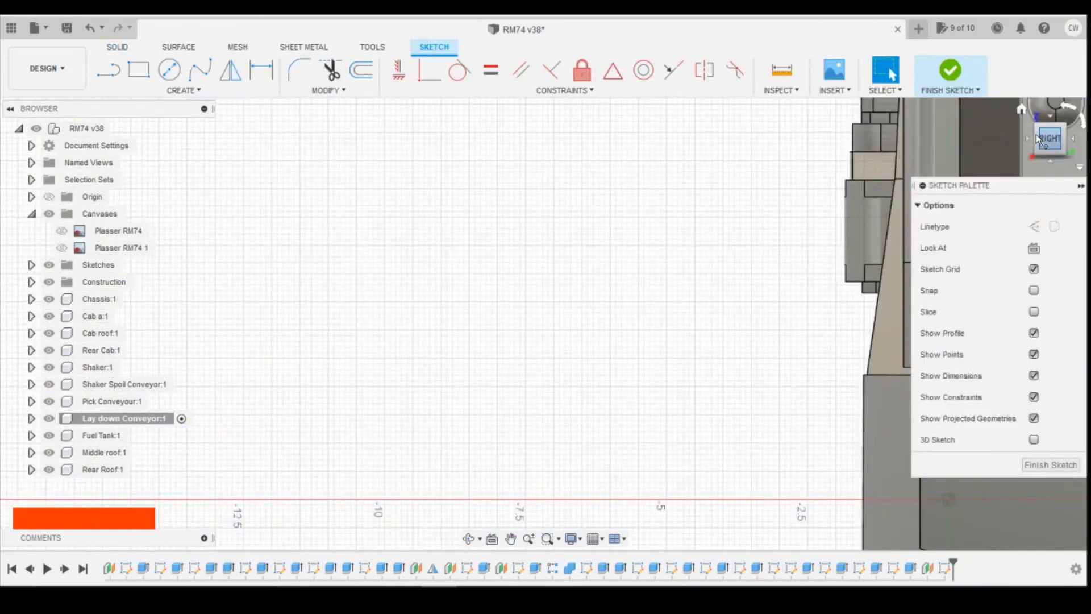
pyautogui.moveTo(1043, 141); pyautogui.dragTo(1061, 137)
pyautogui.scroll(-3, 318, 269)
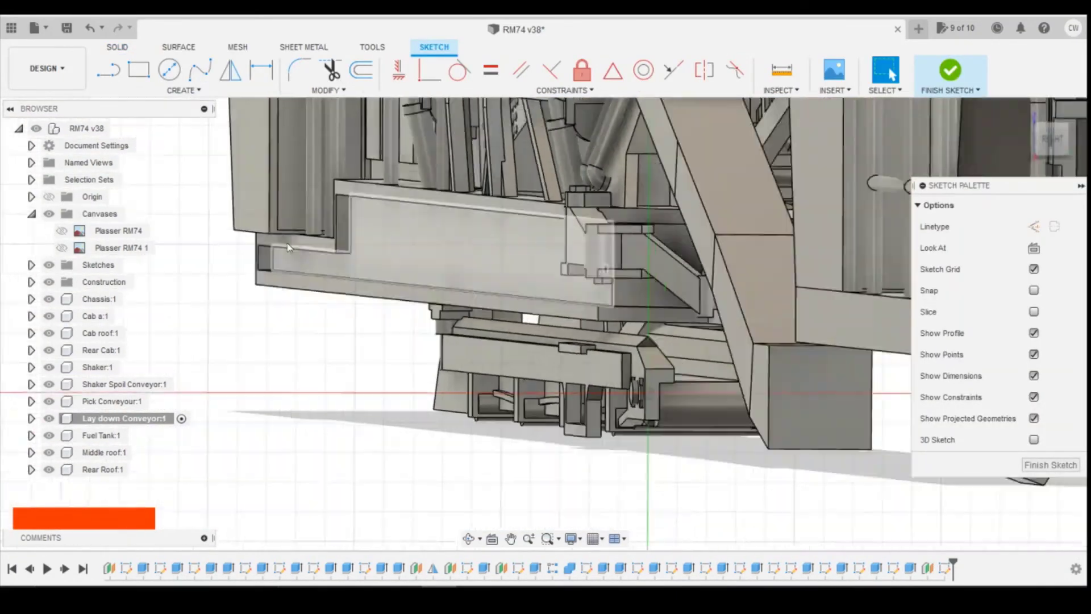
pyautogui.scroll(3, 462, 394)
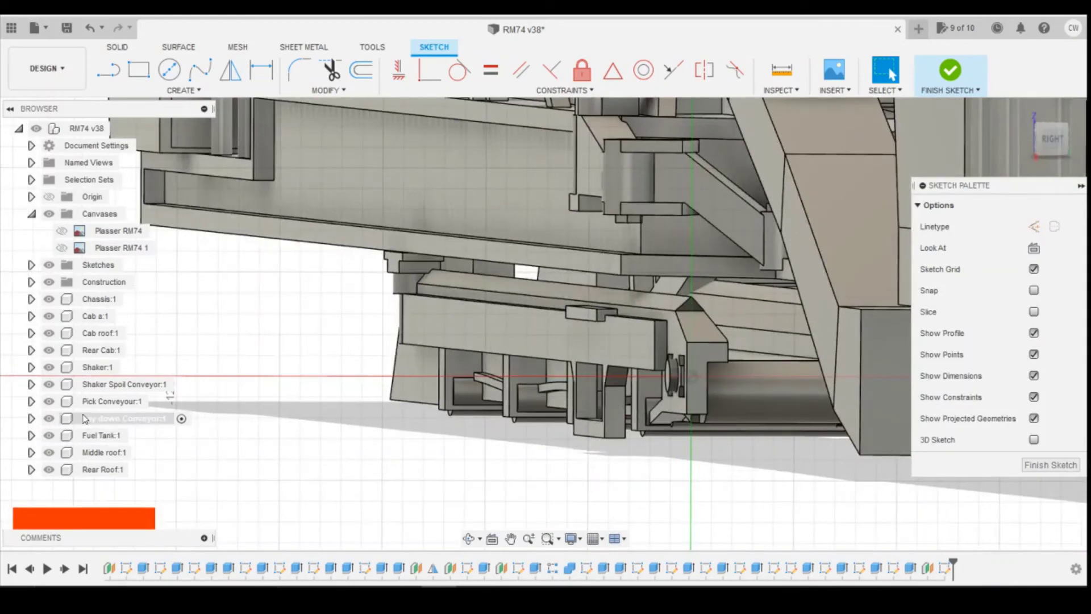
pyautogui.click(61, 403)
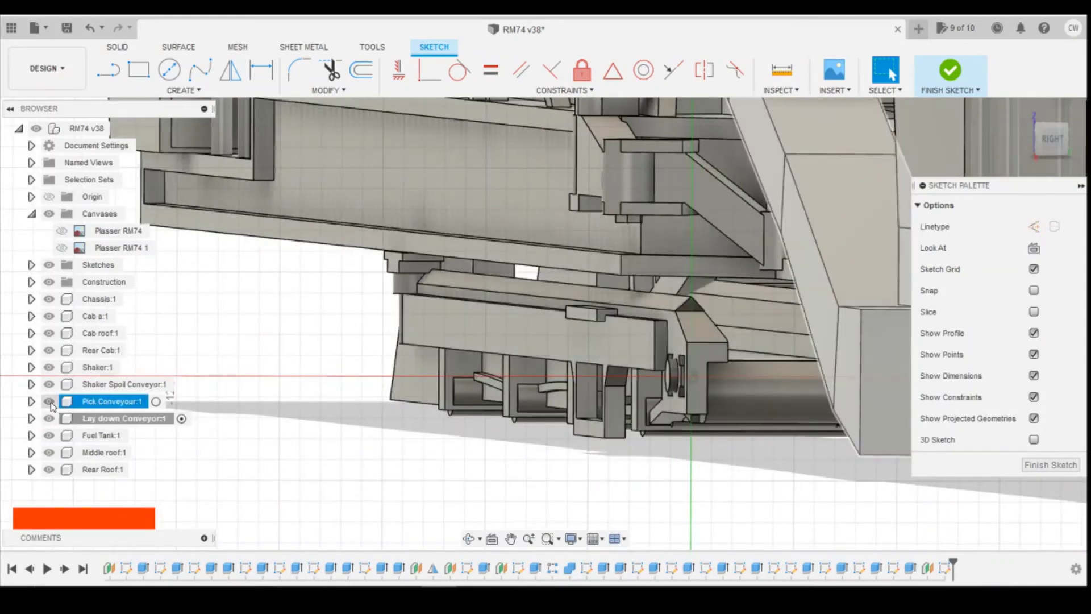
pyautogui.click(329, 401)
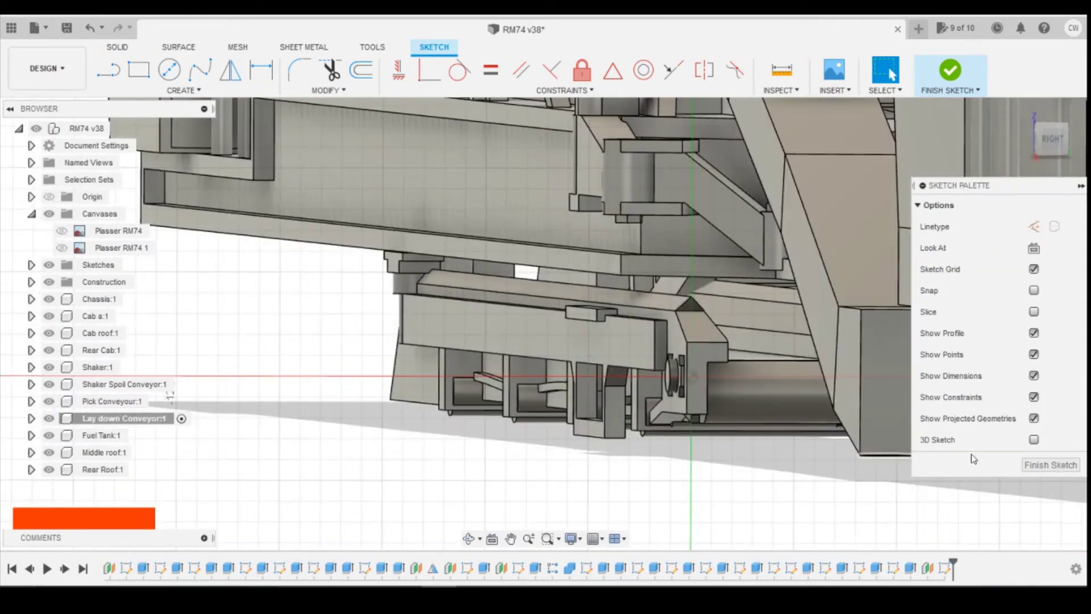
pyautogui.click(1034, 312)
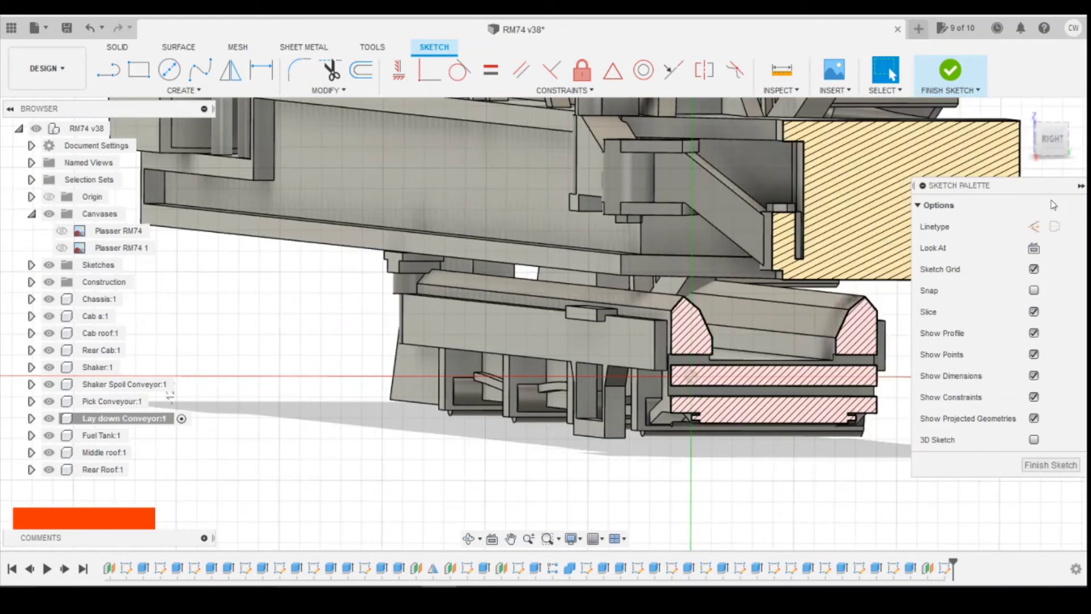
pyautogui.click(1056, 141)
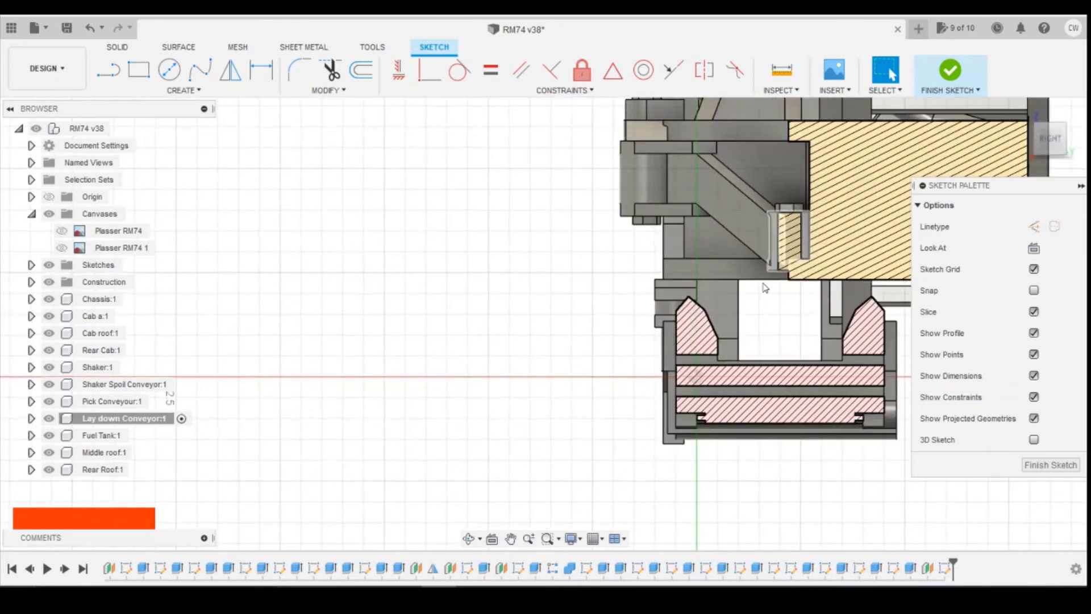
# Step: Project the two end points of the sloped edge on the side frame's outer side into the sketch
pyautogui.scroll(2, 765, 288)
pyautogui.moveTo(1054, 141)
pyautogui.mouseDown()
pyautogui.moveTo(8, 136)
pyautogui.moveTo(1062, 140)
pyautogui.moveTo(1052, 142)
pyautogui.mouseUp()
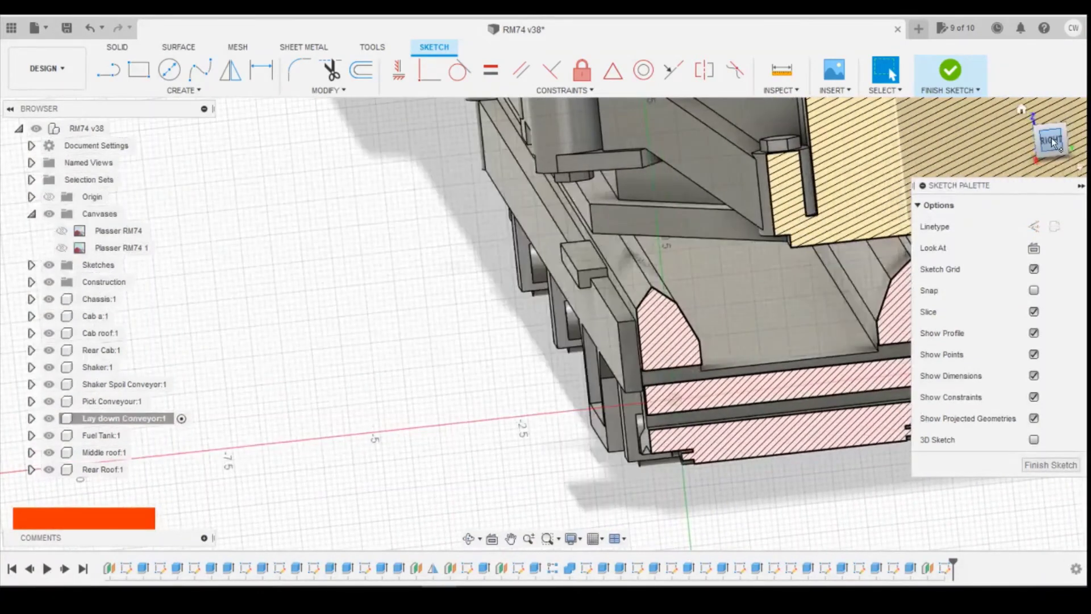
pyautogui.click(1053, 142)
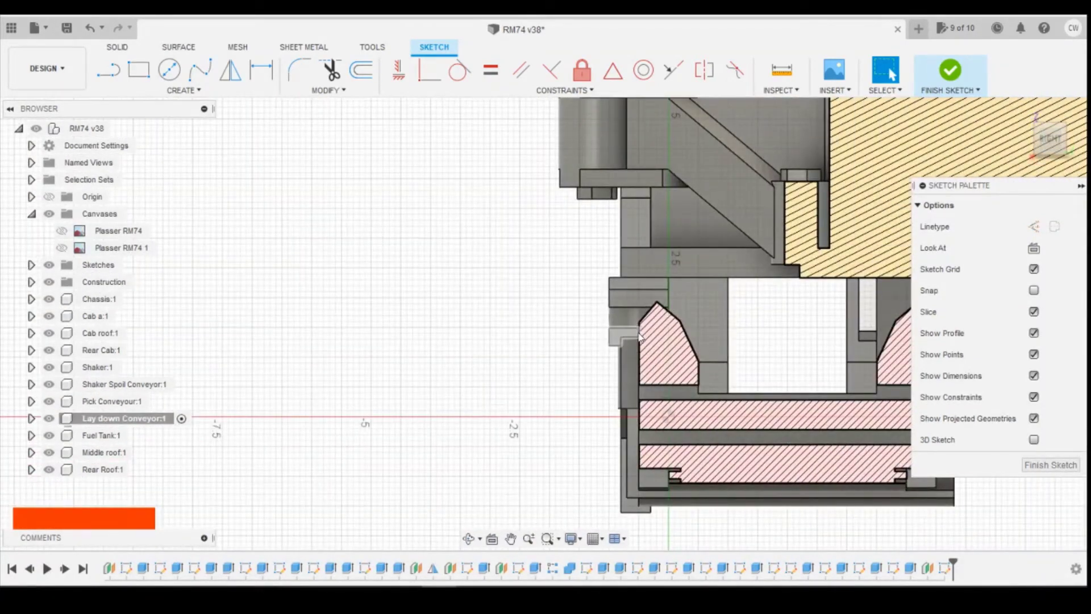
pyautogui.scroll(2, 642, 324)
pyautogui.press('Escape')
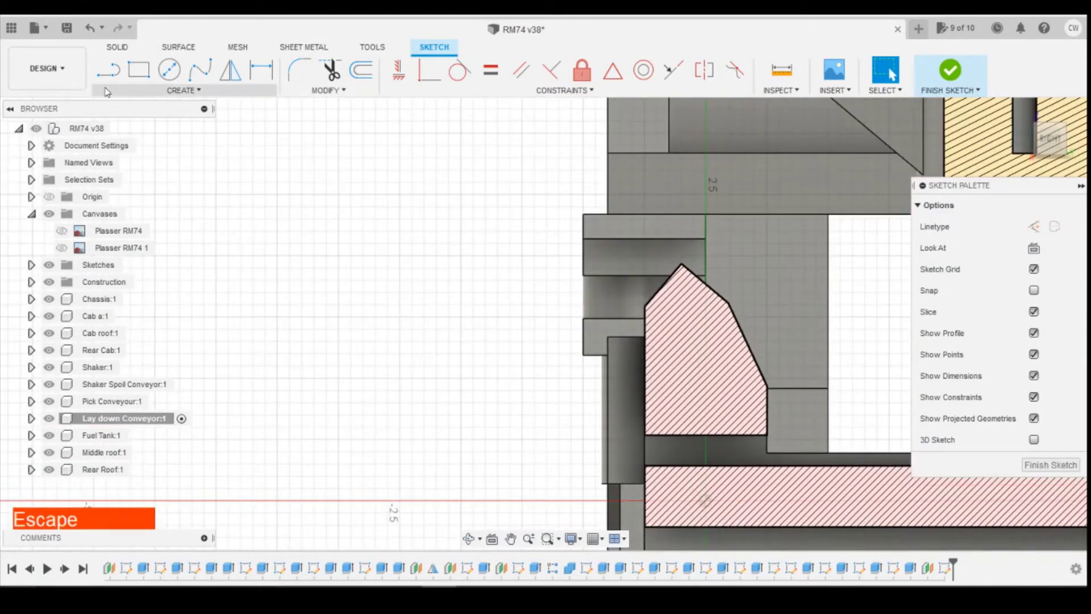
pyautogui.click(108, 69)
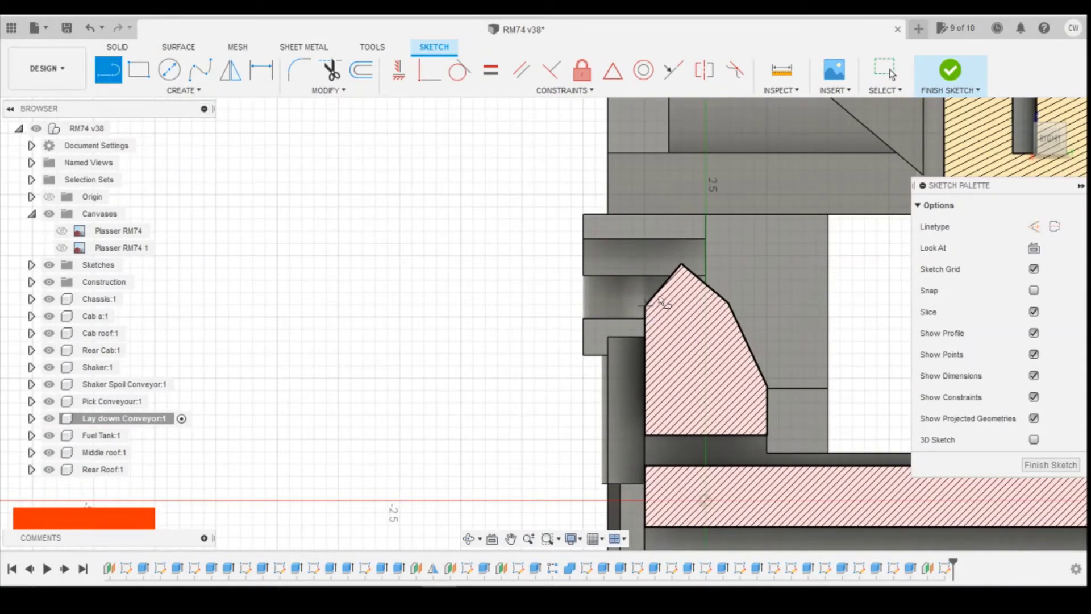
pyautogui.press('Escape')
pyautogui.press('p')
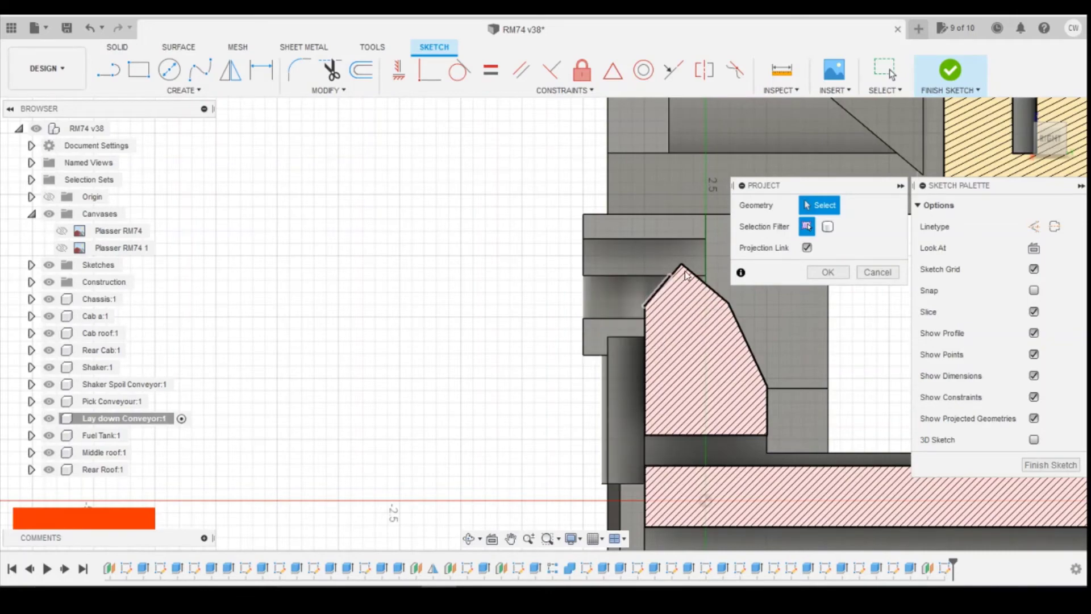
pyautogui.scroll(2, 686, 275)
pyautogui.click(689, 245)
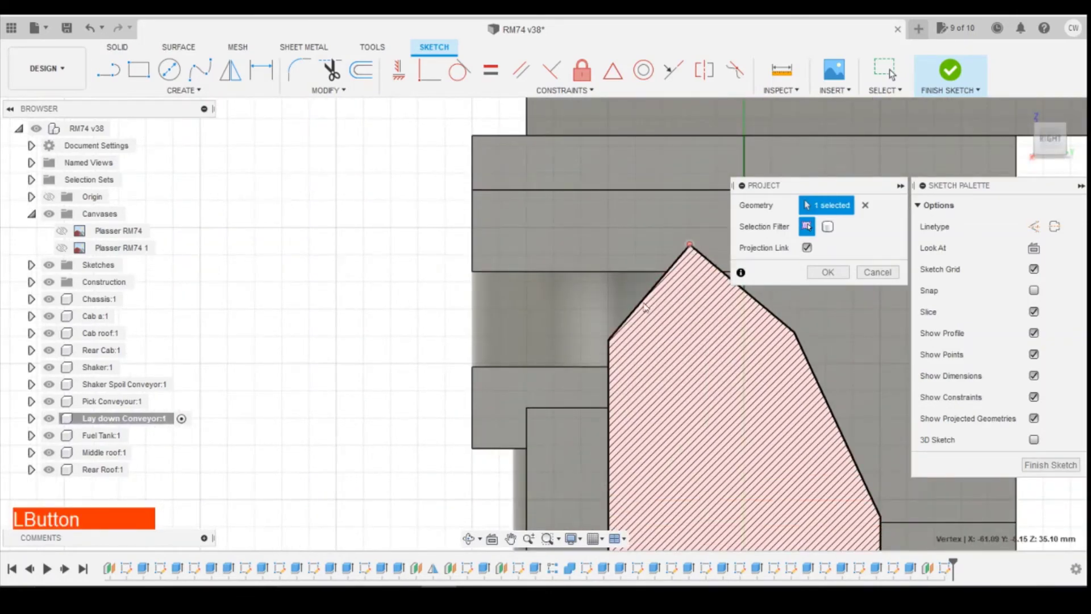
pyautogui.click(609, 339)
pyautogui.scroll(-3, 588, 288)
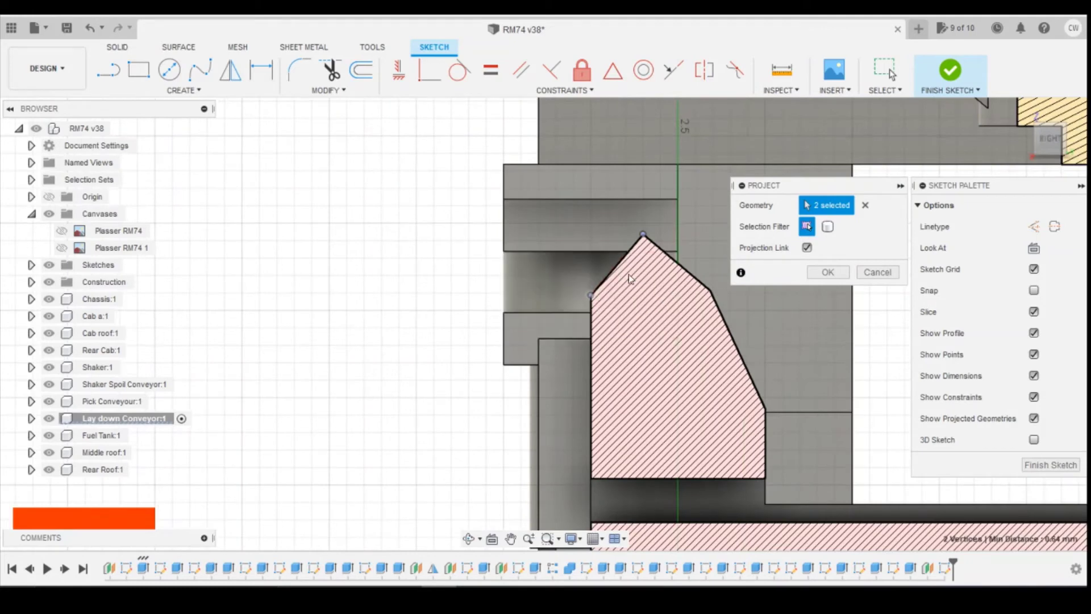
pyautogui.click(827, 272)
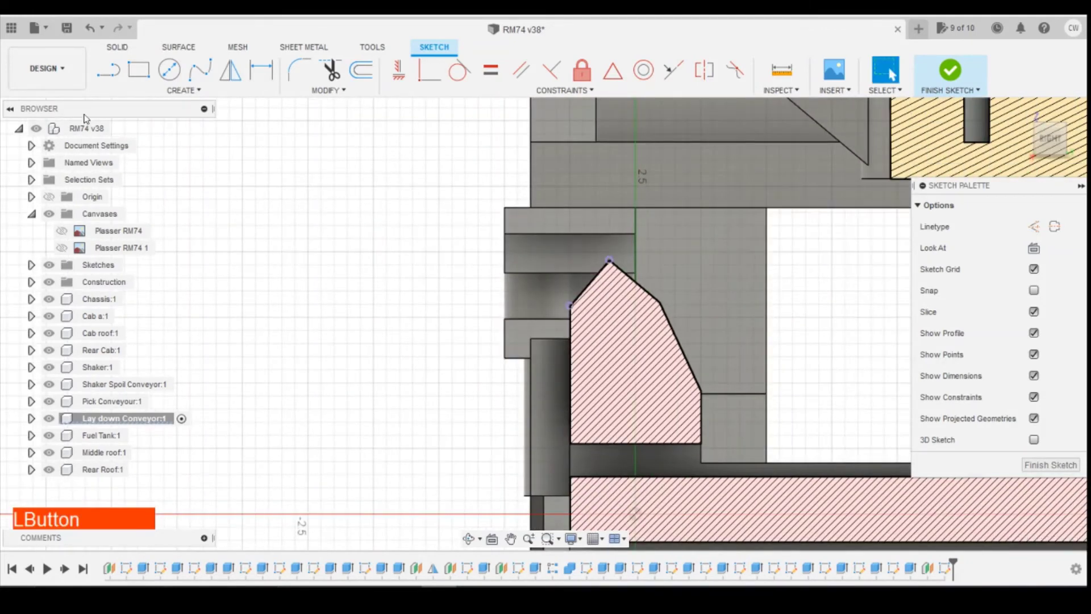
# Step: Draw a 0.25 mm horizontal line outward from the side frame's vertical outer edge, checking the reference photo rm74010 - Copy.jpg
pyautogui.click(108, 69)
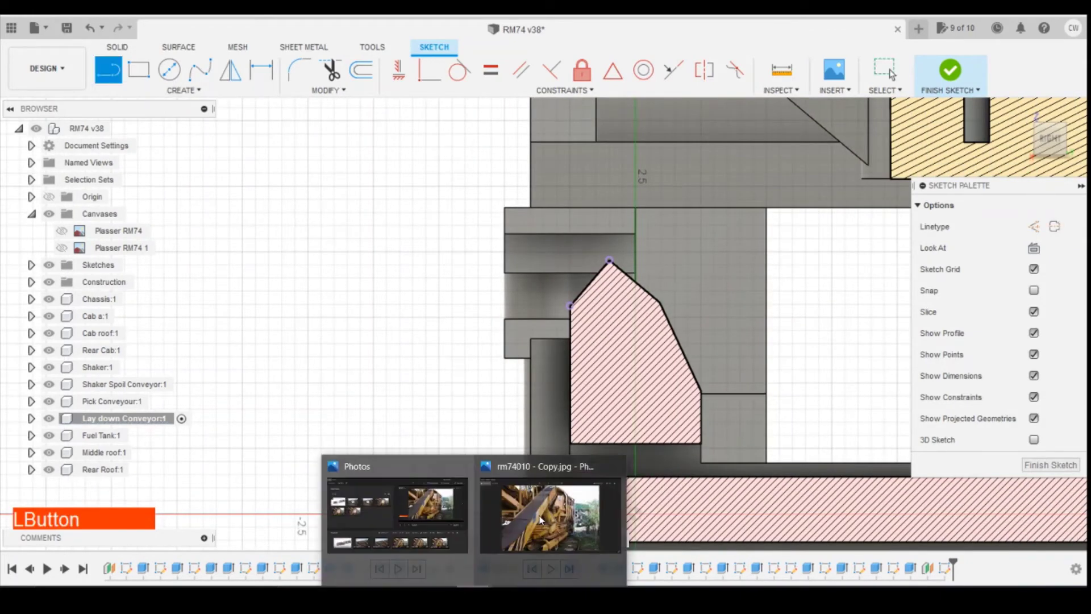
pyautogui.click(568, 509)
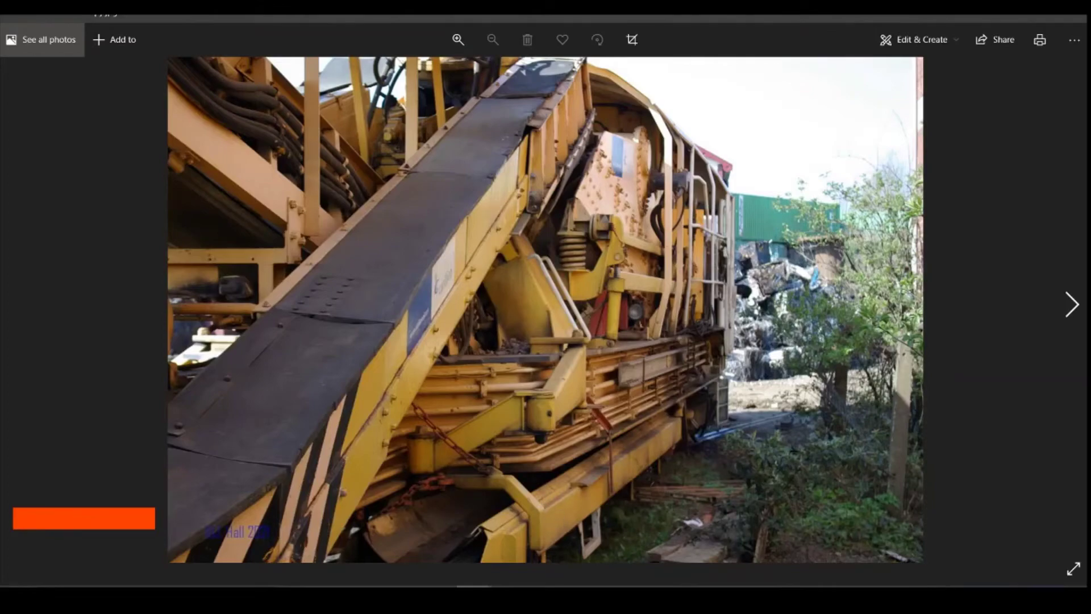
pyautogui.click(493, 558)
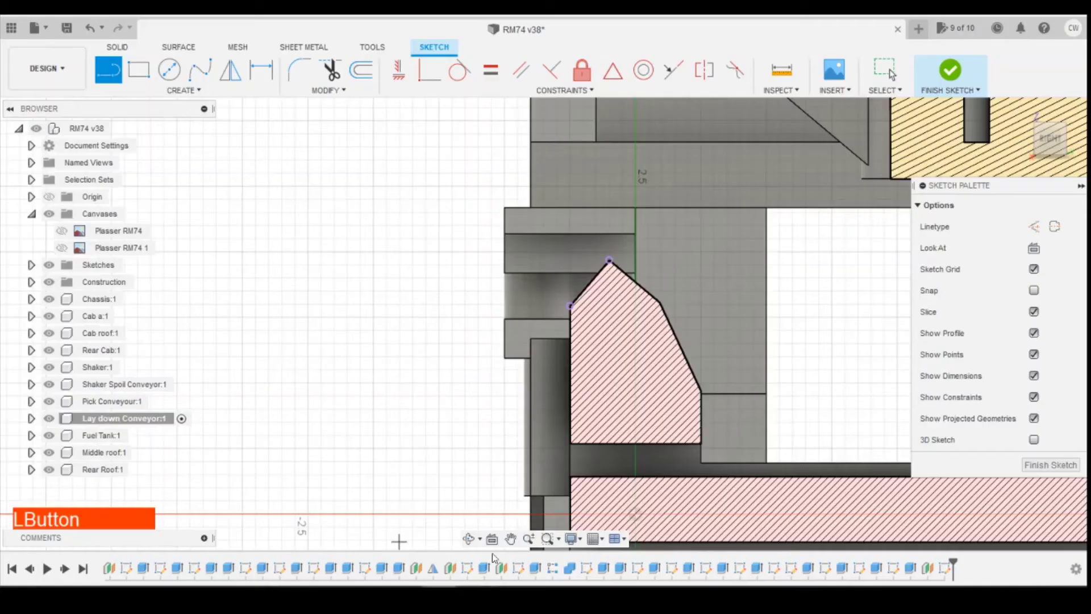
pyautogui.click(569, 350)
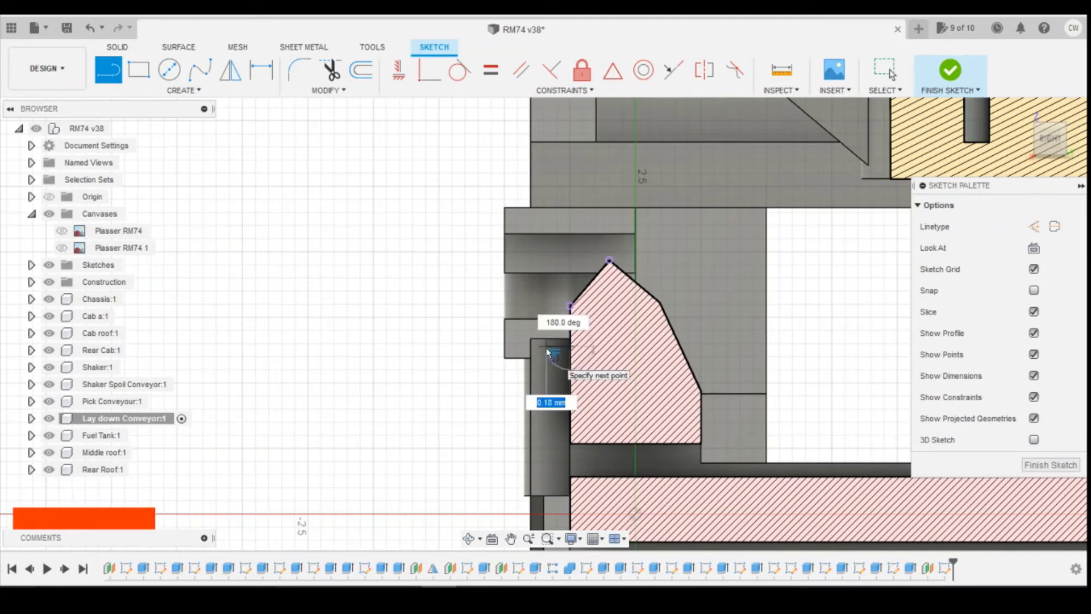
pyautogui.write('0.25')
pyautogui.press('KP_Enter')
pyautogui.press('KP_Enter')
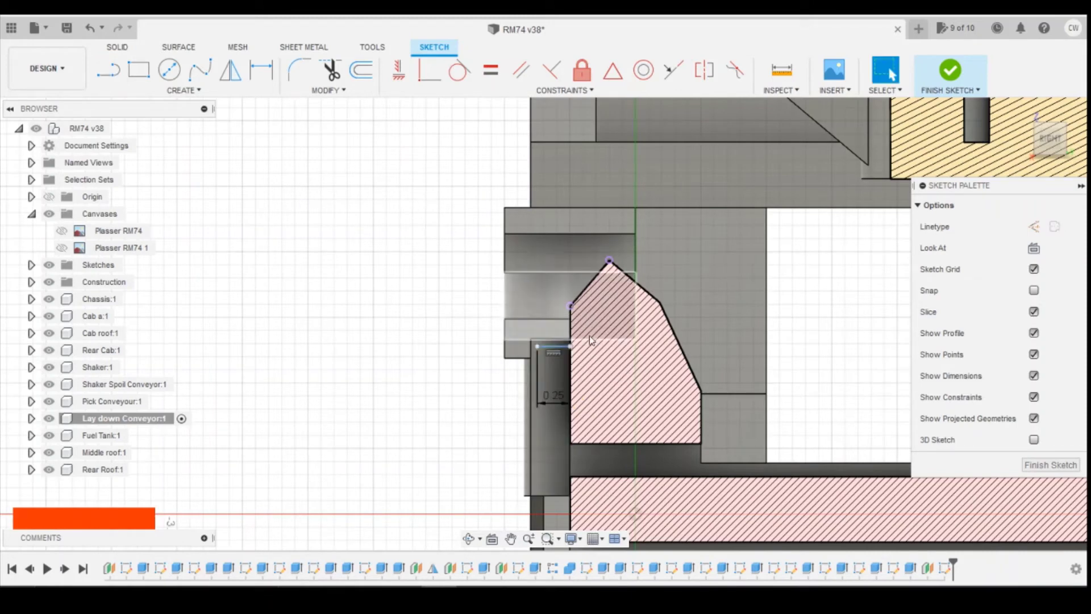
# Step: Dimension the horizontal line's inner end 0.3 mm below the lower projected corner of the side frame
pyautogui.press('d')
pyautogui.click(569, 305)
pyautogui.click(570, 346)
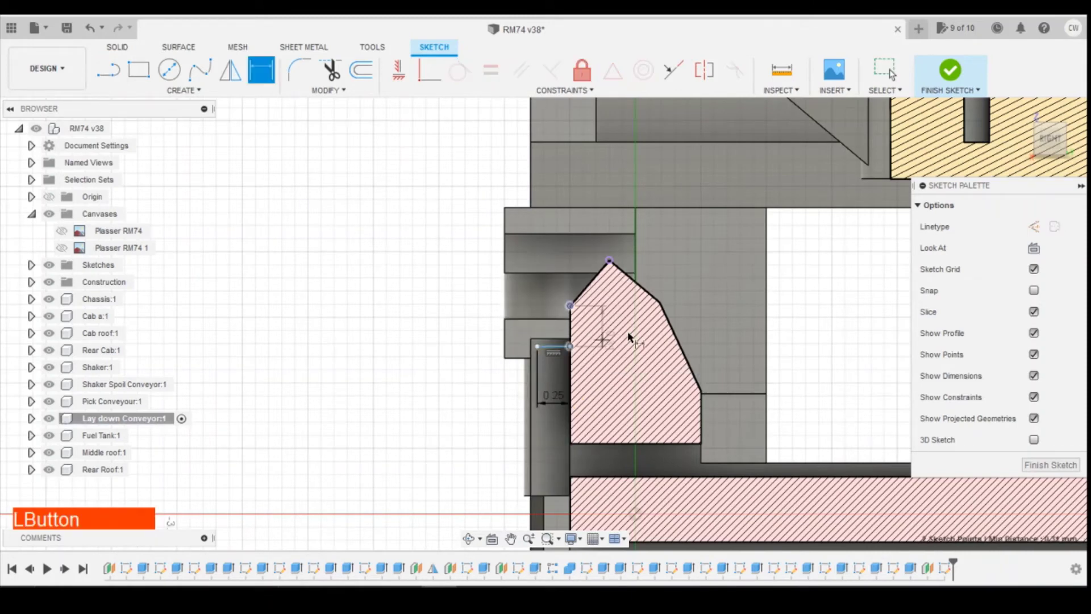
pyautogui.click(660, 336)
pyautogui.write('0')
pyautogui.press('KP_Enter')
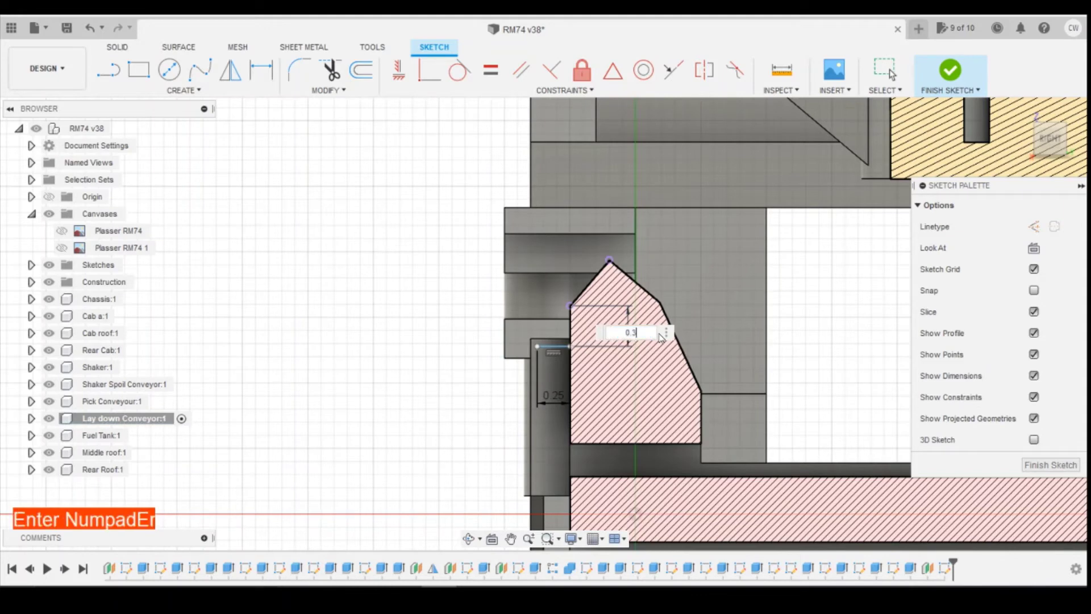
# Step: Draw a 0.5 mm vertical line upward from the horizontal line's inner end, checking the reference photo for the bracket's shape
pyautogui.click(108, 70)
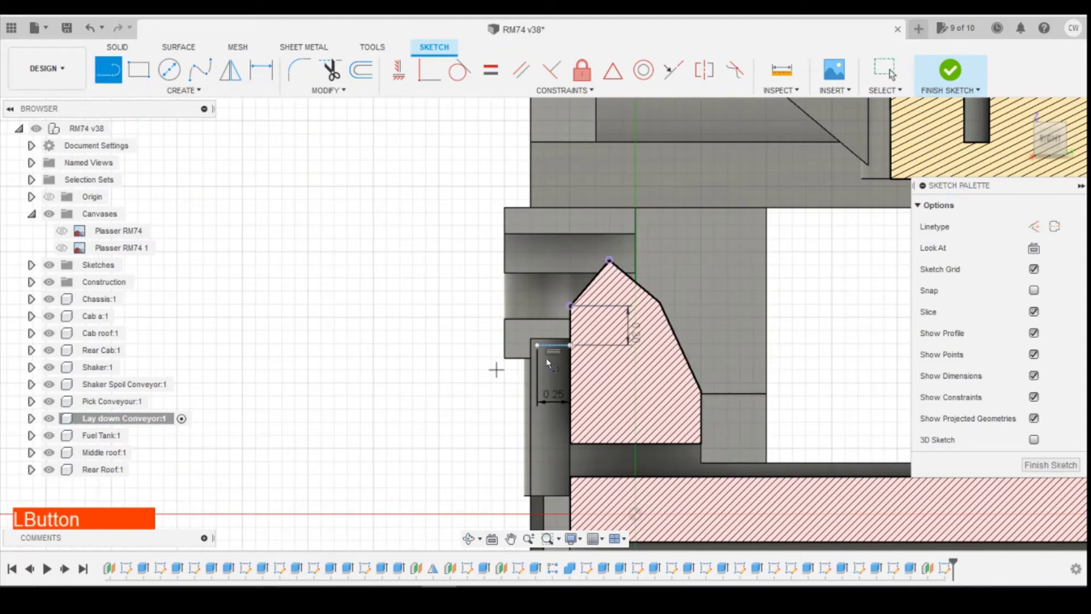
pyautogui.click(571, 345)
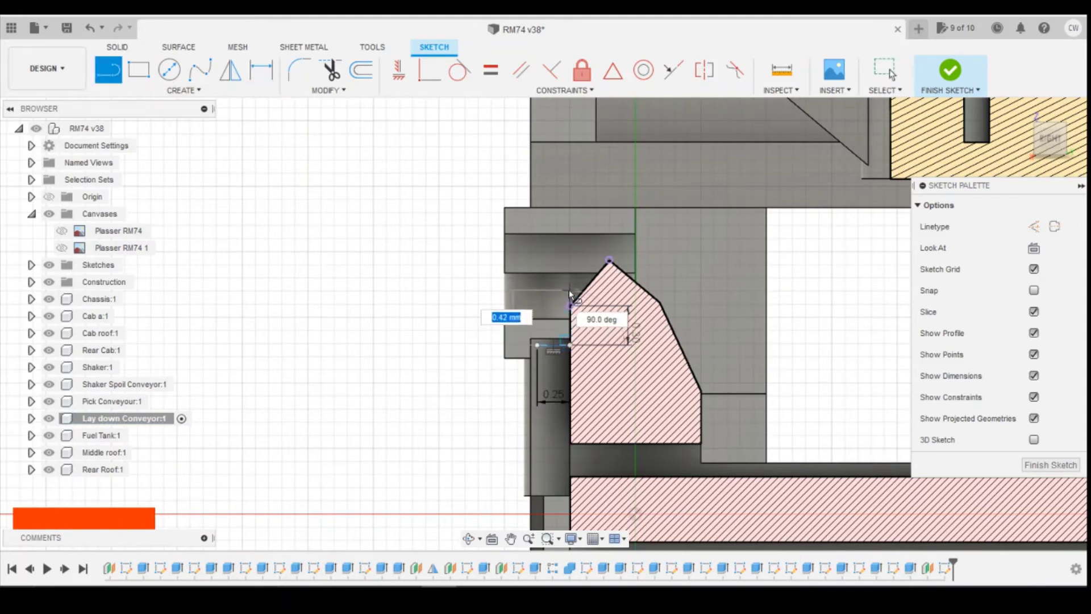
pyautogui.click(475, 599)
pyautogui.click(546, 516)
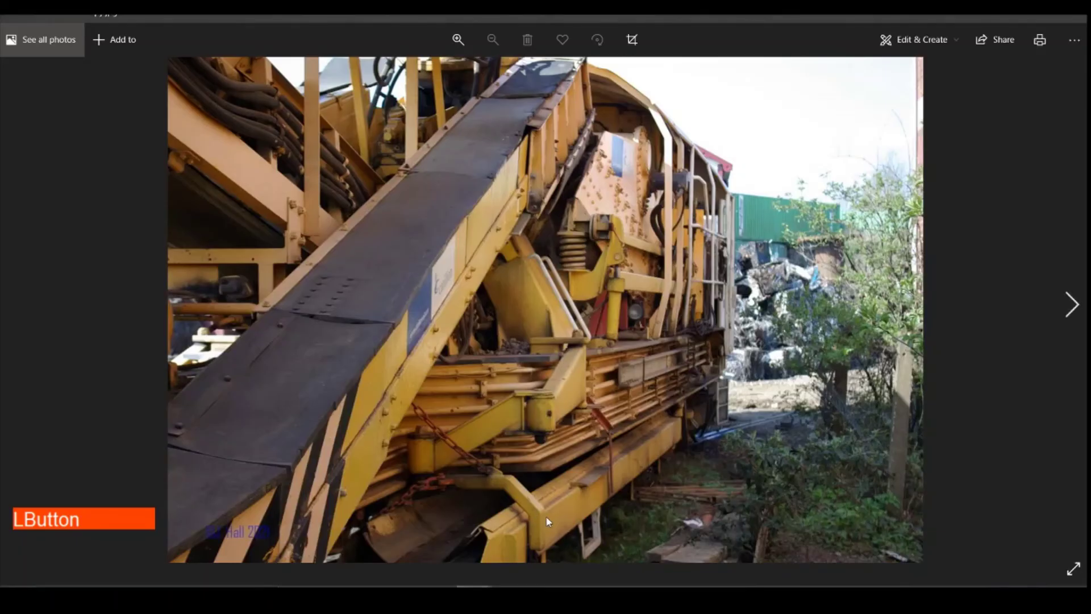
pyautogui.click(440, 599)
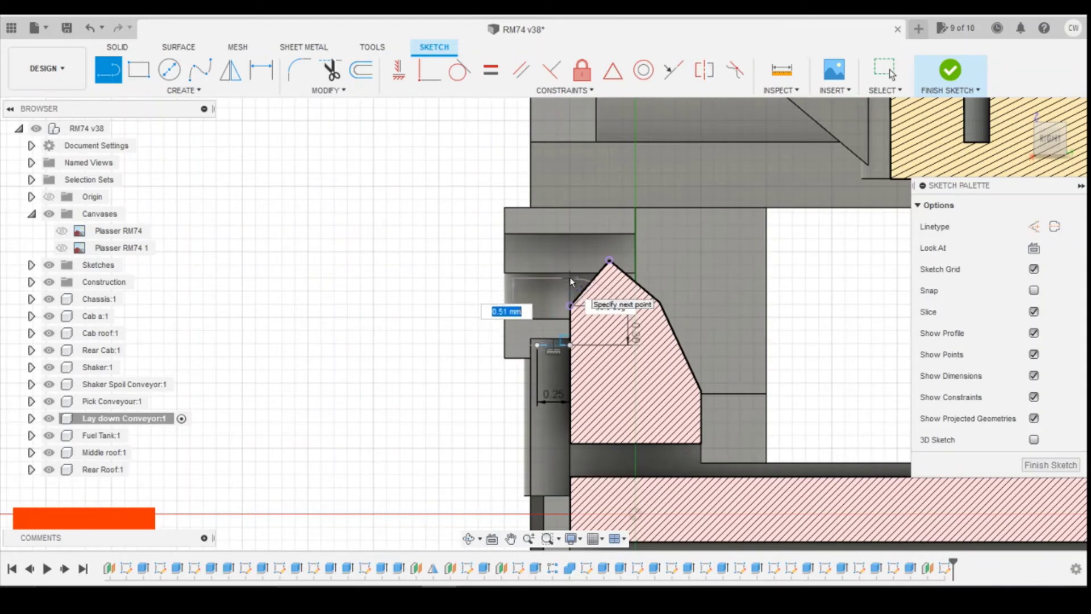
pyautogui.write('0.4')
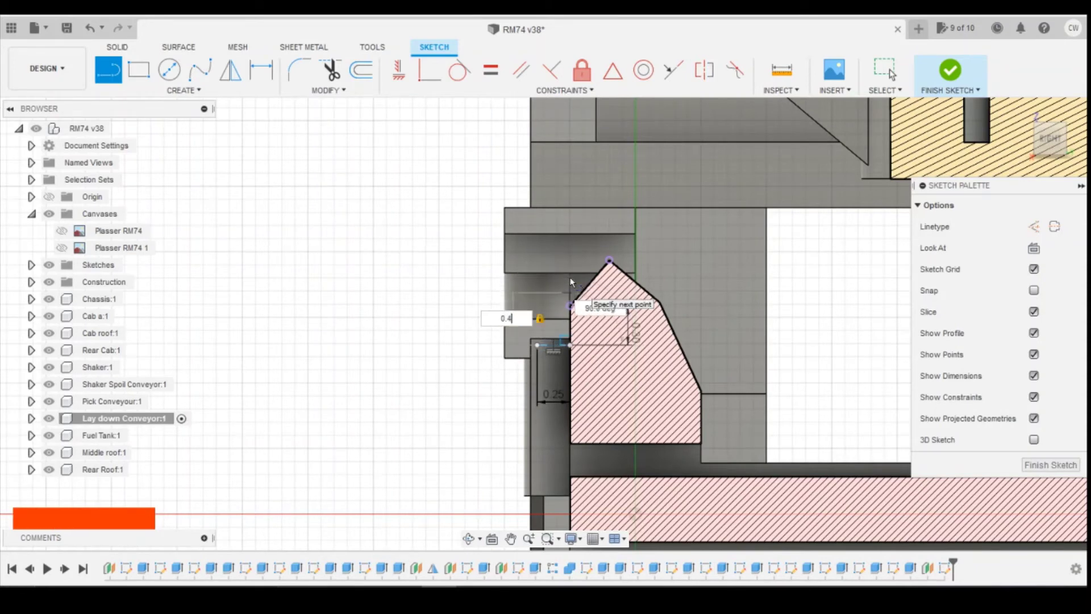
pyautogui.press('KP_Enter')
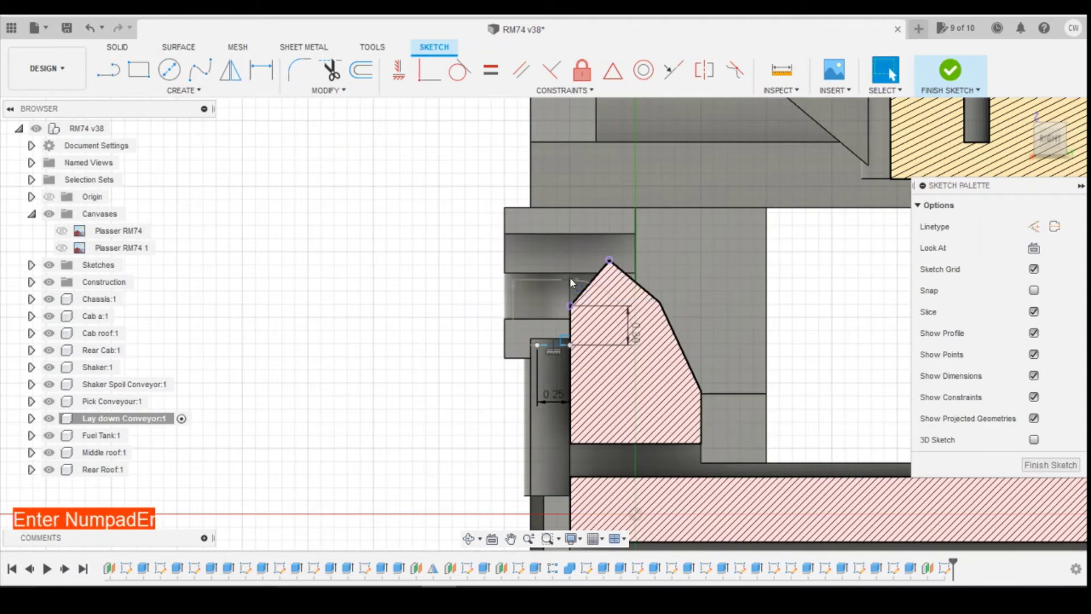
pyautogui.click(112, 73)
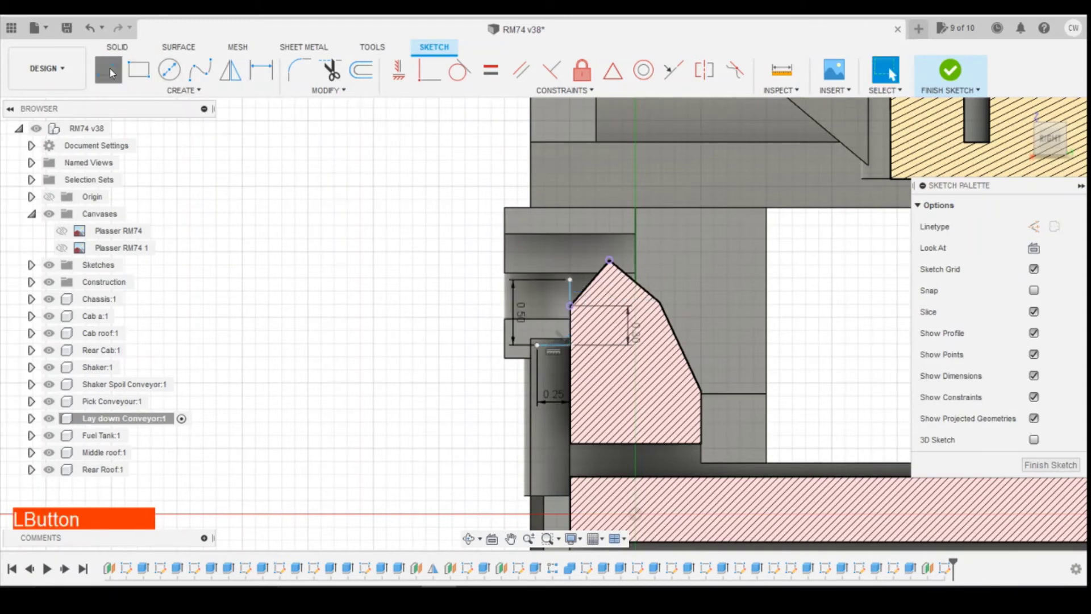
pyautogui.click(570, 279)
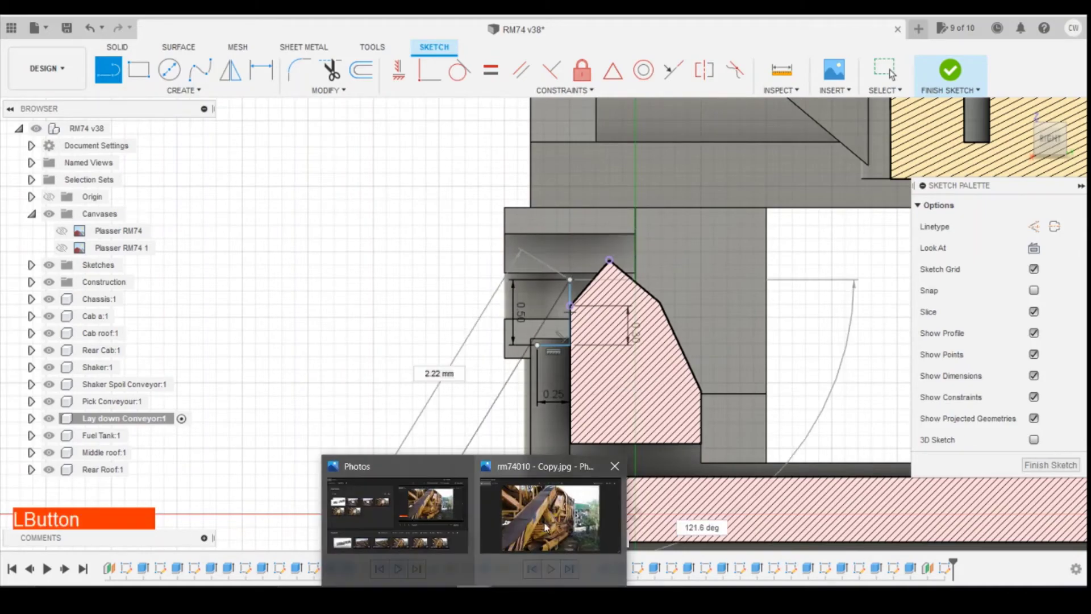
pyautogui.click(544, 520)
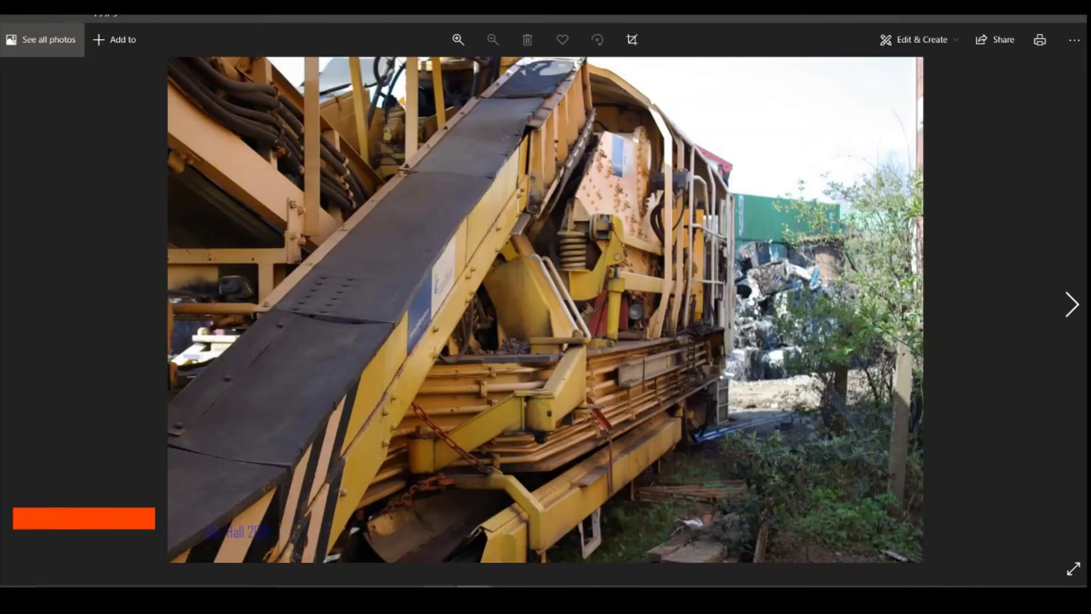
pyautogui.click(435, 532)
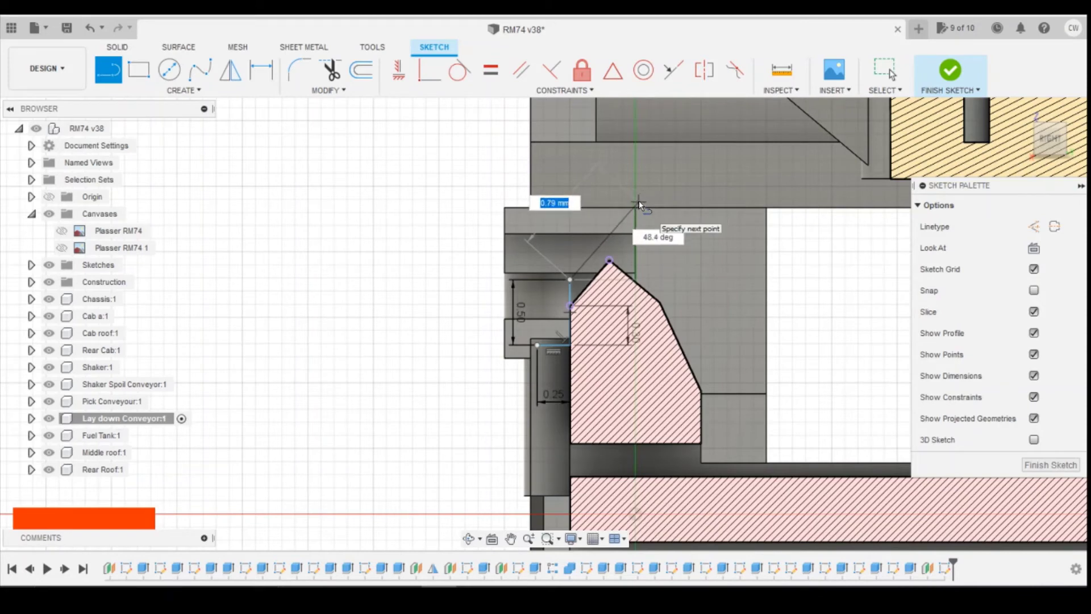
pyautogui.press('Escape')
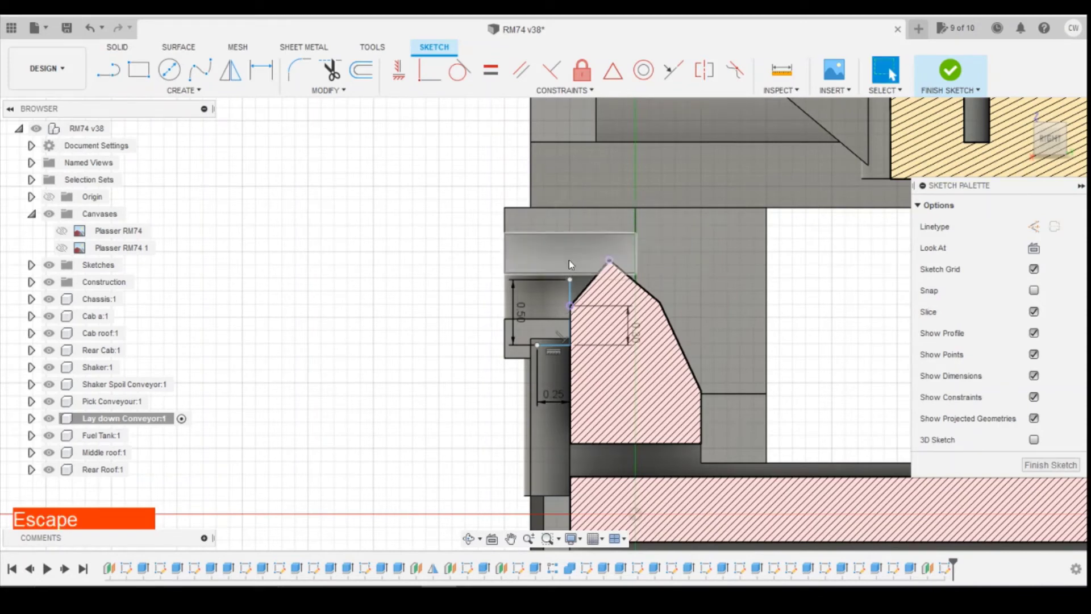
# Step: Draw a vertical line up from the horizontal line's outer end, level with the top of the inner vertical line
pyautogui.click(107, 71)
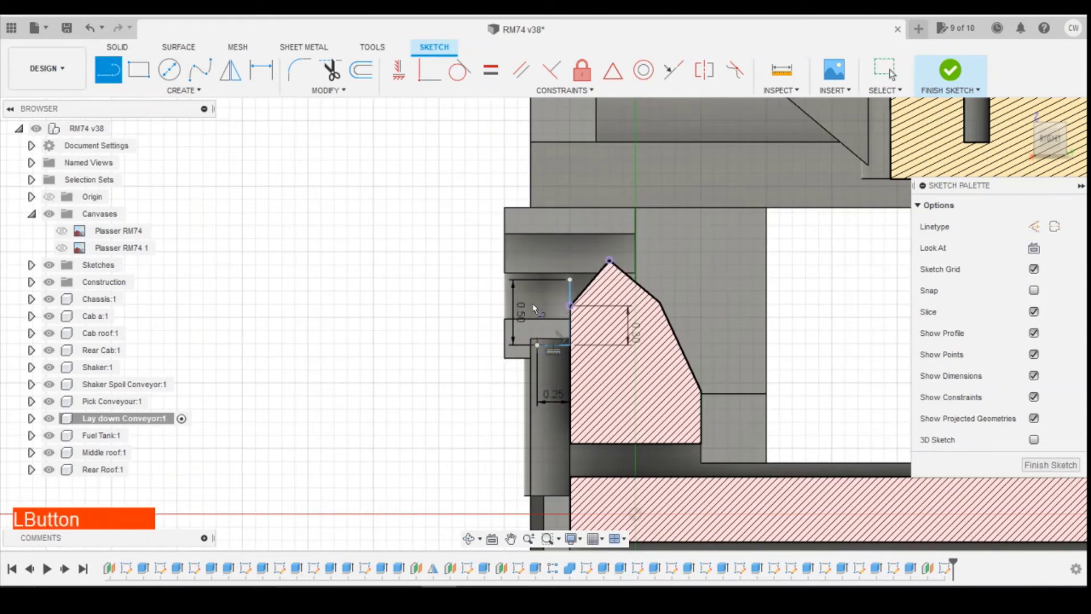
pyautogui.click(537, 345)
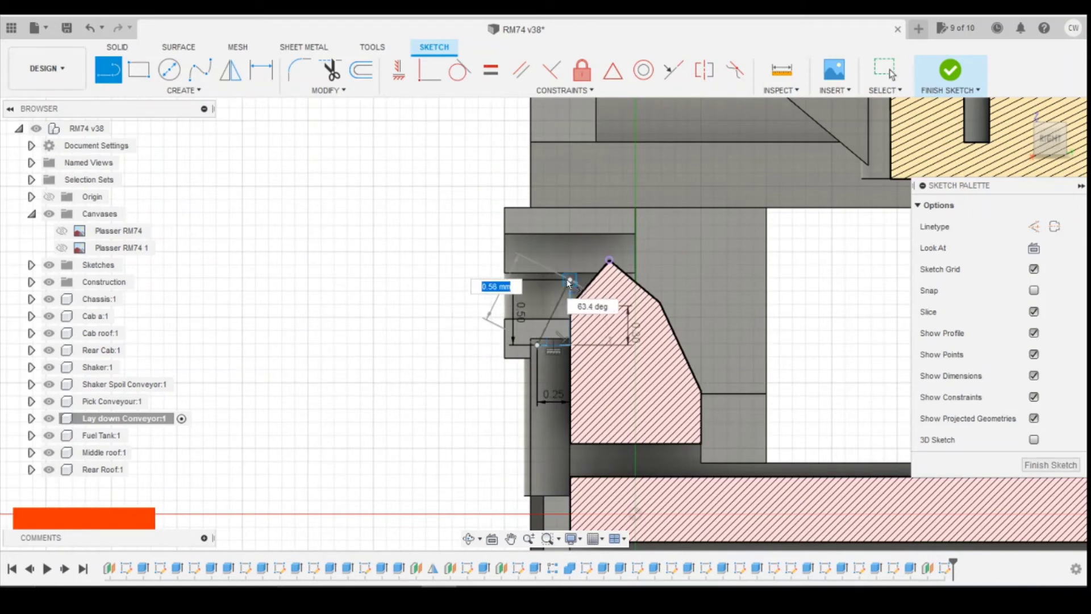
pyautogui.click(537, 278)
pyautogui.press('Escape')
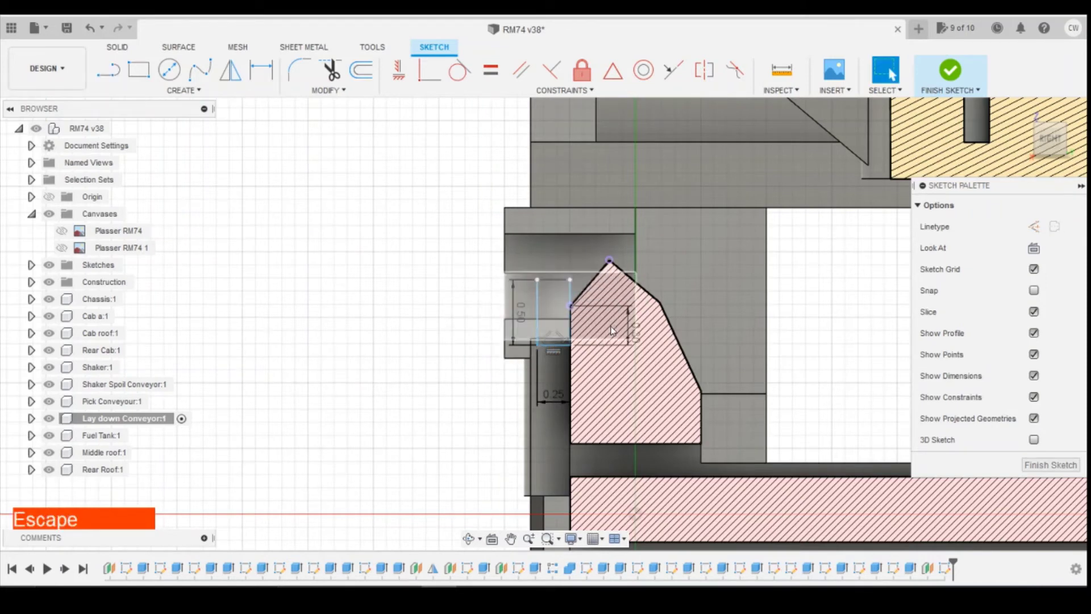
# Step: Project the sloped edge between the side frame's outer side and its peak into the sketch
pyautogui.press('p')
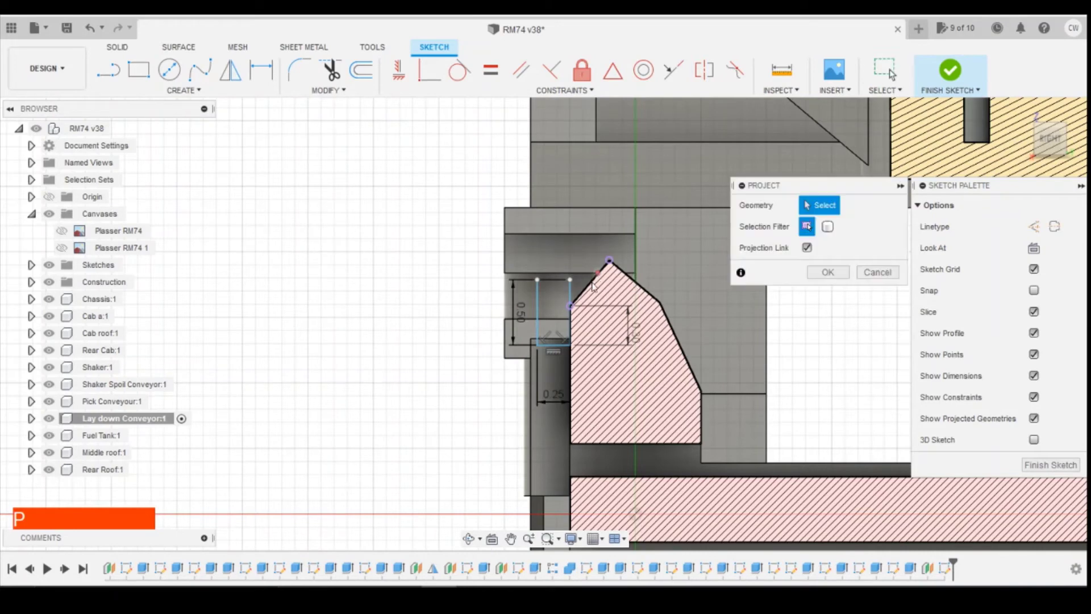
pyautogui.click(588, 289)
pyautogui.click(827, 273)
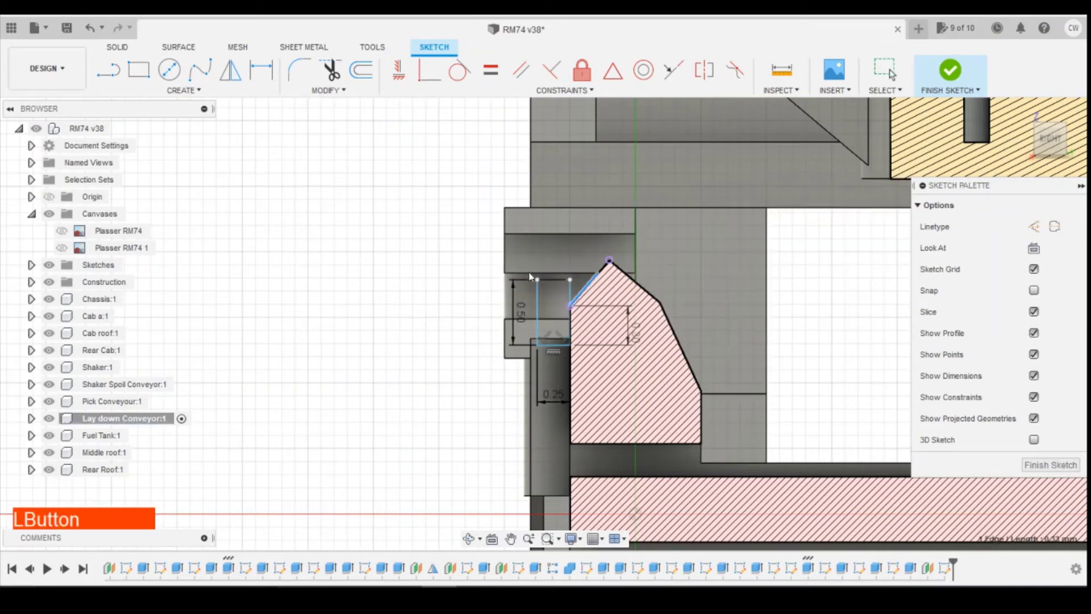
pyautogui.click(120, 69)
pyautogui.scroll(-2, 291, 247)
pyautogui.scroll(3, 658, 166)
pyautogui.press('Escape')
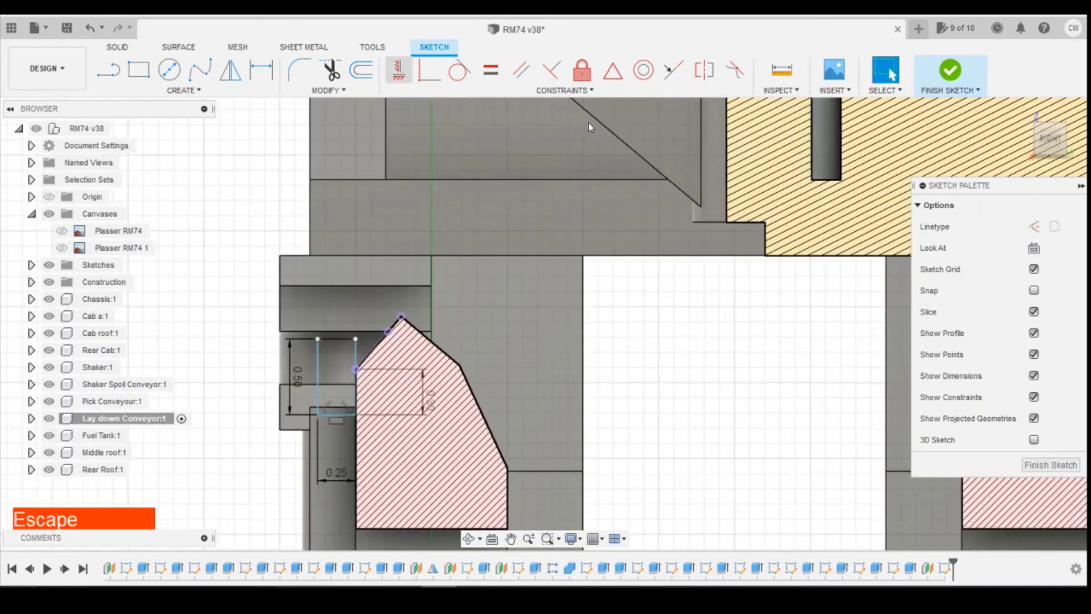
# Step: Project the bottom circular edge of the angled arm's round end into the sketch
pyautogui.press('p')
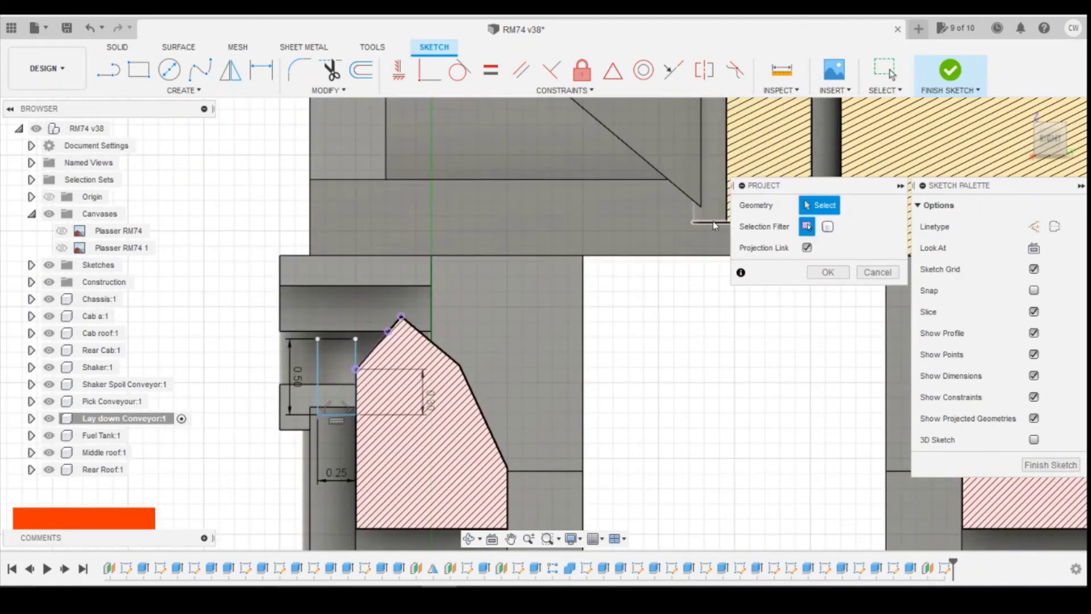
pyautogui.click(715, 226)
pyautogui.click(827, 272)
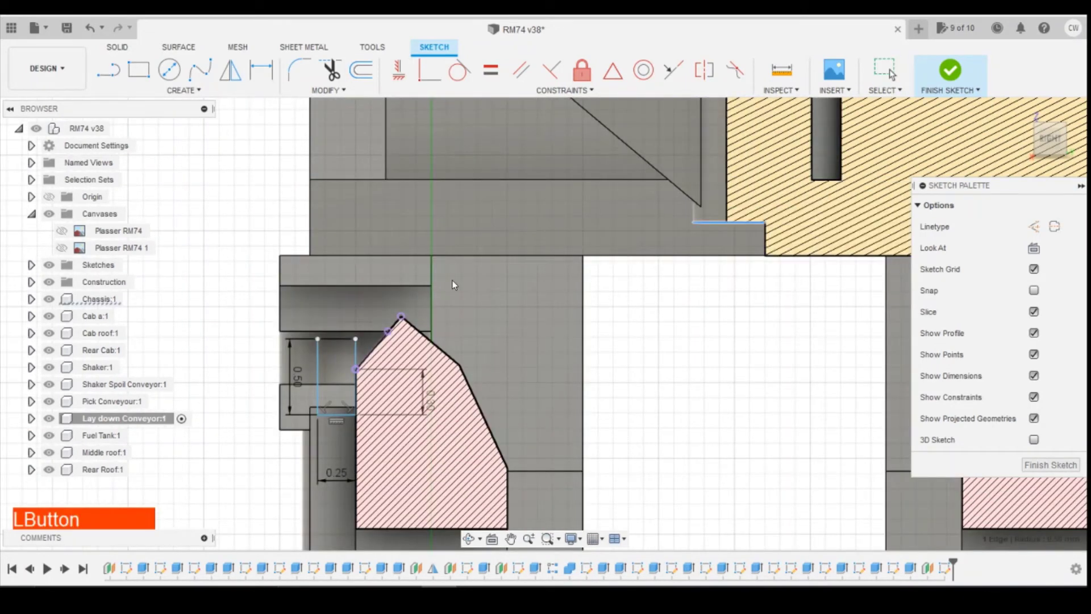
# Step: Draw a sloped line up from the outer vertical line's top to the arm end's level, and make it parallel to the projected sloped edge
pyautogui.click(108, 69)
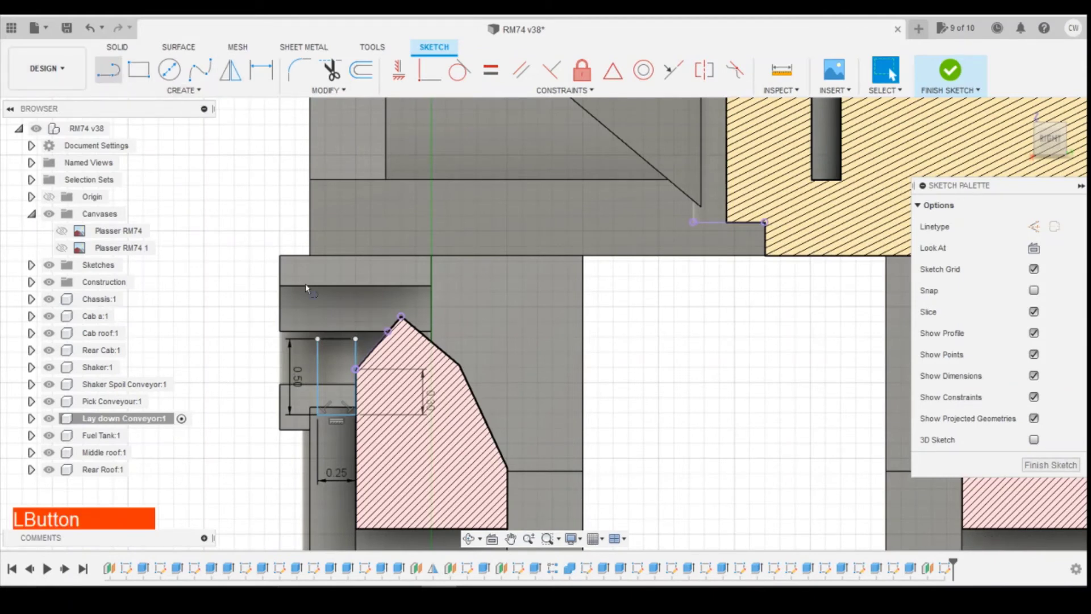
pyautogui.click(316, 339)
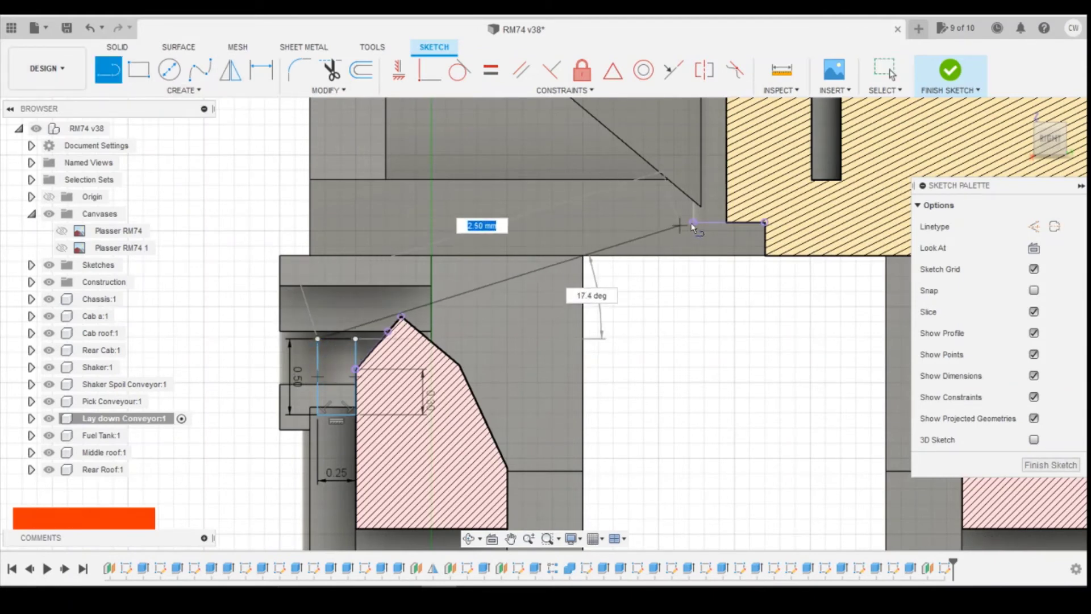
pyautogui.click(414, 221)
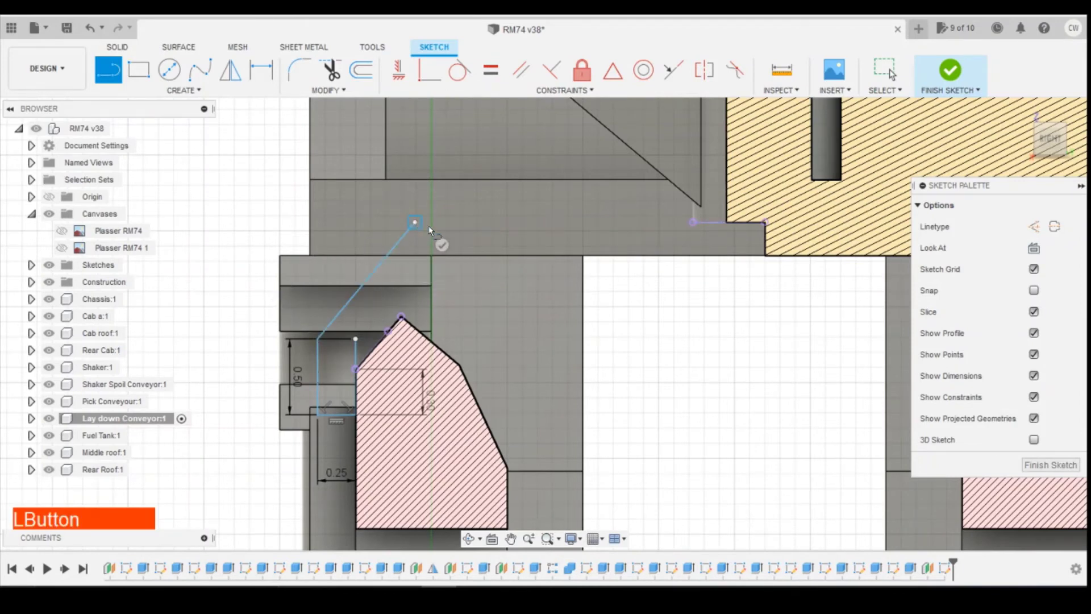
pyautogui.press('Escape')
pyautogui.click(512, 80)
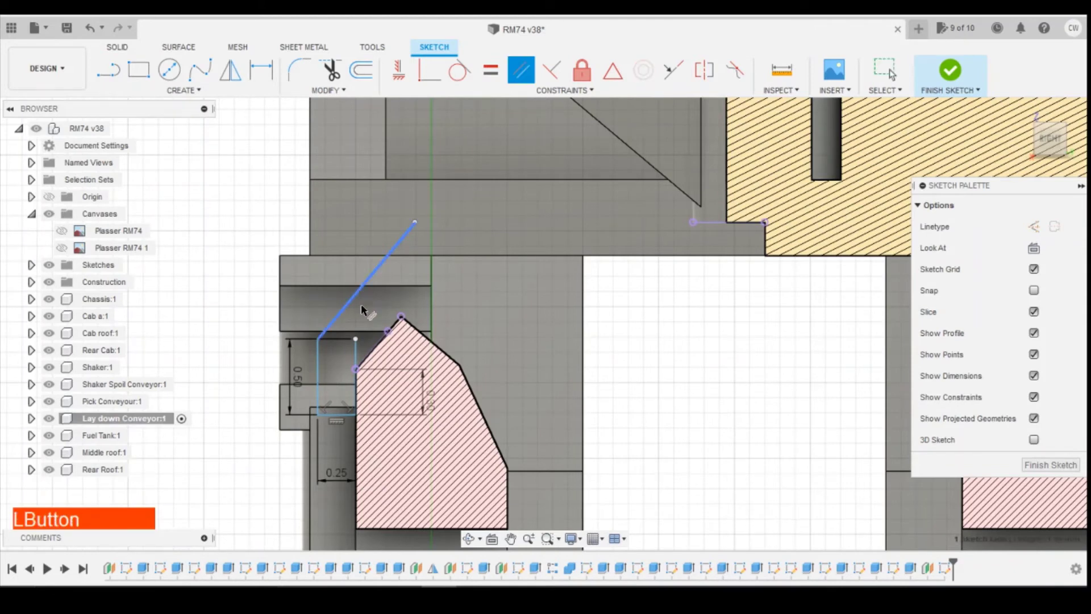
pyautogui.click(370, 356)
pyautogui.press('Escape')
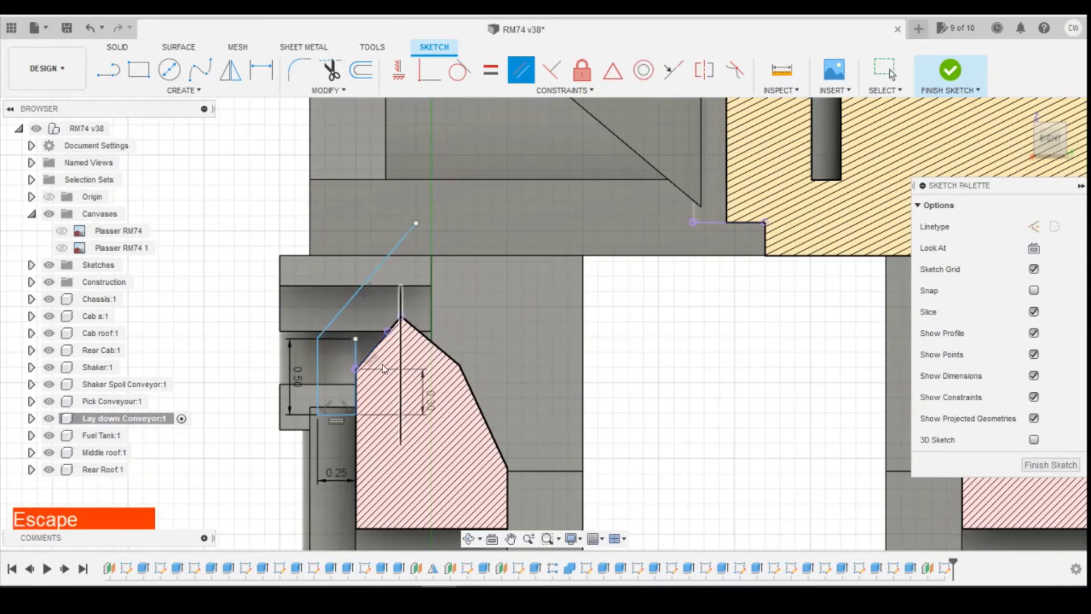
# Step: Draw a parallel sloped line from the inner vertical line's top and, after checking the reference photo, continue it with a 1.8 mm horizontal line
pyautogui.click(355, 340)
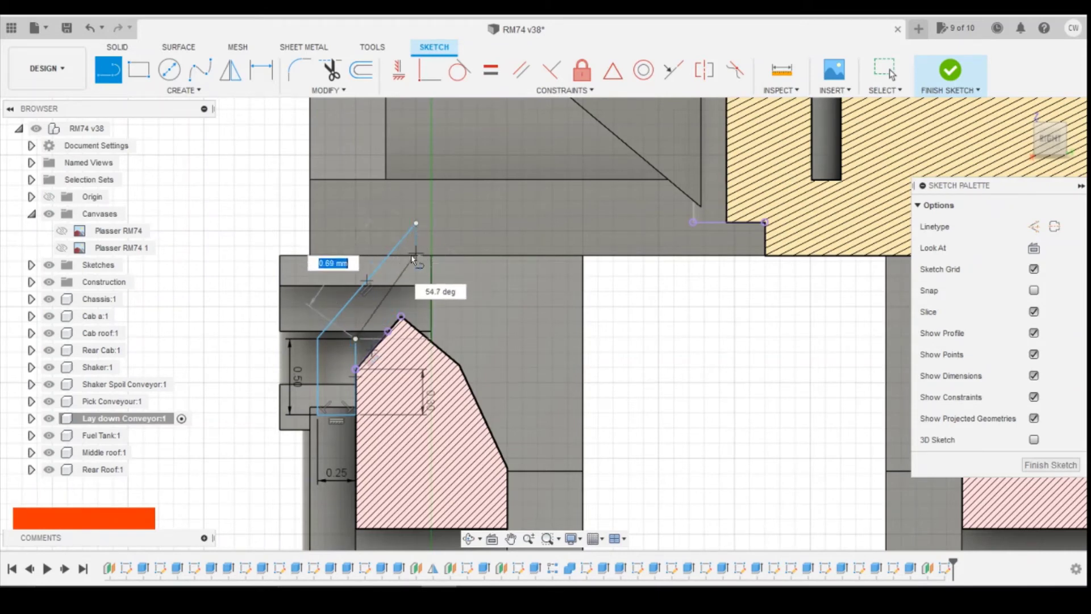
pyautogui.click(415, 267)
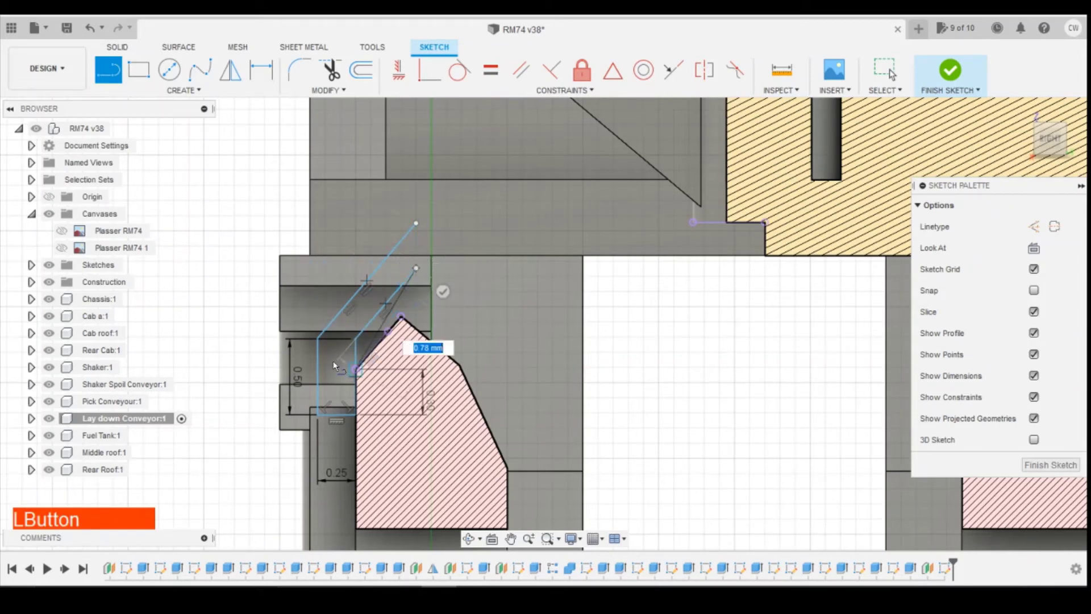
pyautogui.click(474, 586)
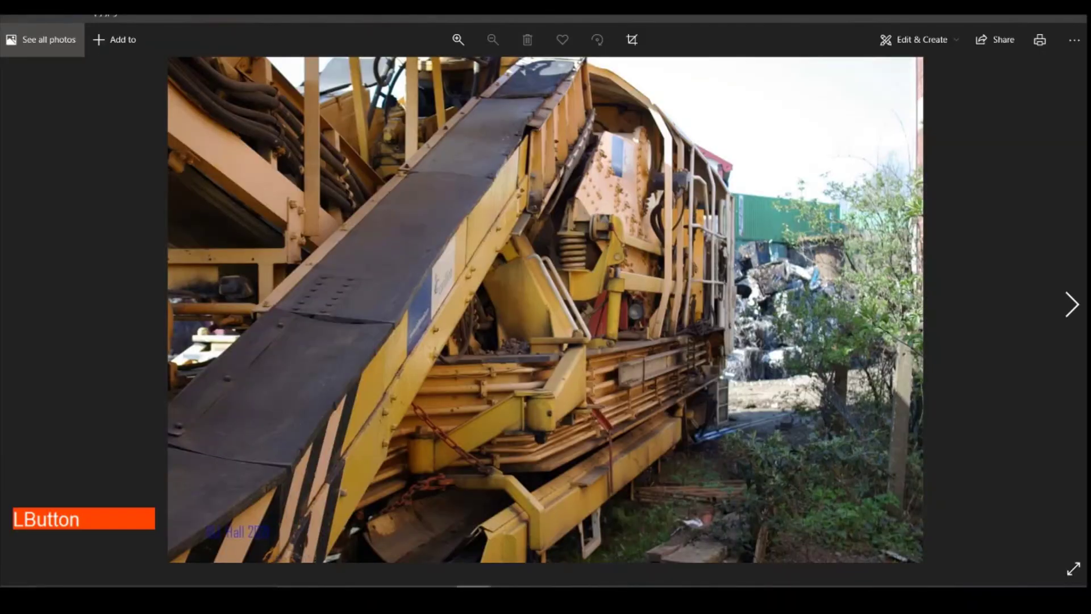
pyautogui.click(473, 586)
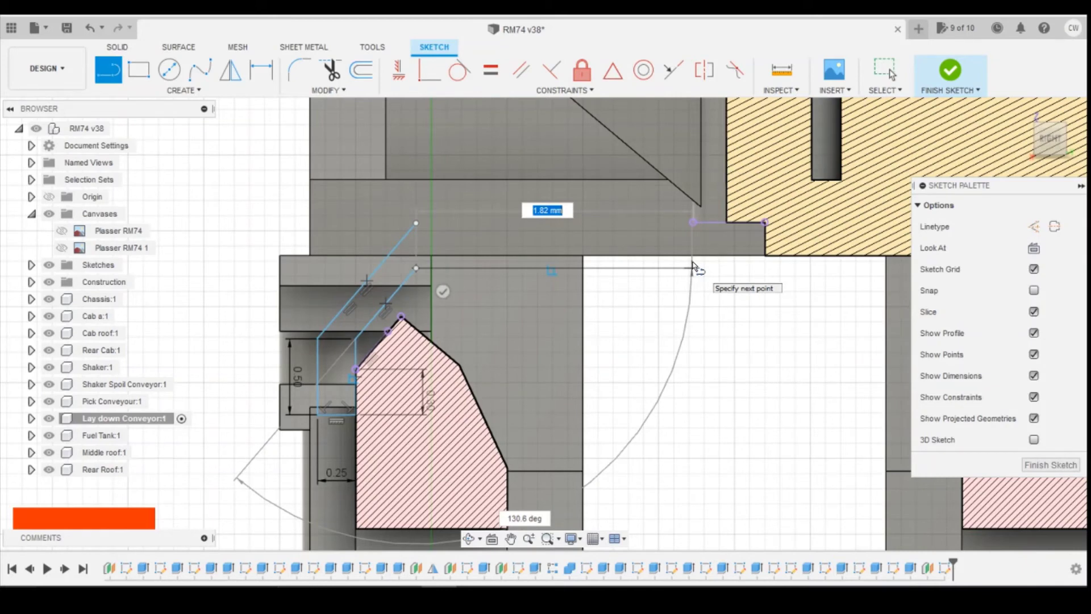
pyautogui.press('Return')
pyautogui.press('Return')
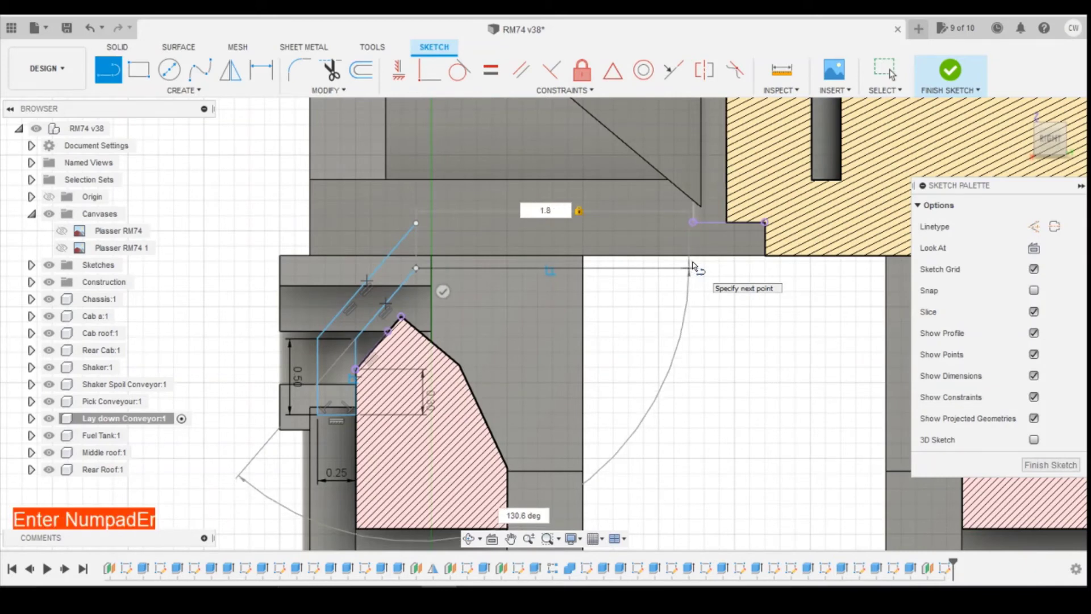
# Step: Close the bracket profile with a horizontal line from the outer slope's upper end and a vertical line down to the 1.8 mm line's end
pyautogui.click(108, 70)
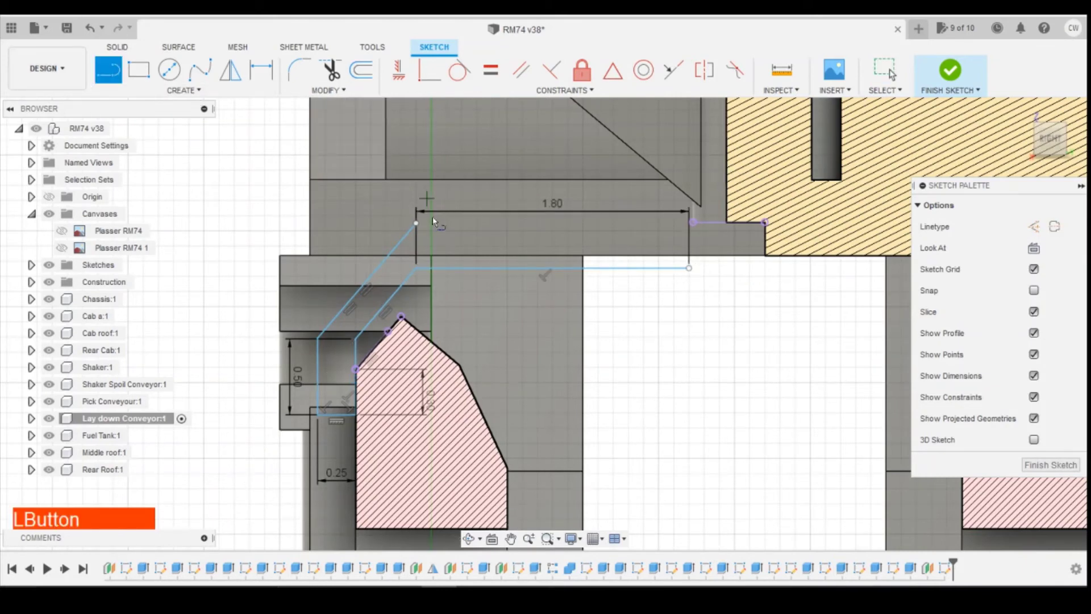
pyautogui.click(416, 225)
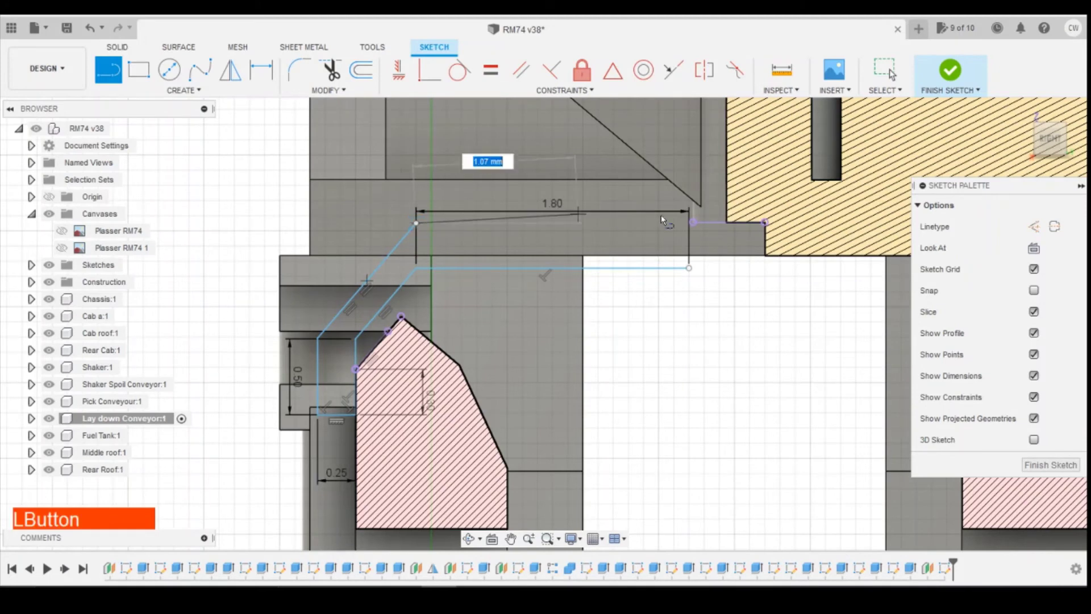
pyautogui.click(689, 226)
pyautogui.click(690, 268)
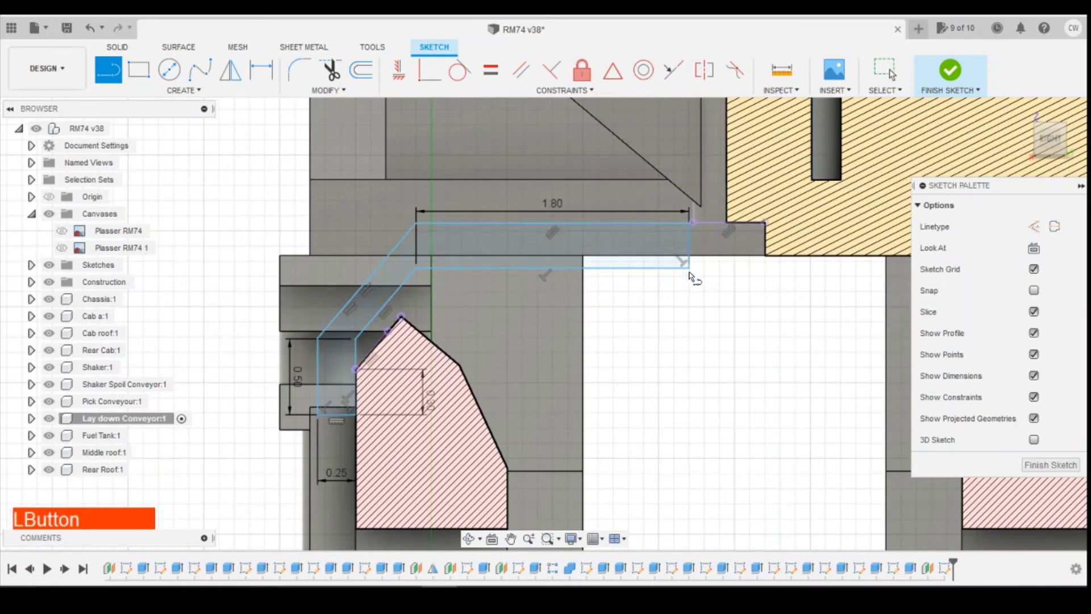
pyautogui.click(509, 250)
pyautogui.rightClick(510, 253)
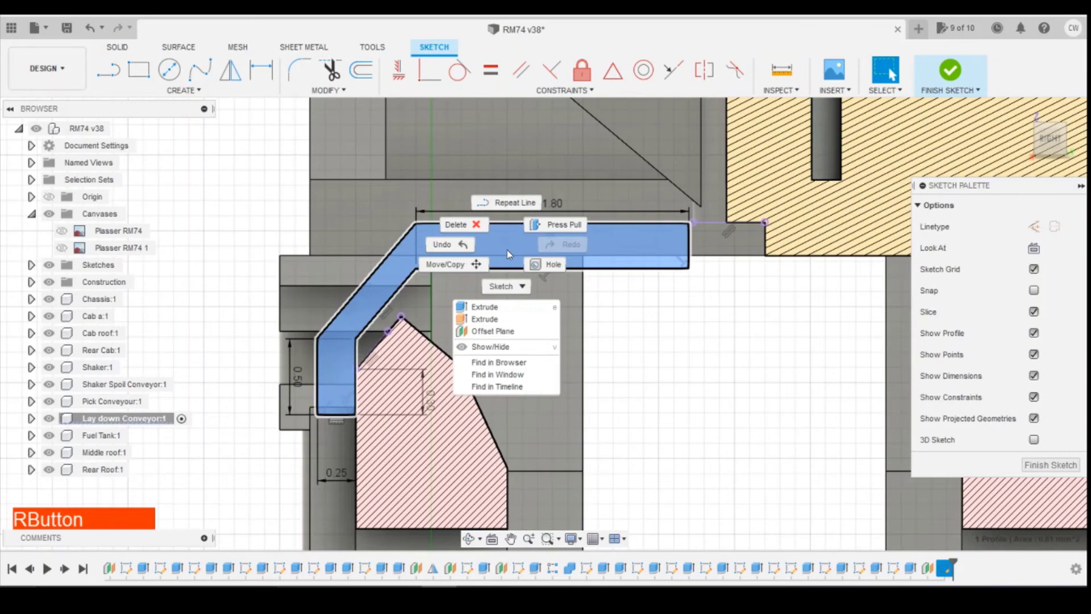
pyautogui.click(511, 310)
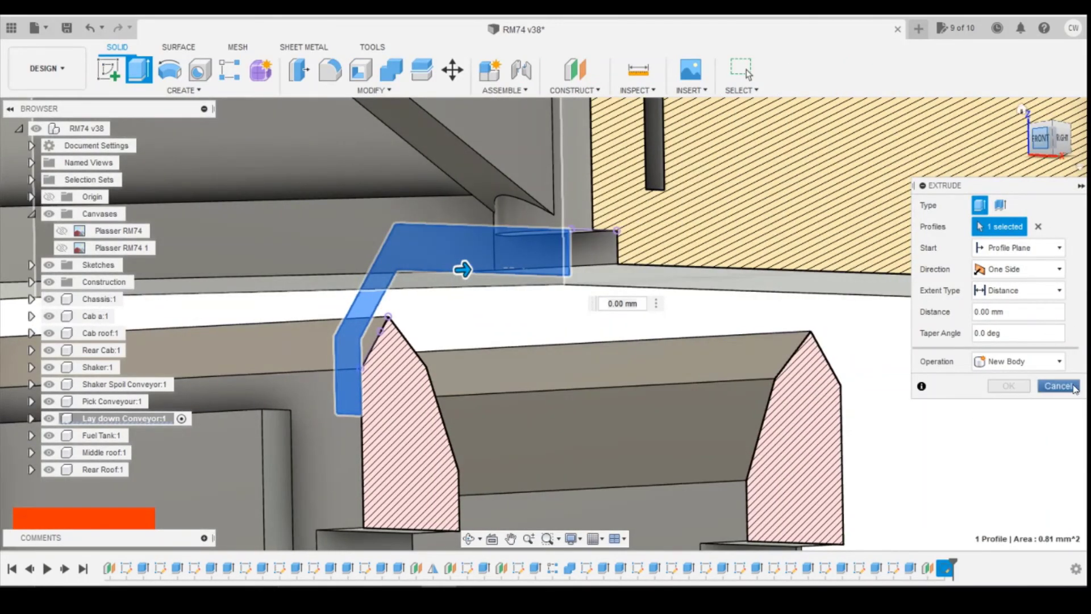
pyautogui.click(1058, 386)
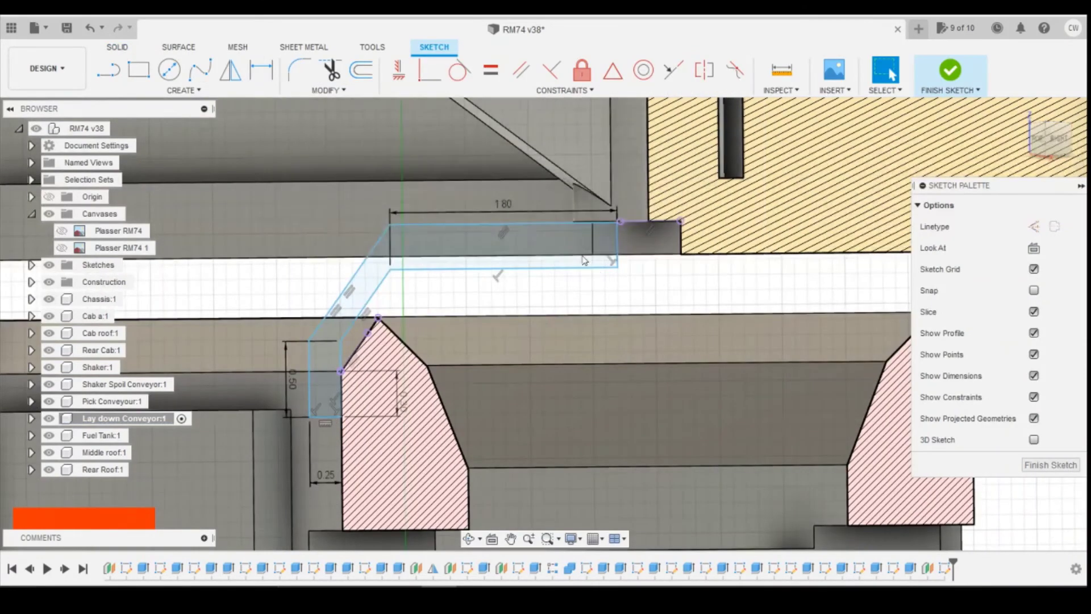
# Step: Dimension the bracket profile's outer sloped line to 1.00 mm
pyautogui.scroll(3, 373, 284)
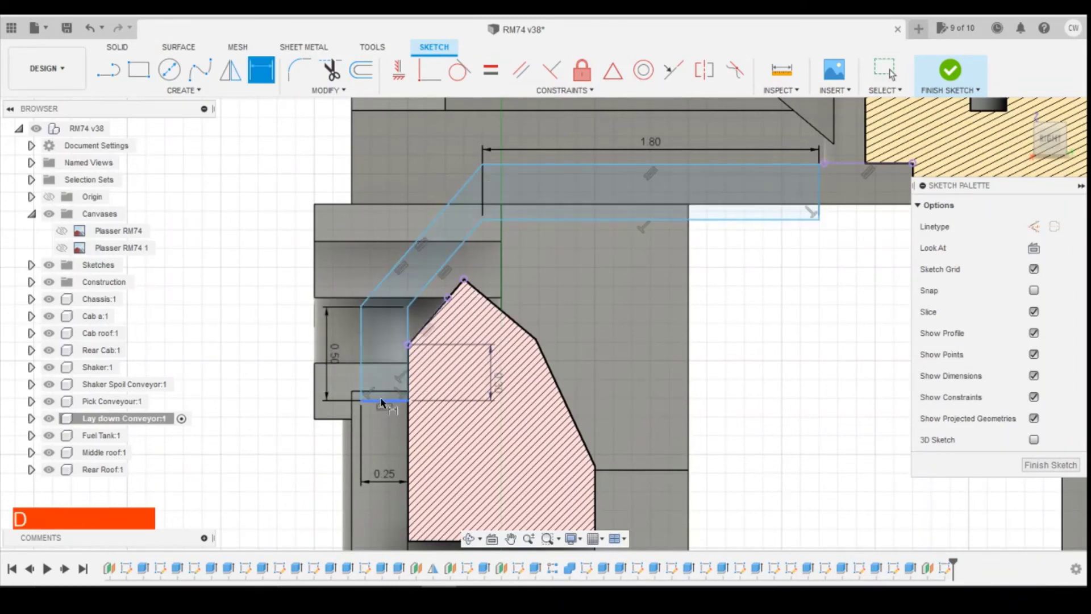
pyautogui.press('Escape')
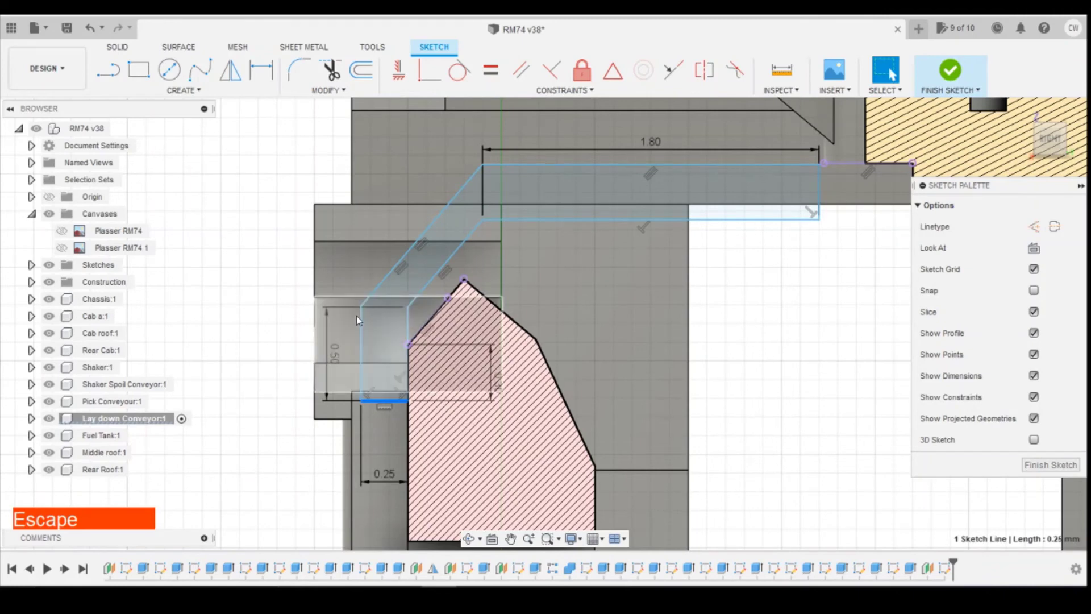
pyautogui.press('d')
pyautogui.click(395, 272)
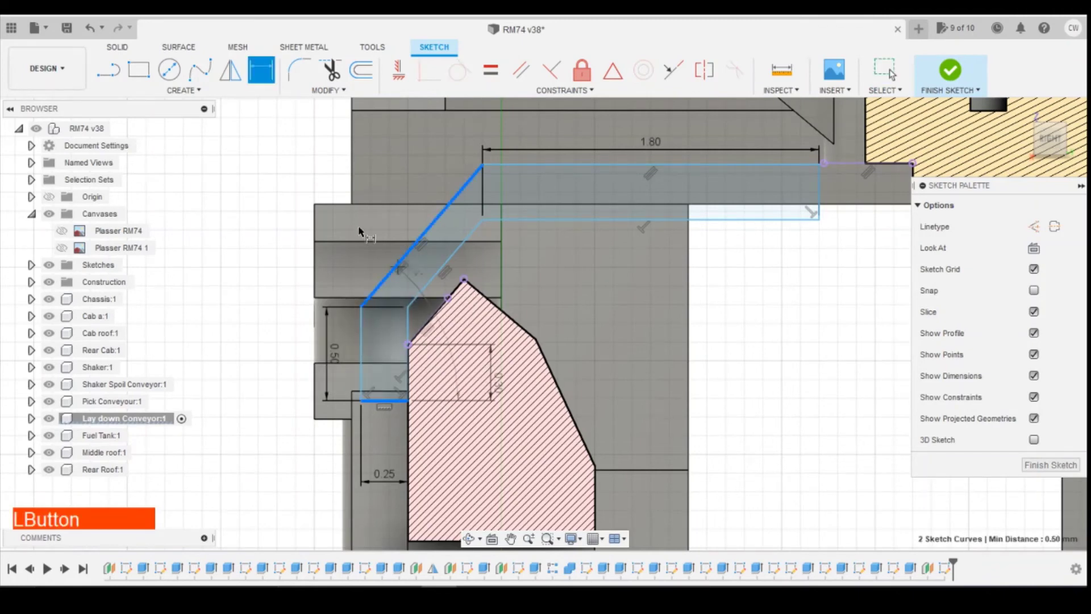
pyautogui.press('Escape')
pyautogui.press('d')
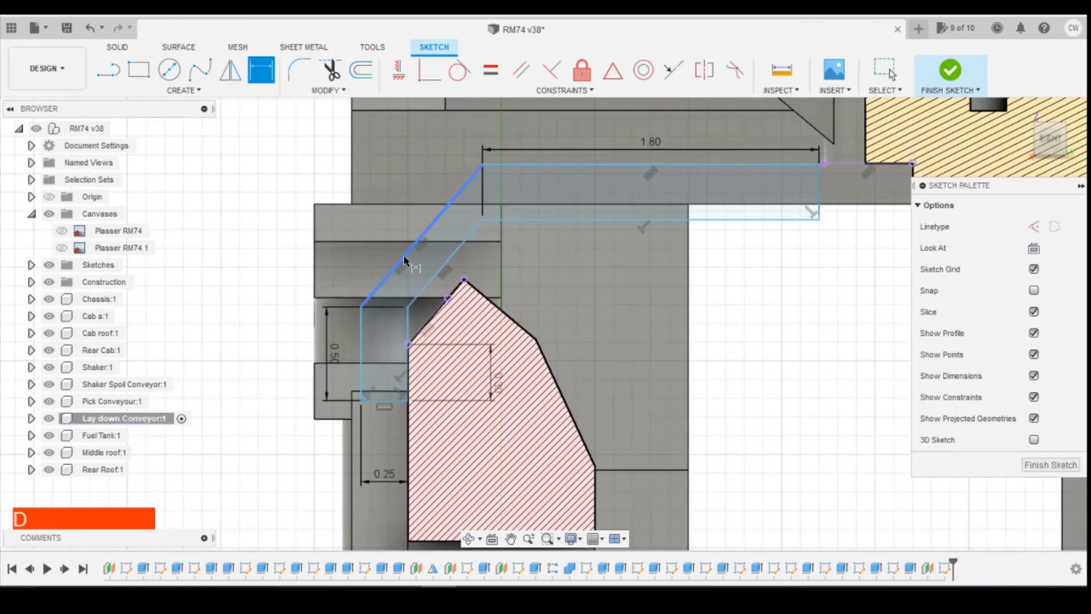
pyautogui.click(404, 254)
pyautogui.click(372, 223)
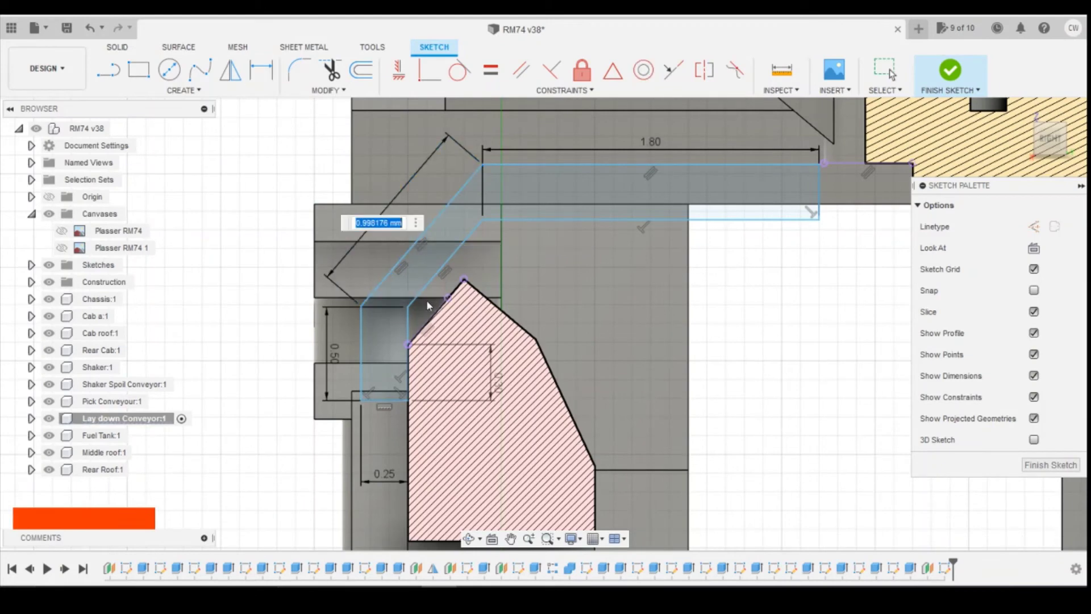
pyautogui.press('Return')
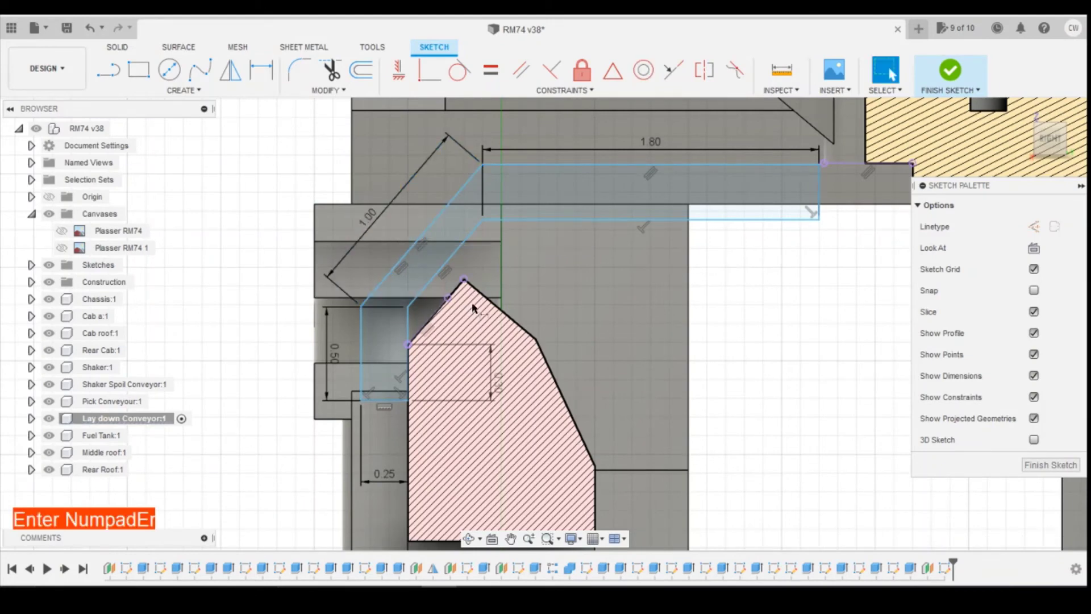
# Step: Dimension the short vertical end line of the bracket's horizontal section to 0.30 mm
pyautogui.click(820, 198)
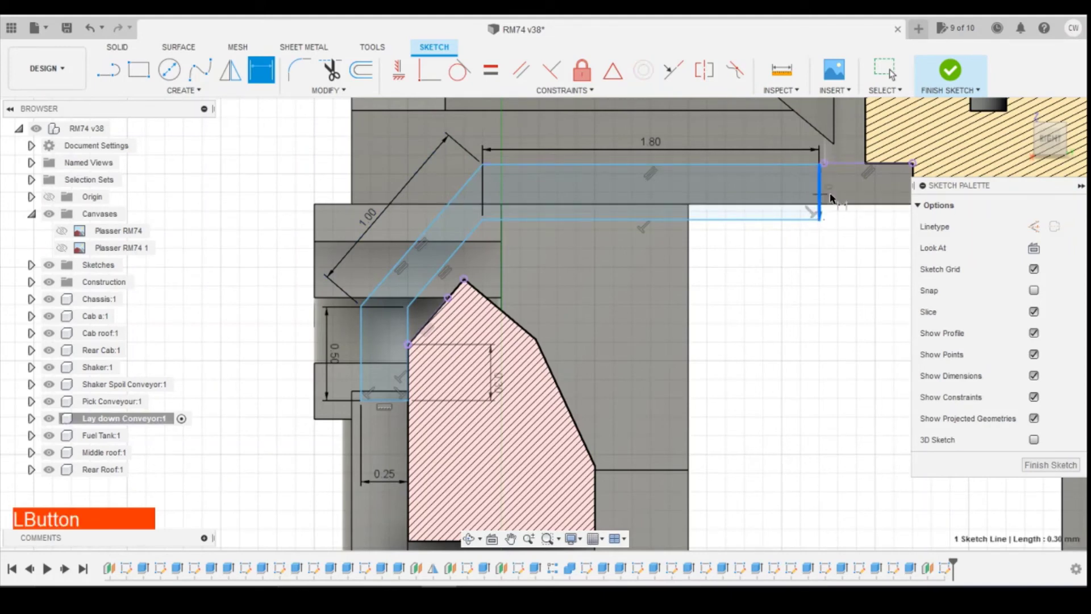
pyautogui.click(838, 257)
pyautogui.press('Return')
# Step: Try to add a length dimension to the lower horizontal line of the bracket profile
pyautogui.click(706, 221)
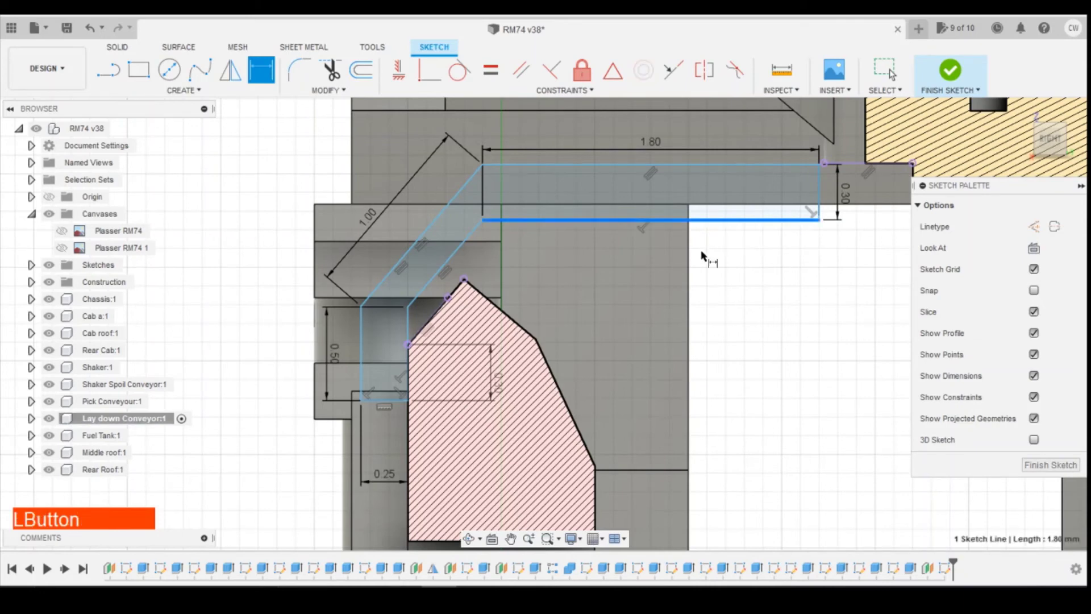
pyautogui.click(703, 257)
pyautogui.click(683, 315)
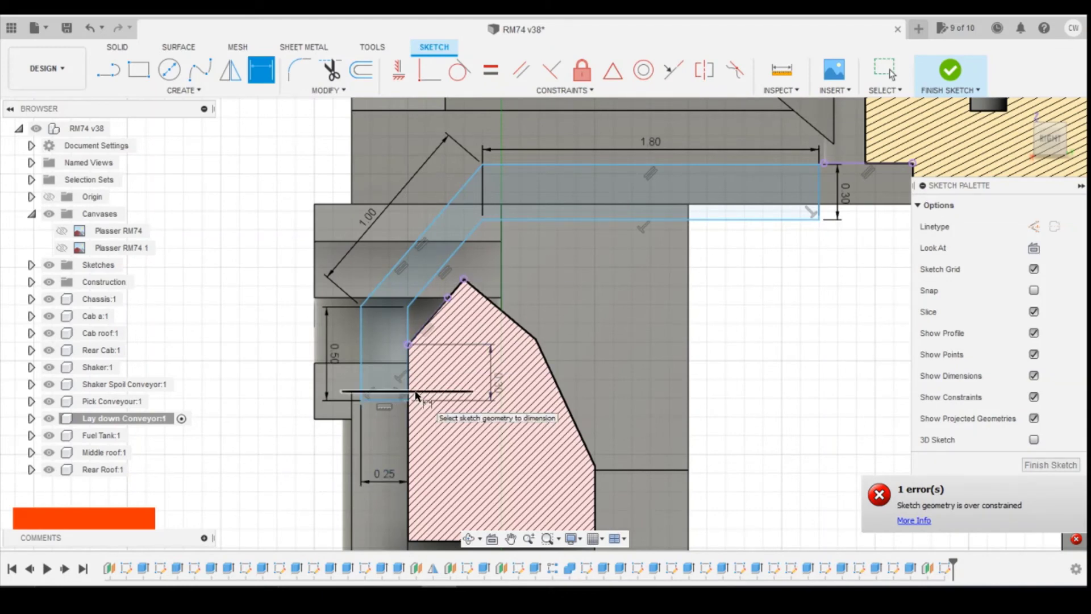
pyautogui.press('Escape')
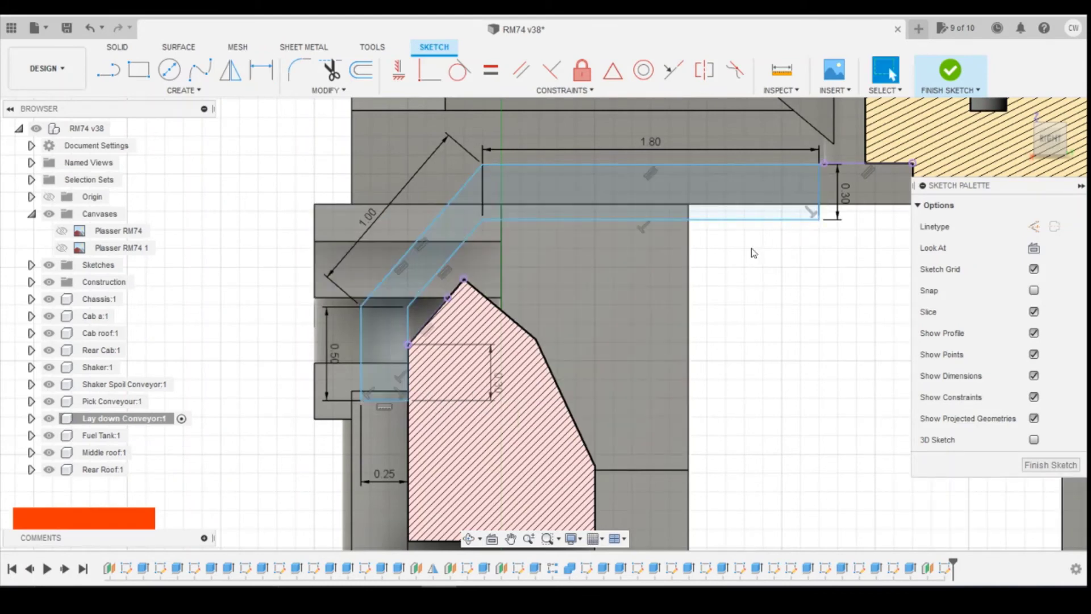
# Step: Extrude the bracket profile by -0.90 mm using the Join operation
pyautogui.click(406, 278)
pyautogui.rightClick(433, 266)
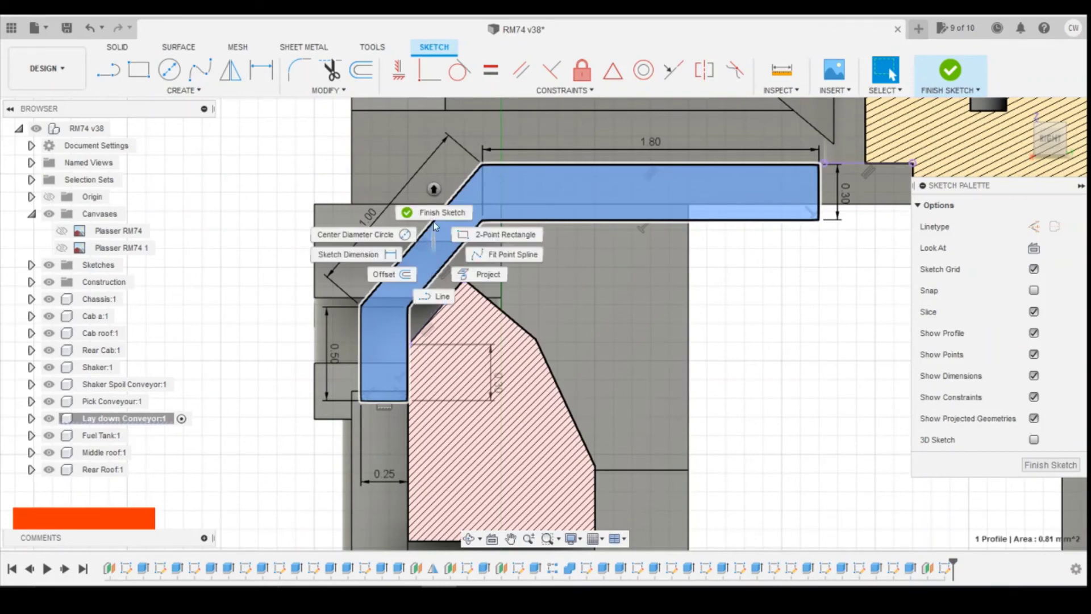
pyautogui.click(418, 249)
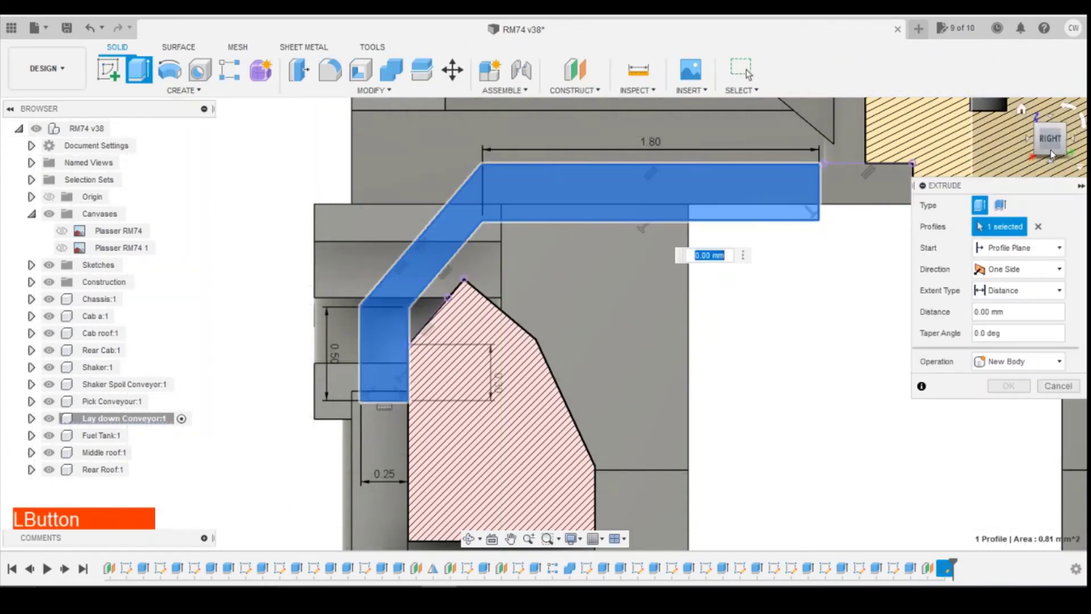
pyautogui.moveTo(1040, 147); pyautogui.dragTo(1033, 147)
pyautogui.moveTo(443, 219); pyautogui.dragTo(266, 224)
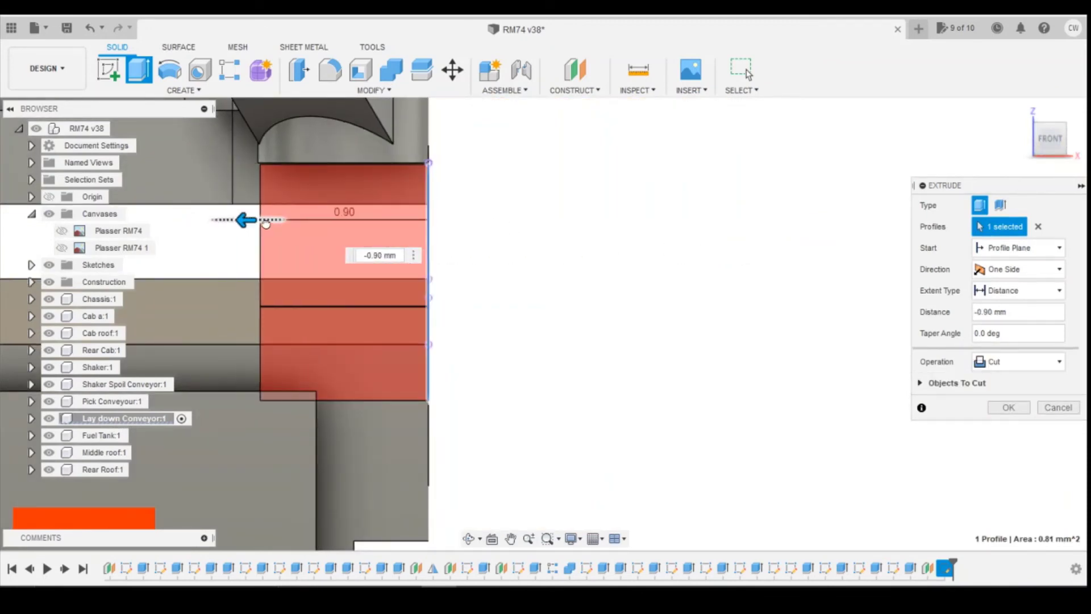
pyautogui.click(1048, 369)
pyautogui.click(997, 377)
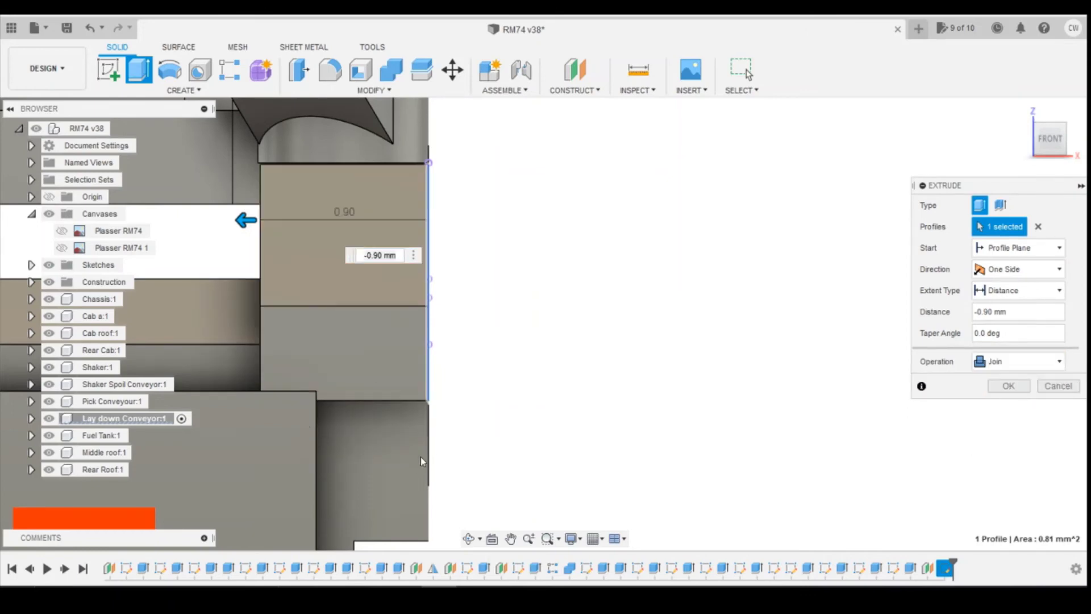
pyautogui.scroll(-5, 341, 392)
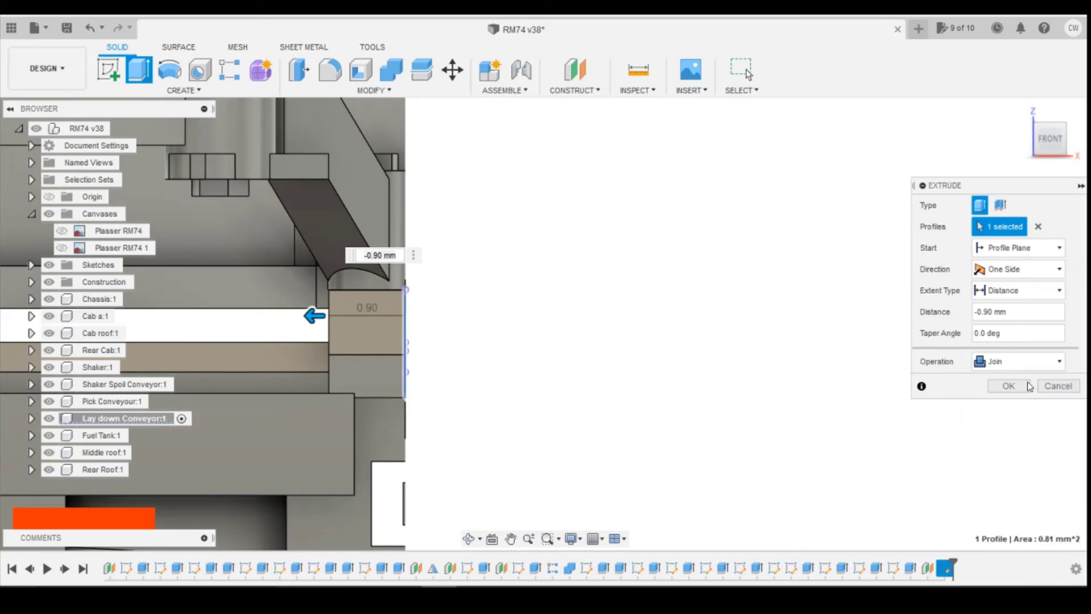
pyautogui.click(1009, 386)
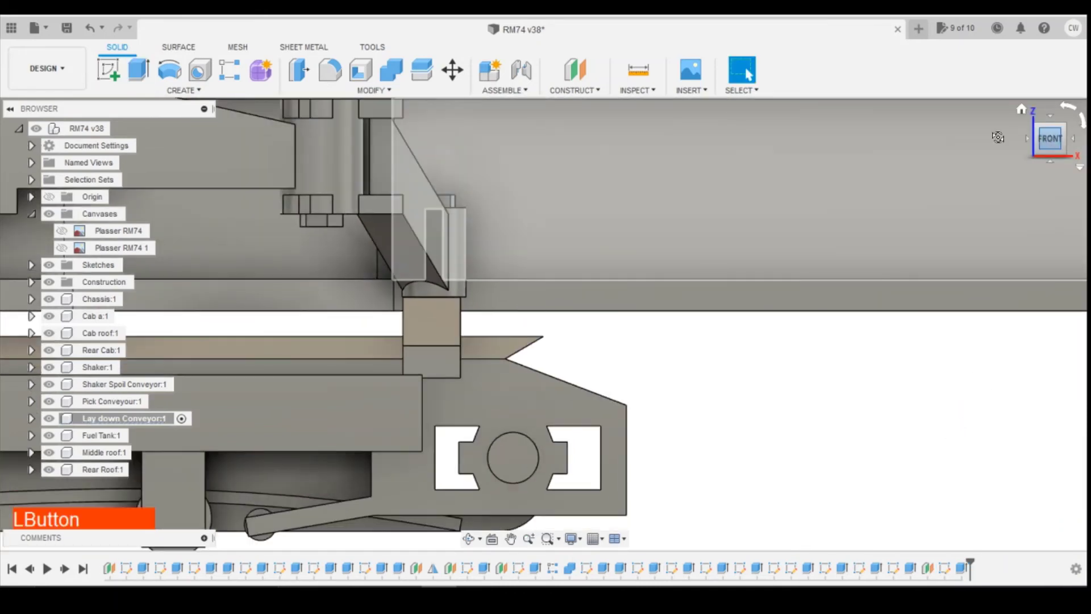
pyautogui.moveTo(998, 137)
pyautogui.mouseDown()
pyautogui.moveTo(943, 142)
pyautogui.moveTo(910, 188)
pyautogui.moveTo(921, 185)
pyautogui.moveTo(933, 141)
pyautogui.moveTo(996, 146)
pyautogui.mouseUp()
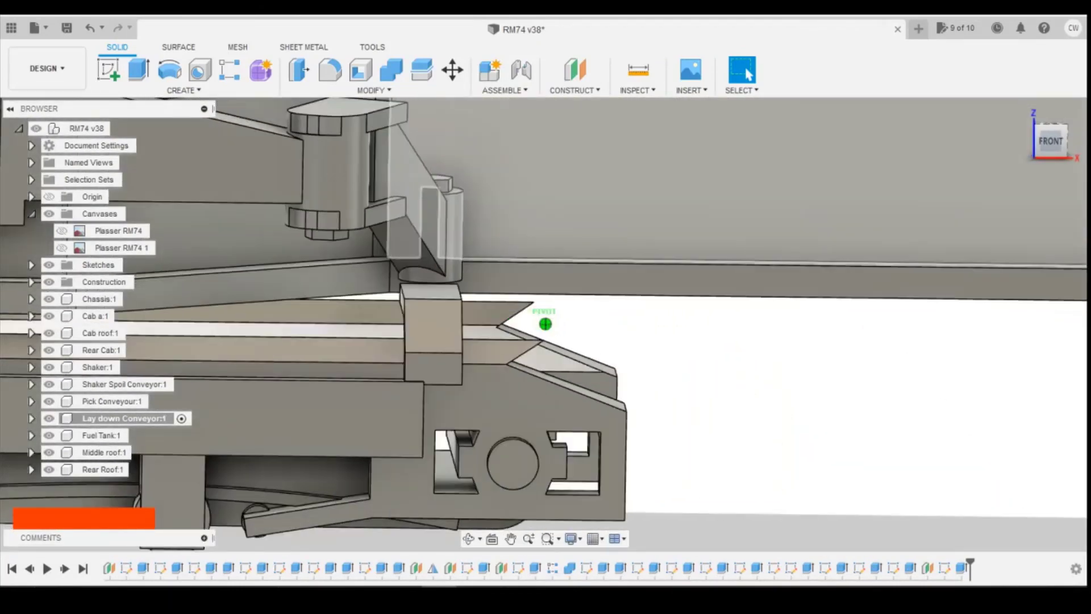
pyautogui.scroll(-4, 712, 305)
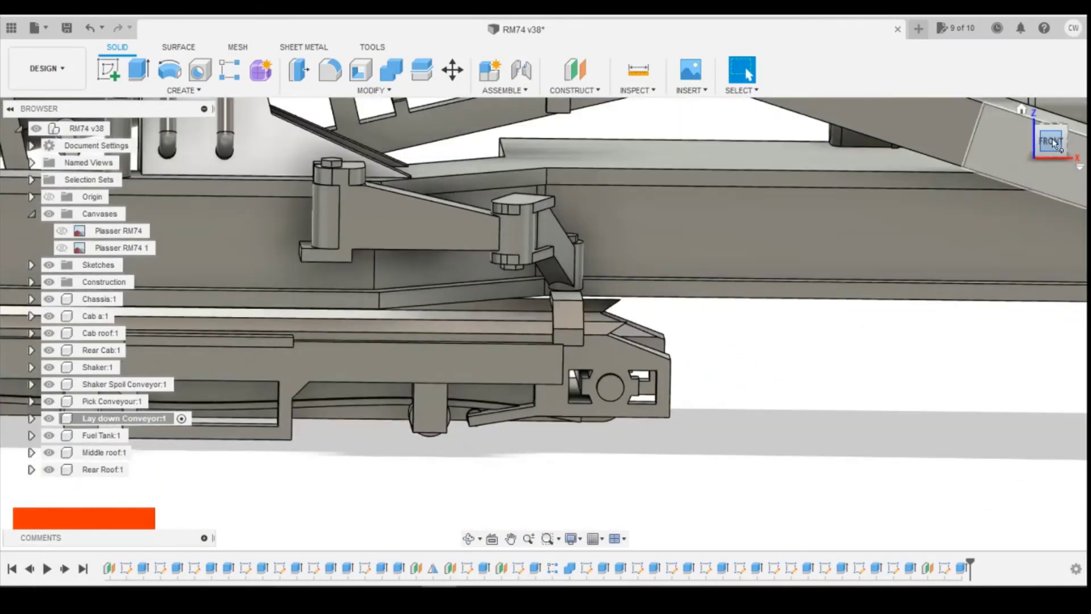
pyautogui.click(1052, 138)
pyautogui.moveTo(862, 400); pyautogui.dragTo(840, 448)
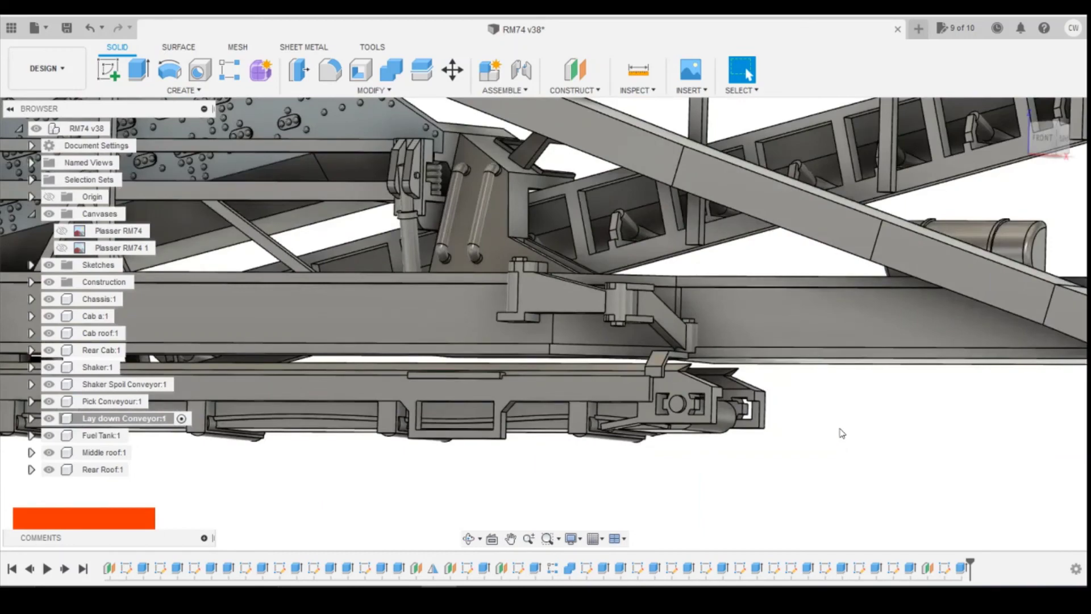
# Step: Activate the Shaker Spoil Conveyor component for editing
pyautogui.hotkey('shift', 'z')
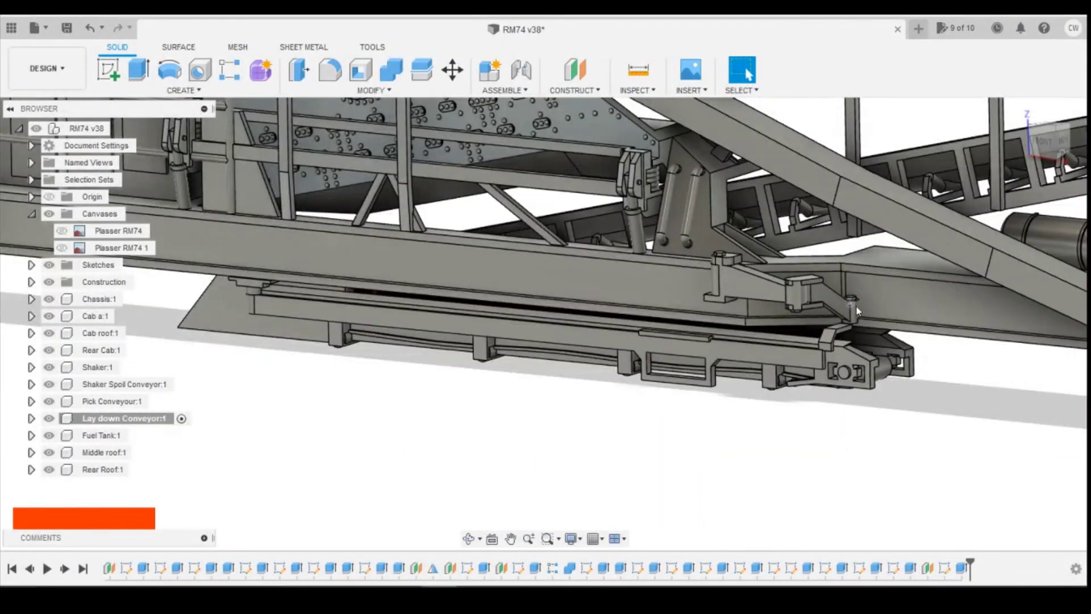
pyautogui.keyDown('shift'); pyautogui.moveTo(545, 324); pyautogui.dragTo(853, 331, button='middle'); pyautogui.keyUp('shift')
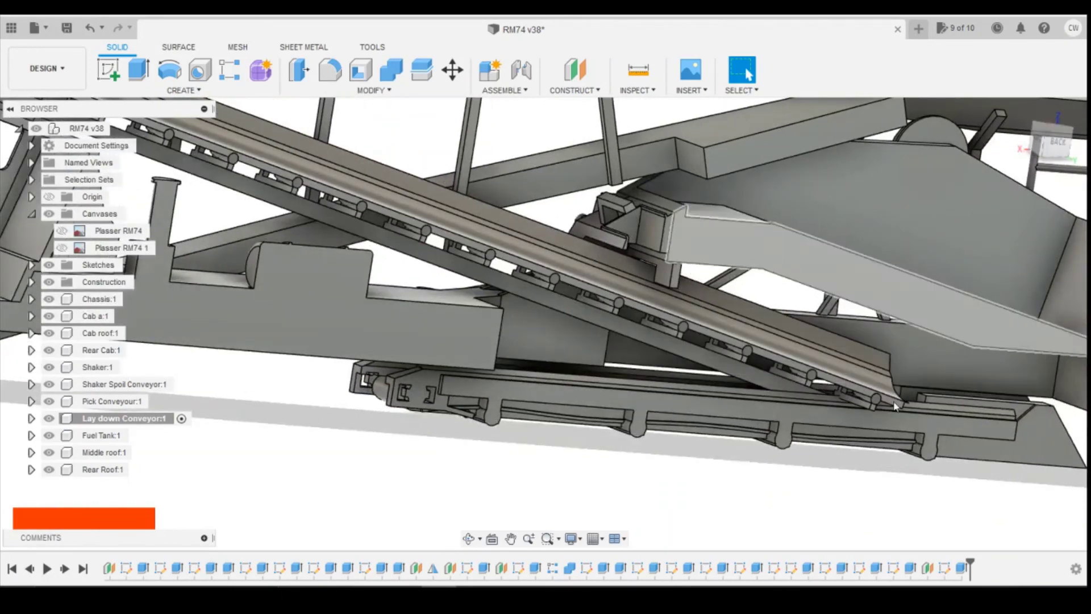
pyautogui.click(1052, 143)
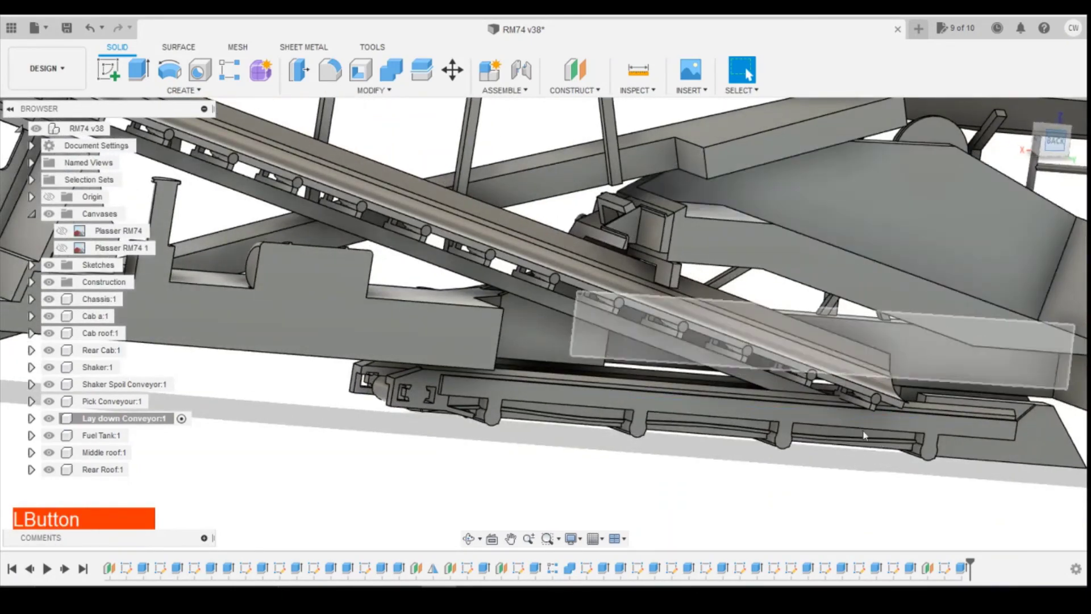
pyautogui.scroll(5, 796, 341)
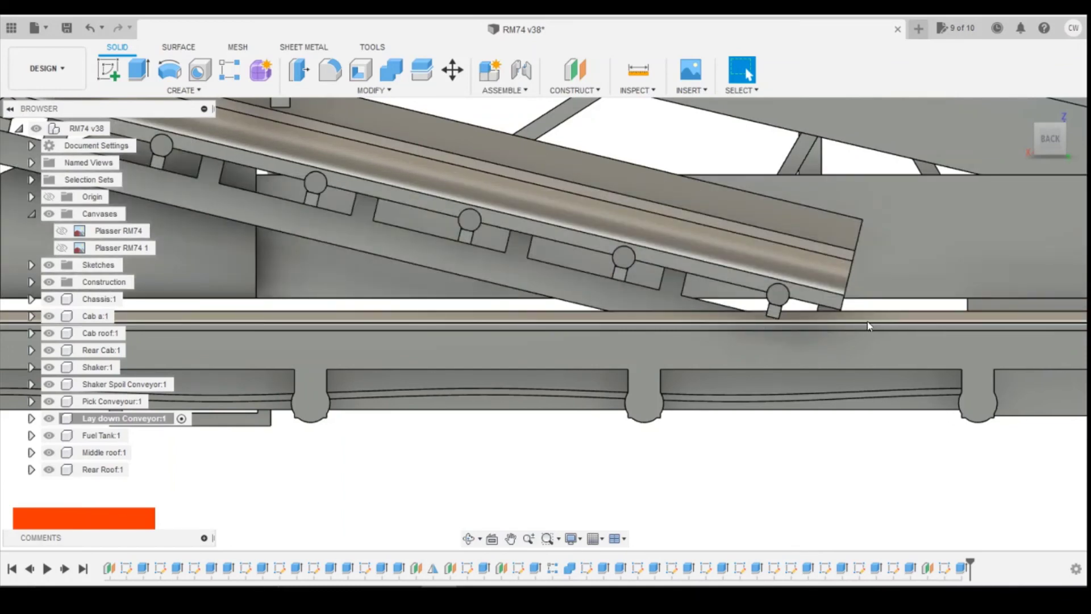
pyautogui.moveTo(1060, 155)
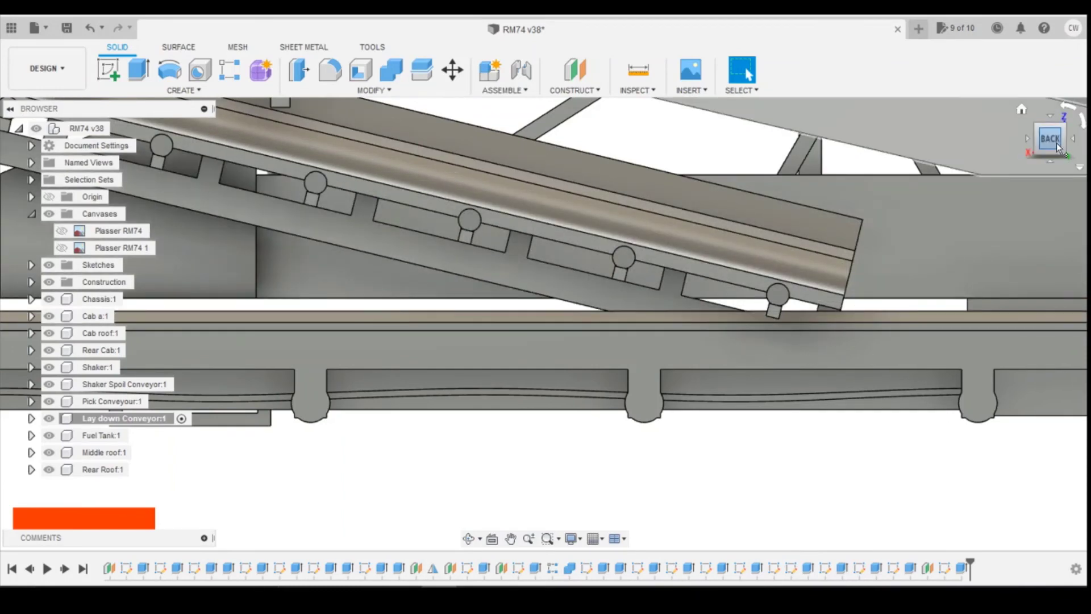
pyautogui.moveTo(1058, 148); pyautogui.dragTo(1050, 143)
pyautogui.click(1049, 144)
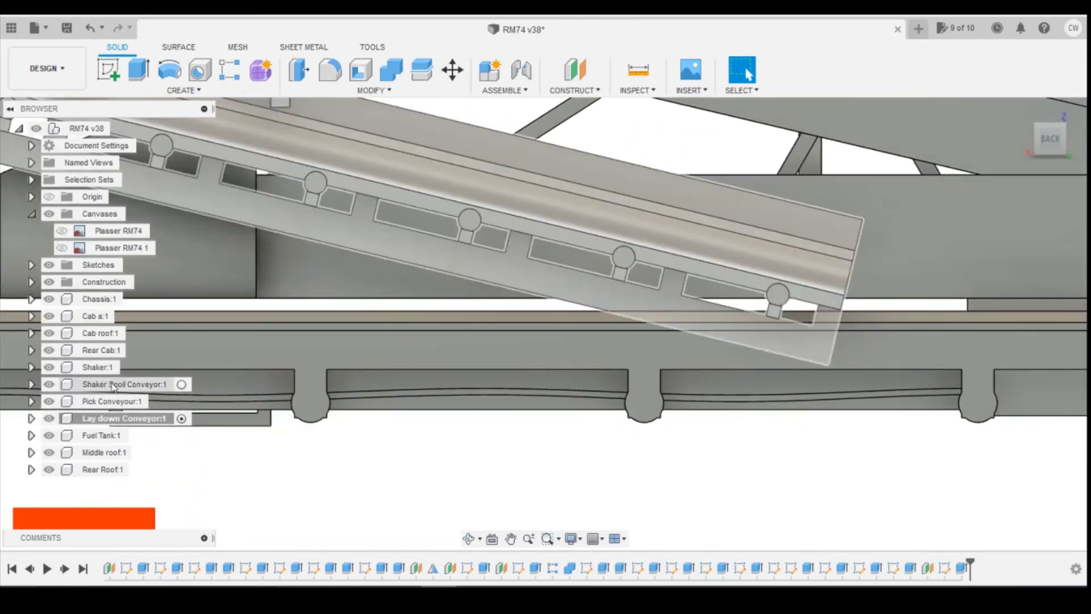
pyautogui.click(169, 385)
pyautogui.click(181, 385)
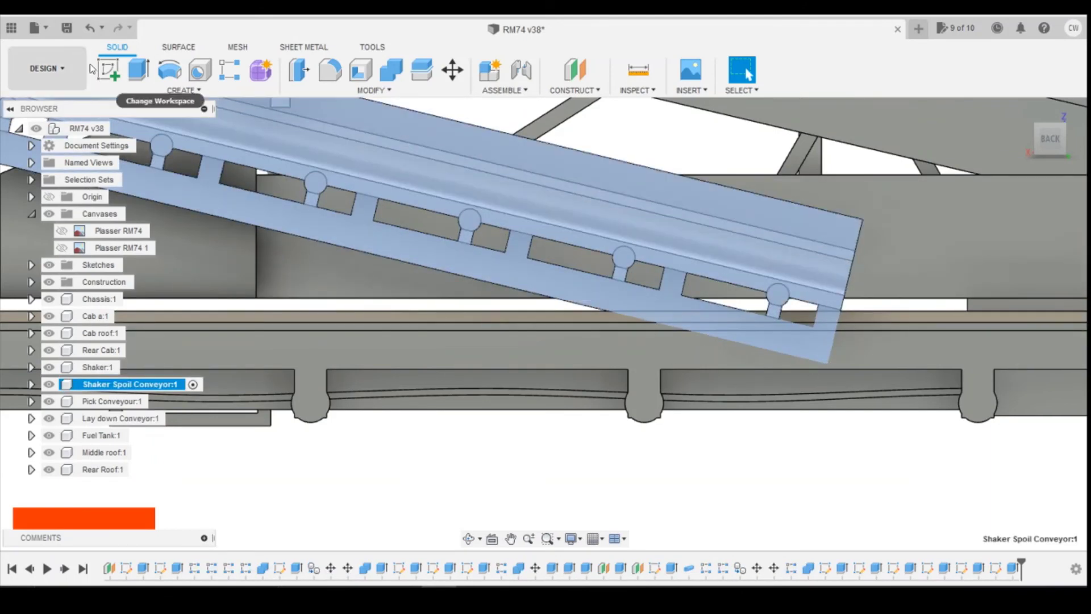
# Step: Hide the Lay down Conveyor component to expose the lower end of the shaker spoil conveyor
pyautogui.moveTo(999, 137); pyautogui.dragTo(986, 182)
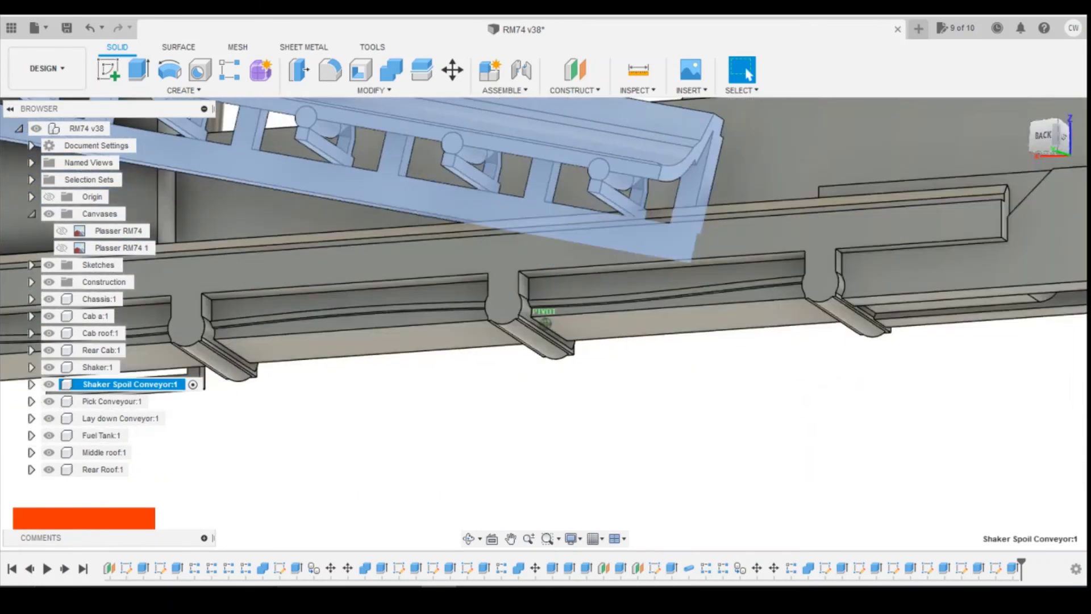
pyautogui.moveTo(1023, 149)
pyautogui.mouseDown()
pyautogui.moveTo(1011, 148)
pyautogui.moveTo(1051, 143)
pyautogui.mouseUp()
pyautogui.click(1050, 145)
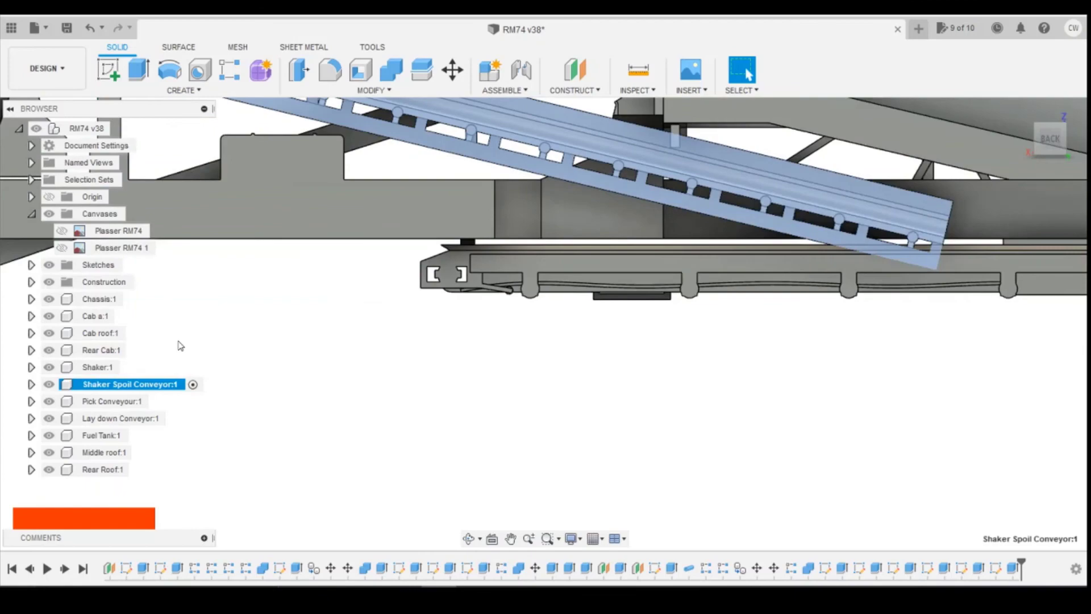
pyautogui.click(502, 436)
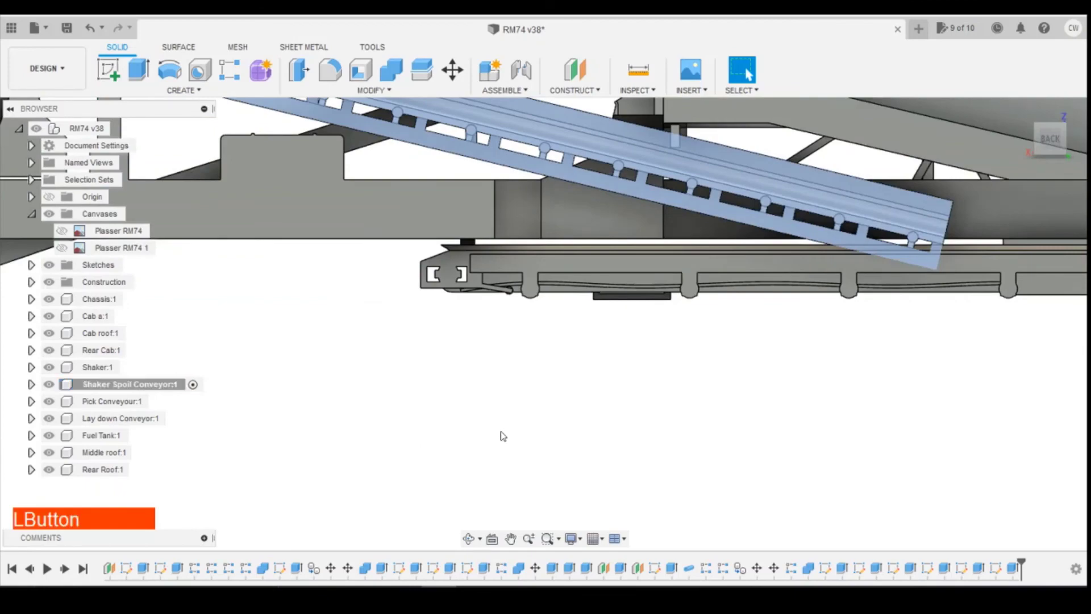
pyautogui.moveTo(1047, 143); pyautogui.dragTo(962, 136)
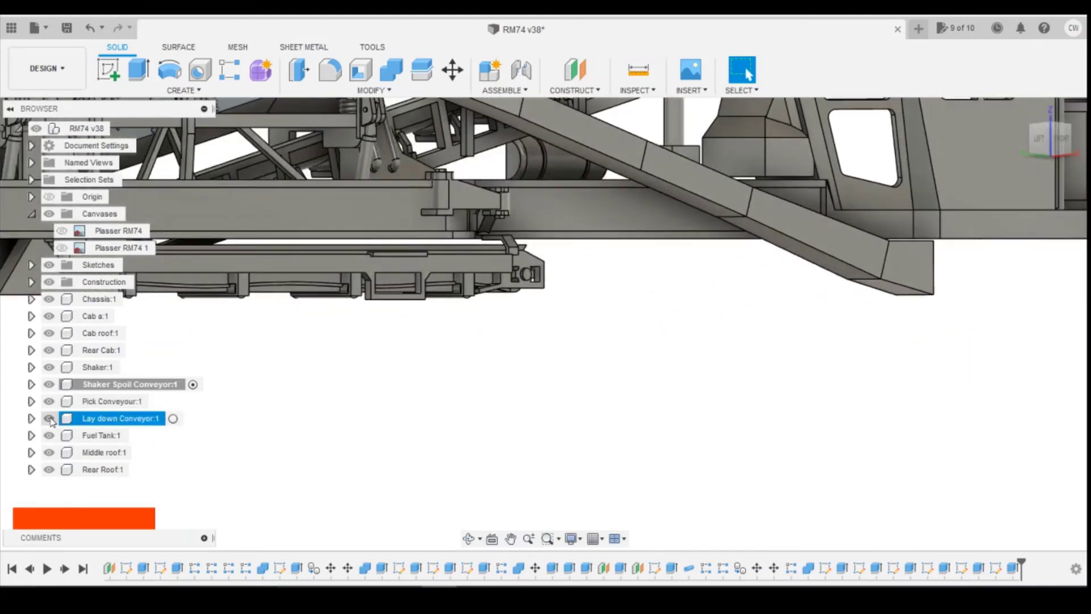
pyautogui.click(49, 419)
# Step: Start a sketch on the side face of the spoil conveyor's lower end and show the Lay down Conveyor for reference
pyautogui.click(1064, 140)
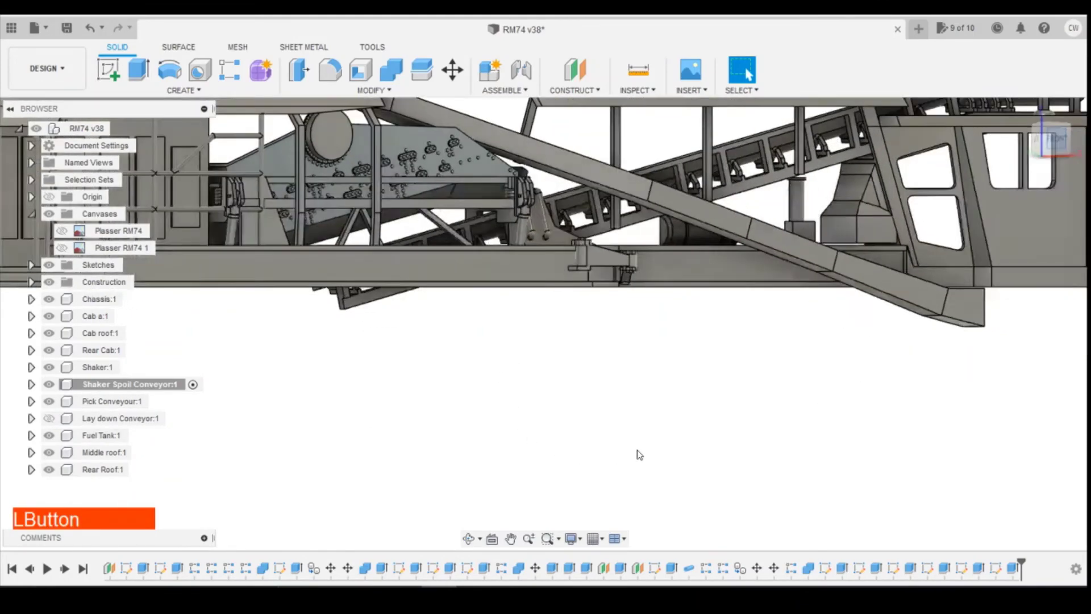
pyautogui.scroll(5, 463, 307)
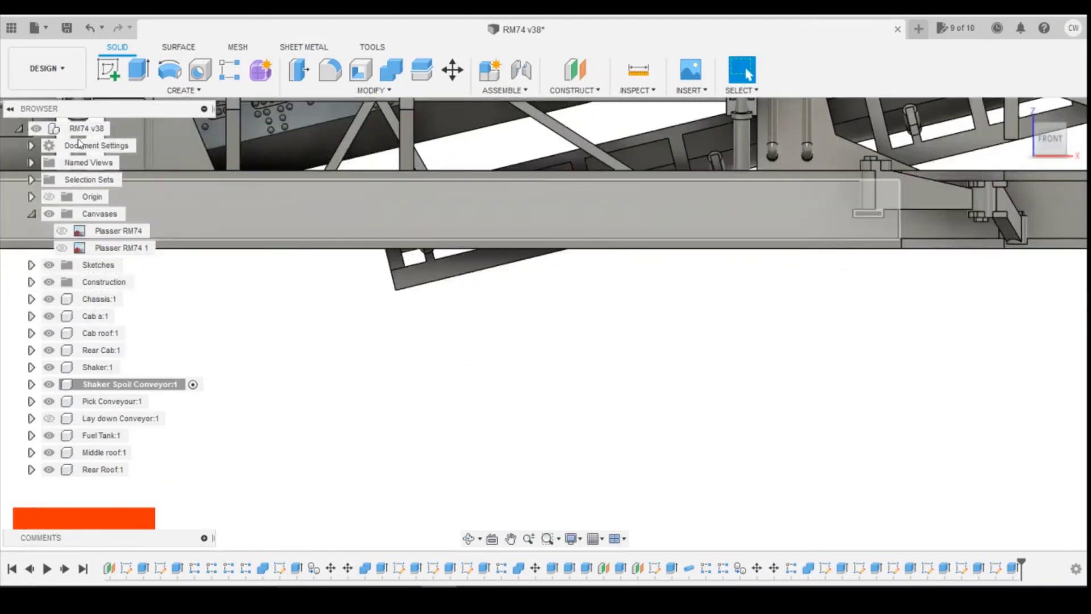
pyautogui.click(108, 70)
pyautogui.click(469, 266)
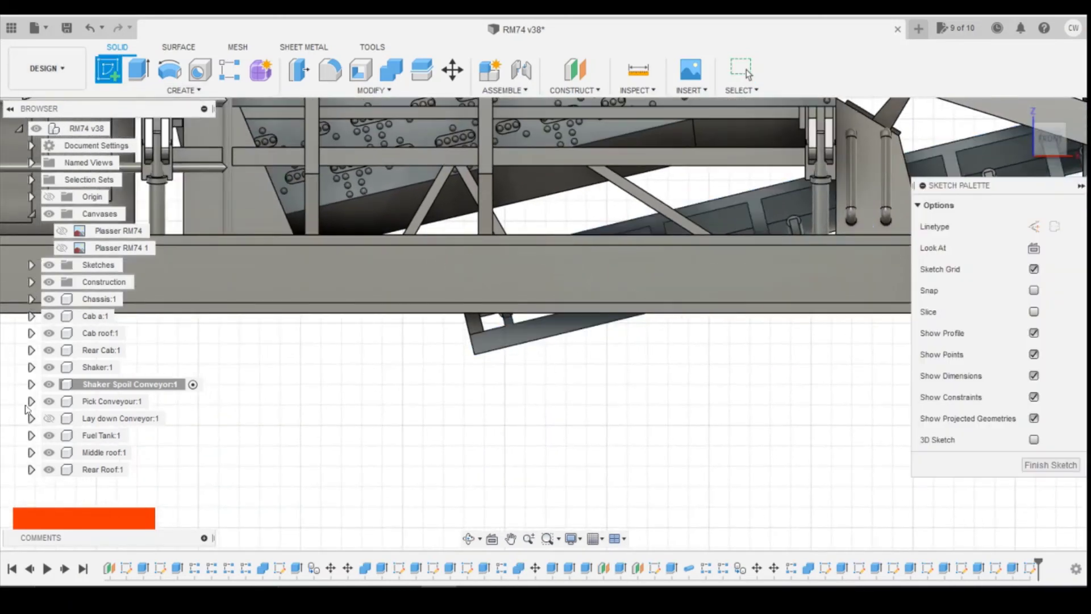
pyautogui.click(60, 421)
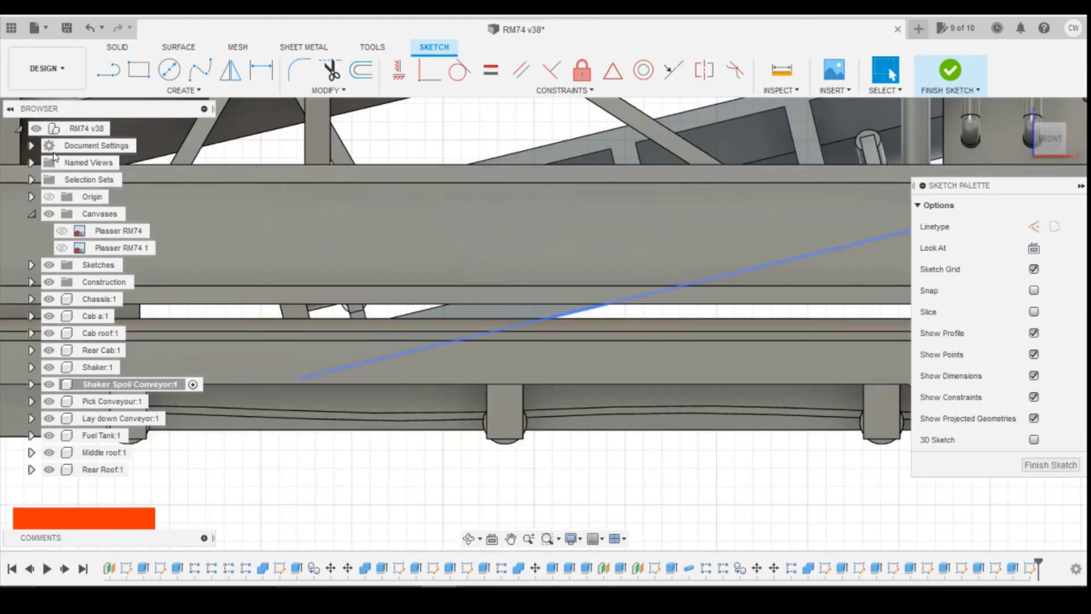
# Step: Sketch a closed four-sided profile about 9.55 mm wide around the spoil conveyor's lower end, just below the chassis beam
pyautogui.click(108, 69)
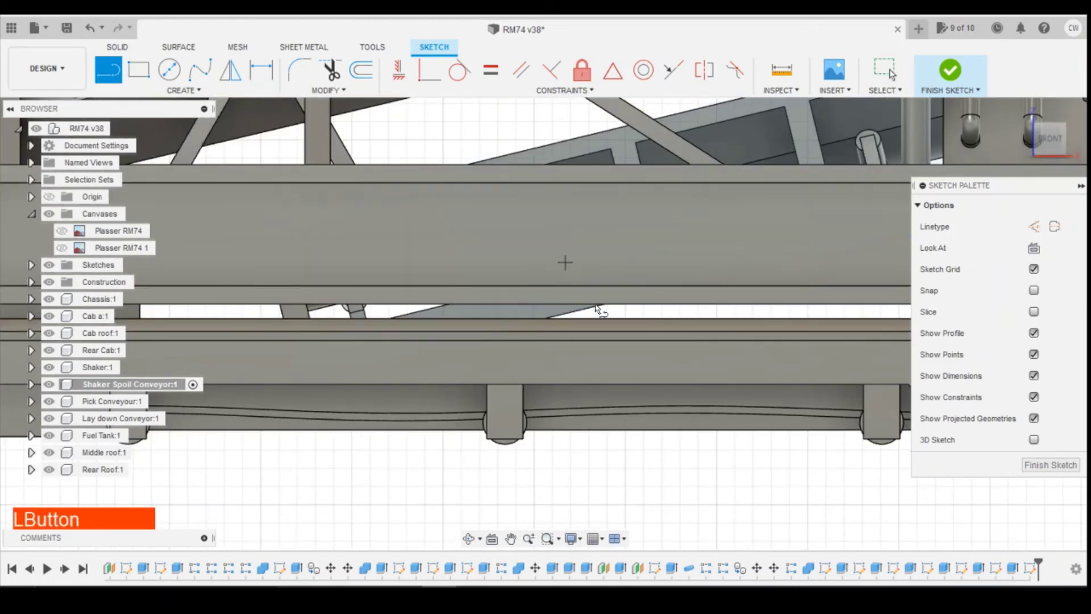
pyautogui.click(265, 312)
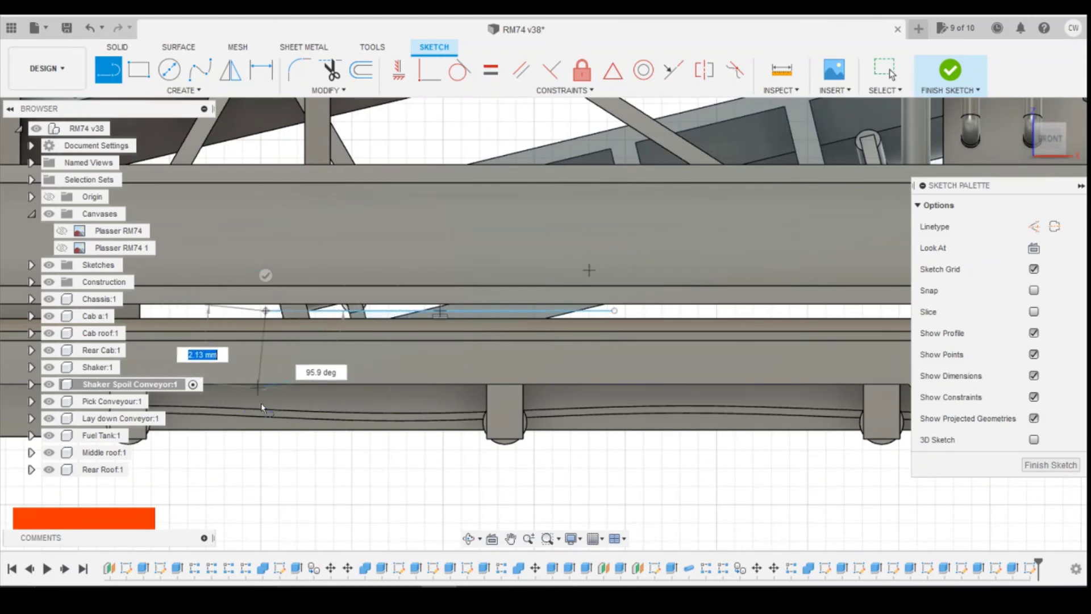
pyautogui.click(265, 441)
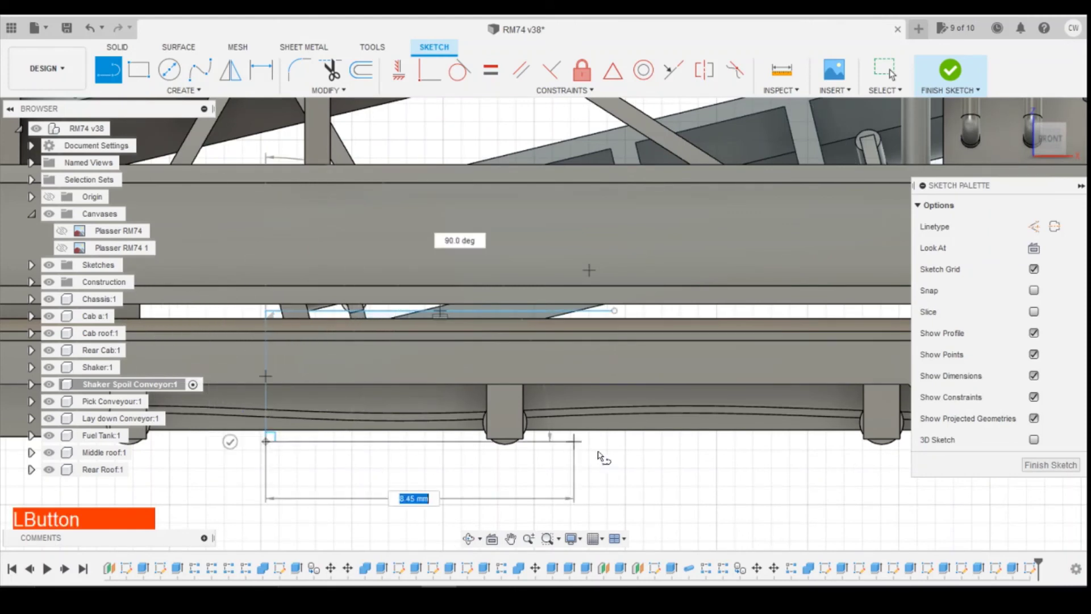
pyautogui.click(626, 441)
pyautogui.click(618, 311)
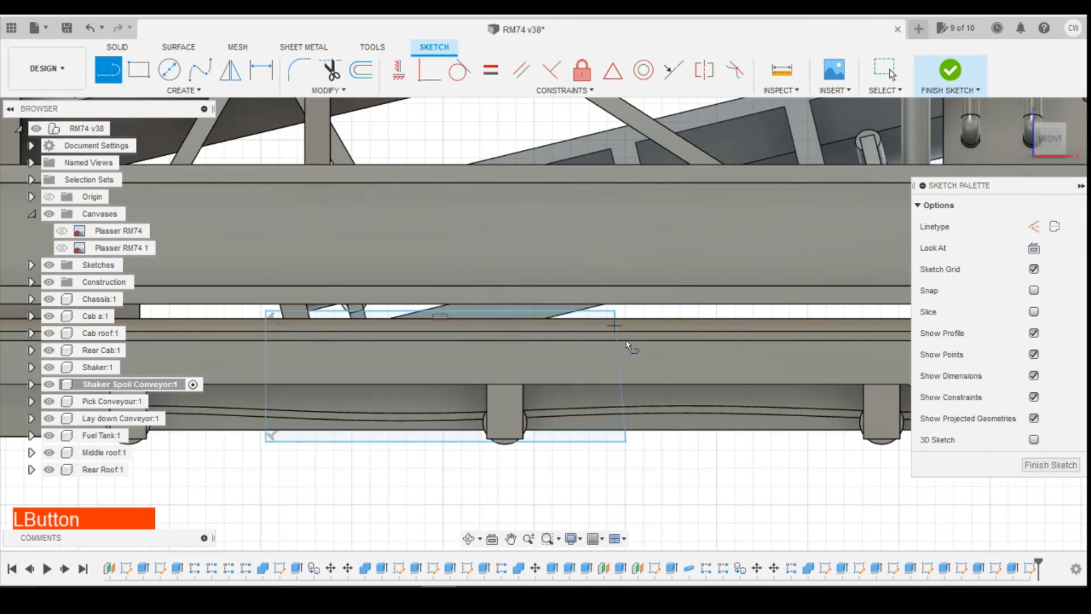
# Step: Hide the Lay down Conveyor and extrude both profiles over the spoil conveyor's lower end by -9.00 mm as a cut
pyautogui.click(50, 421)
pyautogui.press('Escape')
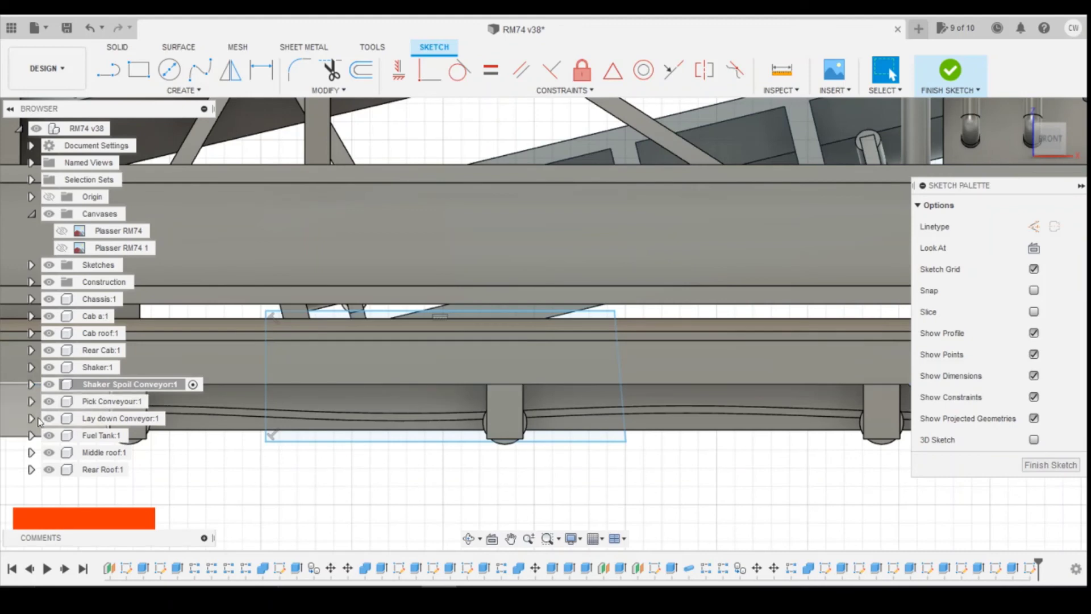
pyautogui.click(49, 418)
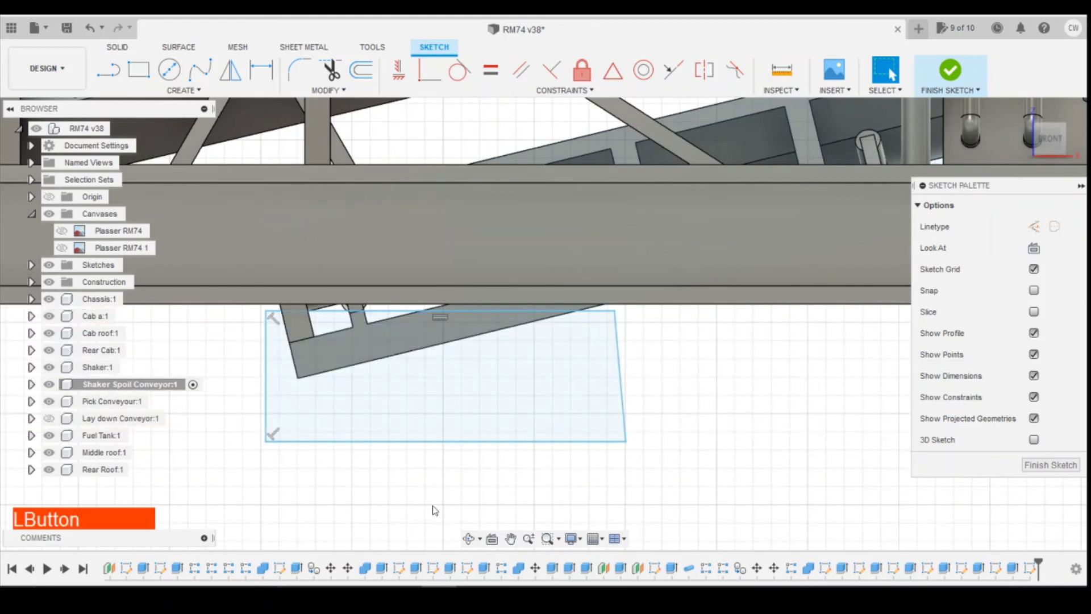
pyautogui.click(462, 380)
pyautogui.keyDown('shift'); pyautogui.click(378, 347); pyautogui.keyUp('shift')
pyautogui.rightClick(377, 347)
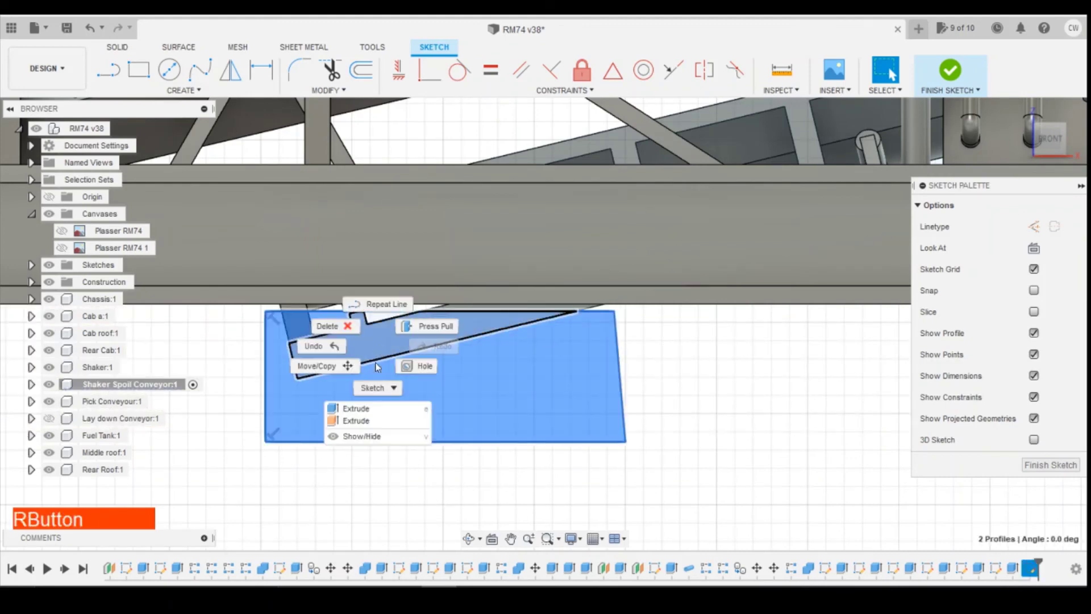
pyautogui.click(371, 406)
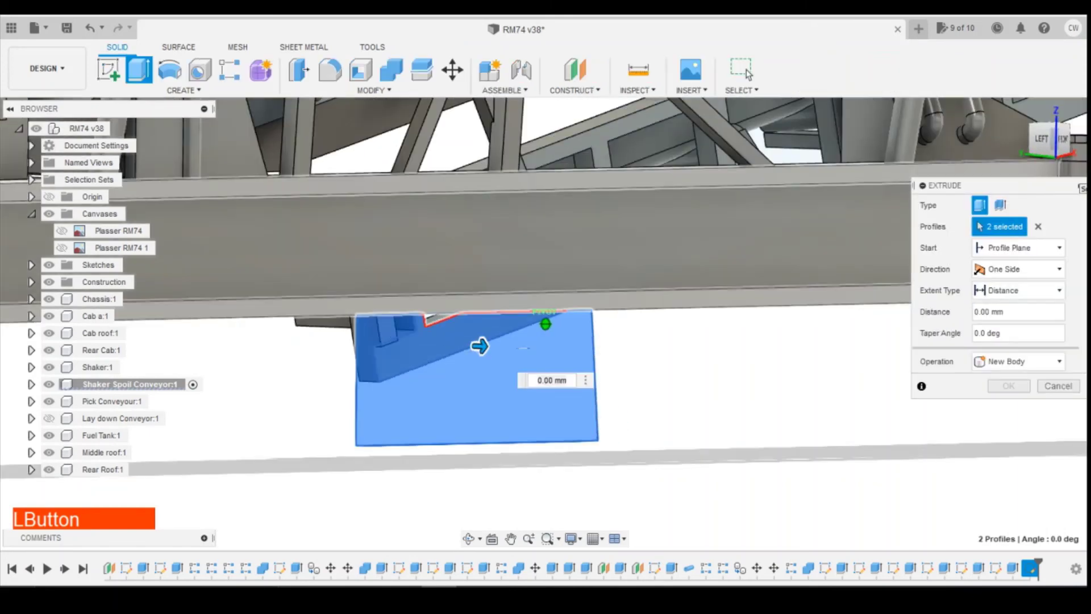
pyautogui.moveTo(480, 347); pyautogui.dragTo(220, 346)
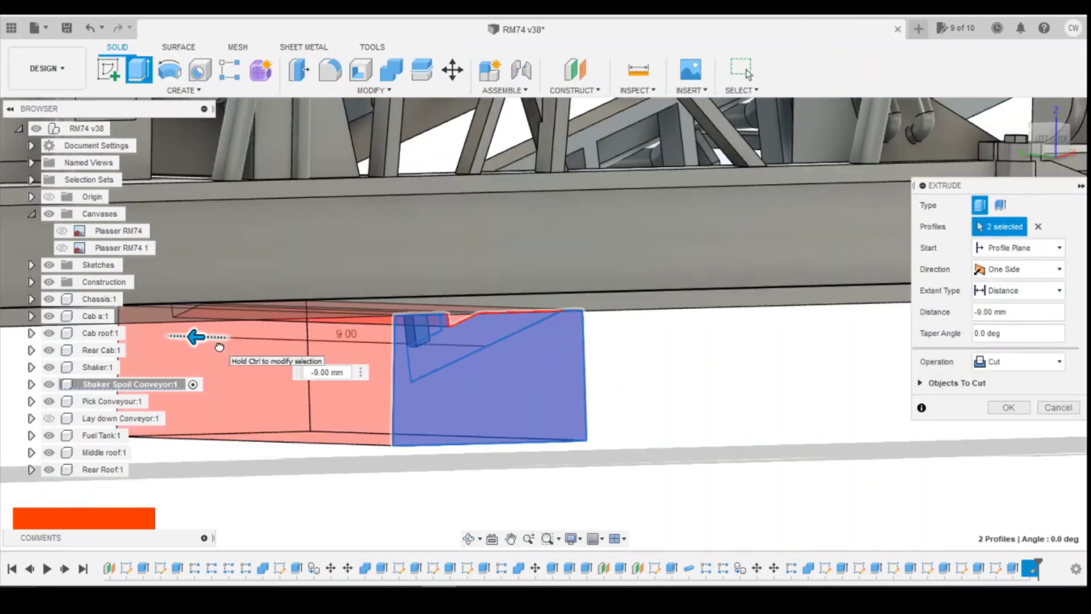
pyautogui.click(1006, 407)
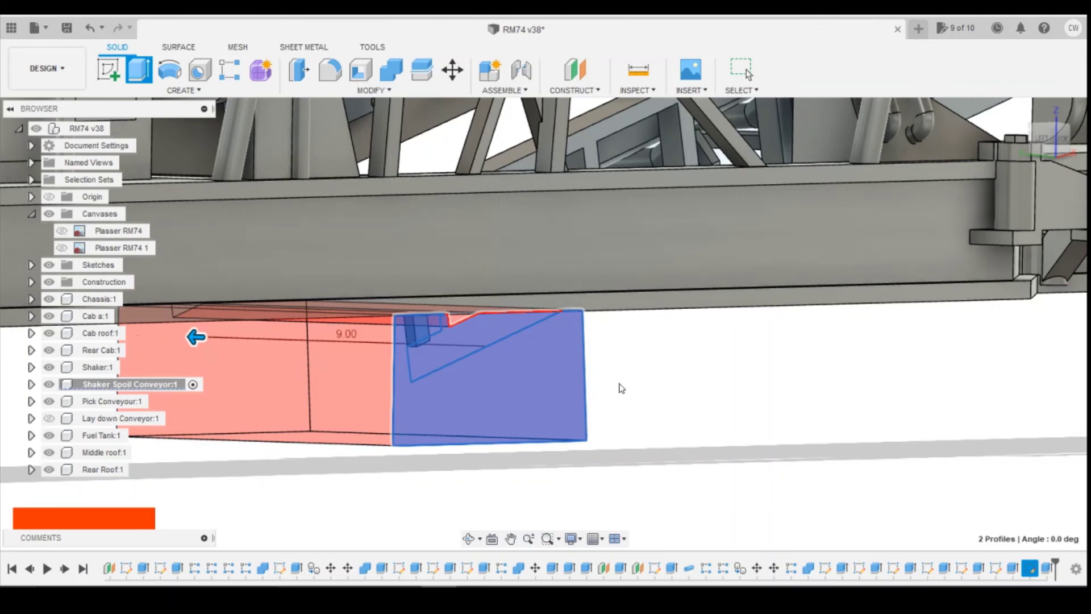
pyautogui.press('Escape')
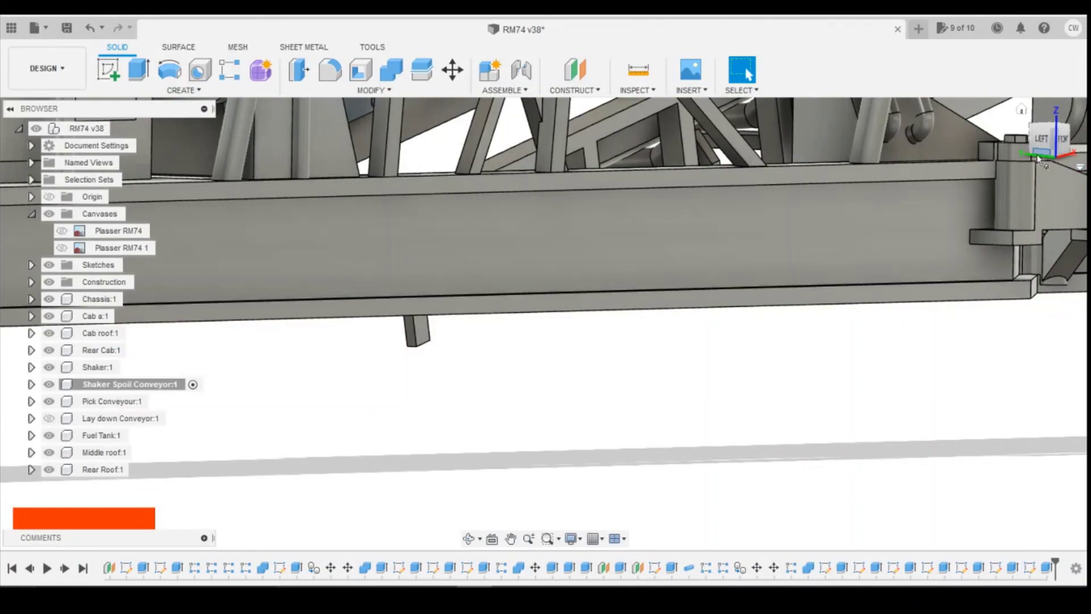
# Step: Edit the cut's sketch, moving the profile's upper horizontal line slightly up toward the chassis beam's lower edge, and finish the sketch
pyautogui.moveTo(1068, 147)
pyautogui.mouseDown()
pyautogui.moveTo(1070, 124)
pyautogui.moveTo(1042, 163)
pyautogui.moveTo(633, 274)
pyautogui.mouseUp()
pyautogui.scroll(5, 565, 270)
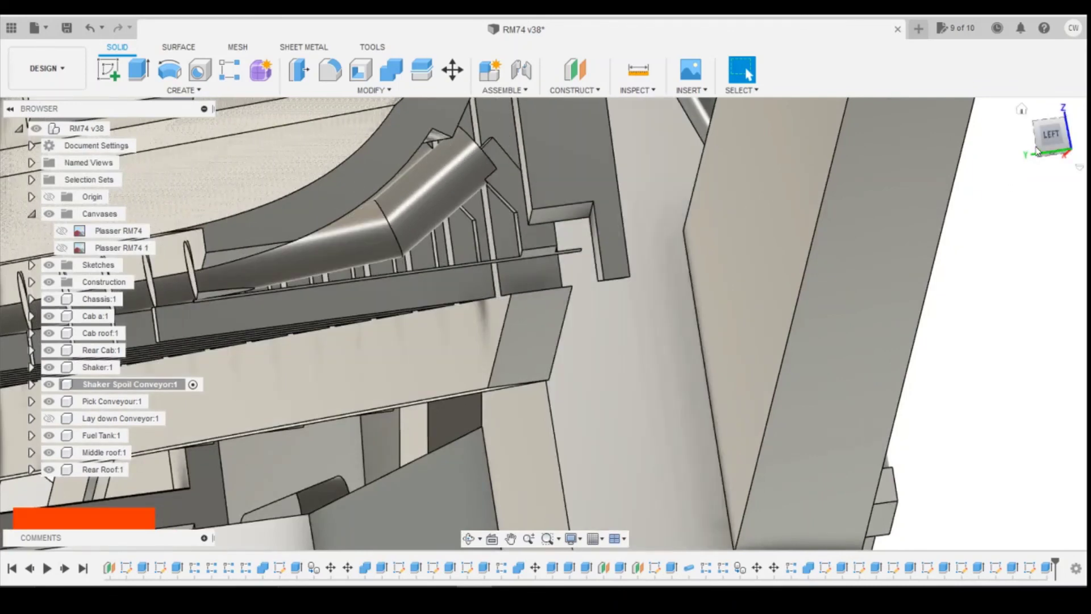
pyautogui.rightClick(1034, 568)
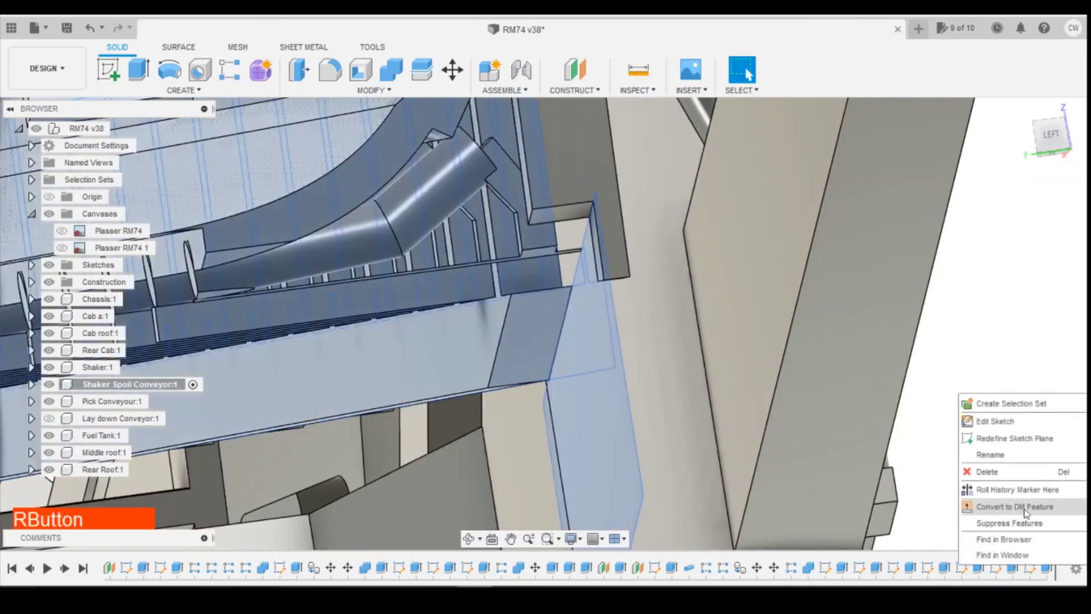
pyautogui.click(1015, 422)
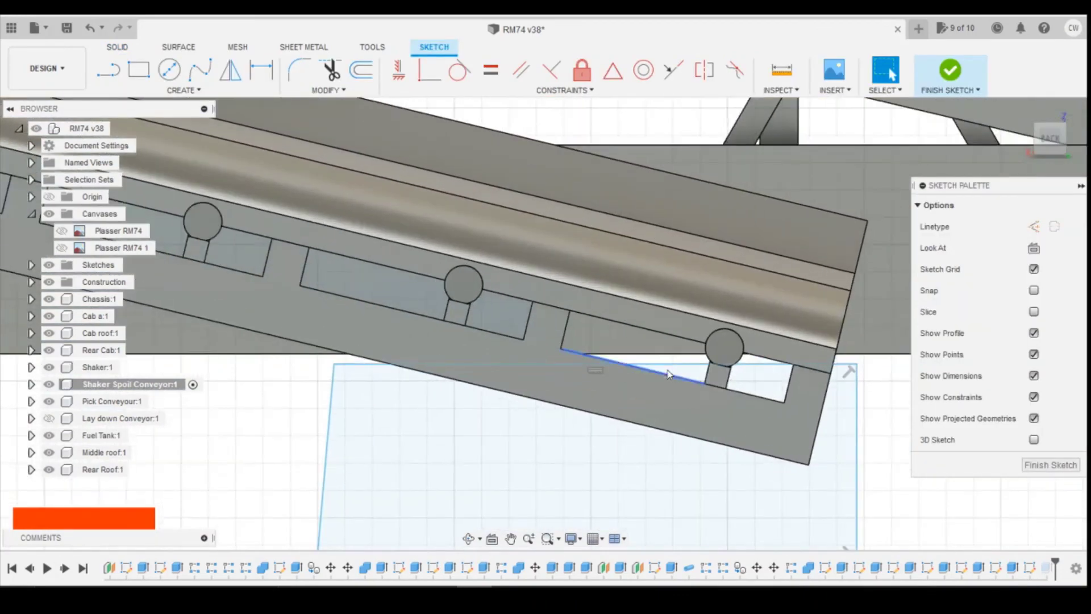
pyautogui.moveTo(676, 371); pyautogui.dragTo(677, 361)
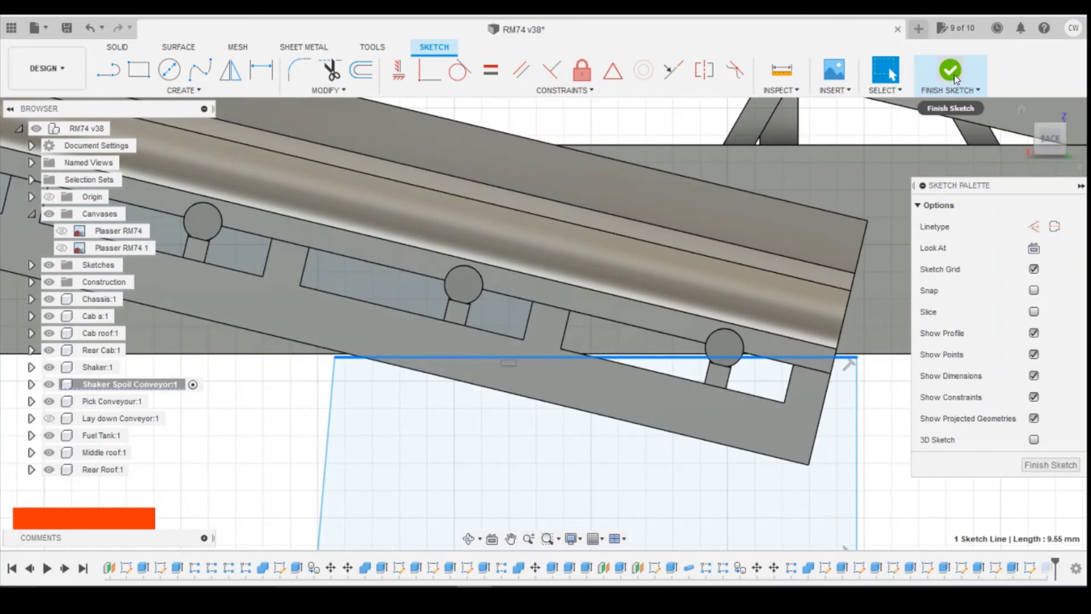
pyautogui.click(953, 77)
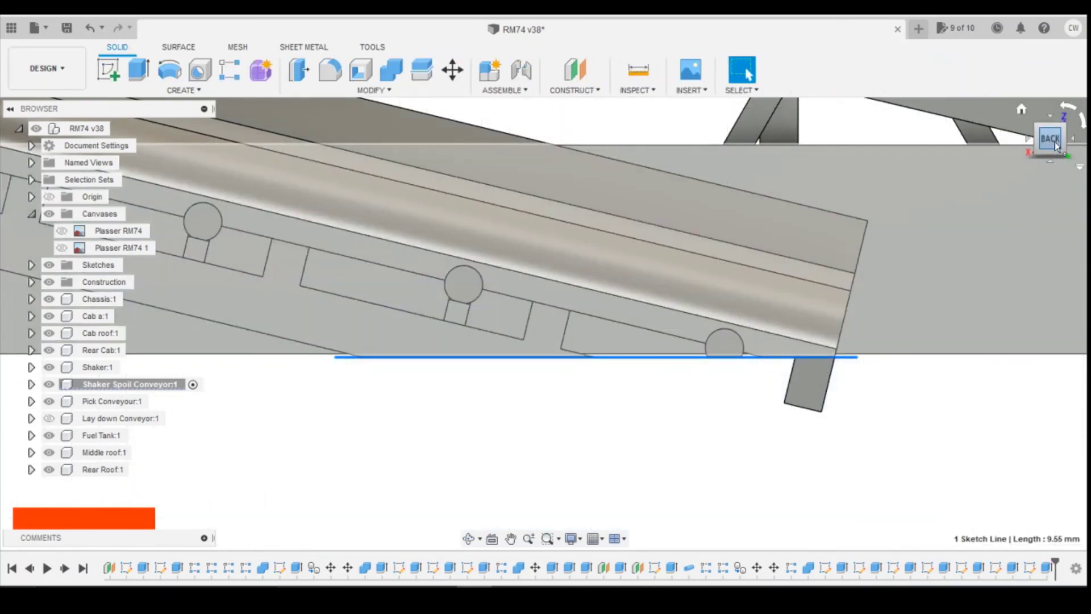
# Step: Extrude the end face of the support stub protruding below the chassis beam into the stub as a cut, and show the Lay down Conveyor
pyautogui.click(1028, 138)
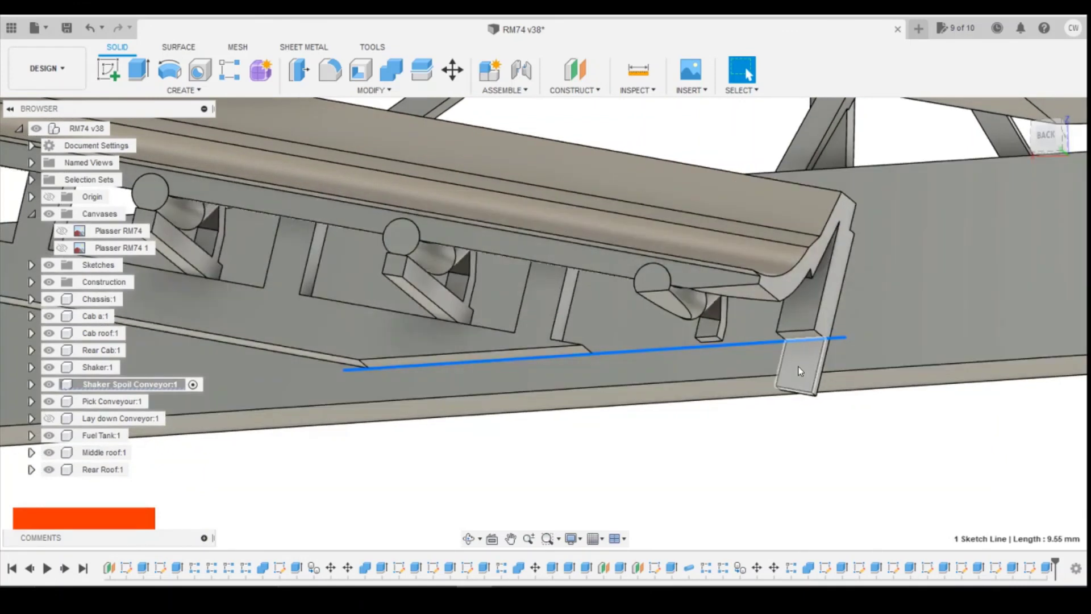
pyautogui.click(796, 367)
pyautogui.rightClick(795, 367)
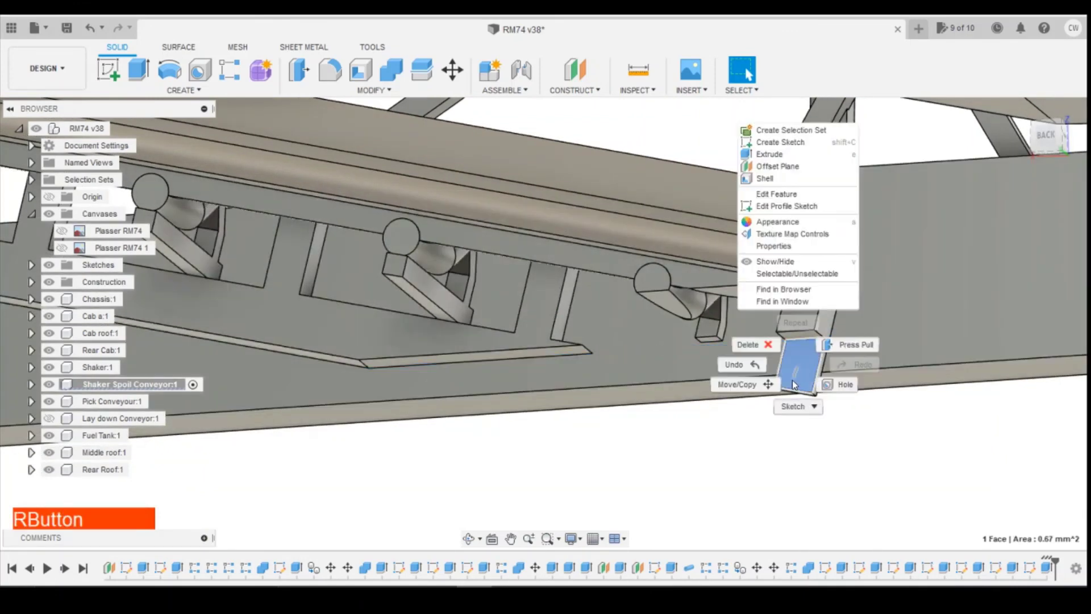
pyautogui.click(800, 156)
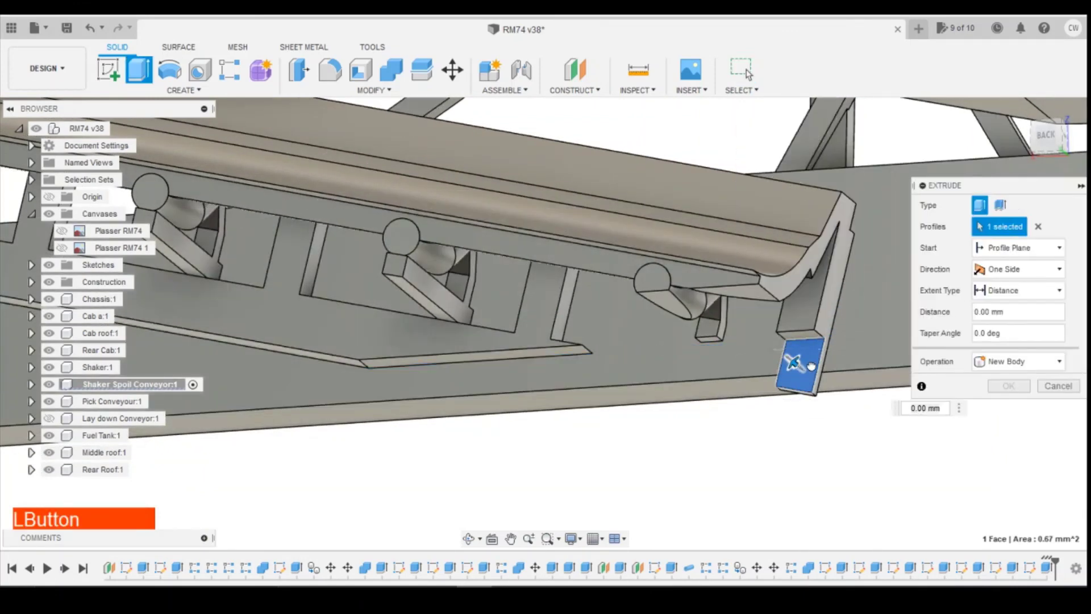
pyautogui.moveTo(811, 366); pyautogui.dragTo(820, 379)
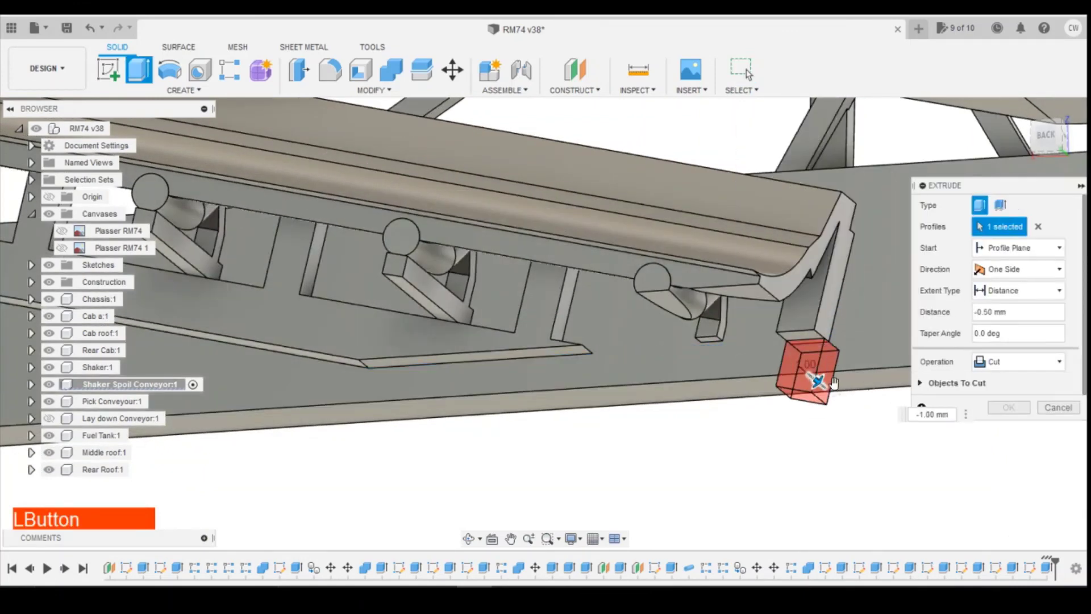
pyautogui.click(49, 418)
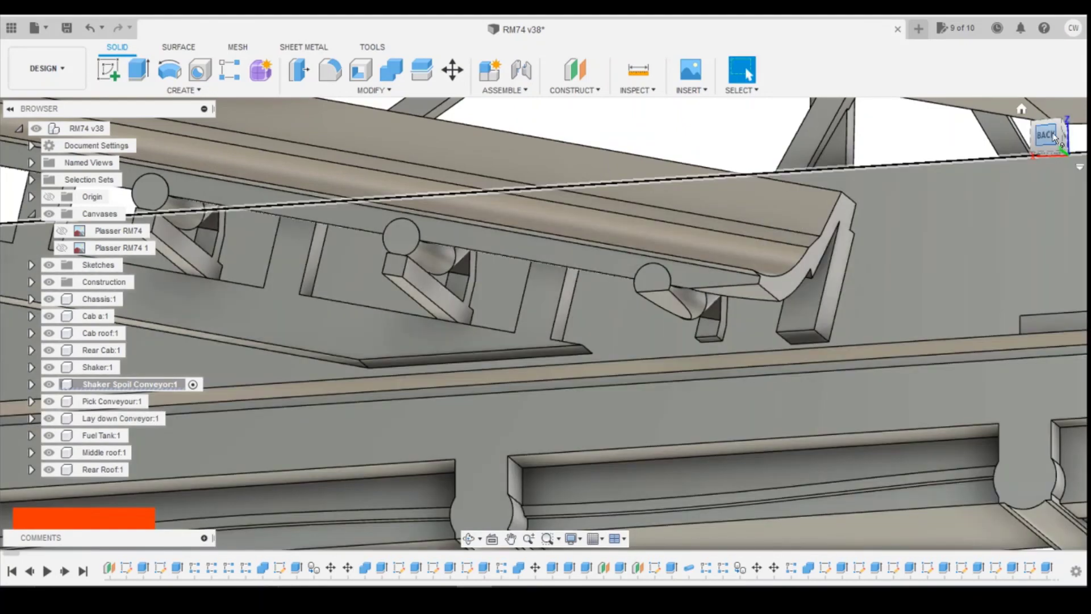
# Step: Examine the clearance between the trimmed spoil conveyor and the Lay down Conveyor, and the spoil conveyor's run over the cab
pyautogui.click(1050, 138)
pyautogui.scroll(-5, 909, 259)
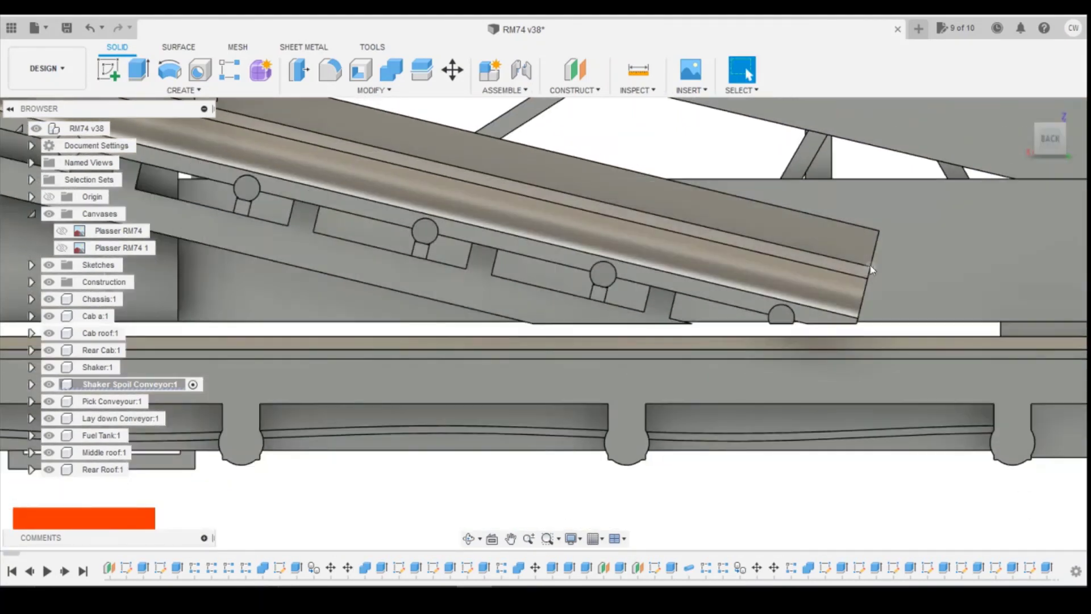
pyautogui.scroll(-2, 824, 318)
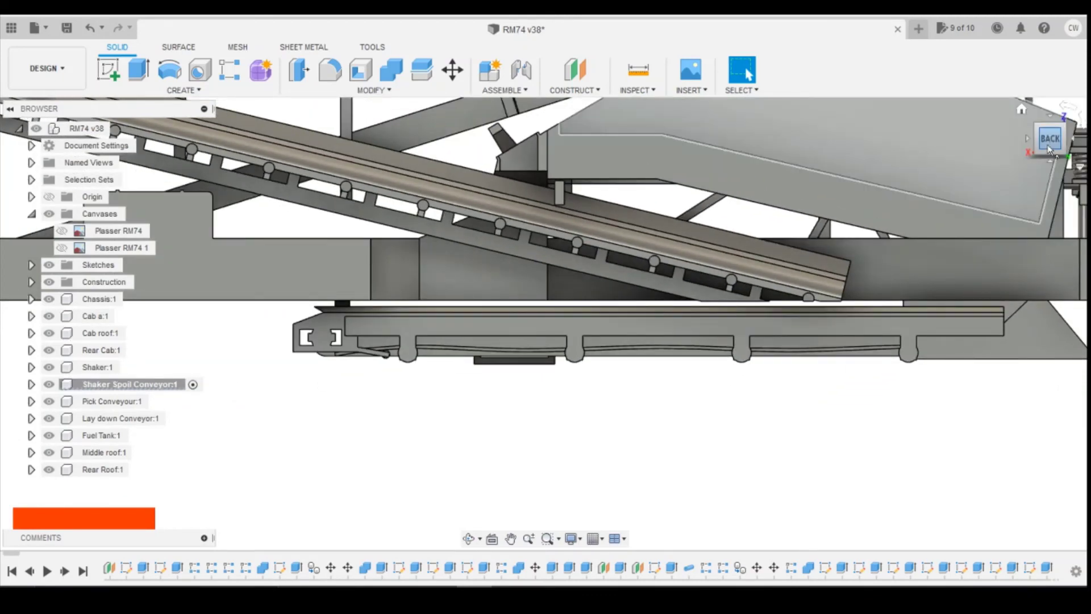
pyautogui.click(1033, 148)
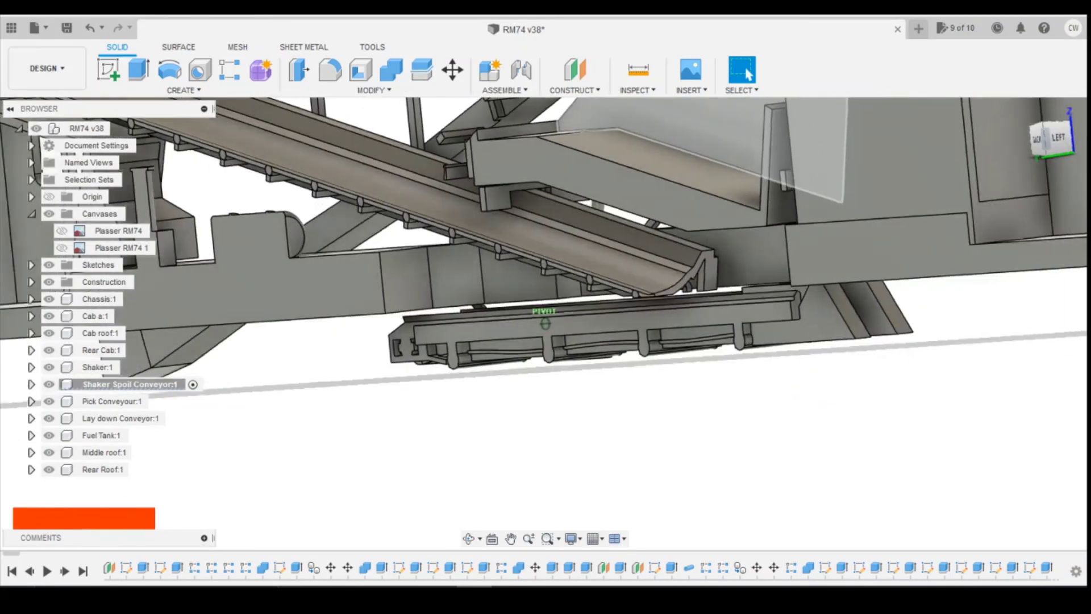
pyautogui.moveTo(1000, 132)
pyautogui.mouseDown()
pyautogui.moveTo(975, 117)
pyautogui.moveTo(1047, 136)
pyautogui.moveTo(994, 137)
pyautogui.moveTo(964, 117)
pyautogui.moveTo(960, 135)
pyautogui.moveTo(1003, 116)
pyautogui.moveTo(1036, 119)
pyautogui.moveTo(1023, 128)
pyautogui.moveTo(1021, 118)
pyautogui.moveTo(1035, 132)
pyautogui.mouseUp()
pyautogui.scroll(-4, 998, 256)
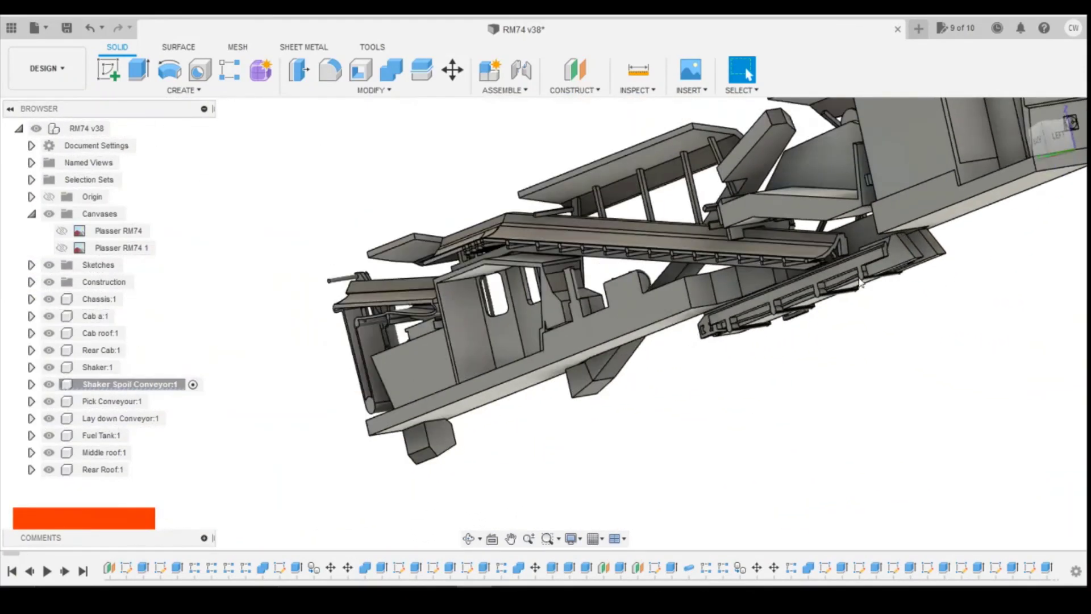
pyautogui.scroll(4, 434, 227)
pyautogui.click(1040, 137)
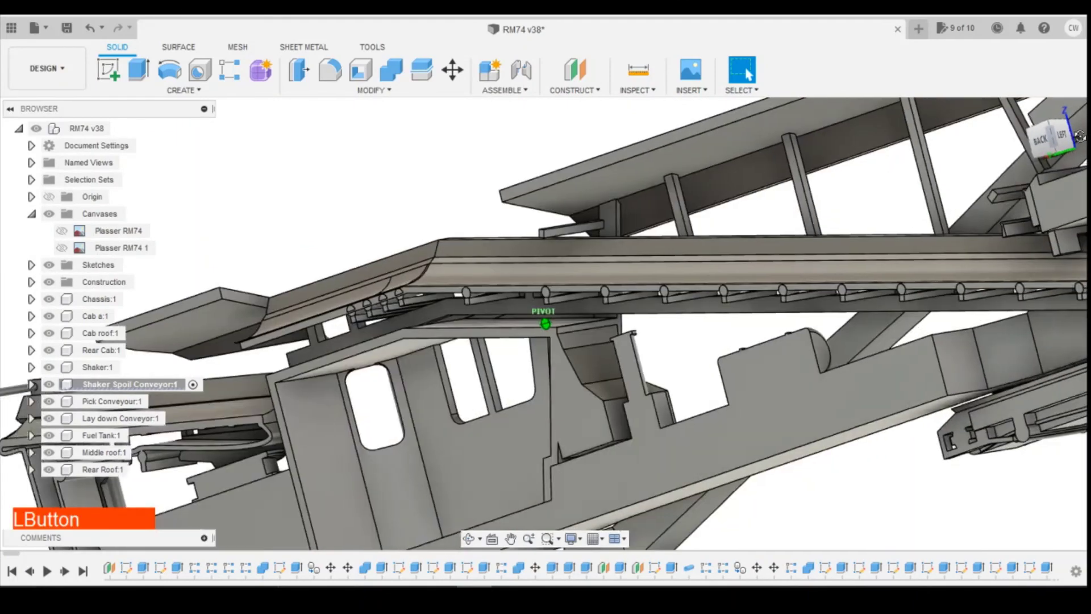
pyautogui.scroll(-3, 933, 291)
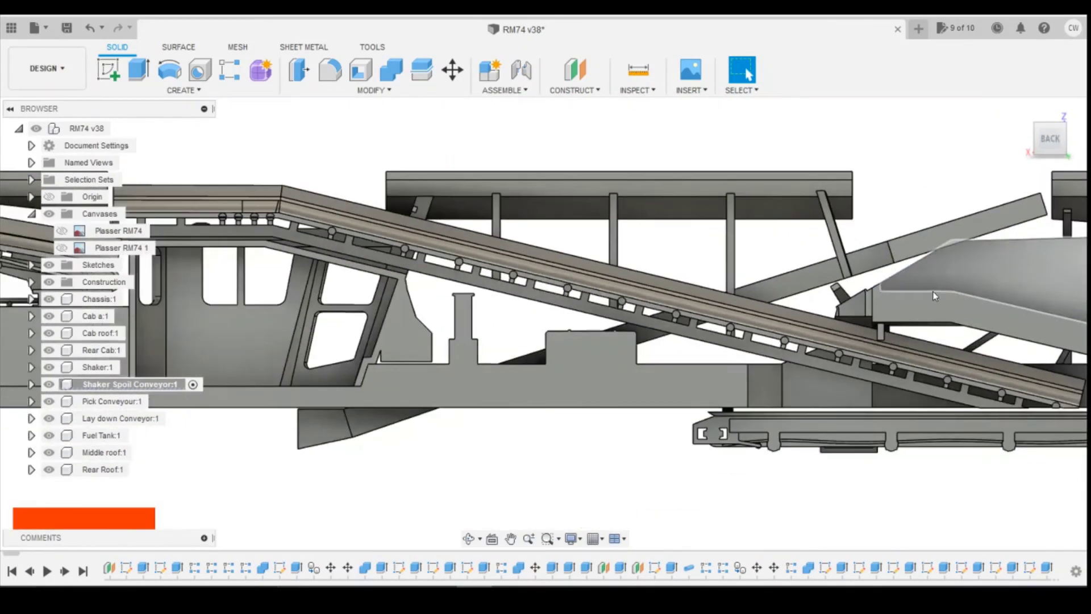
pyautogui.scroll(3, 343, 256)
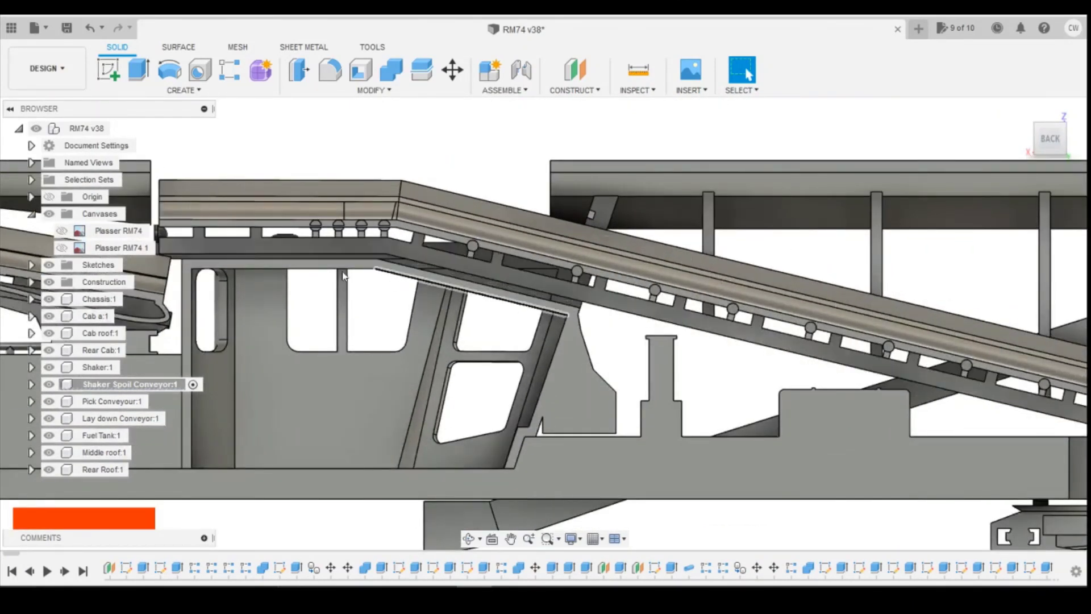
pyautogui.scroll(-3, 425, 272)
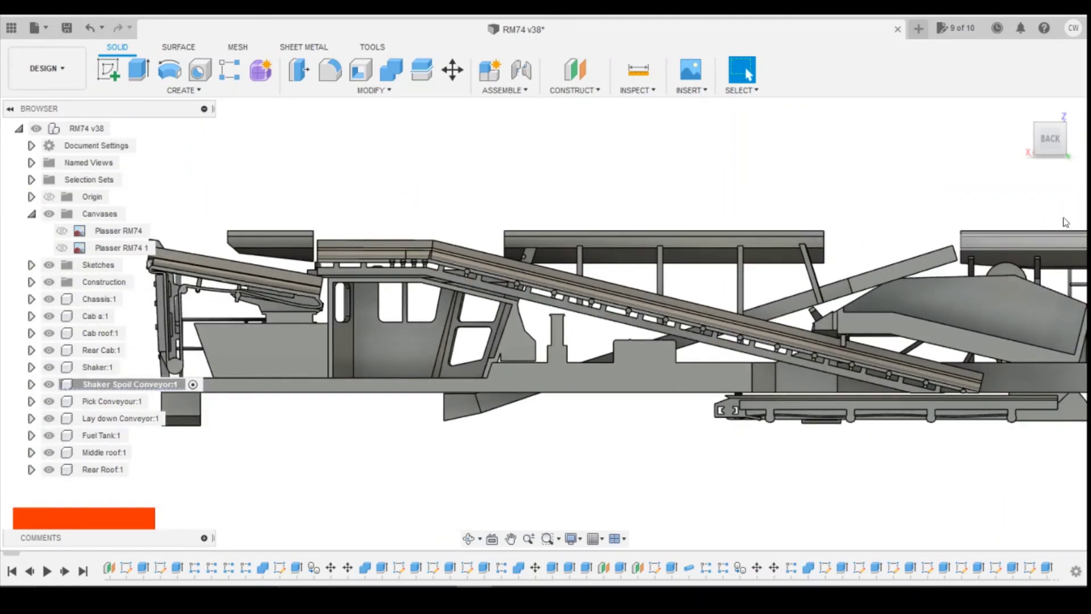
# Step: Examine the whole machine from the front, including the conveyors, shaker and cabs
pyautogui.moveTo(1050, 147); pyautogui.dragTo(978, 150)
pyautogui.click(1057, 139)
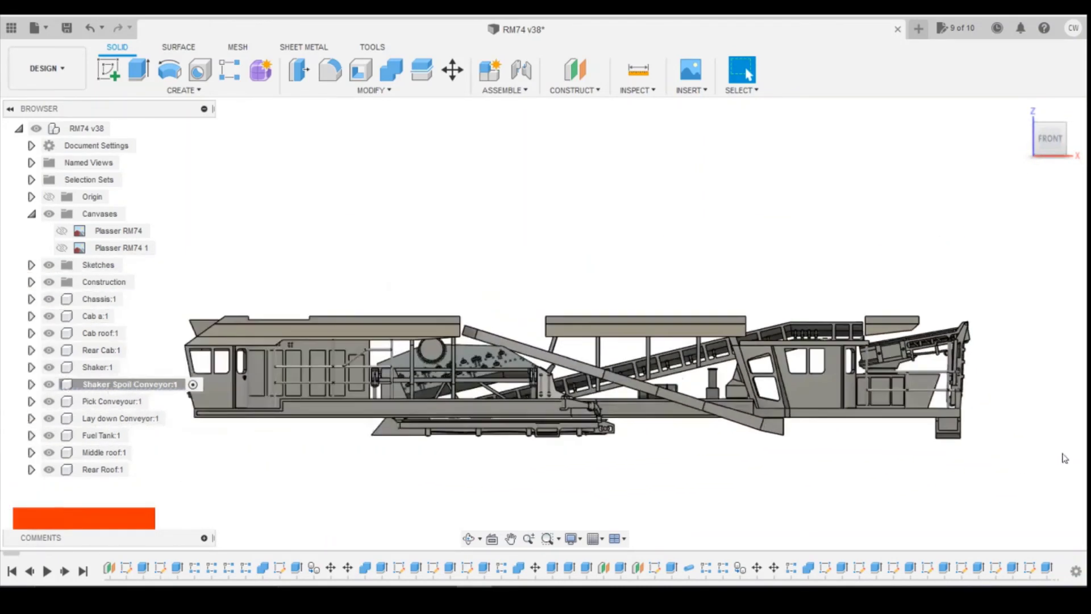
pyautogui.scroll(3, 354, 426)
pyautogui.scroll(3, 506, 487)
pyautogui.scroll(-4, 389, 446)
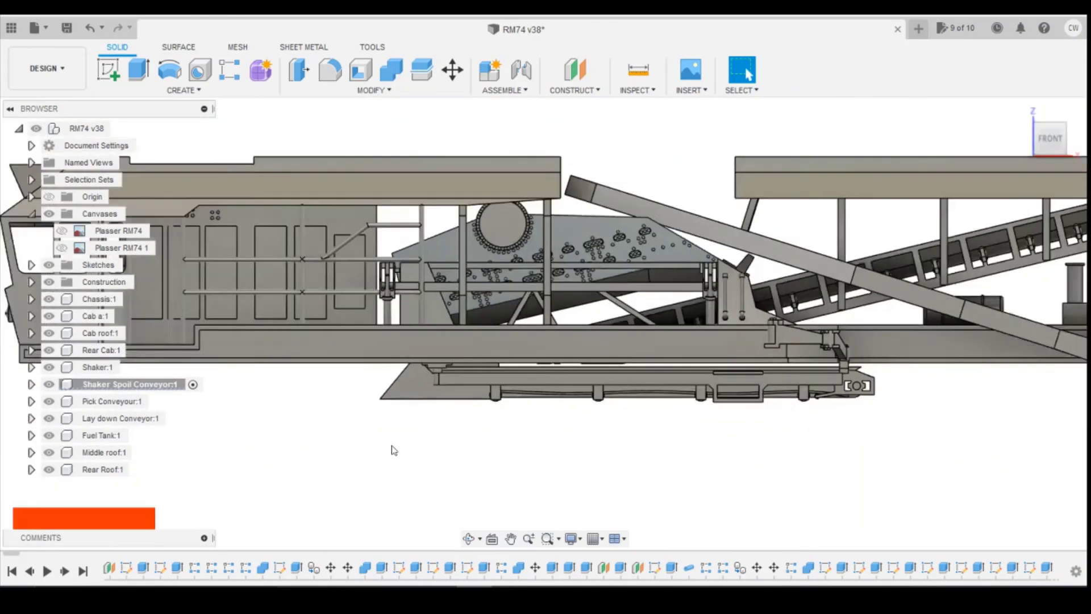
pyautogui.scroll(-2, 510, 526)
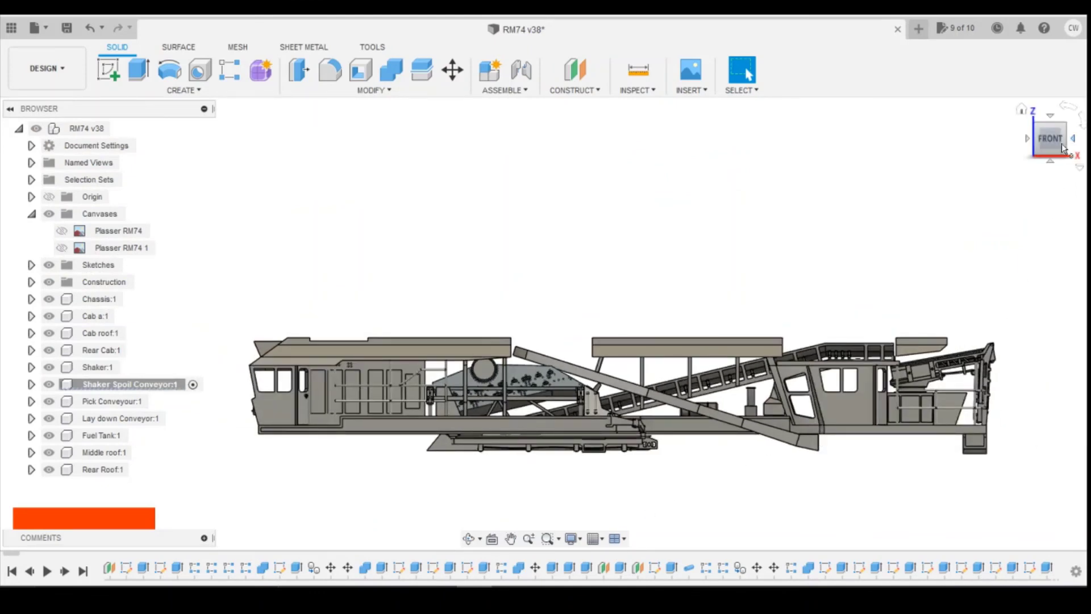
pyautogui.moveTo(1024, 141); pyautogui.dragTo(1059, 150)
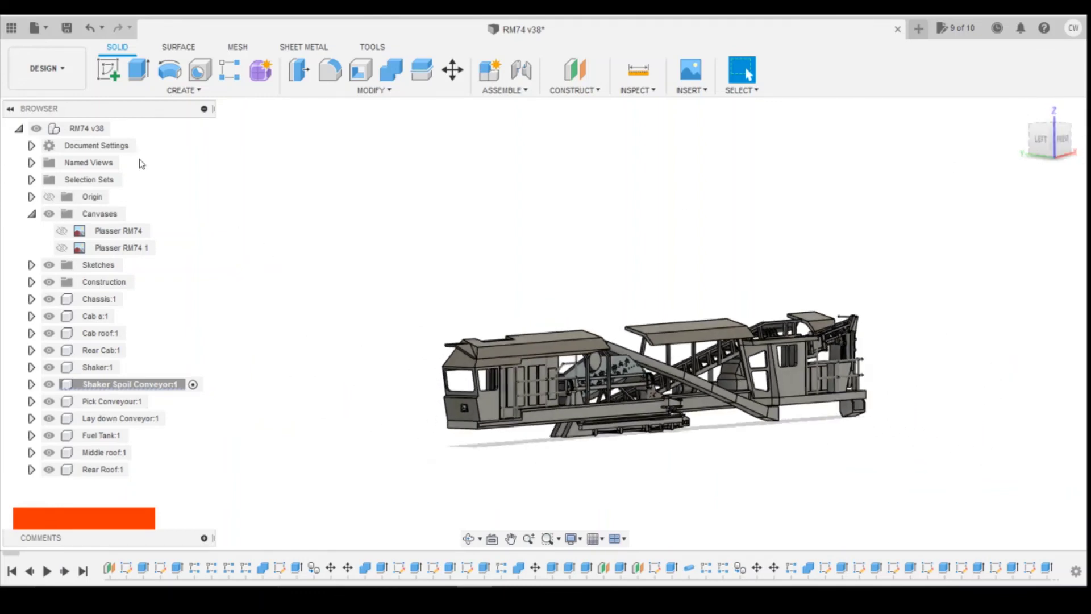
# Step: Activate the top-level RM74 component and create an offset plane at 0.00 mm from the vertical chassis face beneath the cab
pyautogui.click(19, 129)
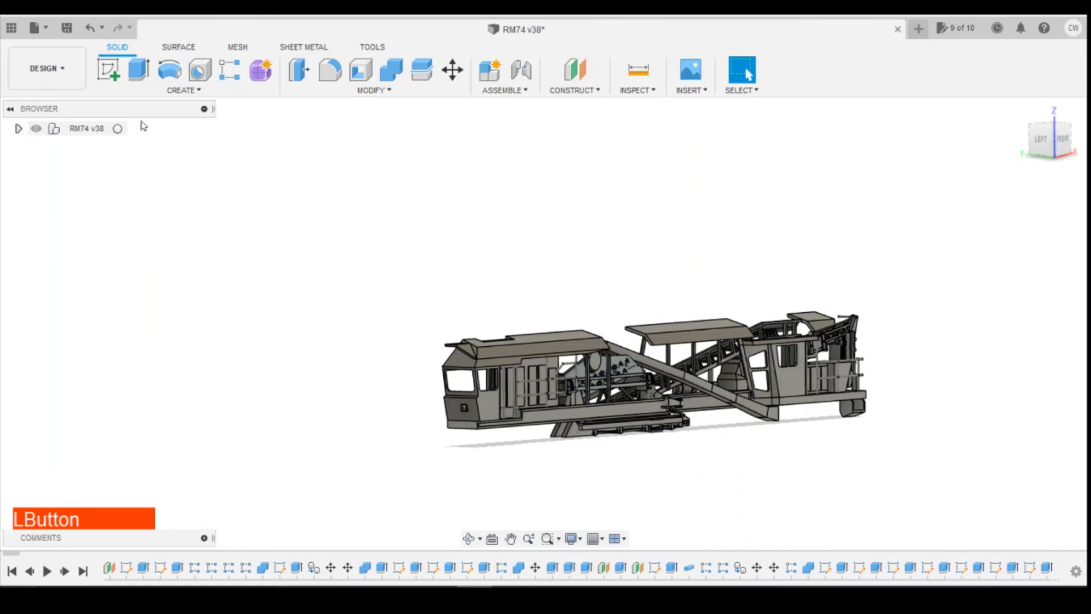
pyautogui.click(118, 128)
pyautogui.click(87, 128)
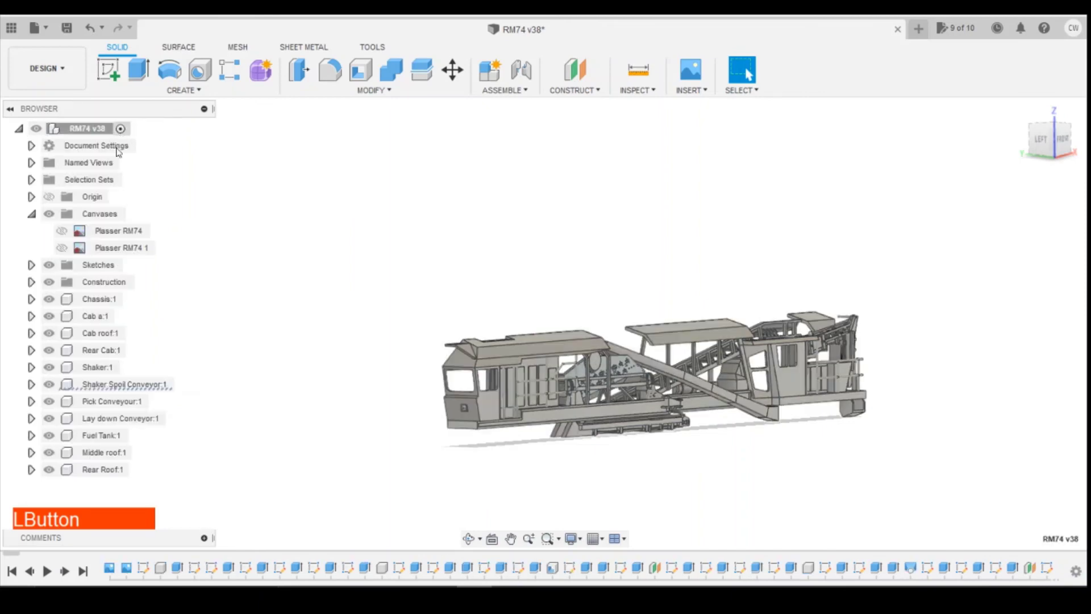
pyautogui.click(576, 71)
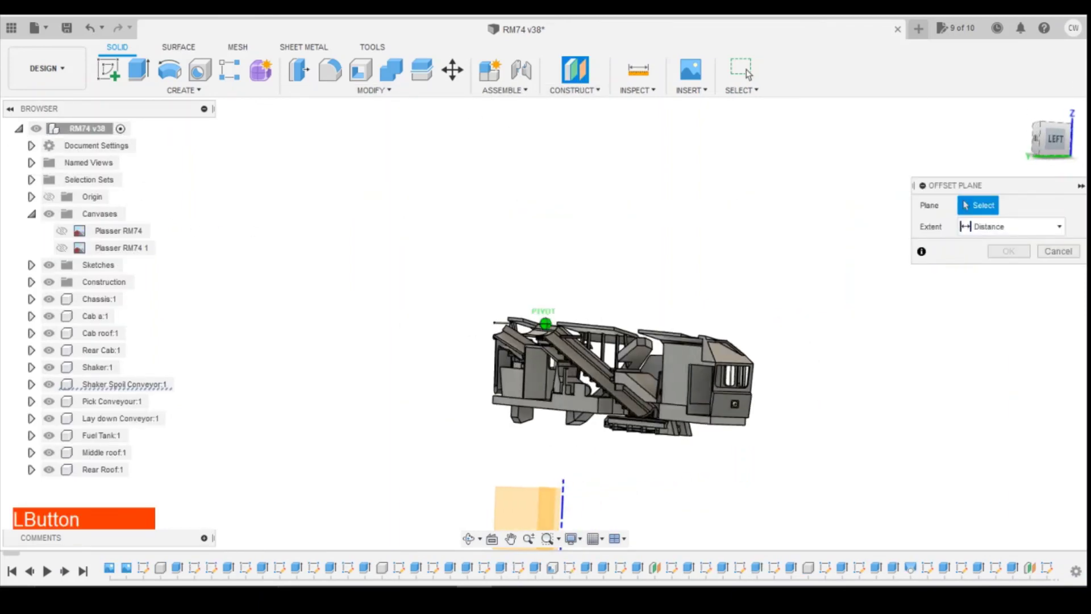
pyautogui.click(693, 418)
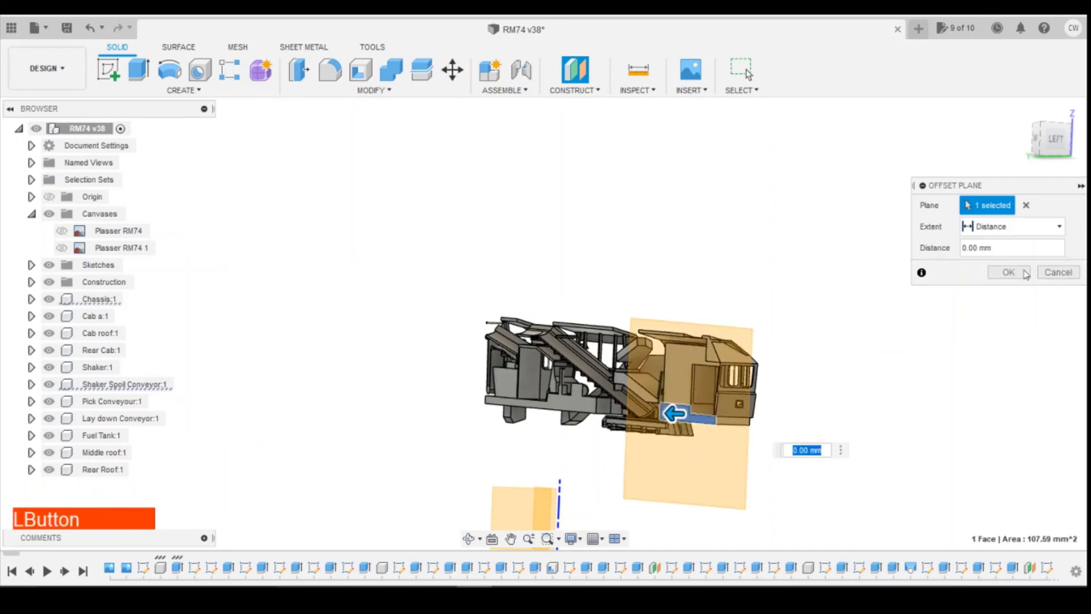
pyautogui.click(1007, 273)
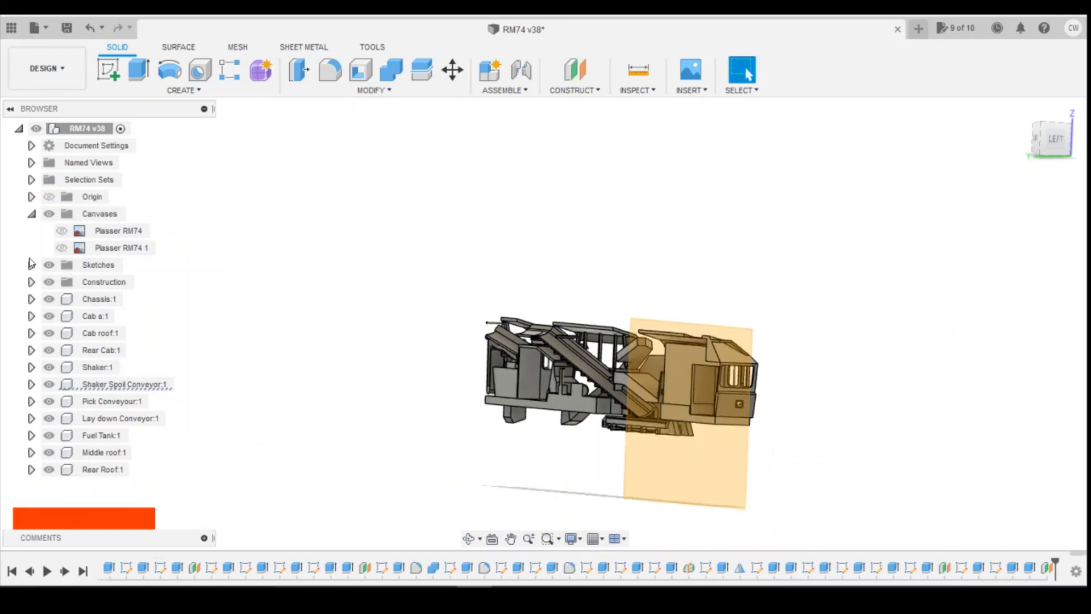
# Step: Rename the new construction plane as "Mid plane"
pyautogui.click(32, 282)
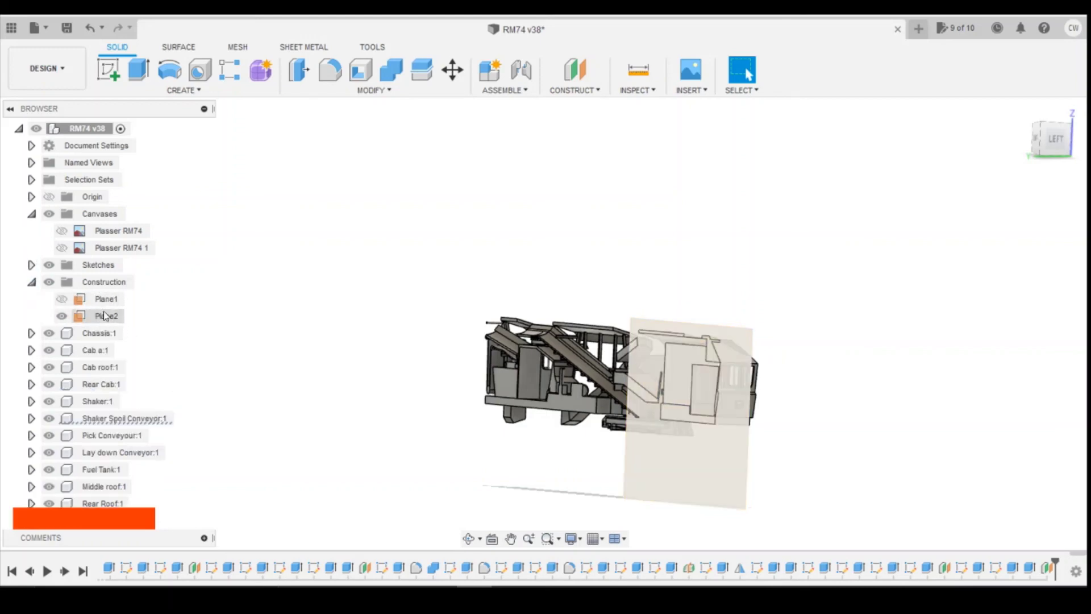
pyautogui.click(107, 319)
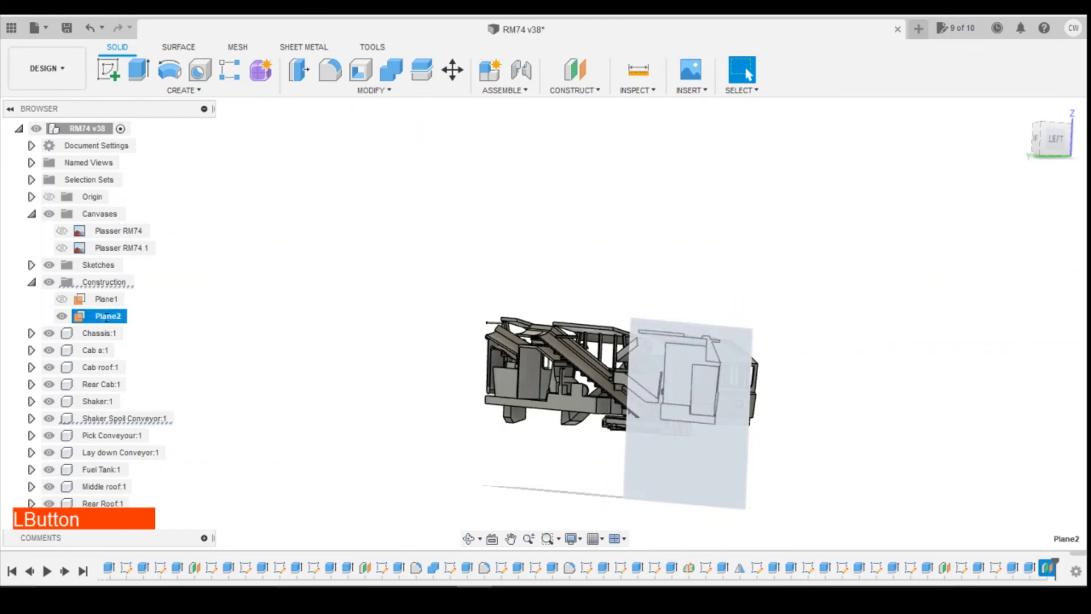
pyautogui.click(107, 317)
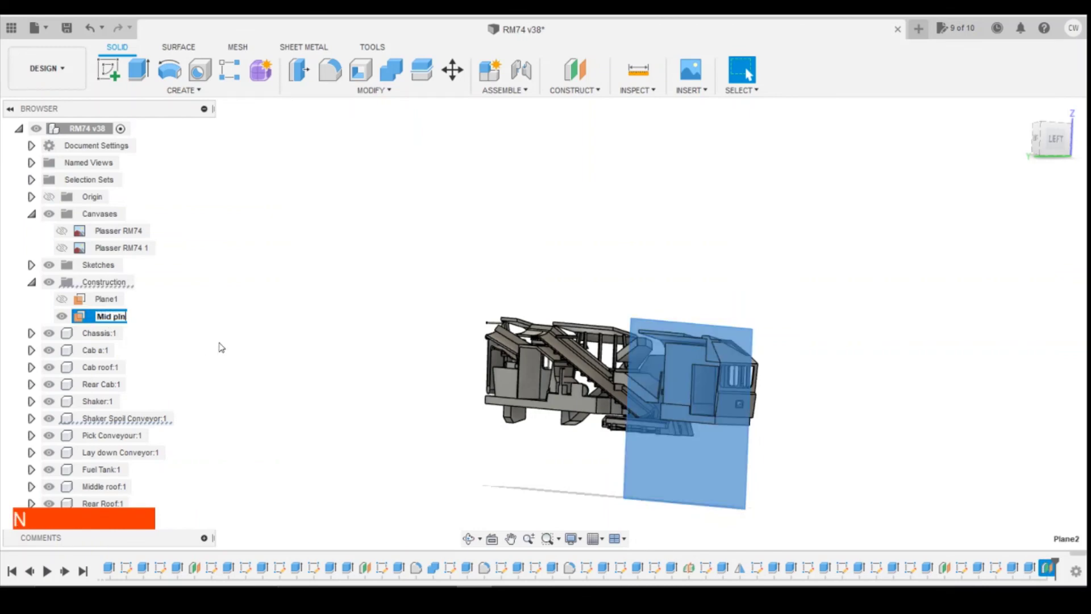
pyautogui.write('Mid plane')
pyautogui.press('Return')
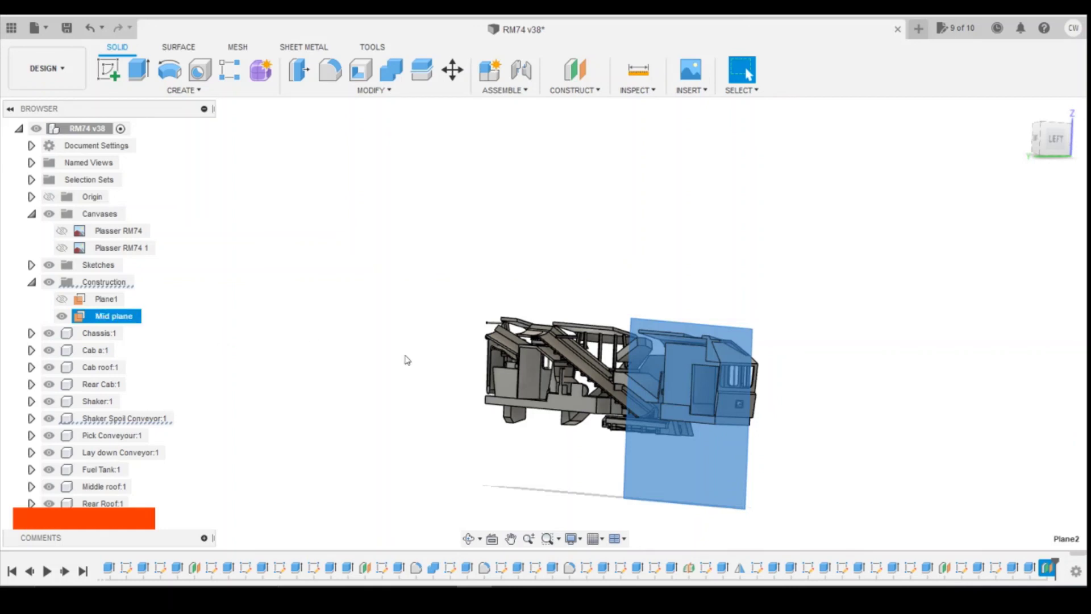
pyautogui.click(928, 330)
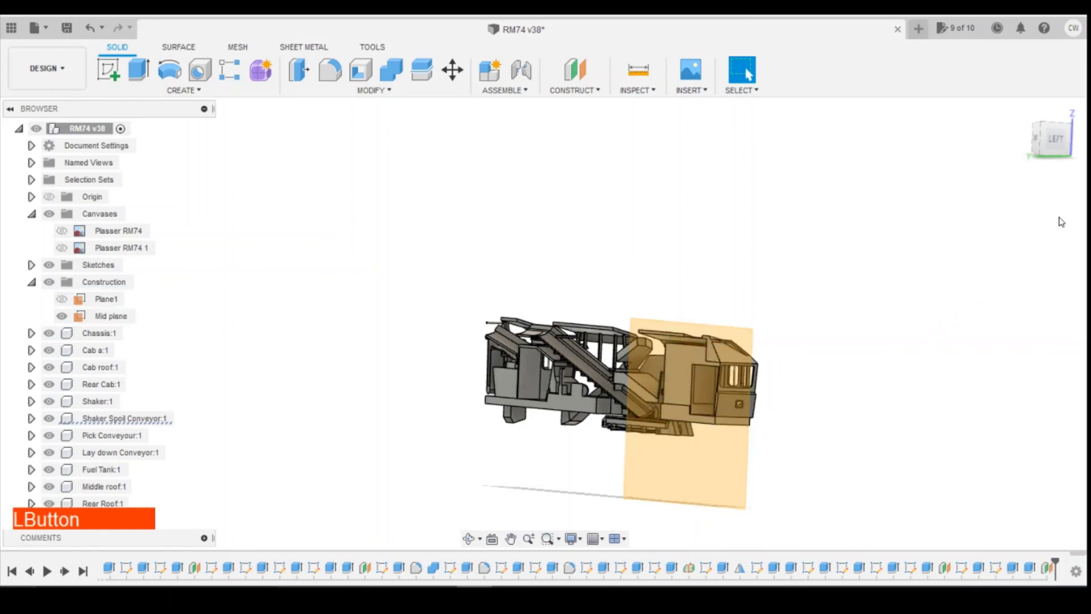
# Step: Hide the Mid plane, leaving the whole machine in view from the front-left corner
pyautogui.click(1052, 140)
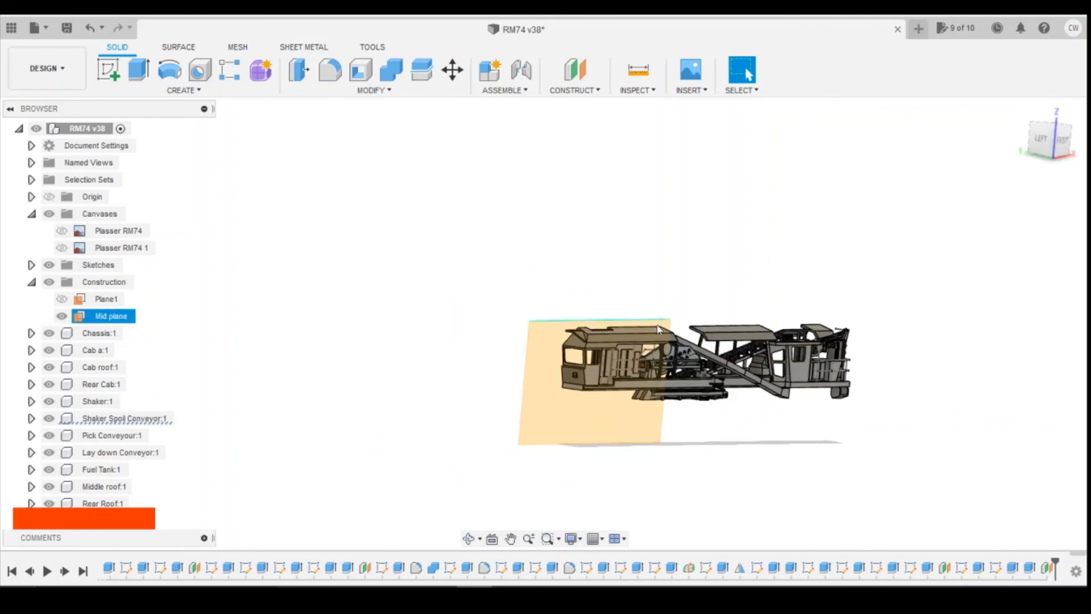
pyautogui.moveTo(1040, 147); pyautogui.dragTo(1006, 155)
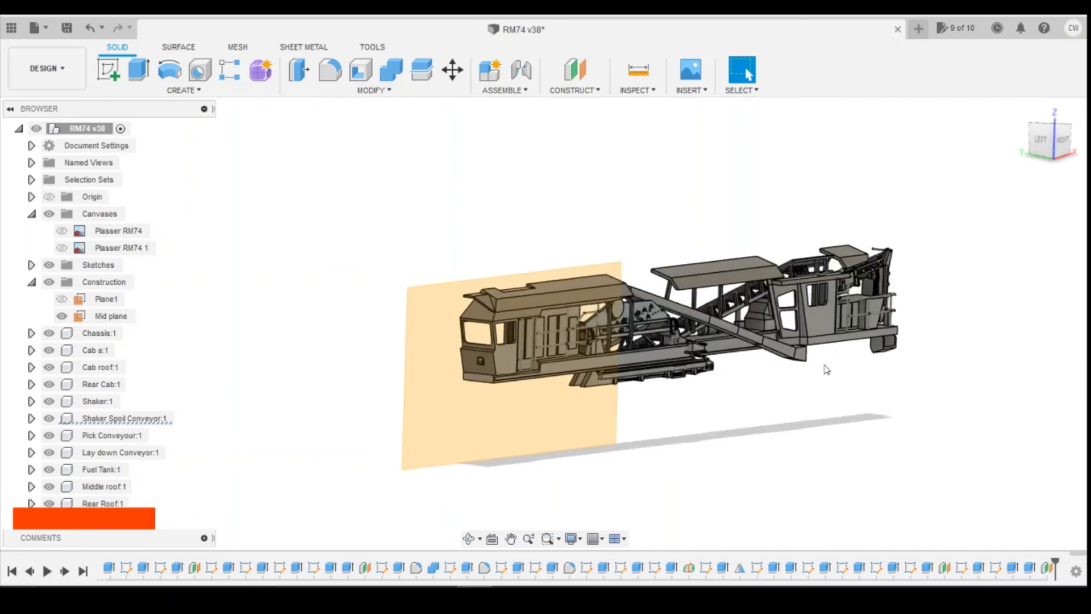
pyautogui.click(62, 316)
pyautogui.scroll(3, 715, 343)
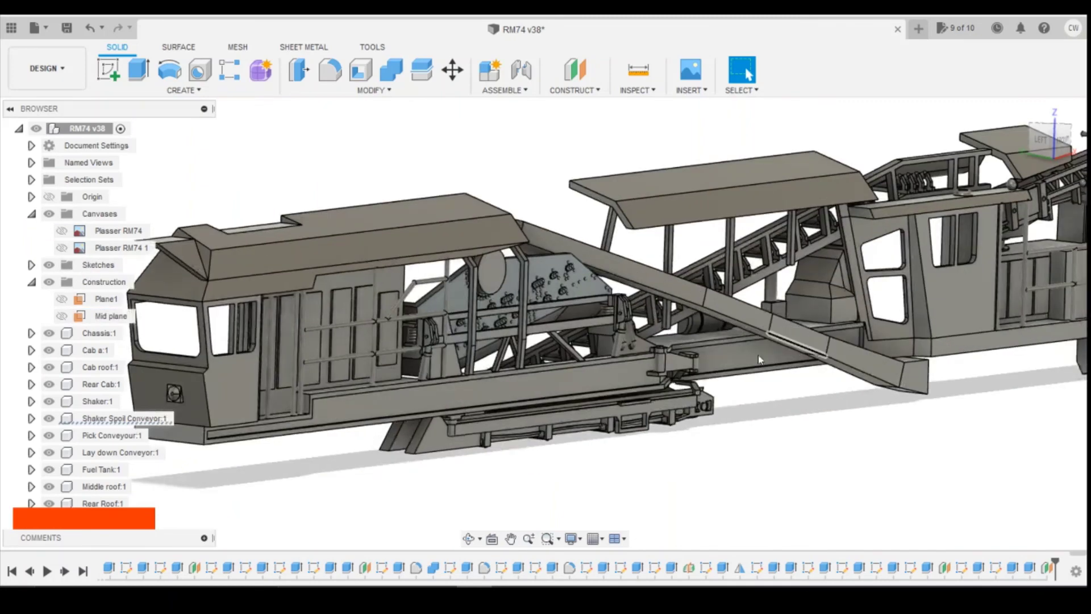
pyautogui.scroll(-2, 931, 373)
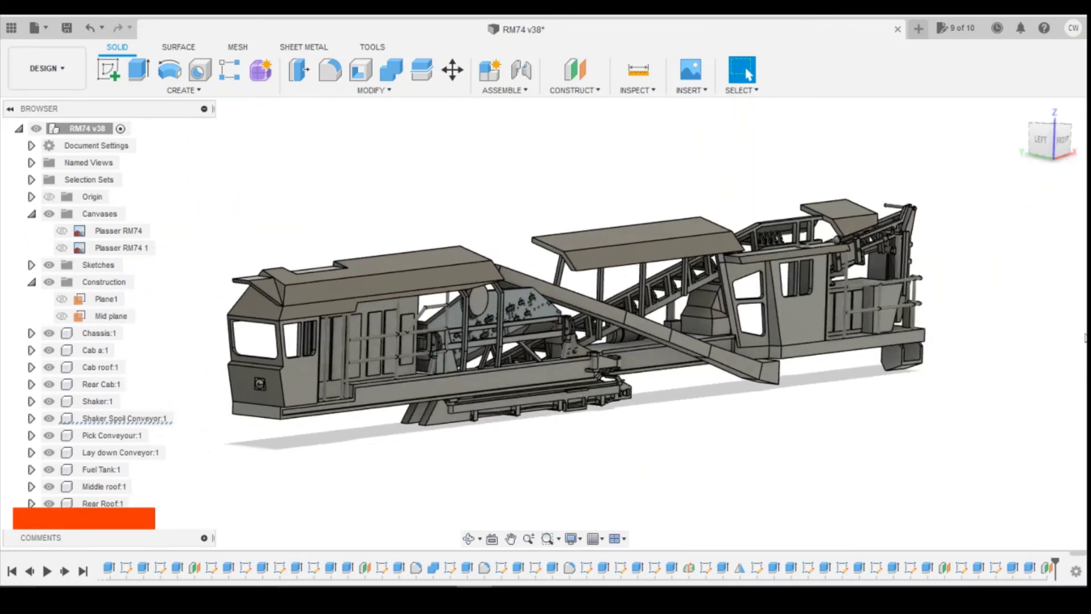